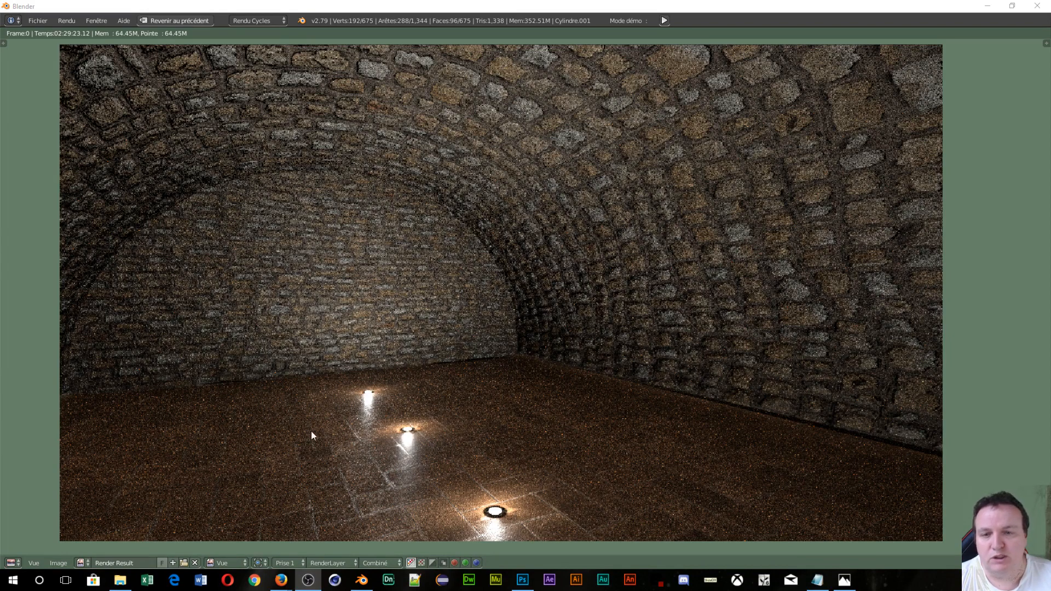
# - Leave the full-screen render result and switch the large image editor area to the 3D view
pyautogui.click(160, 21)
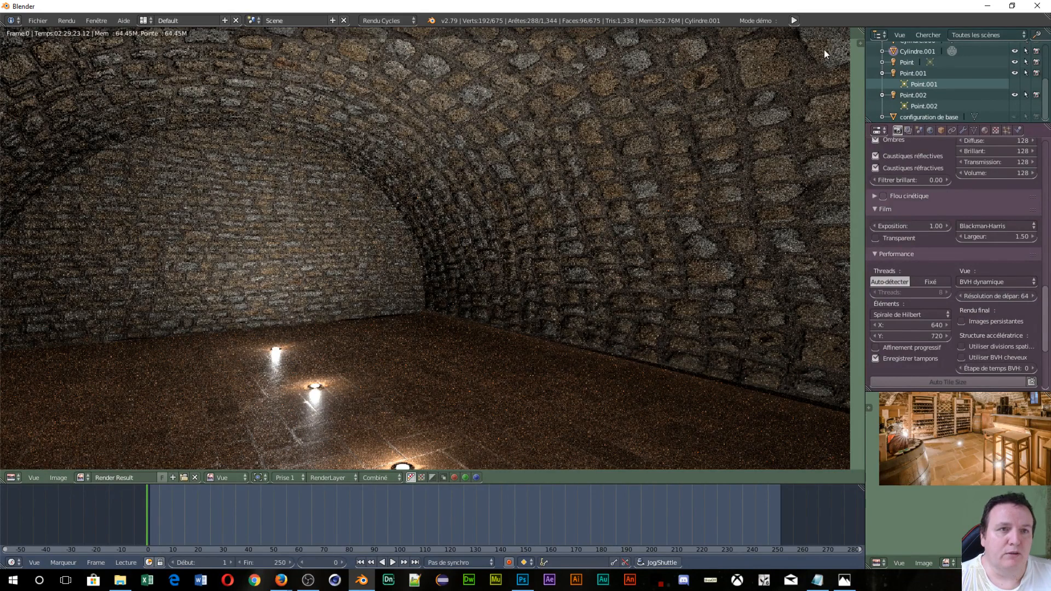
pyautogui.press('n')
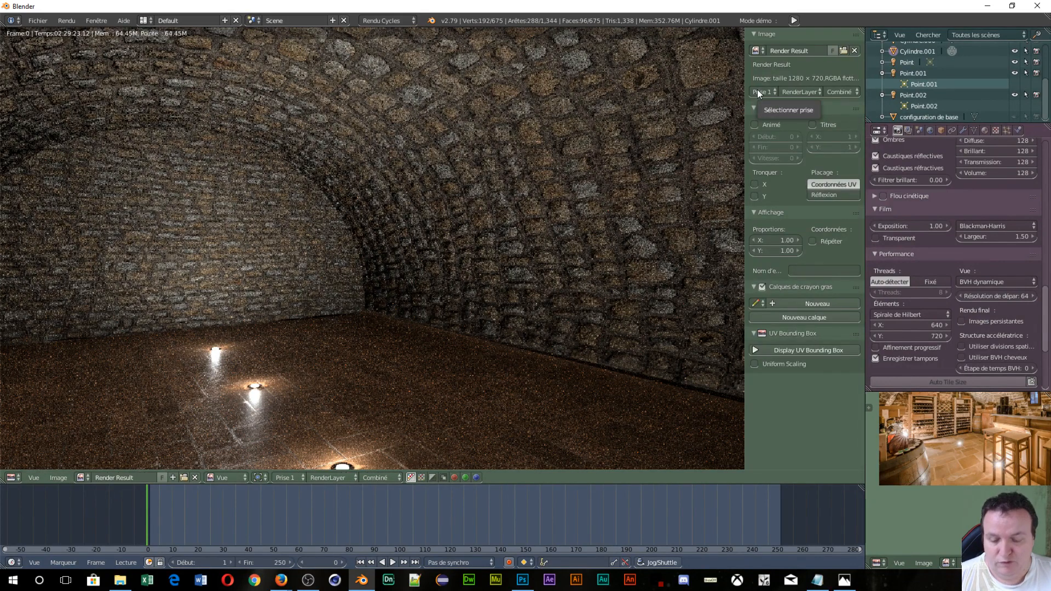
pyautogui.press('n')
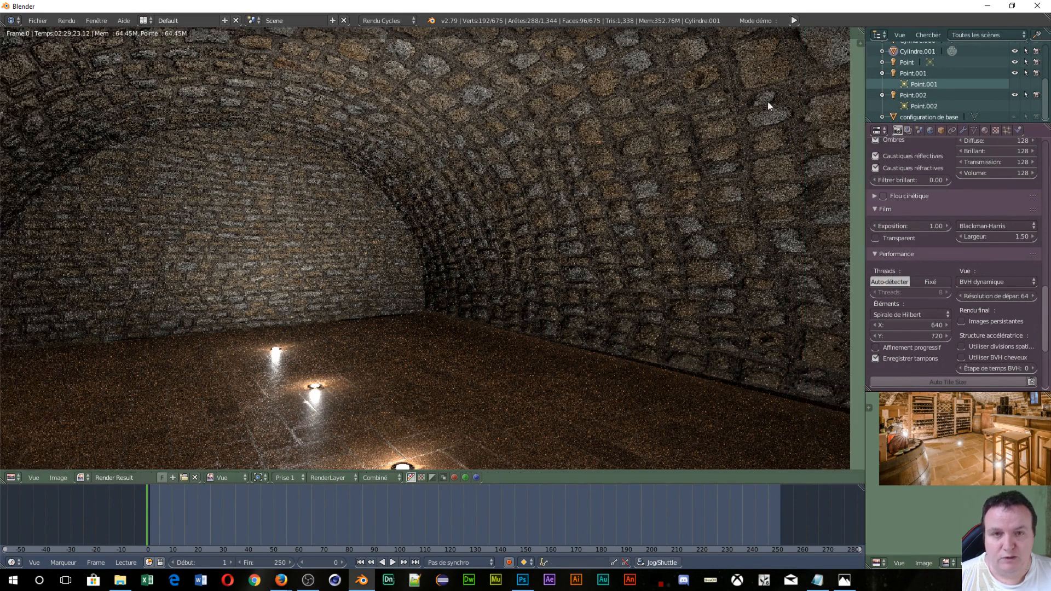
pyautogui.click(13, 478)
pyautogui.click(24, 464)
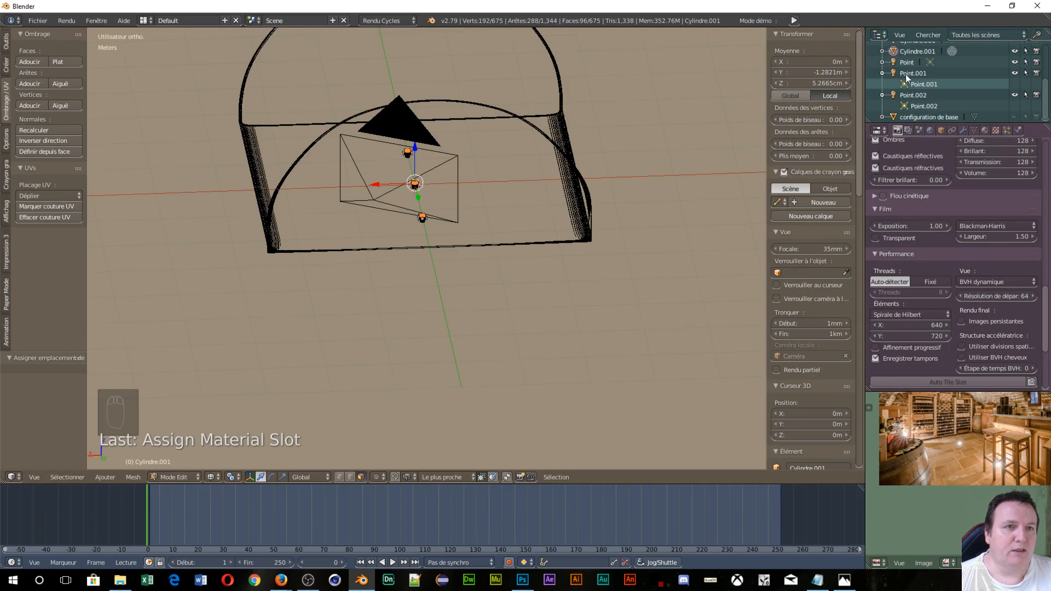
# - Select the lamp named Point and display its light settings to check them against the vault scene
pyautogui.click(892, 65)
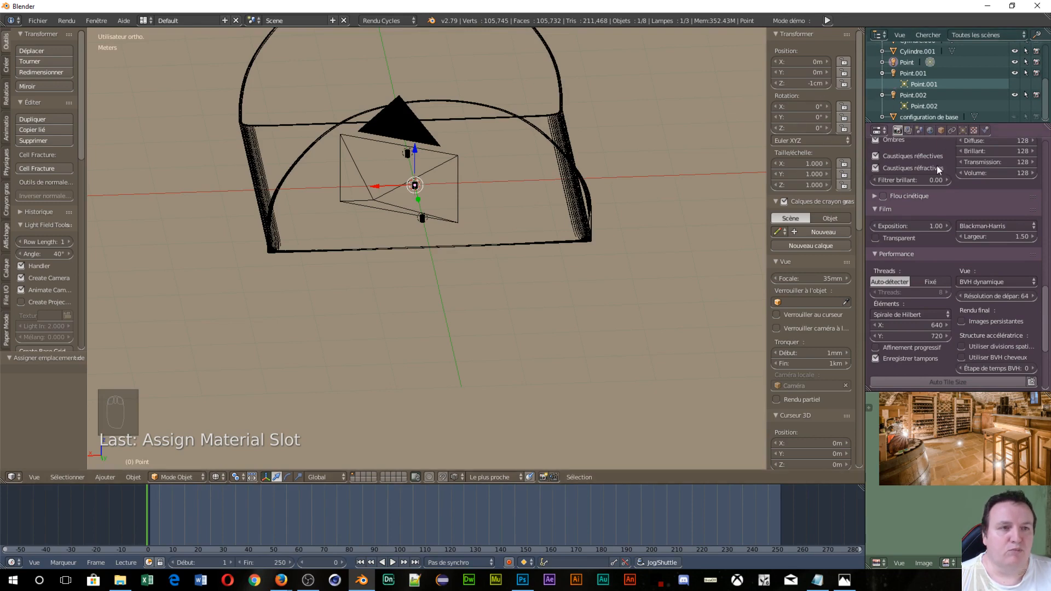
pyautogui.click(963, 130)
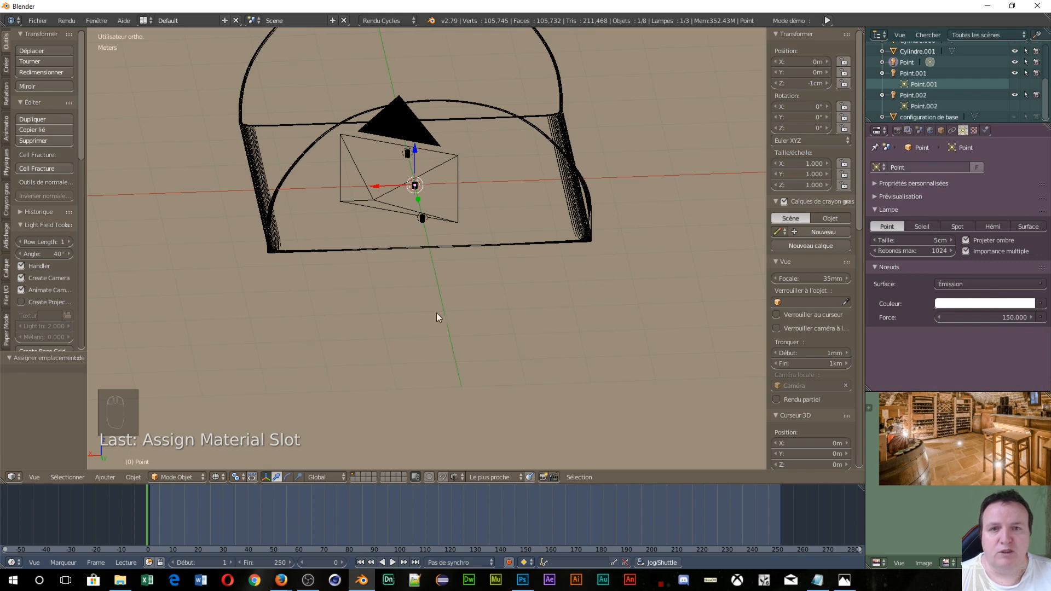
pyautogui.moveTo(433, 307); pyautogui.dragTo(520, 225, button='middle')
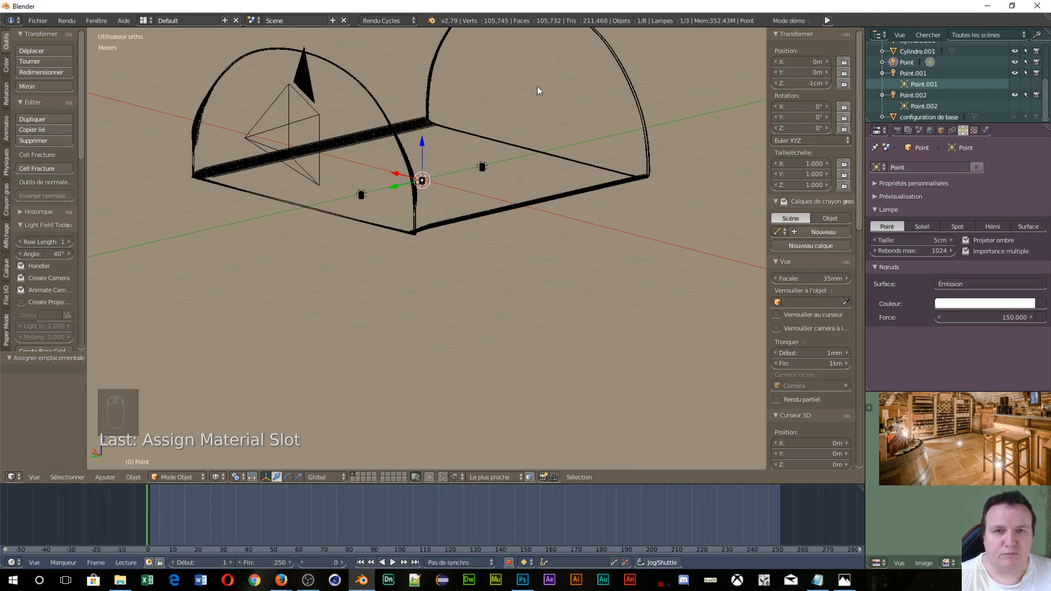
pyautogui.moveTo(549, 145); pyautogui.dragTo(465, 165, button='middle')
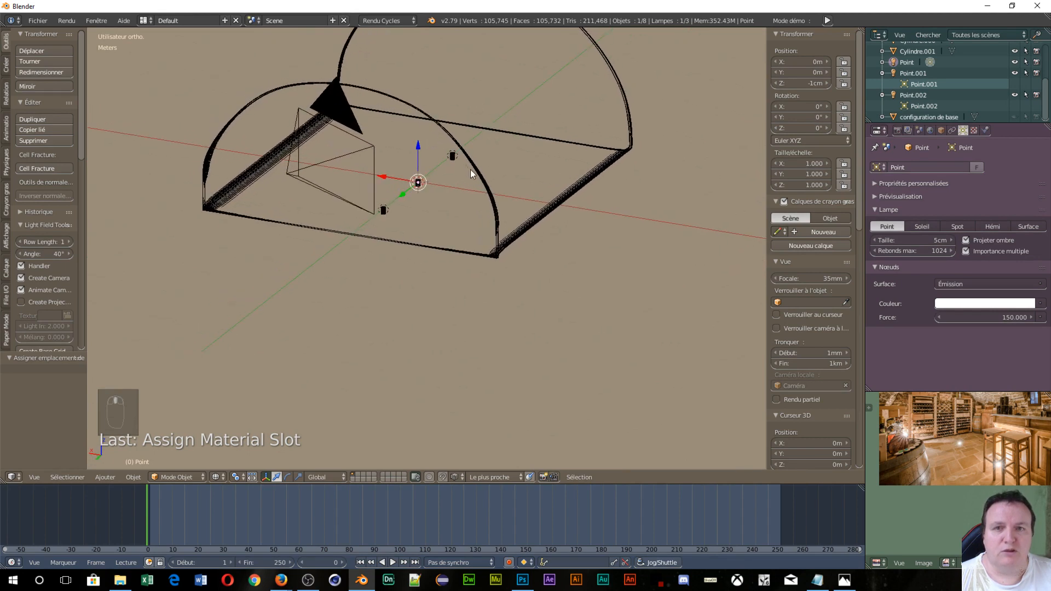
# - Select the vault mesh and switch the viewport shading from wireframe to solid
pyautogui.rightClick(479, 177)
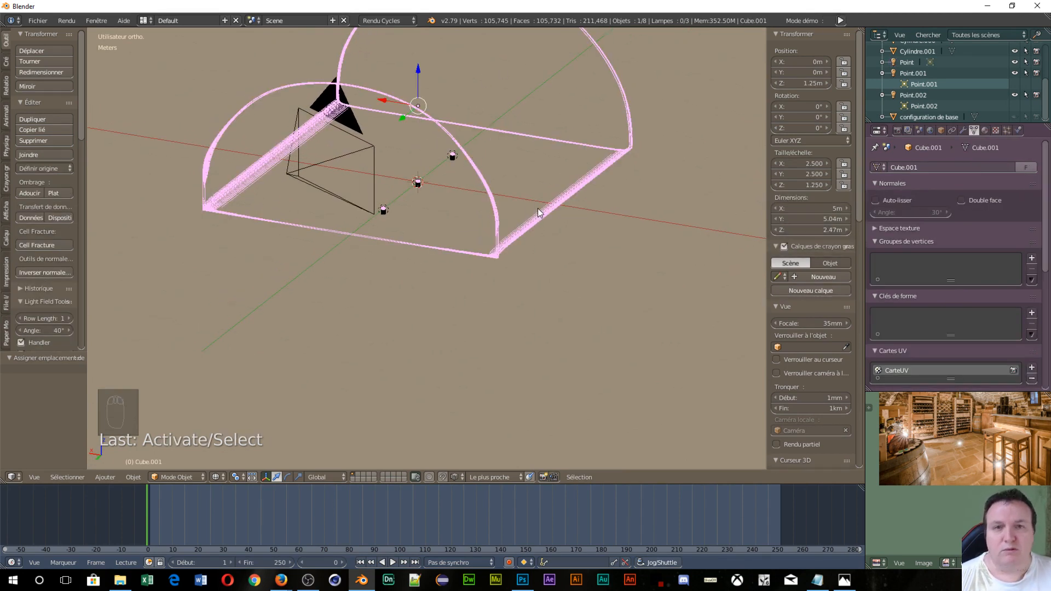
pyautogui.press('z')
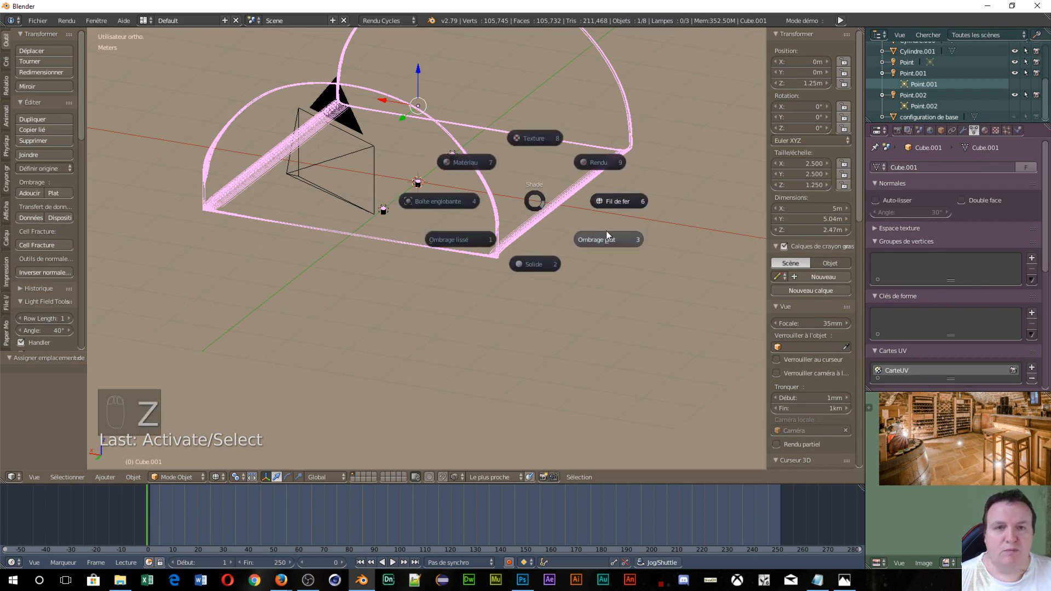
pyautogui.click(536, 262)
pyautogui.moveTo(537, 263); pyautogui.dragTo(635, 229, button='middle')
pyautogui.scroll(10, 635, 234)
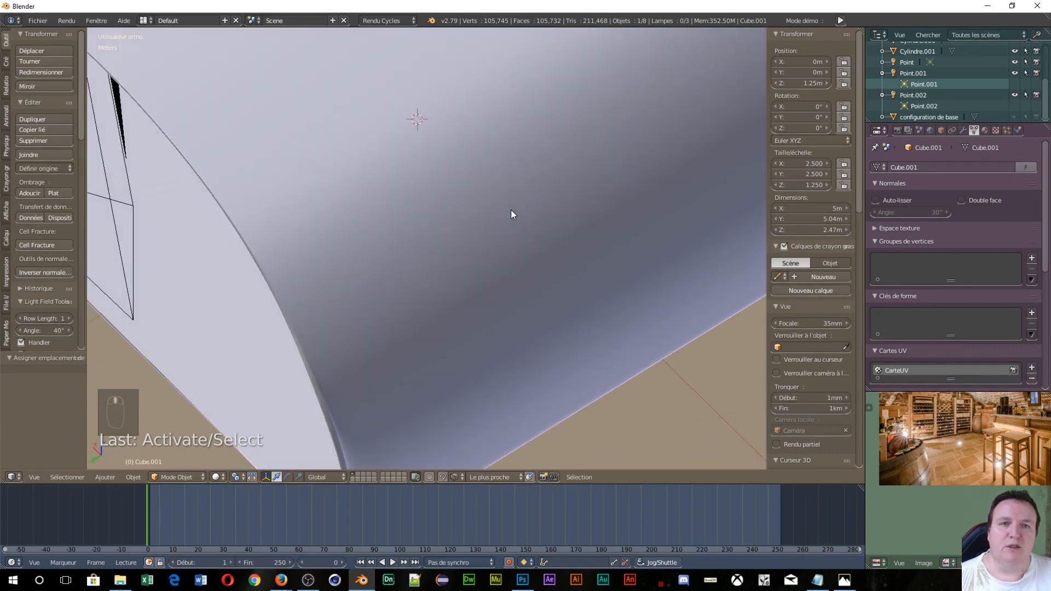
pyautogui.scroll(-8, 512, 208)
pyautogui.moveTo(515, 202); pyautogui.dragTo(509, 179, button='middle')
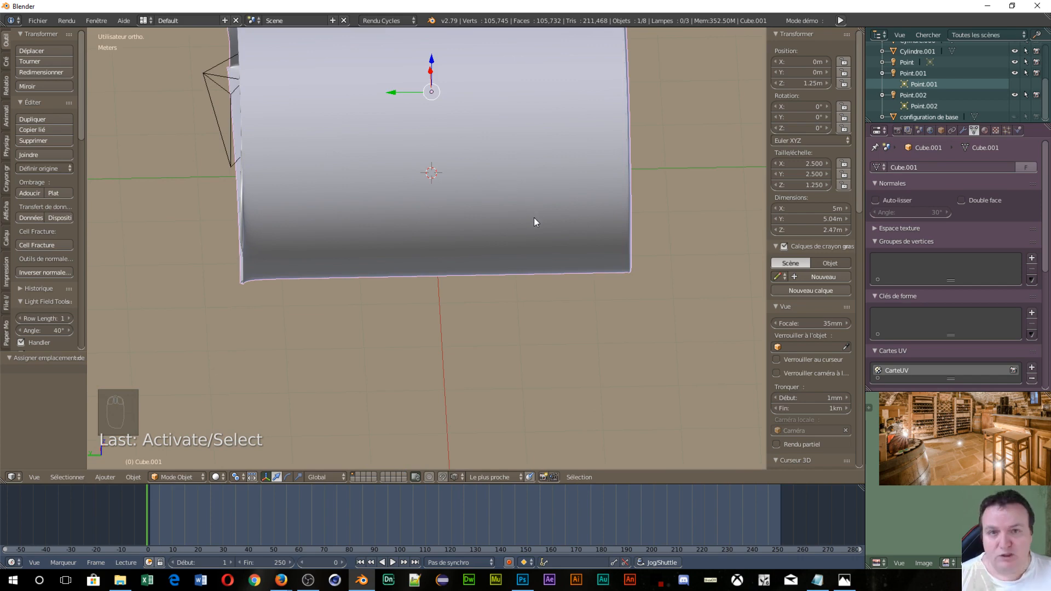
# - Add a cube mesh at the origin and set its X, Y and Z dimensions to 1 m each
pyautogui.hotkey('shift', 'a')
pyautogui.moveTo(530, 218)
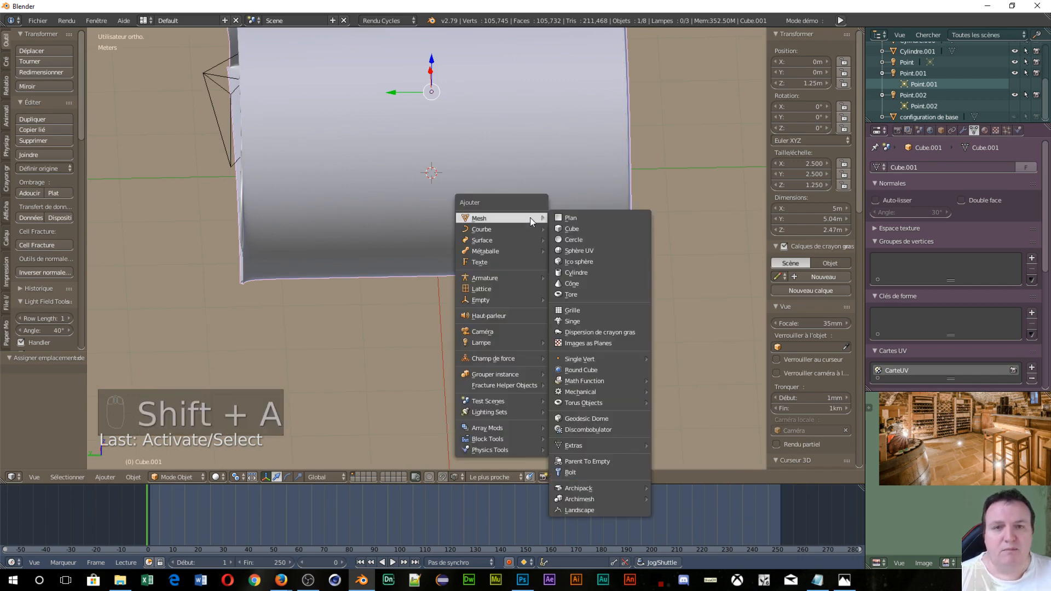
pyautogui.click(601, 229)
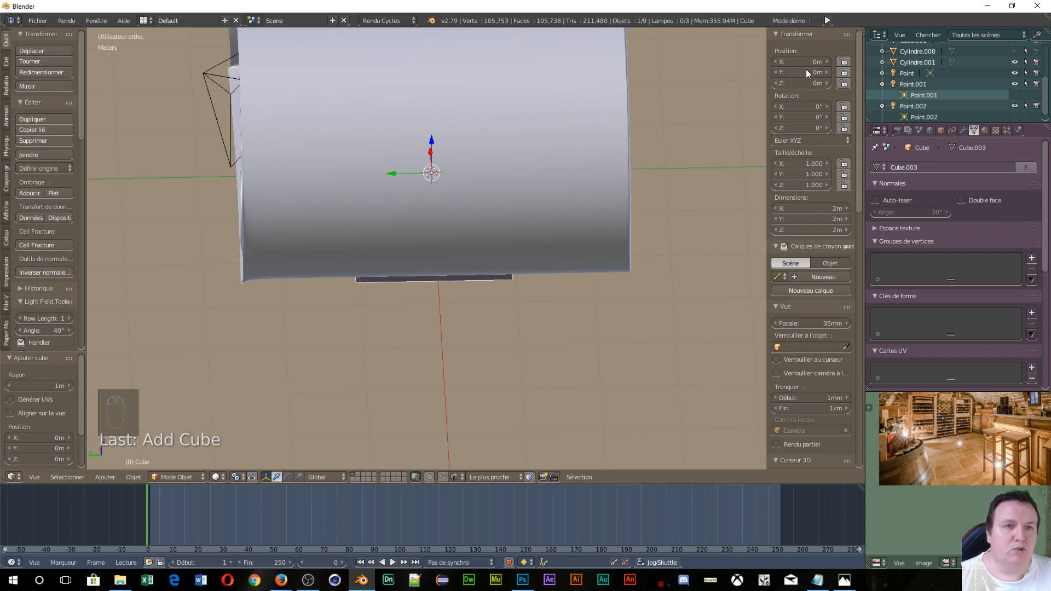
pyautogui.click(814, 209)
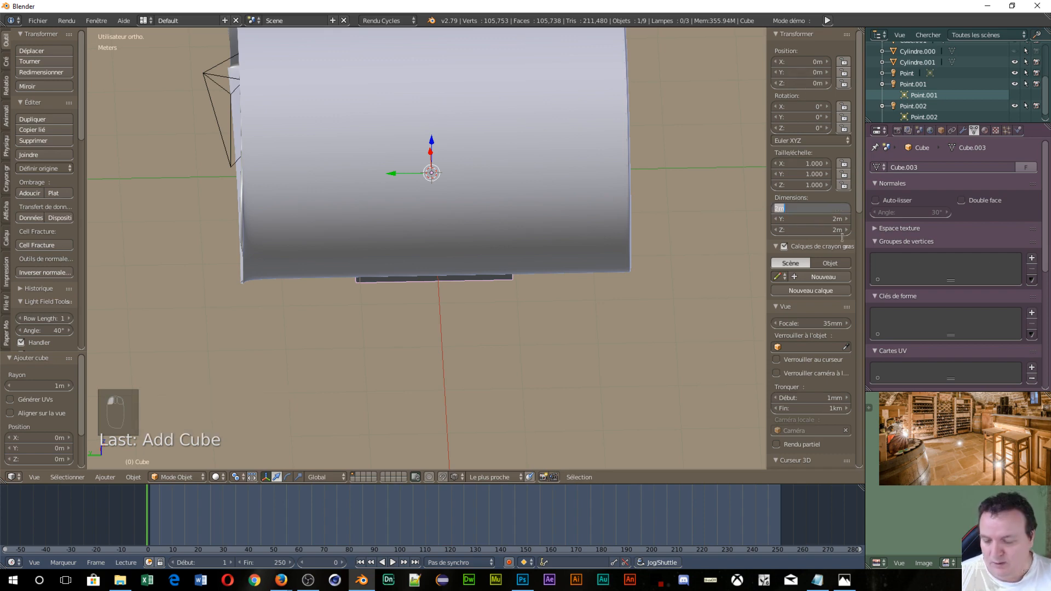
pyautogui.write('1')
pyautogui.press('Tab')
pyautogui.write('1')
pyautogui.press('Tab')
pyautogui.write('1')
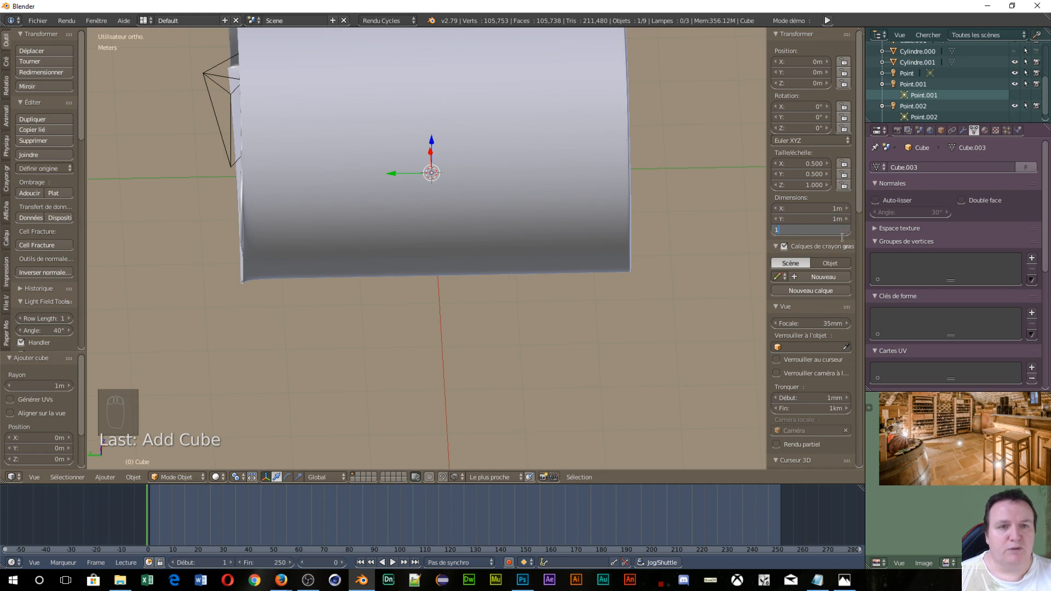
pyautogui.press('Tab')
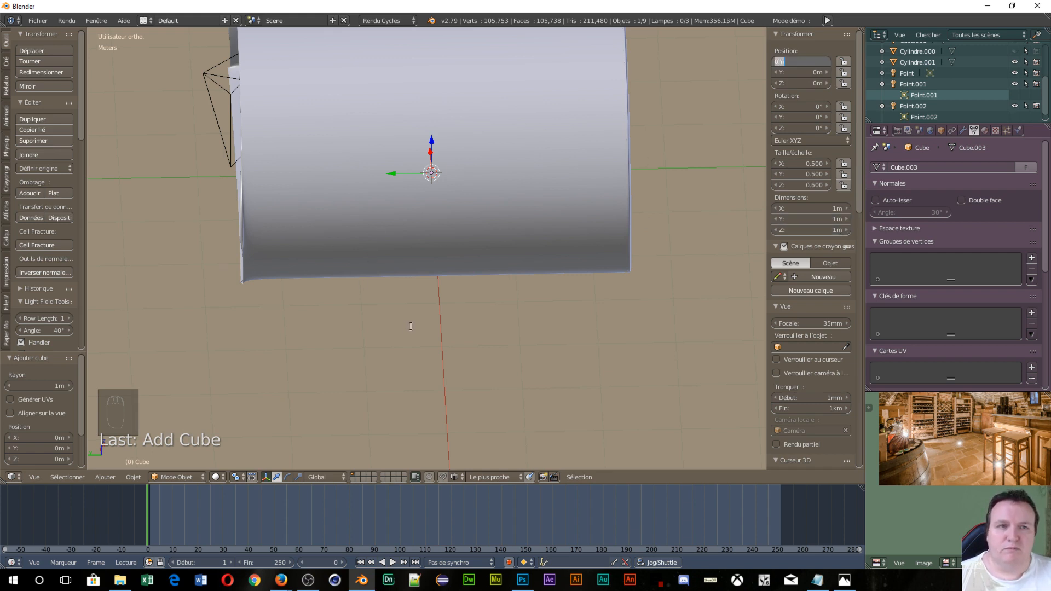
pyautogui.press('Return')
# - Raise the cube along Z to about 85 cm and show the scene in the orthographic back view
pyautogui.moveTo(422, 356); pyautogui.dragTo(517, 321, button='middle')
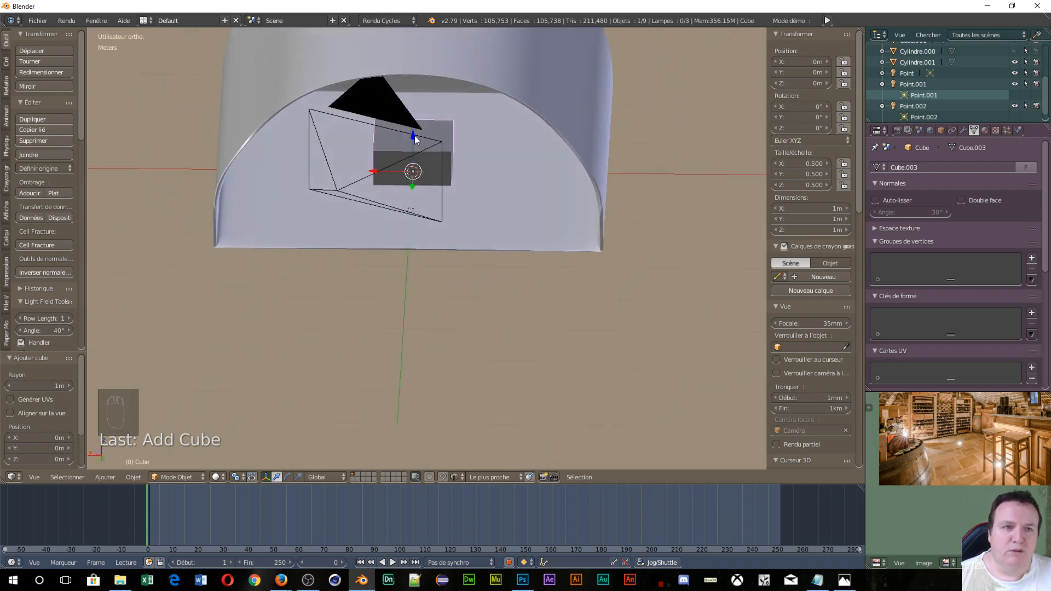
pyautogui.moveTo(412, 132); pyautogui.dragTo(412, 74)
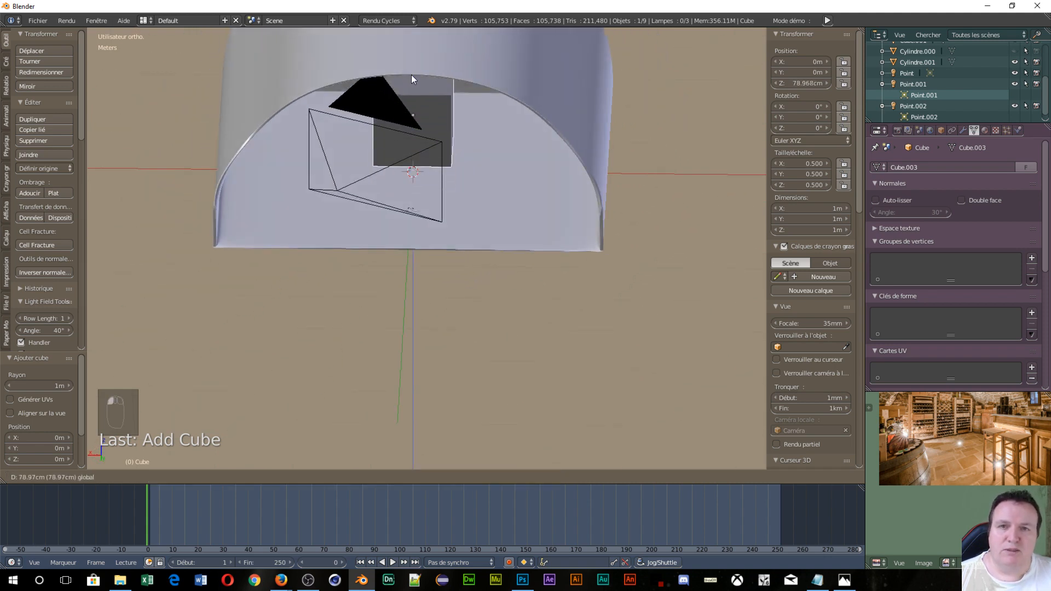
pyautogui.moveTo(412, 114); pyautogui.dragTo(431, 100, button='middle')
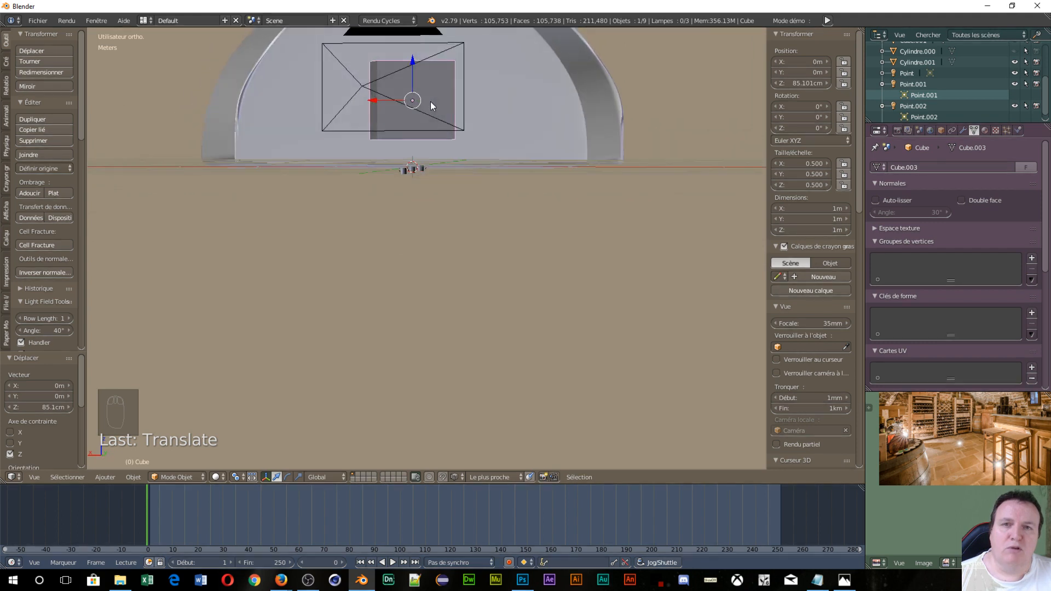
pyautogui.scroll(-5, 430, 101)
pyautogui.moveTo(455, 160); pyautogui.dragTo(438, 163, button='middle')
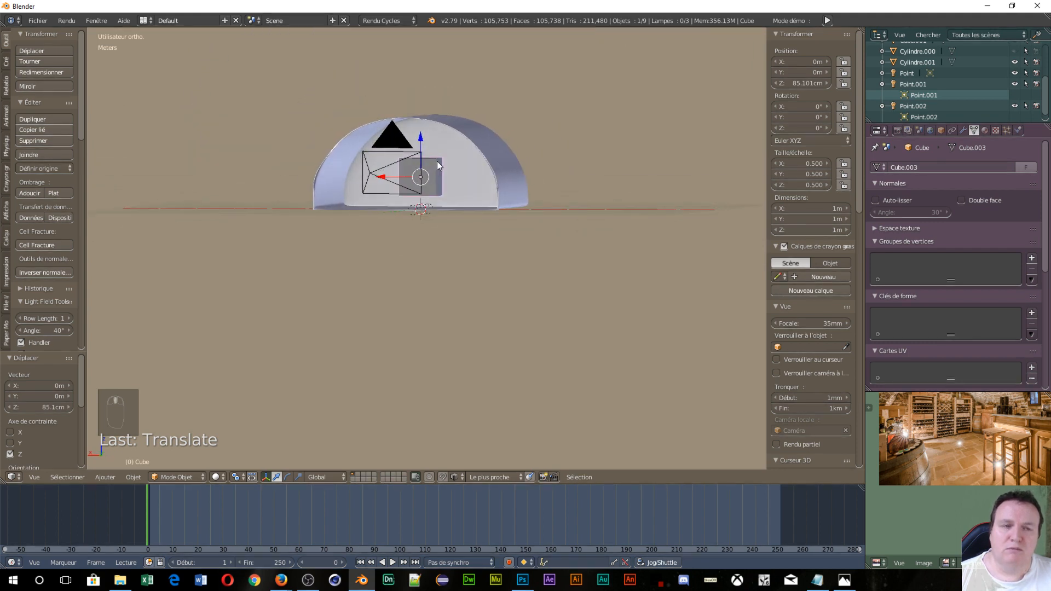
pyautogui.click(792, 82)
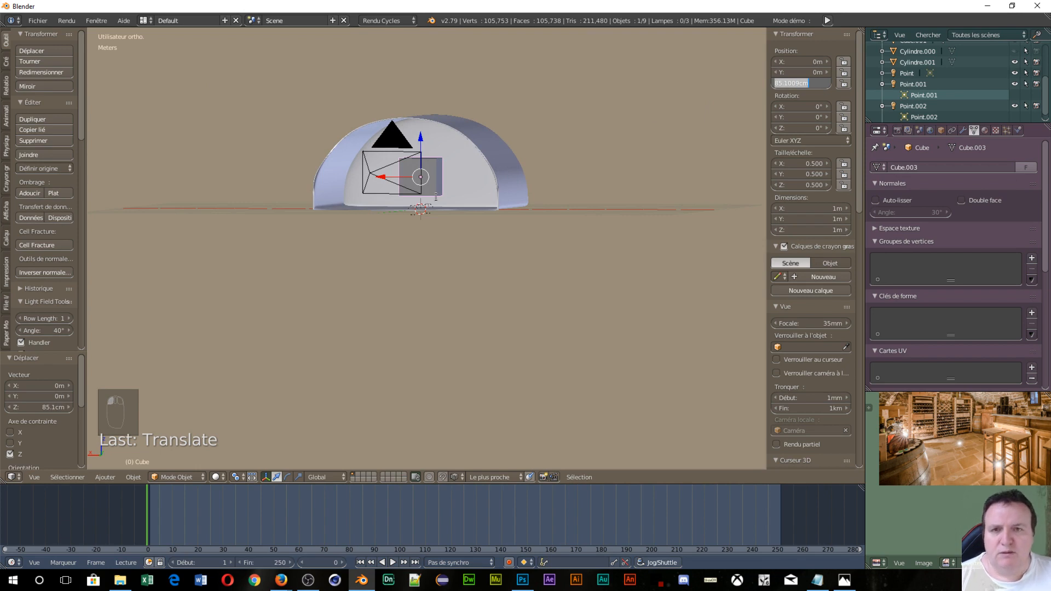
pyautogui.press('Return')
pyautogui.scroll(4, 591, 286)
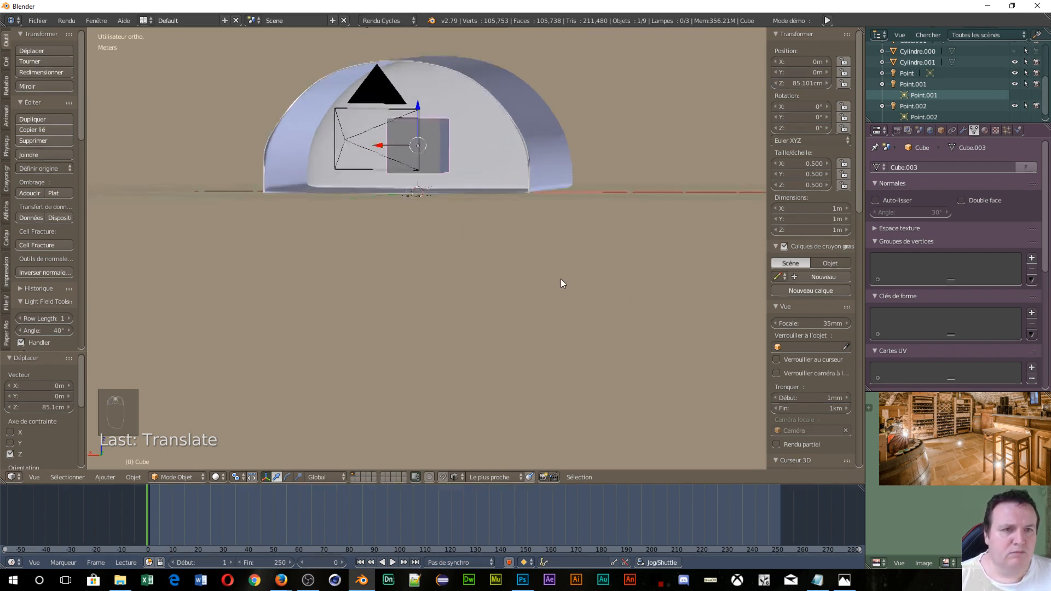
pyautogui.moveTo(458, 206)
pyautogui.mouseDown(button='middle')
pyautogui.moveTo(496, 243)
pyautogui.moveTo(458, 204)
pyautogui.moveTo(475, 203)
pyautogui.mouseUp(button='middle')
pyautogui.scroll(-3, 467, 190)
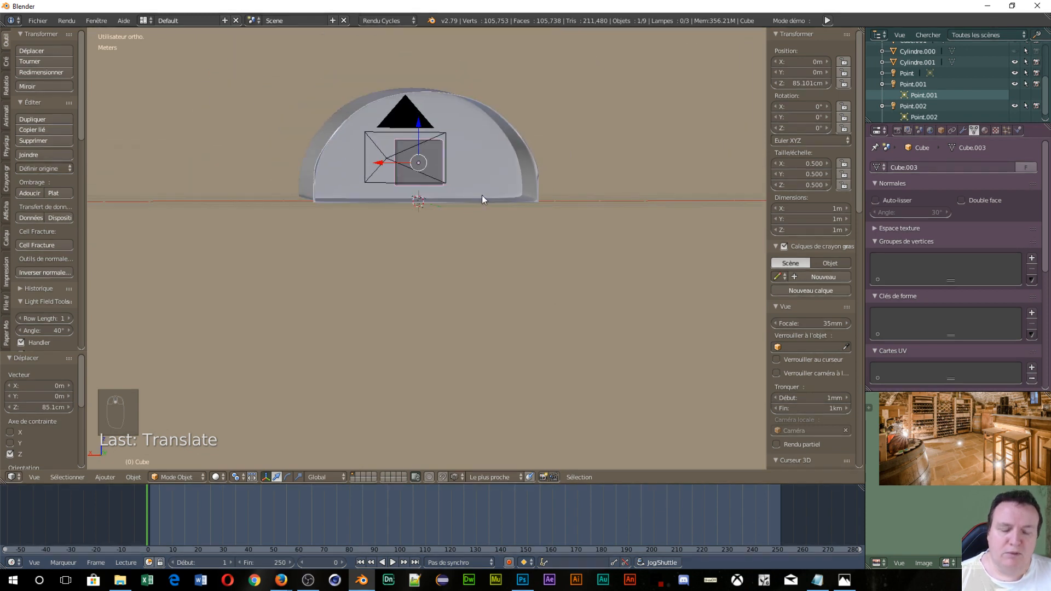
pyautogui.press('KP_1')
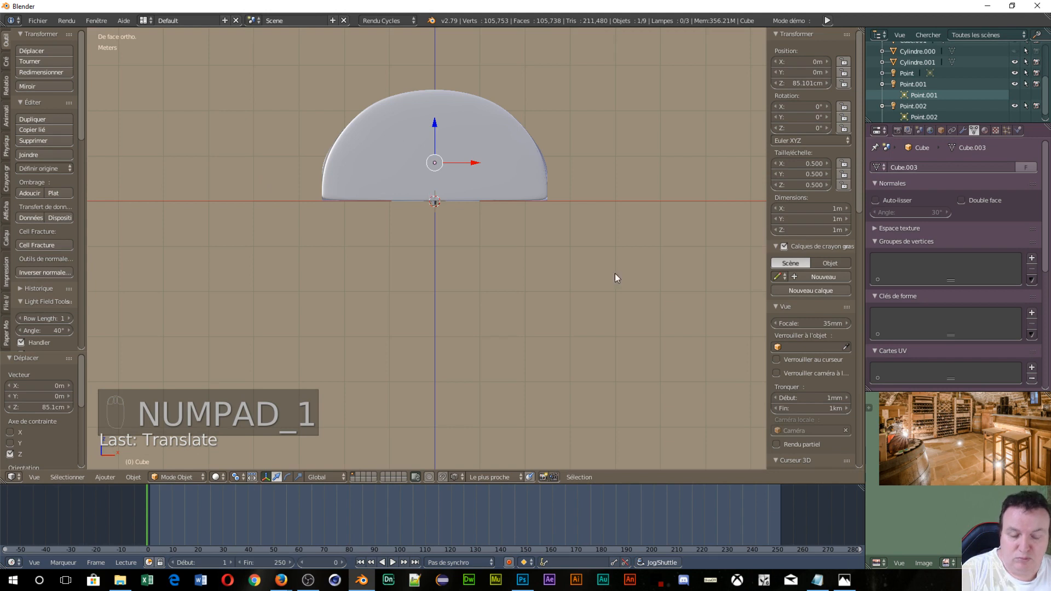
pyautogui.press('ctrl+KP_1')
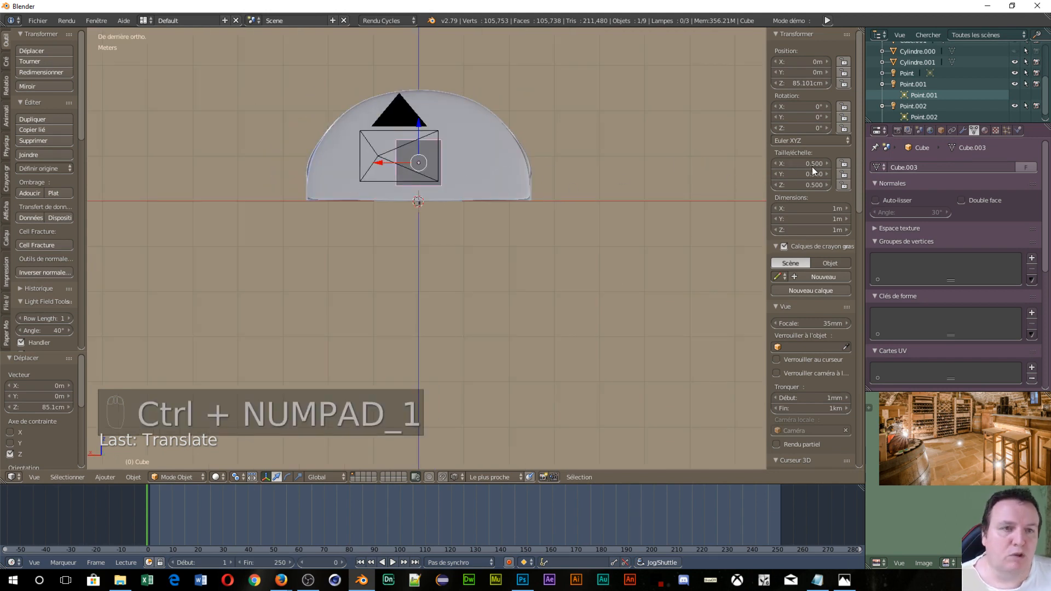
# - Set the cube's X dimension to 0.75 m
pyautogui.click(814, 208)
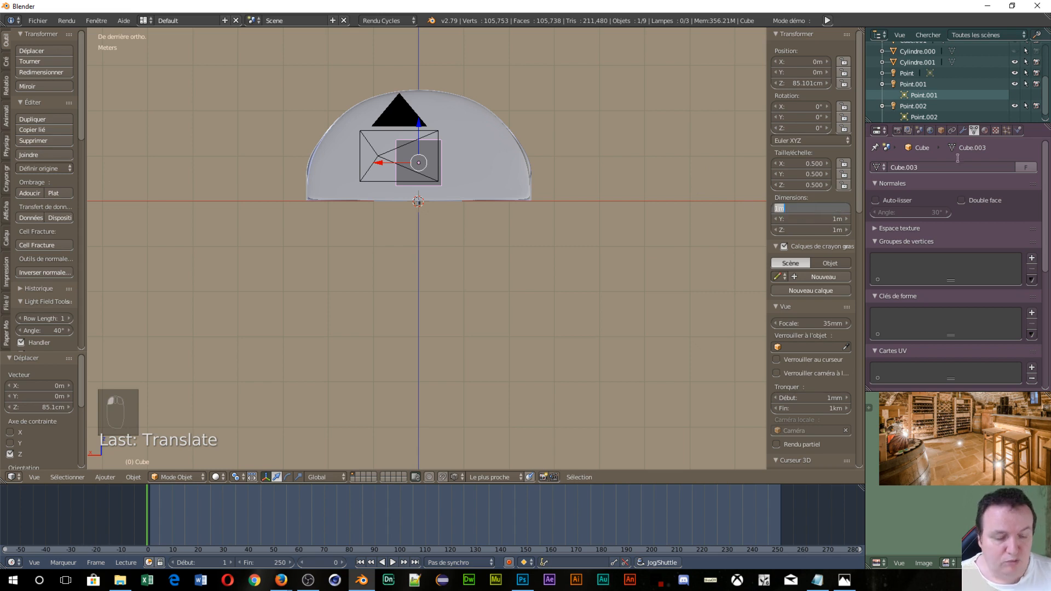
pyautogui.write('0.75')
pyautogui.press('Tab')
pyautogui.press('BackSpace')
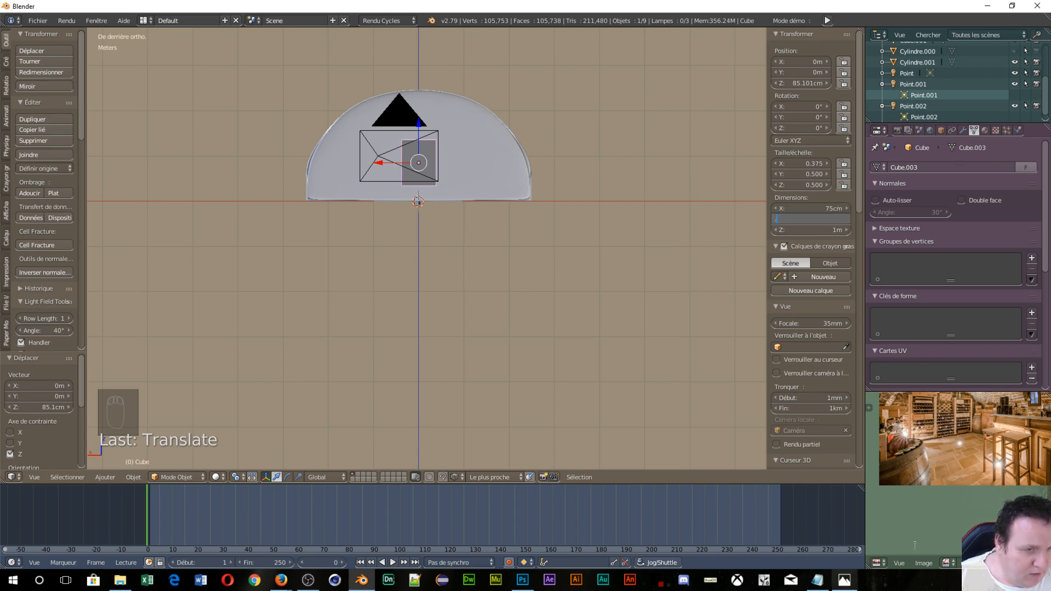
pyautogui.click(995, 449)
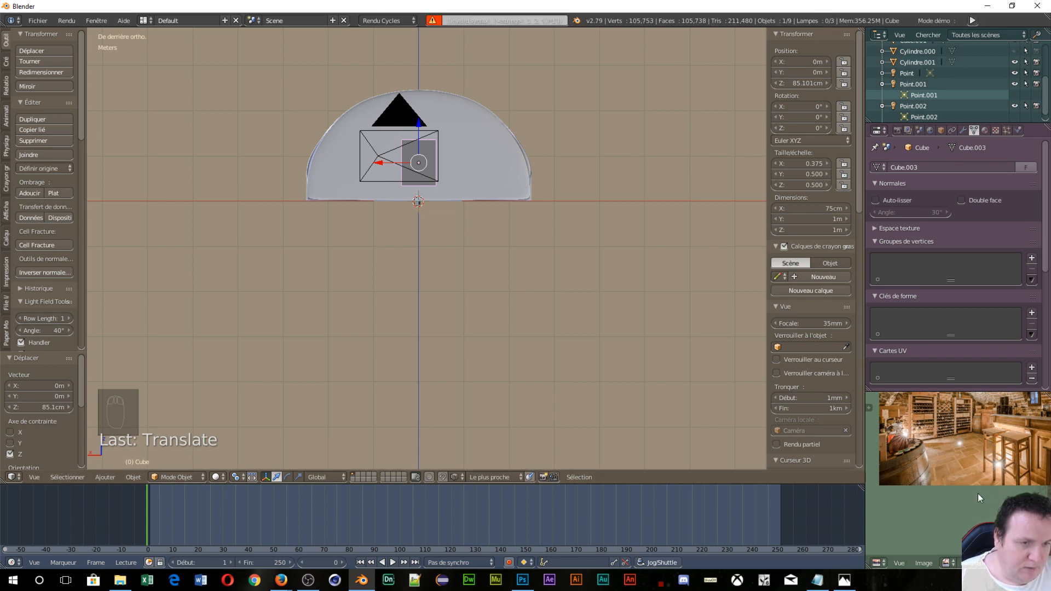
# - Set the cube's X, Y and Z dimensions to 0.50 m each, judging the size from the window in the reference photo
pyautogui.moveTo(988, 399); pyautogui.dragTo(920, 415, button='middle')
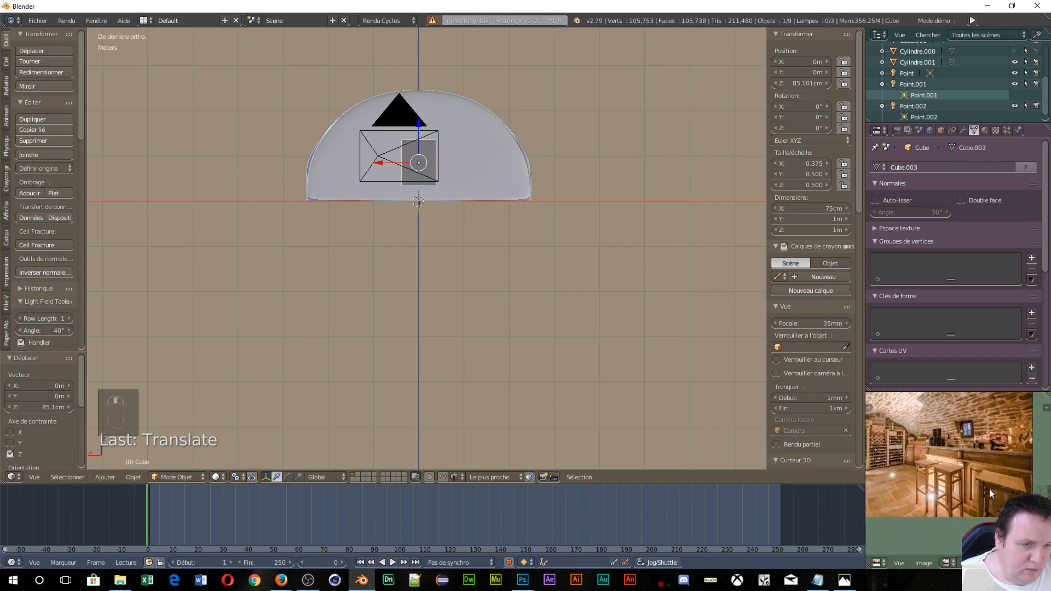
pyautogui.scroll(3, 964, 458)
pyautogui.moveTo(964, 459); pyautogui.dragTo(1003, 540, button='middle')
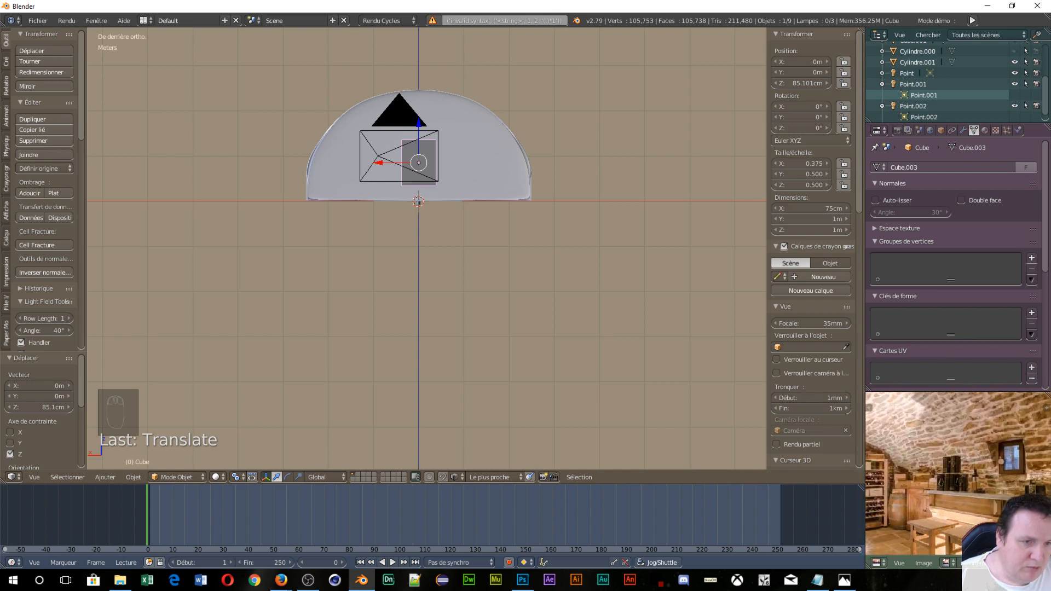
pyautogui.scroll(3, 1025, 497)
pyautogui.moveTo(1026, 494); pyautogui.dragTo(931, 510, button='middle')
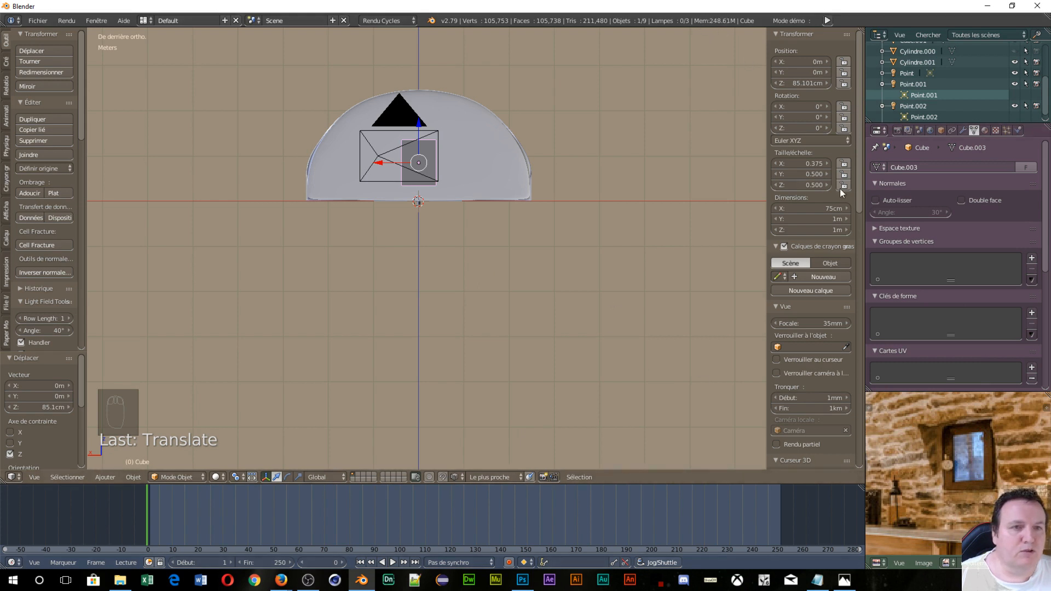
pyautogui.click(818, 208)
pyautogui.write('.5')
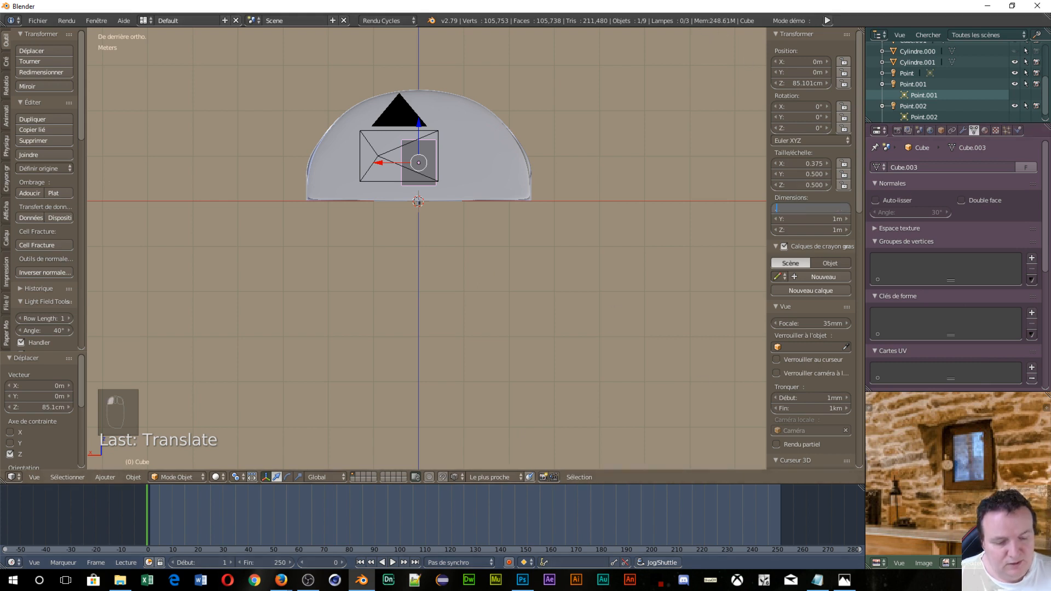
pyautogui.write('0')
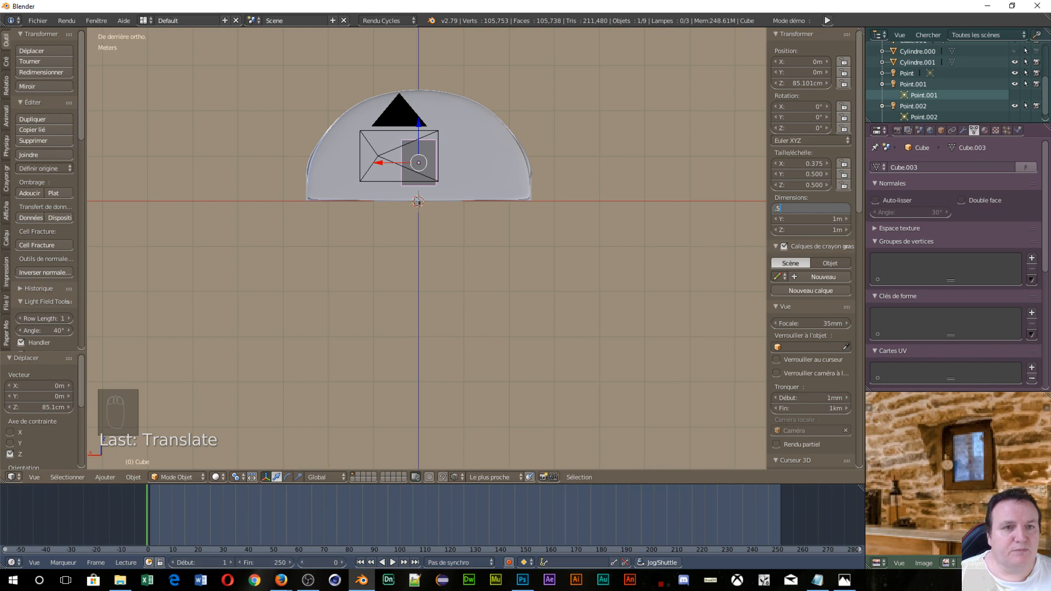
pyautogui.press('Tab')
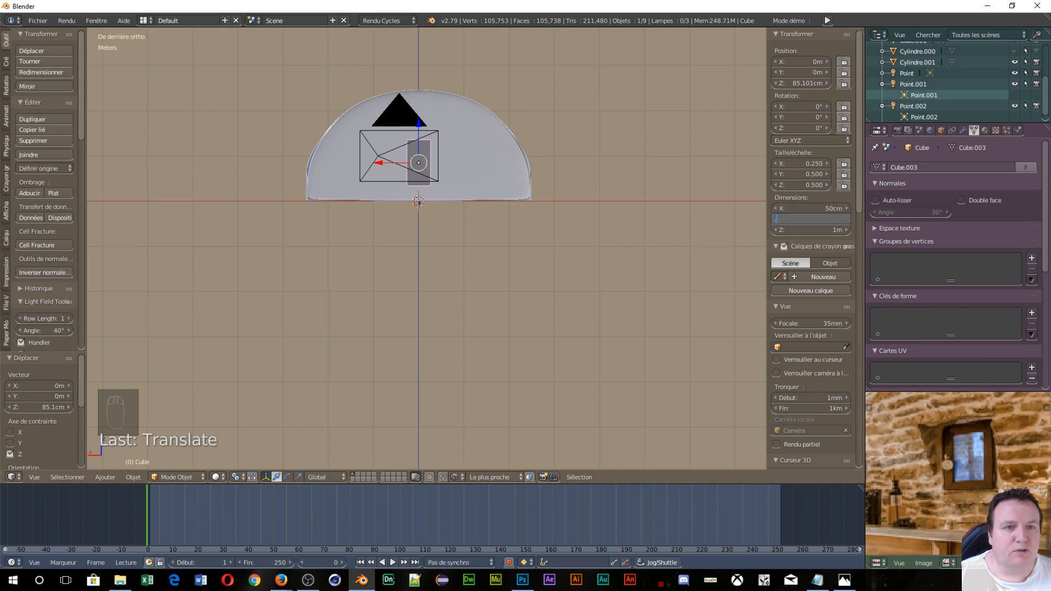
pyautogui.write('.50')
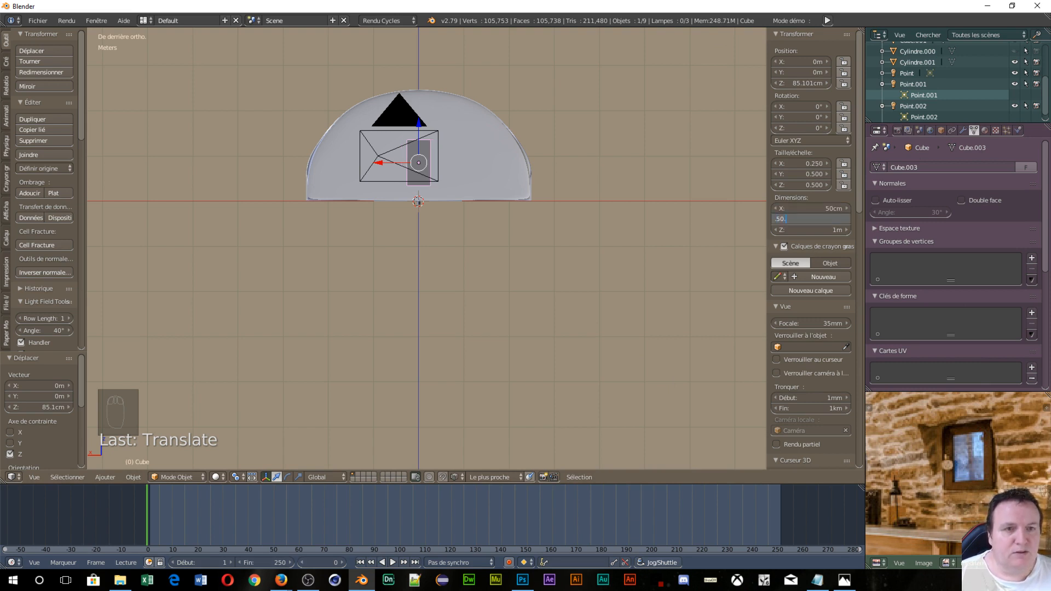
pyautogui.press('Tab')
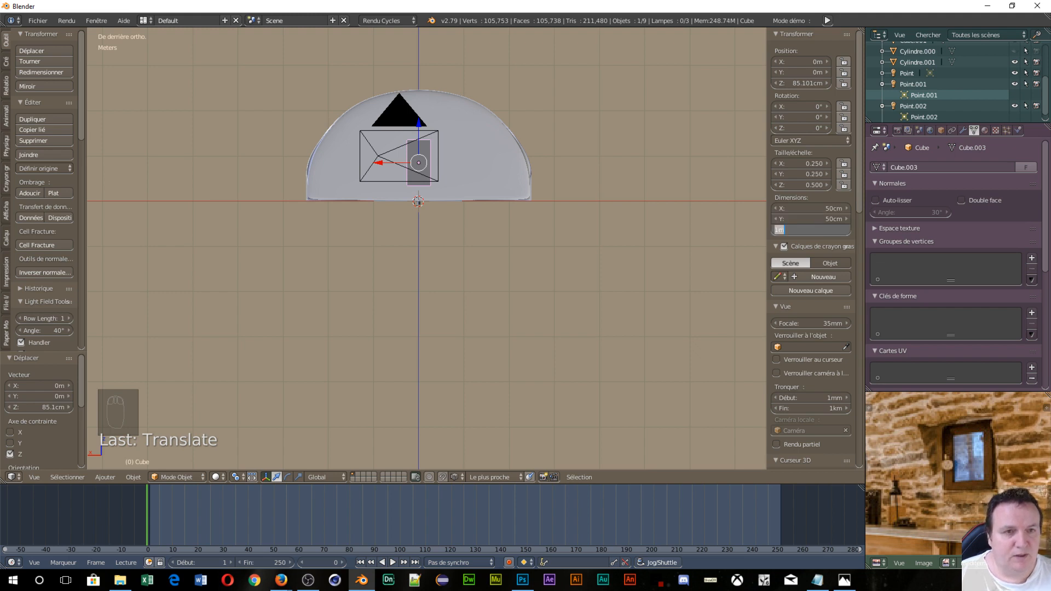
pyautogui.write('.50')
pyautogui.press('Return')
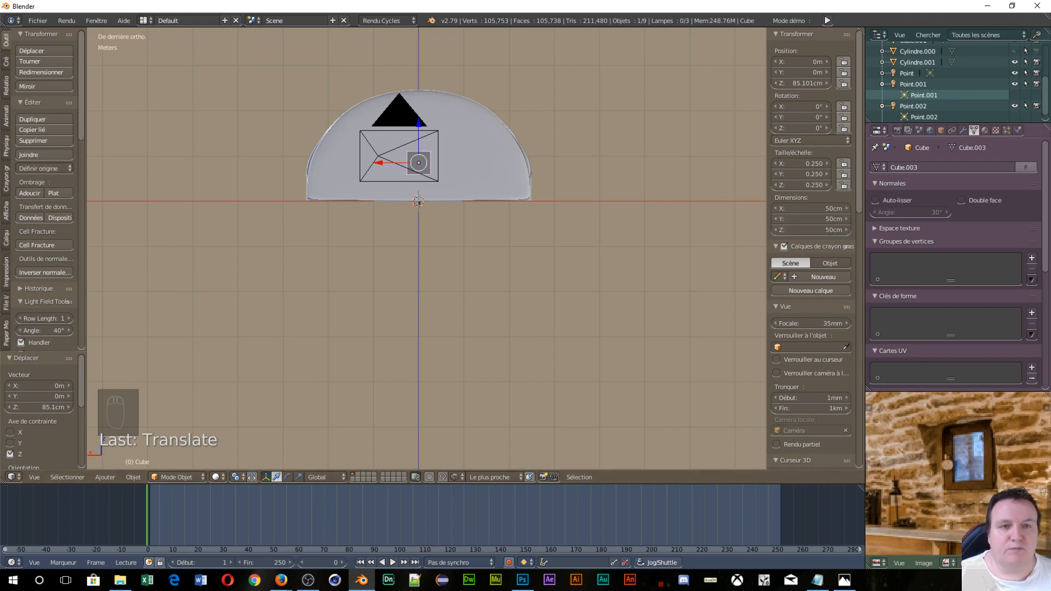
# - Show the scene through the camera and move the cube along X to about -2.53 m, into the vault's side wall
pyautogui.scroll(6, 438, 153)
pyautogui.scroll(-3, 438, 154)
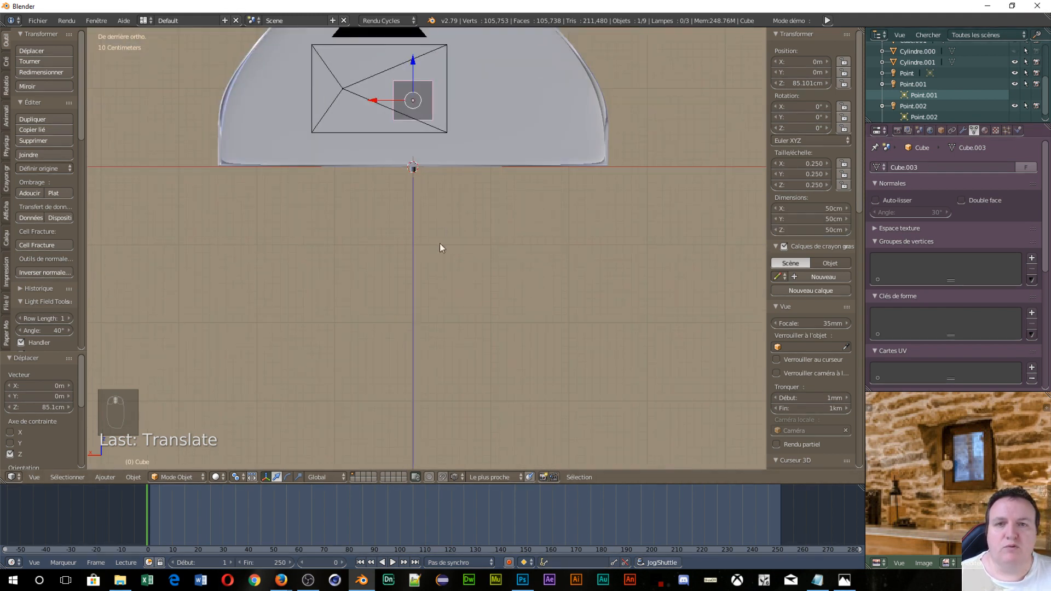
pyautogui.moveTo(439, 243); pyautogui.dragTo(466, 271, button='middle')
pyautogui.press('KP_0')
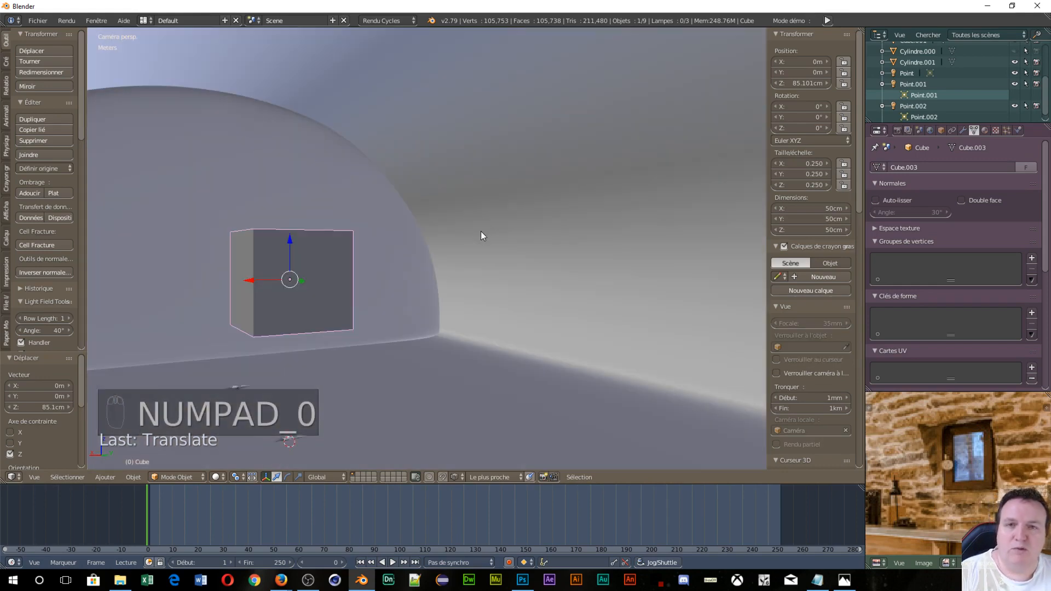
pyautogui.moveTo(247, 279); pyautogui.dragTo(576, 275)
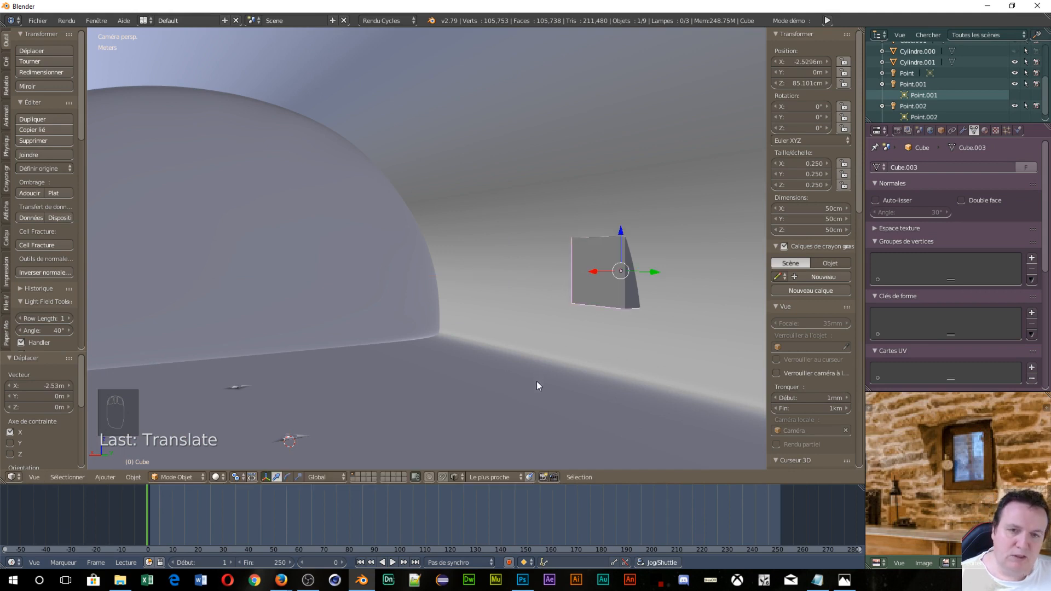
# - Move the cube along Y to about 75.8 cm and adjust its X position to about -2.50 m
pyautogui.scroll(-1, 574, 346)
pyautogui.scroll(2, 573, 346)
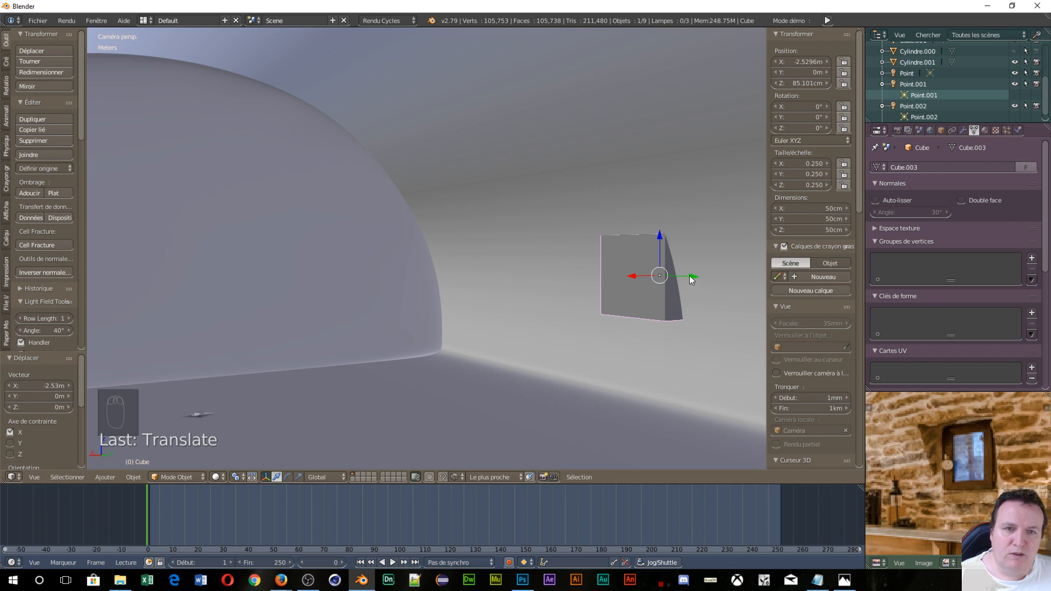
pyautogui.moveTo(690, 276); pyautogui.dragTo(708, 282)
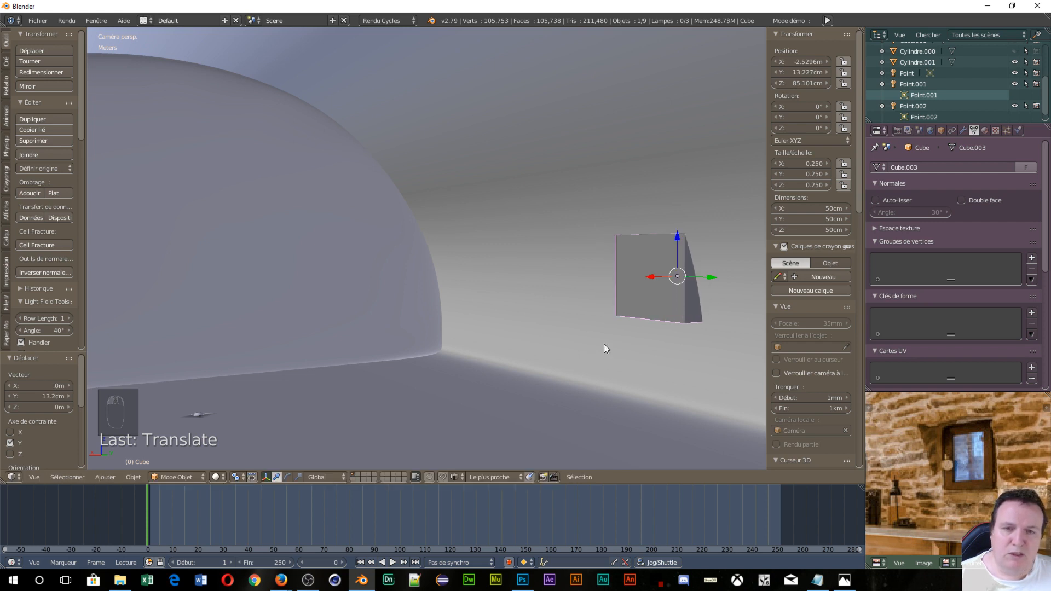
pyautogui.scroll(-2, 603, 344)
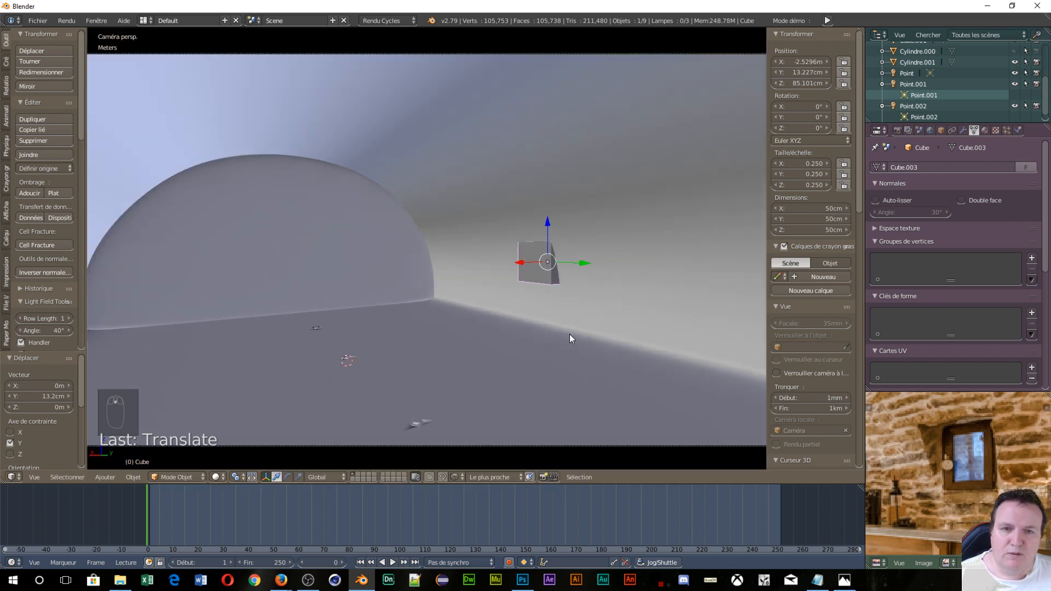
pyautogui.scroll(-1, 569, 336)
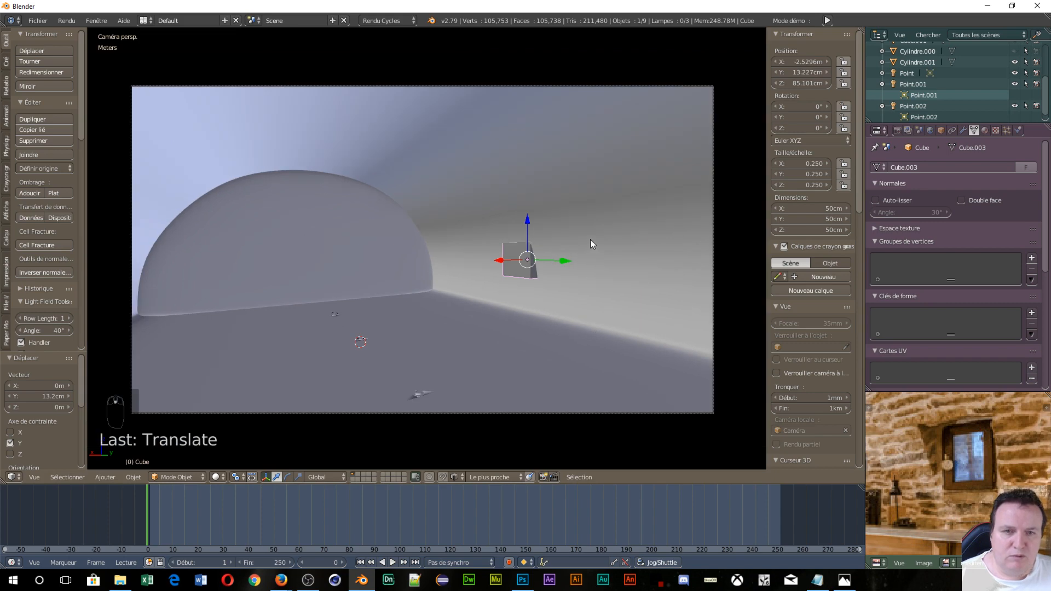
pyautogui.moveTo(561, 261); pyautogui.dragTo(578, 272)
pyautogui.scroll(-2, 895, 444)
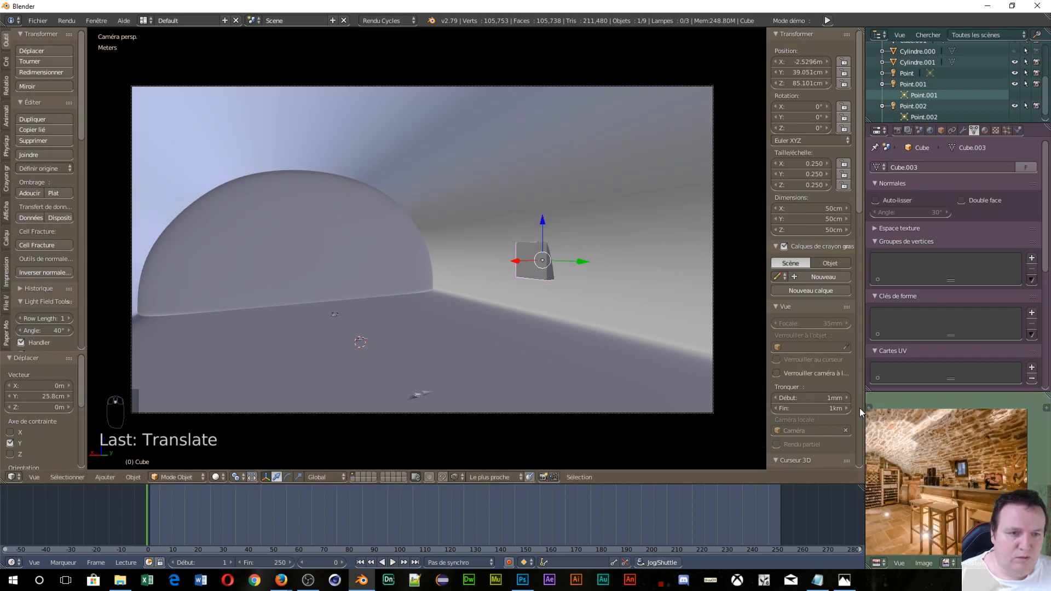
pyautogui.moveTo(576, 262); pyautogui.dragTo(600, 288)
pyautogui.scroll(-5, 496, 303)
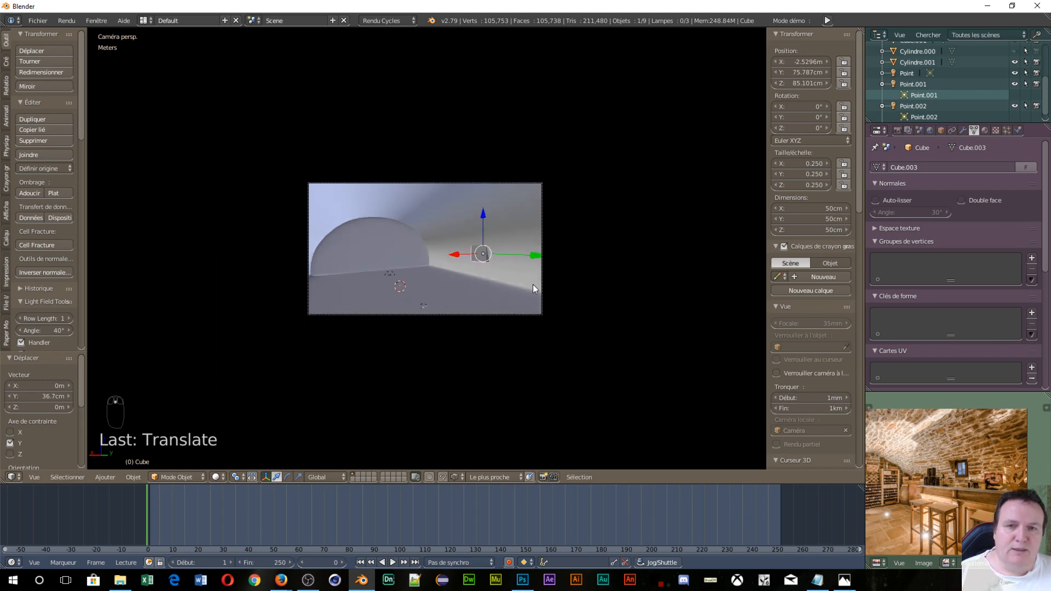
pyautogui.moveTo(534, 284); pyautogui.dragTo(661, 279, button='middle')
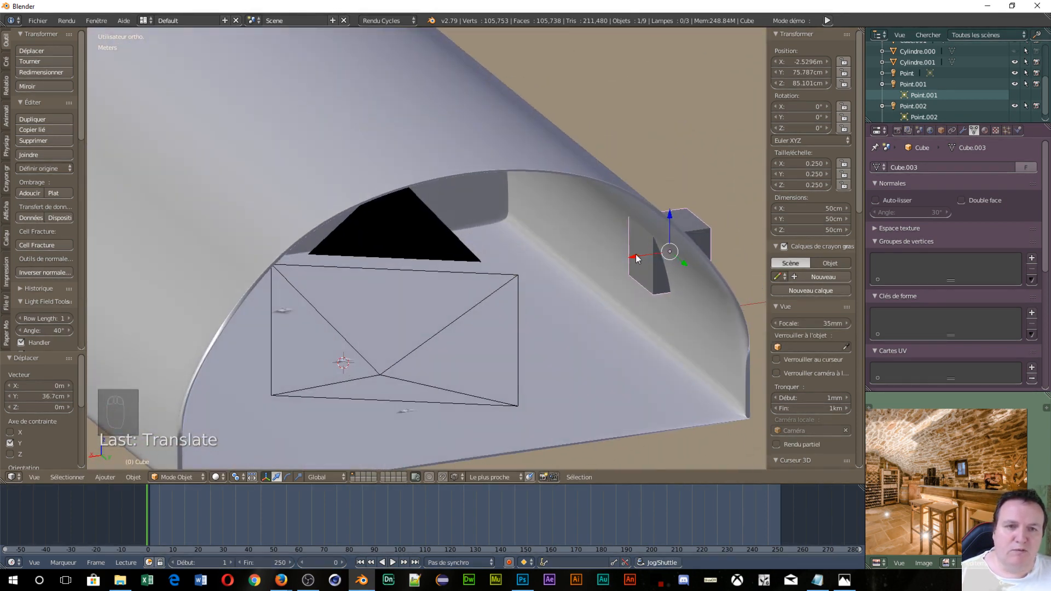
pyautogui.moveTo(636, 258); pyautogui.dragTo(635, 252)
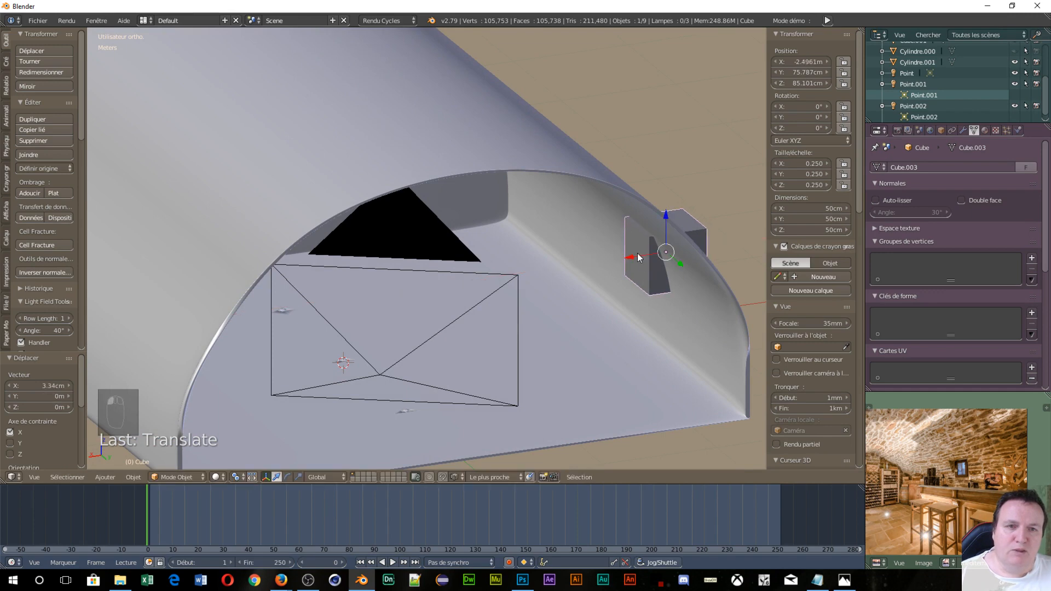
# - Subtract the cube from the vault with the Auto Boolean Difference of Bool Tools, with the vault as active object
pyautogui.scroll(-6, 580, 281)
pyautogui.moveTo(590, 300); pyautogui.dragTo(383, 156, button='middle')
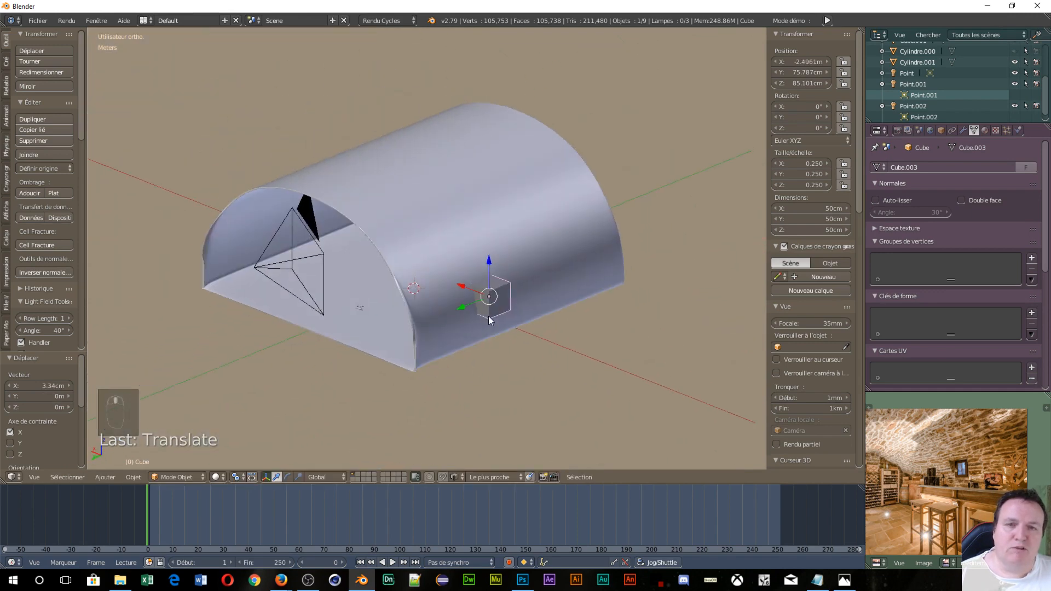
pyautogui.rightClick(395, 173)
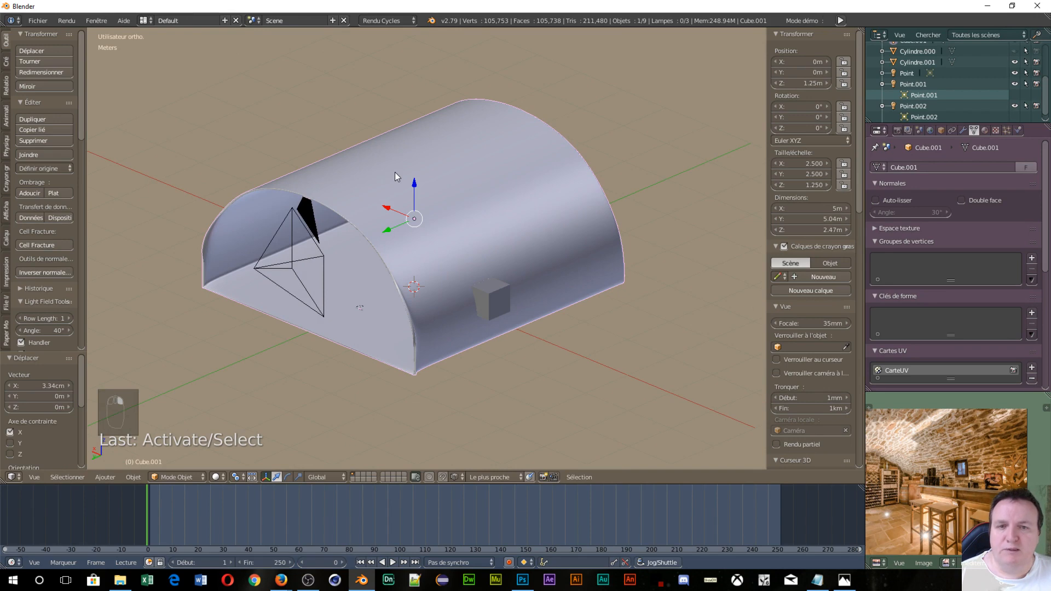
pyautogui.rightClick(497, 308)
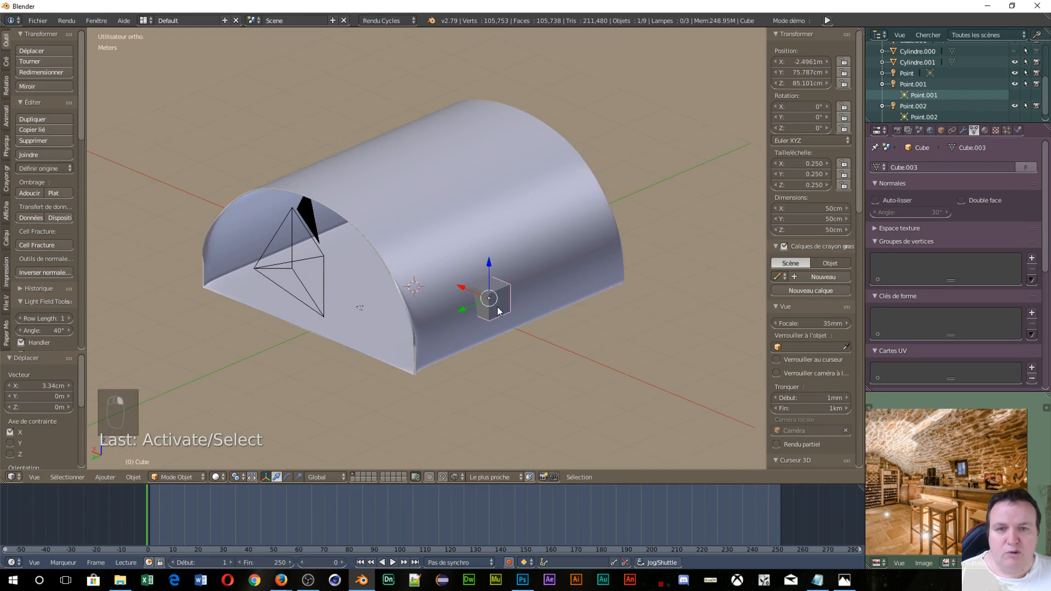
pyautogui.rightClick(373, 179)
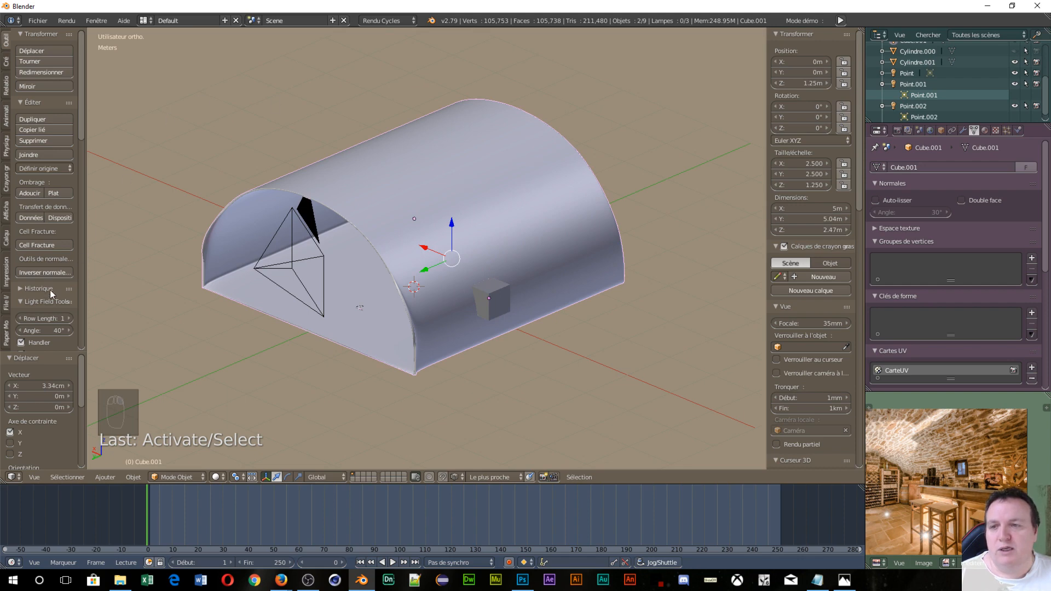
pyautogui.scroll(-8, 52, 290)
pyautogui.scroll(-2, 56, 280)
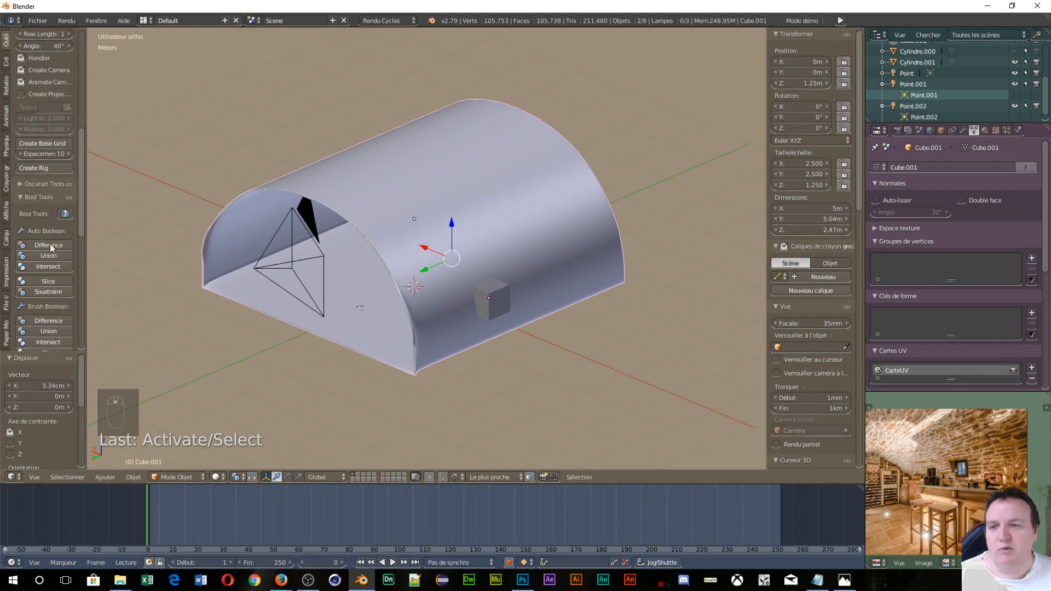
pyautogui.click(49, 245)
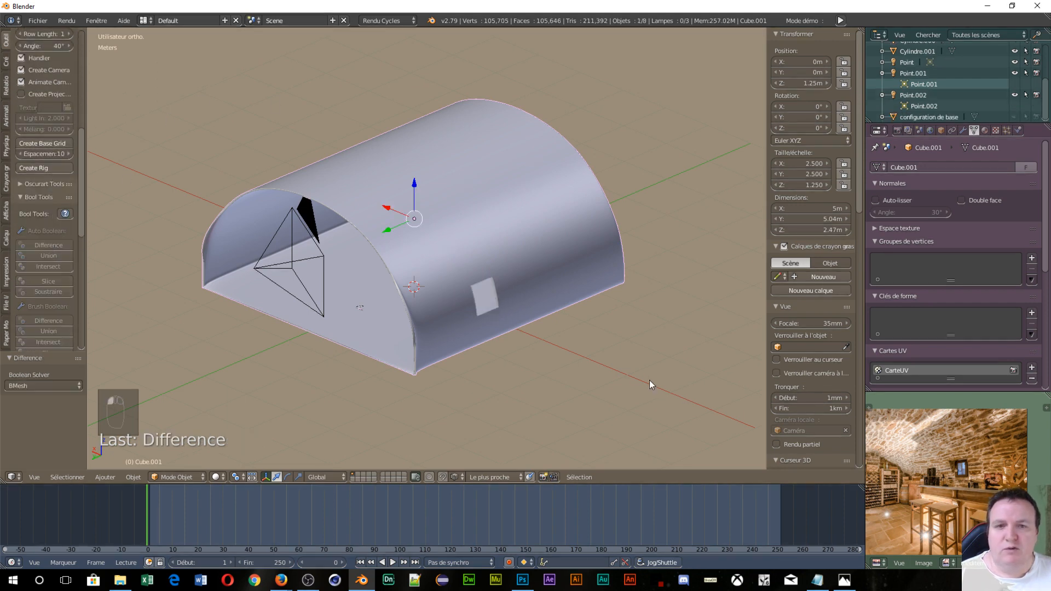
# - Check the window opening cut in the vault and put the vault mesh into Edit mode
pyautogui.moveTo(649, 380); pyautogui.dragTo(534, 333, button='middle')
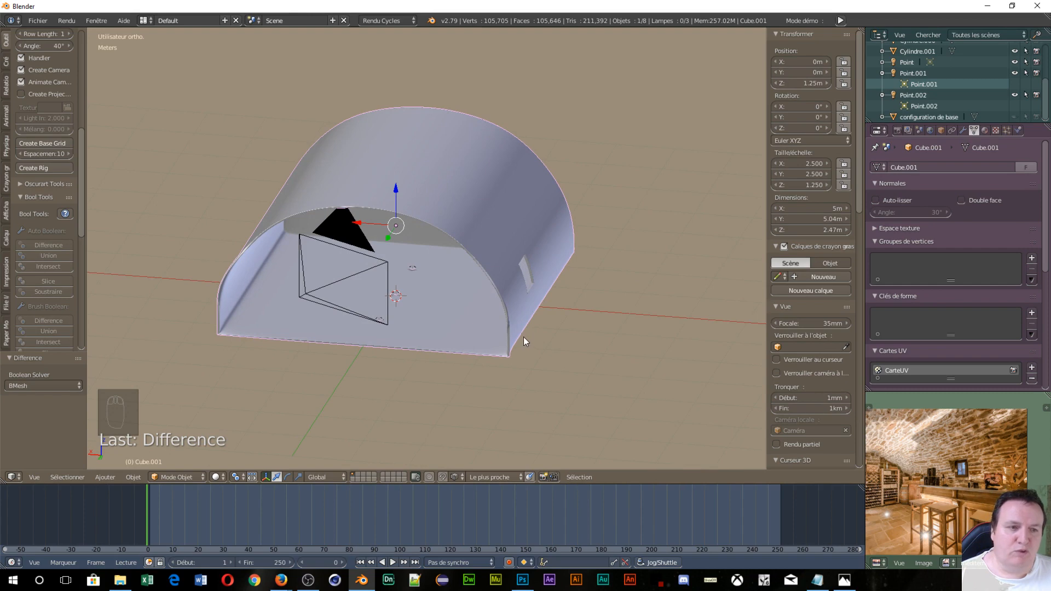
pyautogui.scroll(10, 523, 337)
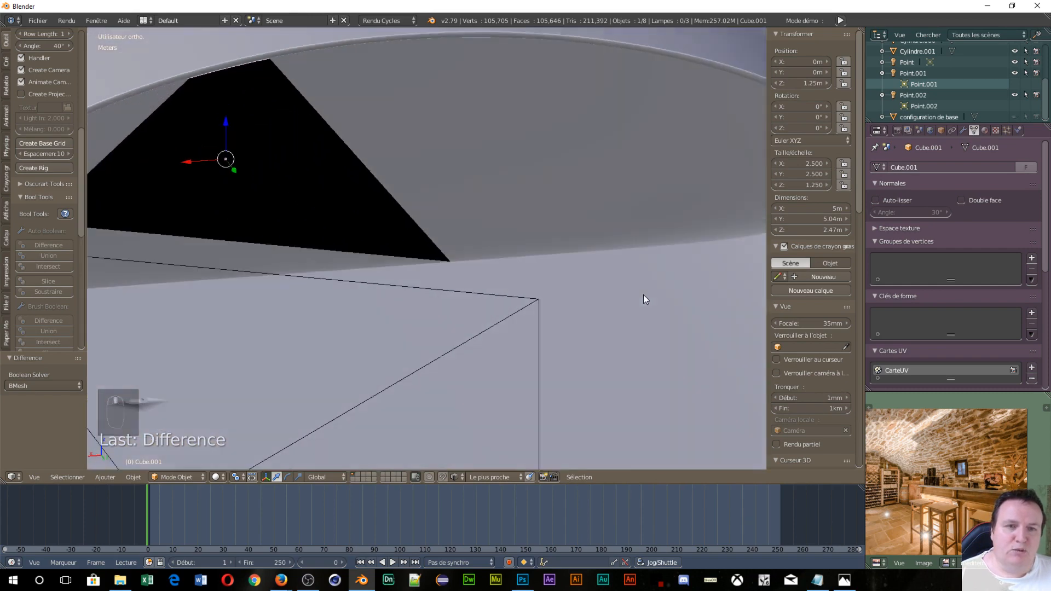
pyautogui.scroll(-8, 644, 299)
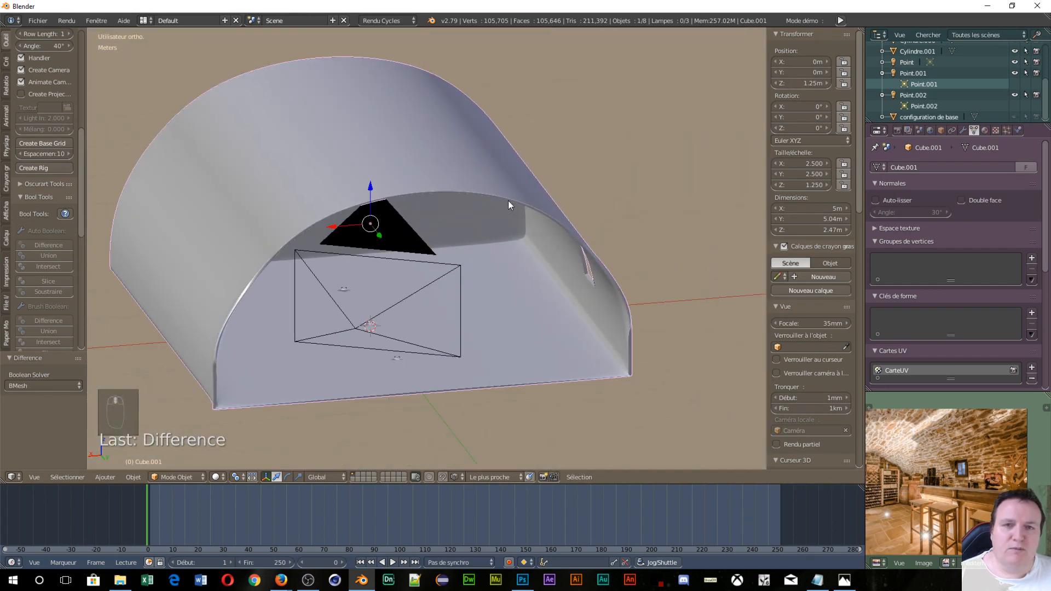
pyautogui.rightClick(508, 200)
pyautogui.press('Tab')
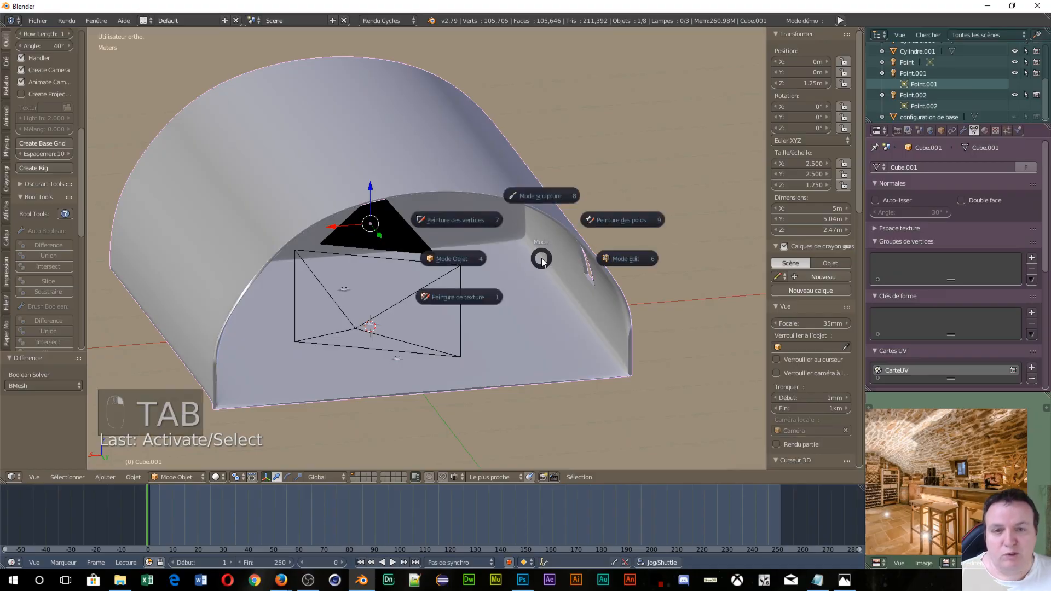
pyautogui.click(622, 260)
# - Try to loop-select along the side border of the window opening from inside the vault
pyautogui.scroll(4, 587, 317)
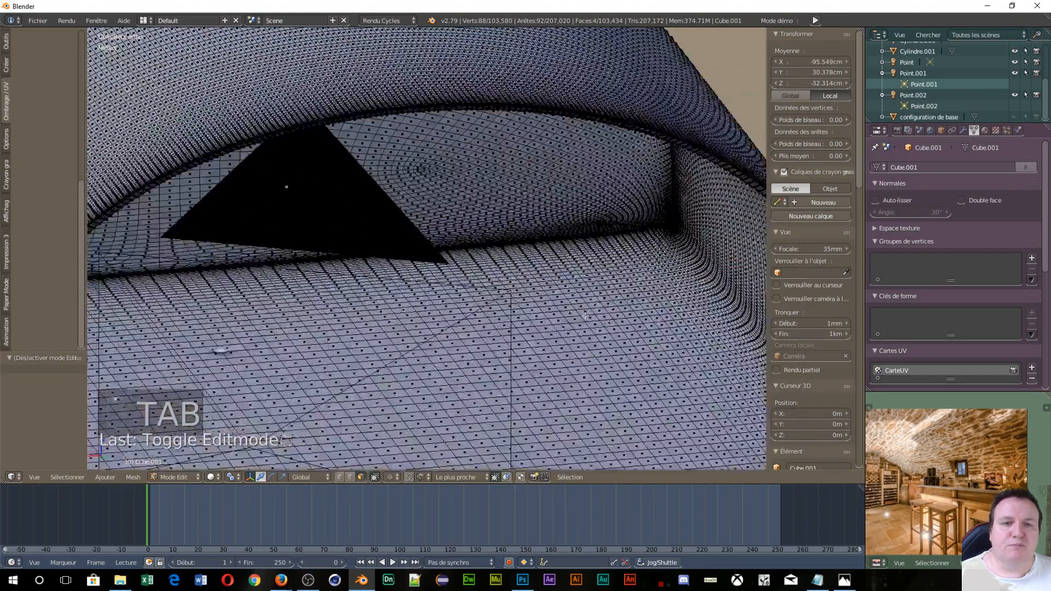
pyautogui.moveTo(585, 316); pyautogui.dragTo(510, 258, button='middle')
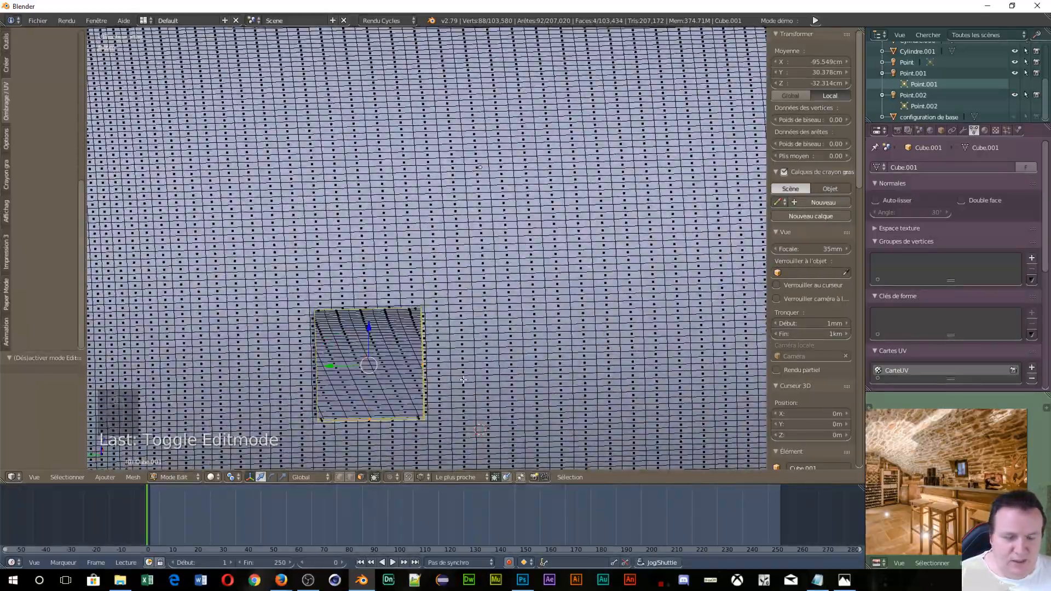
pyautogui.moveTo(463, 379); pyautogui.dragTo(521, 369, button='middle')
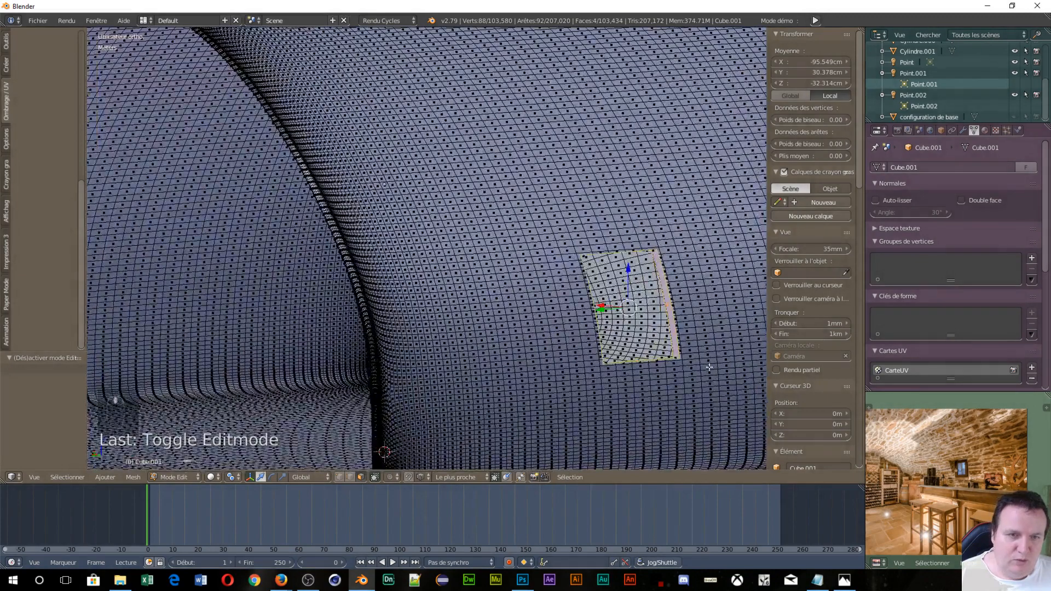
pyautogui.scroll(1, 709, 368)
pyautogui.scroll(2, 719, 349)
pyautogui.keyDown('shift'); pyautogui.moveTo(728, 342); pyautogui.dragTo(443, 306, button='middle'); pyautogui.keyUp('shift')
pyautogui.scroll(2, 555, 311)
pyautogui.scroll(2, 555, 310)
pyautogui.keyDown('shift'); pyautogui.moveTo(683, 301); pyautogui.dragTo(538, 160, button='middle'); pyautogui.keyUp('shift')
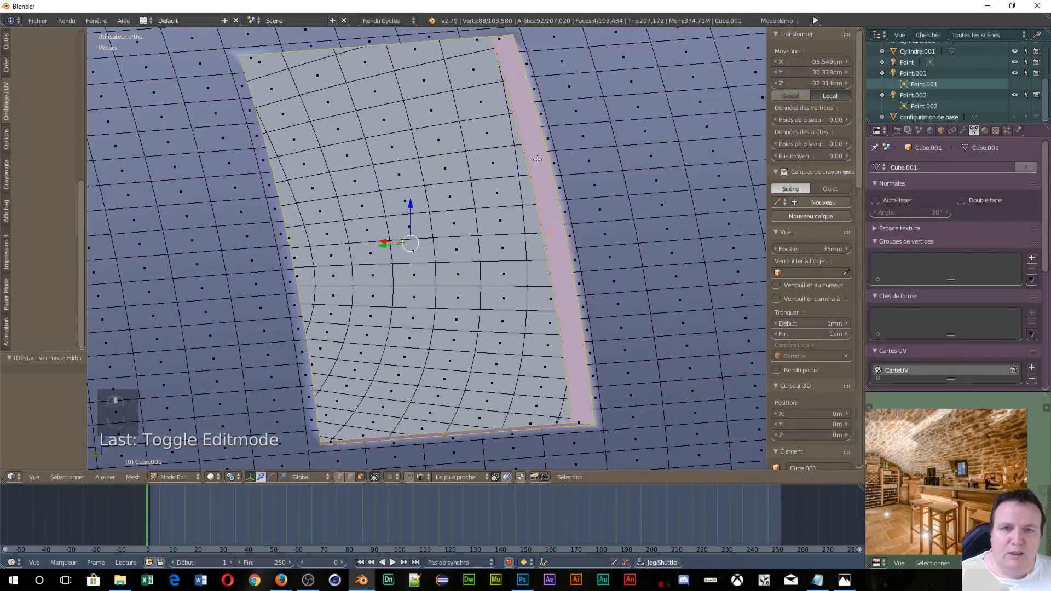
pyautogui.keyDown('alt'); pyautogui.rightClick(556, 190); pyautogui.keyUp('alt')
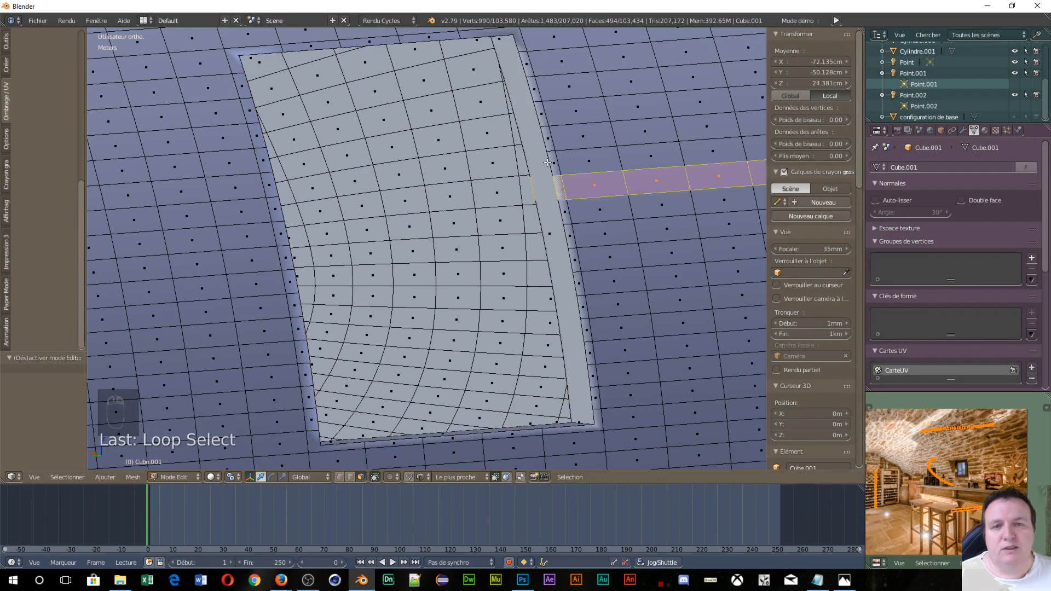
# - Retry the face loop selection beside the window opening, switch mesh selection to edges, and select an edge on the opening's side border
pyautogui.keyDown('alt'); pyautogui.rightClick(547, 165); pyautogui.keyUp('alt')
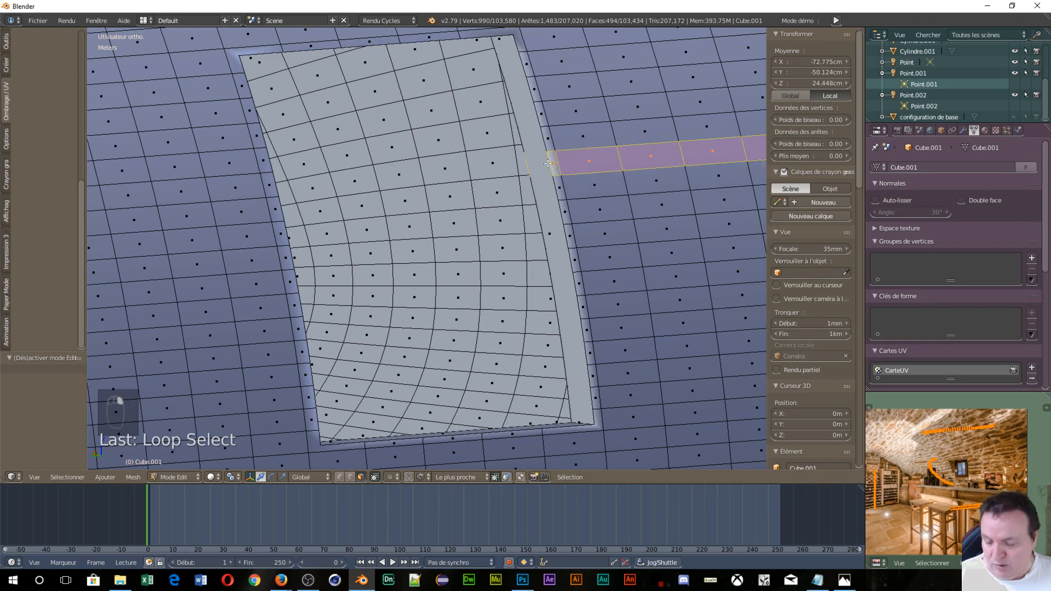
pyautogui.hotkey('ctrl', 'Tab')
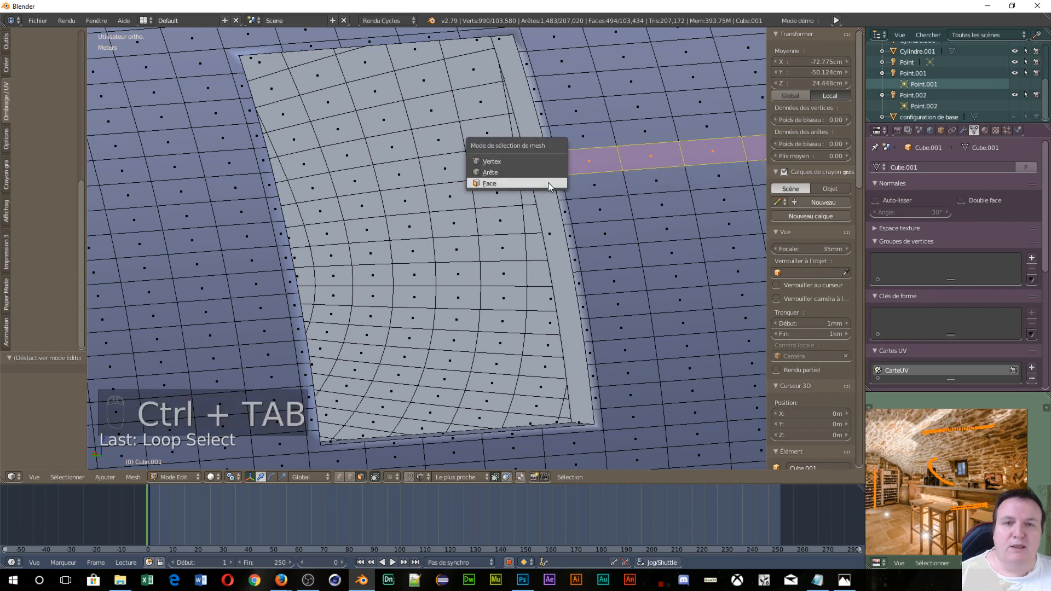
pyautogui.click(501, 172)
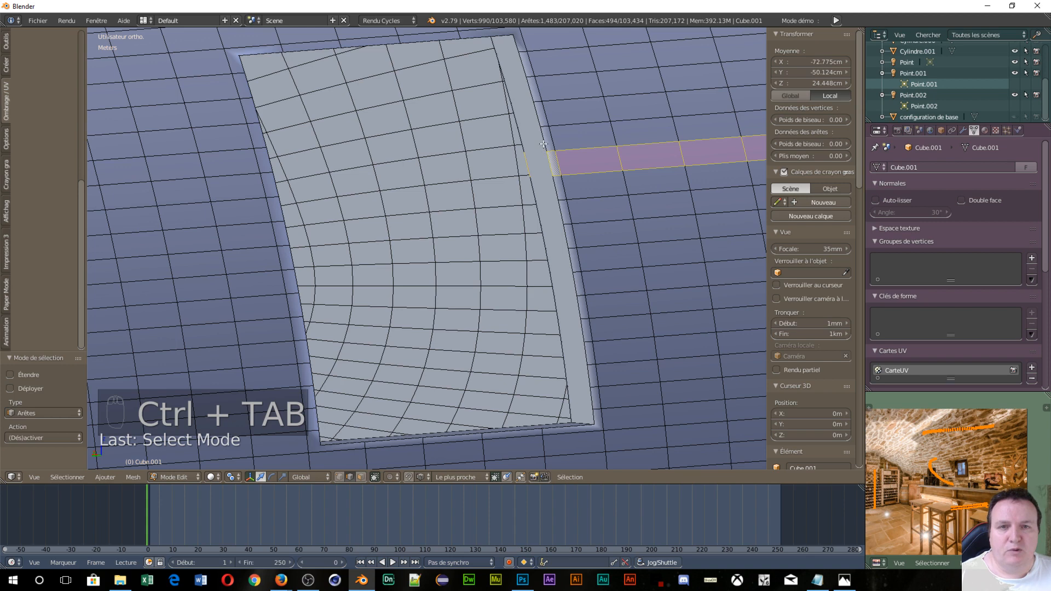
pyautogui.rightClick(544, 143)
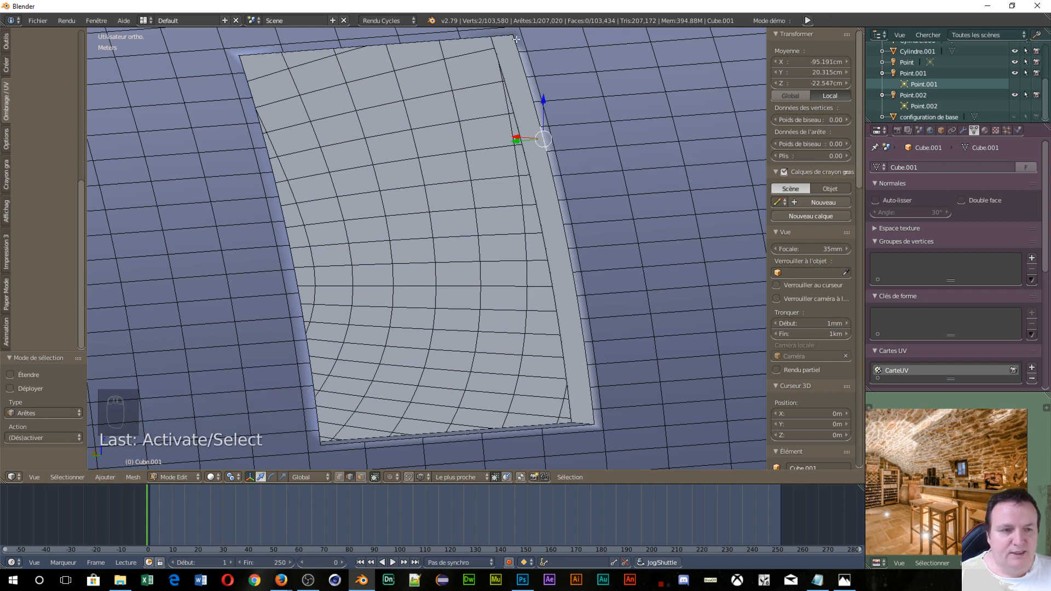
# - Replace the selection with the connected edges along the window opening's upper border, starting at its corner and leaving out stray edges
pyautogui.rightClick(244, 55)
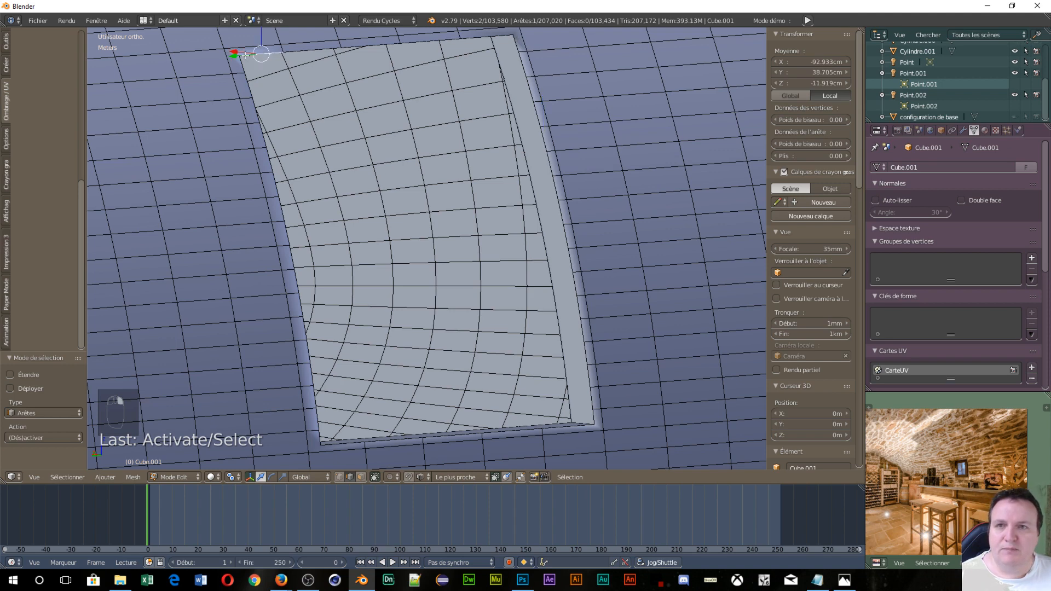
pyautogui.keyDown('shift'); pyautogui.rightClick(310, 51); pyautogui.keyUp('shift')
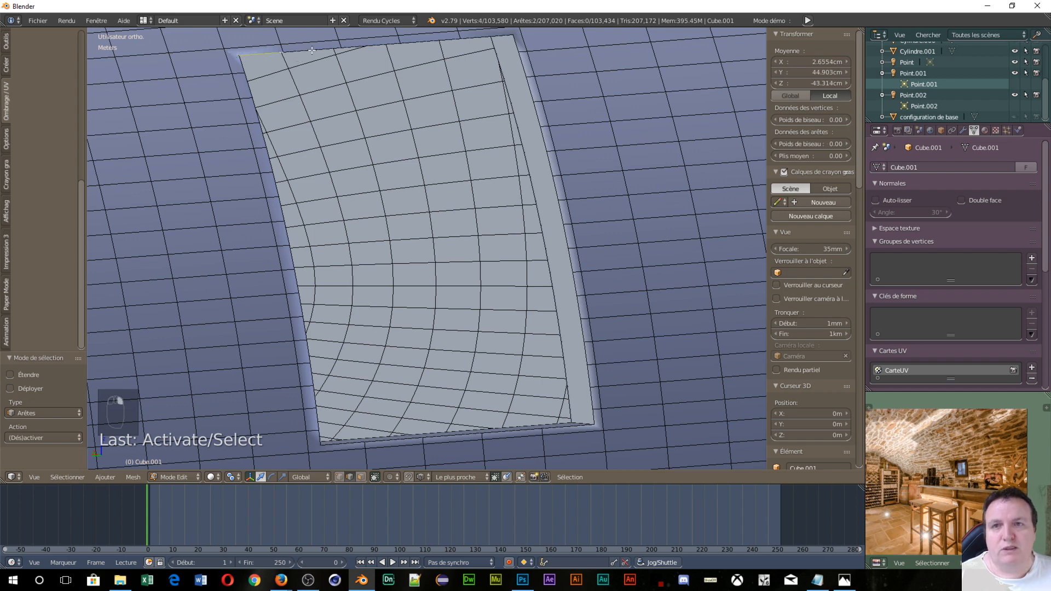
pyautogui.rightClick(298, 48)
pyautogui.rightClick(265, 48)
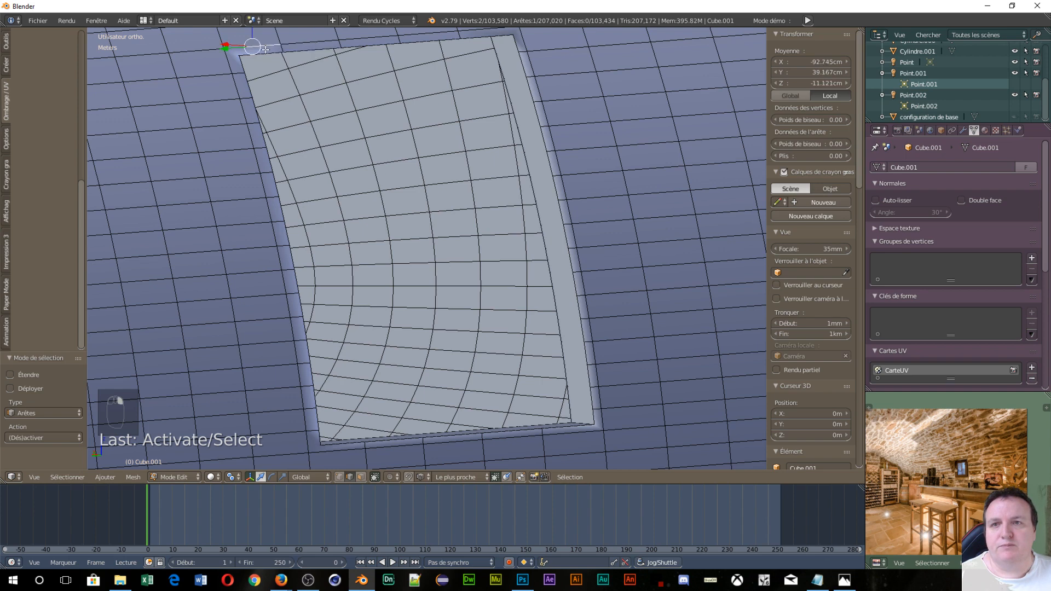
pyautogui.keyDown('shift'); pyautogui.rightClick(325, 42); pyautogui.keyUp('shift')
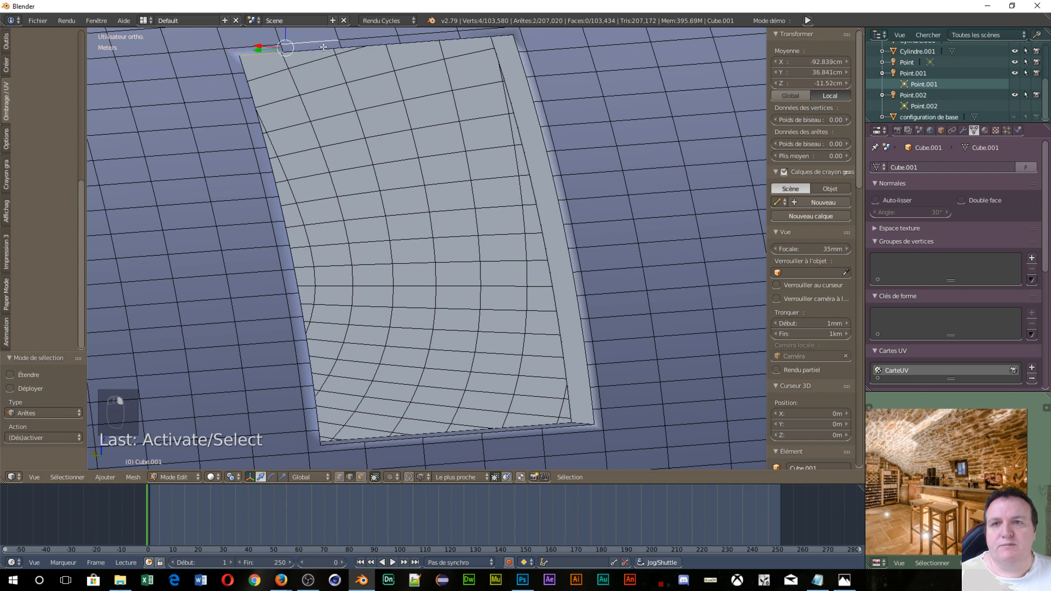
pyautogui.keyDown('shift'); pyautogui.rightClick(321, 48); pyautogui.keyUp('shift')
pyautogui.keyDown('shift'); pyautogui.rightClick(327, 42); pyautogui.keyUp('shift')
pyautogui.keyDown('shift'); pyautogui.rightClick(364, 46); pyautogui.keyUp('shift')
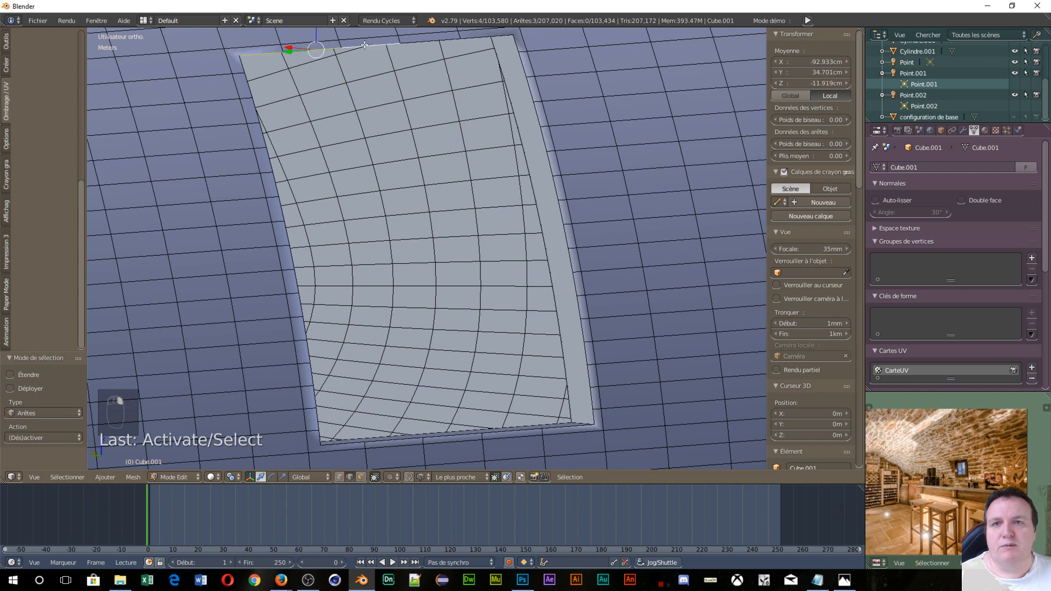
pyautogui.keyDown('shift'); pyautogui.rightClick(431, 41); pyautogui.keyUp('shift')
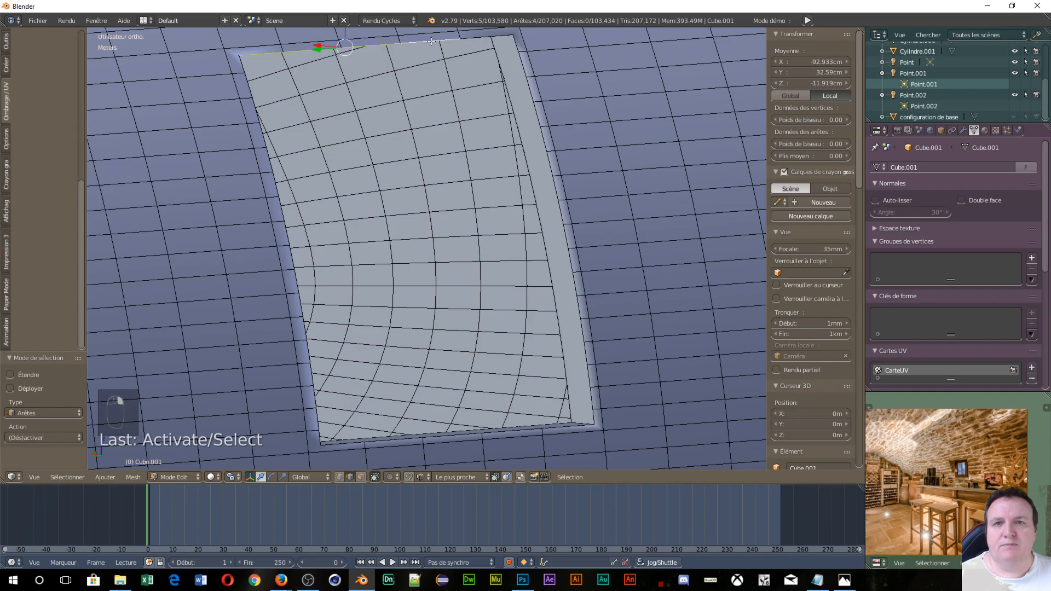
# - Show the vault mesh in wireframe so the window opening's border edges can be seen through the walls
pyautogui.scroll(-4, 460, 101)
pyautogui.moveTo(460, 101); pyautogui.dragTo(316, 217, button='middle')
pyautogui.scroll(-6, 511, 142)
pyautogui.scroll(-6, 504, 199)
pyautogui.moveTo(455, 185); pyautogui.dragTo(513, 205, button='middle')
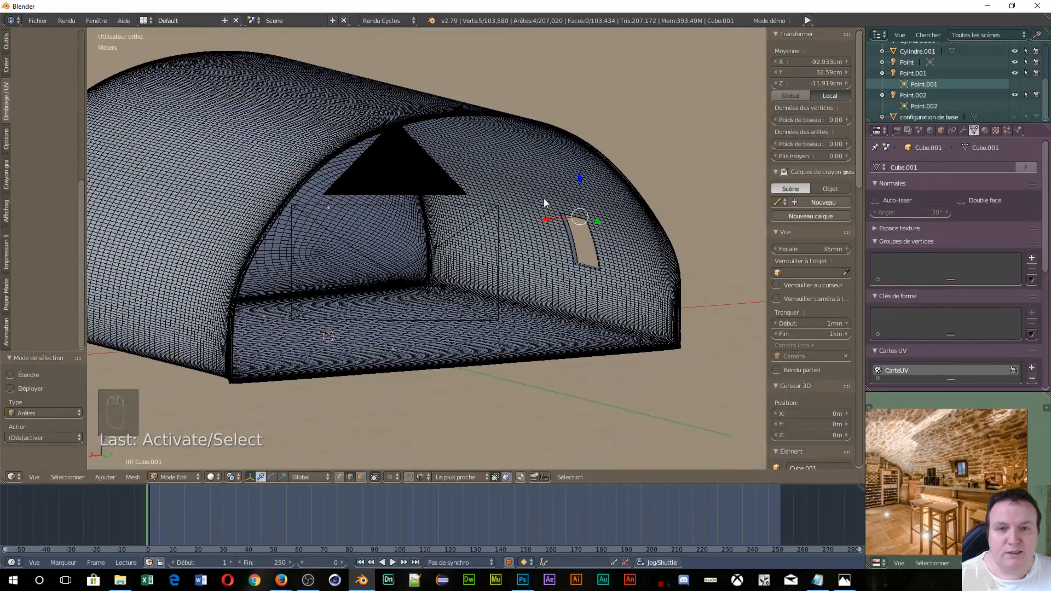
pyautogui.press('z')
pyautogui.click(623, 202)
# - Add the last edge of the opening's upper border, reaching the corner, to the edge selection
pyautogui.moveTo(635, 257); pyautogui.dragTo(508, 256, button='middle')
pyautogui.scroll(10, 340, 279)
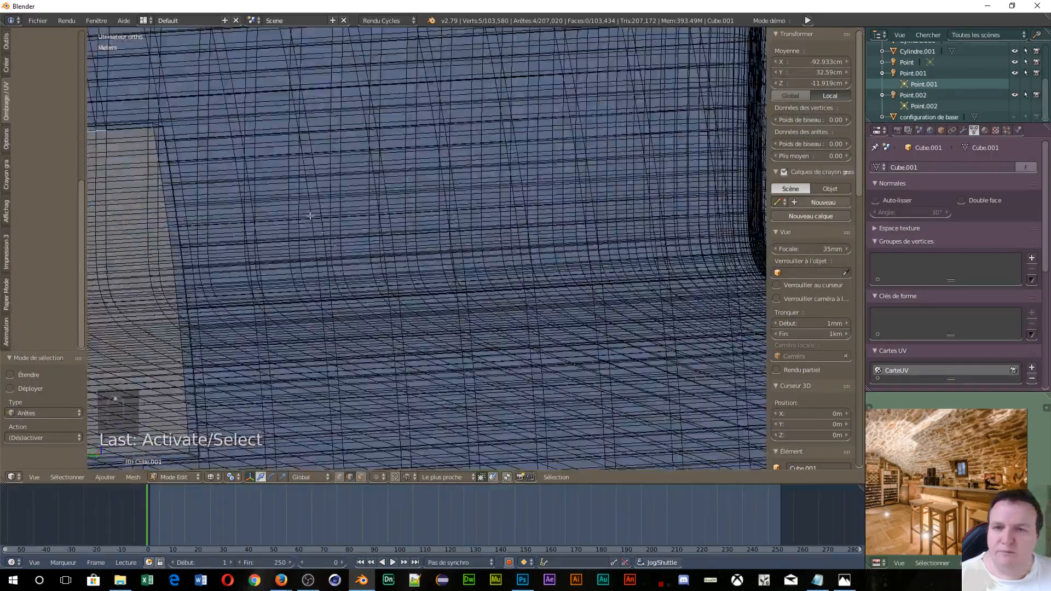
pyautogui.keyDown('shift'); pyautogui.moveTo(273, 196); pyautogui.dragTo(601, 277, button='middle'); pyautogui.keyUp('shift')
pyautogui.scroll(6, 502, 287)
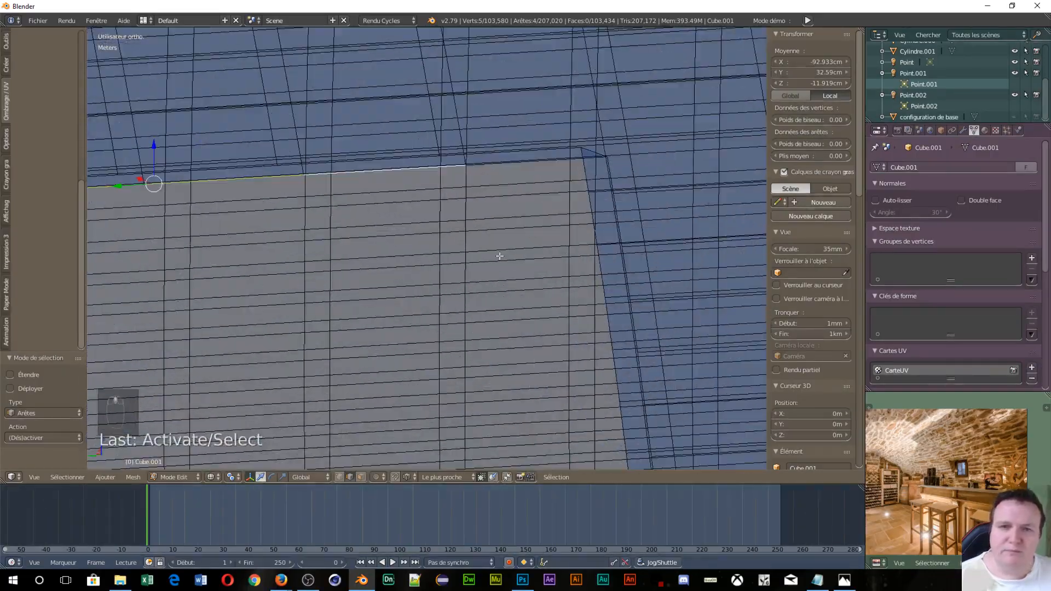
pyautogui.moveTo(548, 175); pyautogui.dragTo(540, 185, button='middle')
pyautogui.keyDown('shift'); pyautogui.moveTo(420, 277); pyautogui.dragTo(592, 304, button='middle'); pyautogui.keyUp('shift')
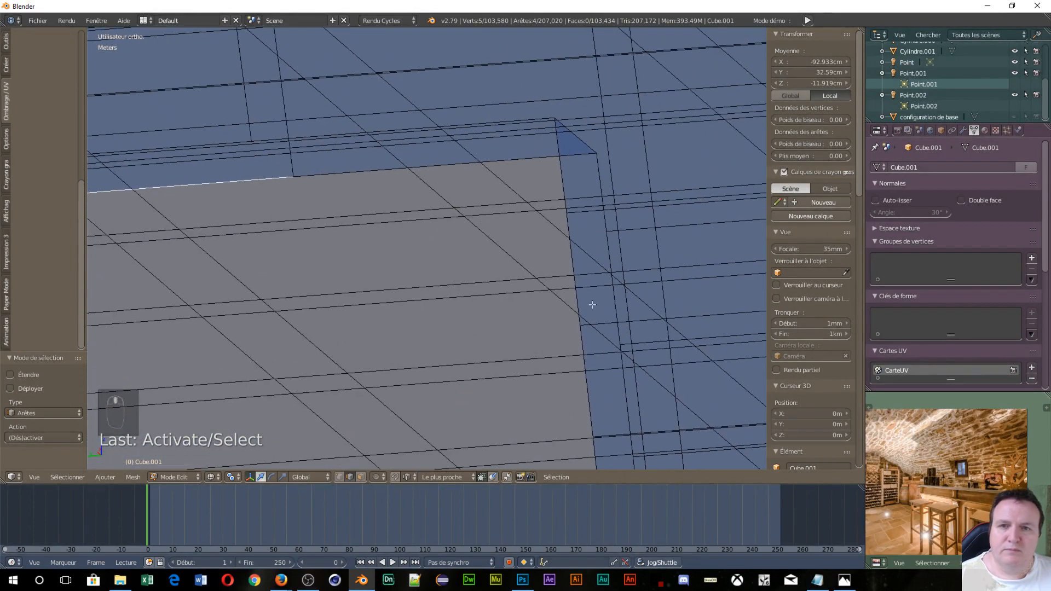
pyautogui.keyDown('shift'); pyautogui.rightClick(366, 173); pyautogui.keyUp('shift')
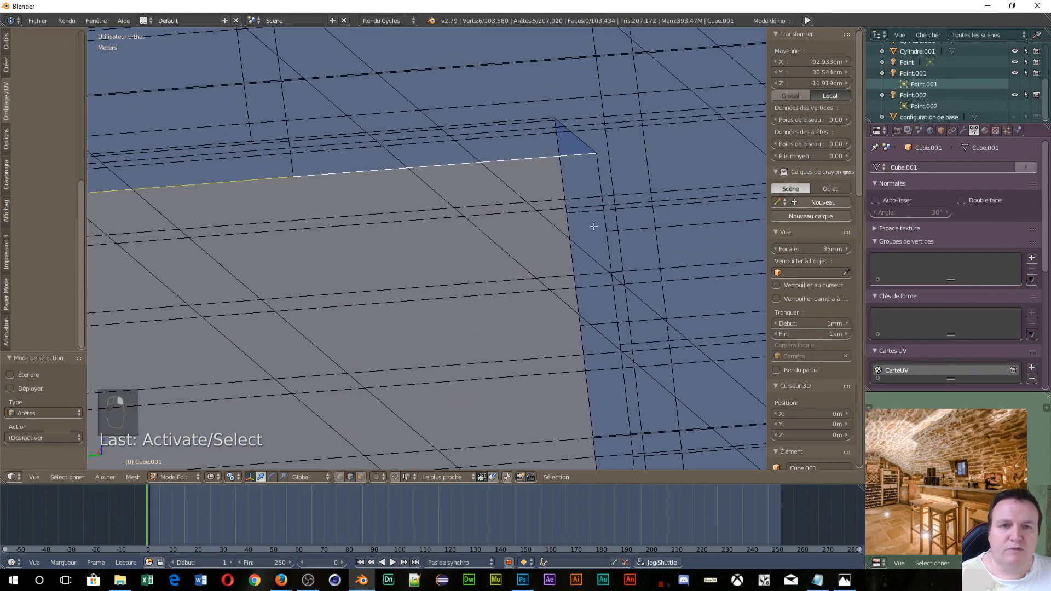
# - Add the first three edges of the opening's side border below the upper corner to the selection
pyautogui.keyDown('shift'); pyautogui.rightClick(600, 182); pyautogui.keyUp('shift')
pyautogui.keyDown('shift'); pyautogui.rightClick(609, 312); pyautogui.keyUp('shift')
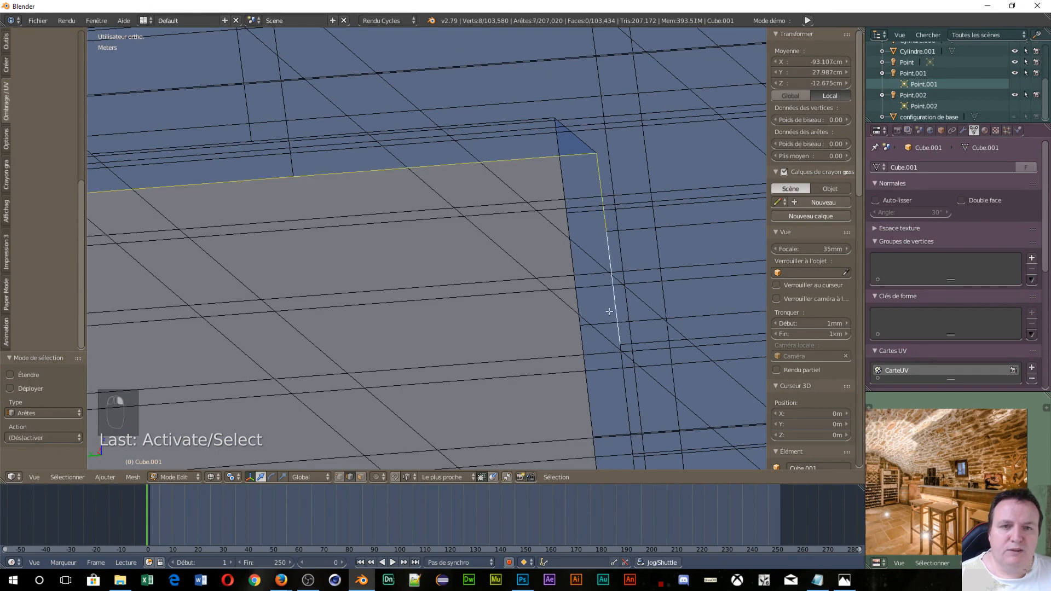
pyautogui.keyDown('shift'); pyautogui.rightClick(627, 406); pyautogui.keyUp('shift')
# - Continue the selection down the side border by adding the next six edges through its middle section
pyautogui.scroll(-3, 596, 386)
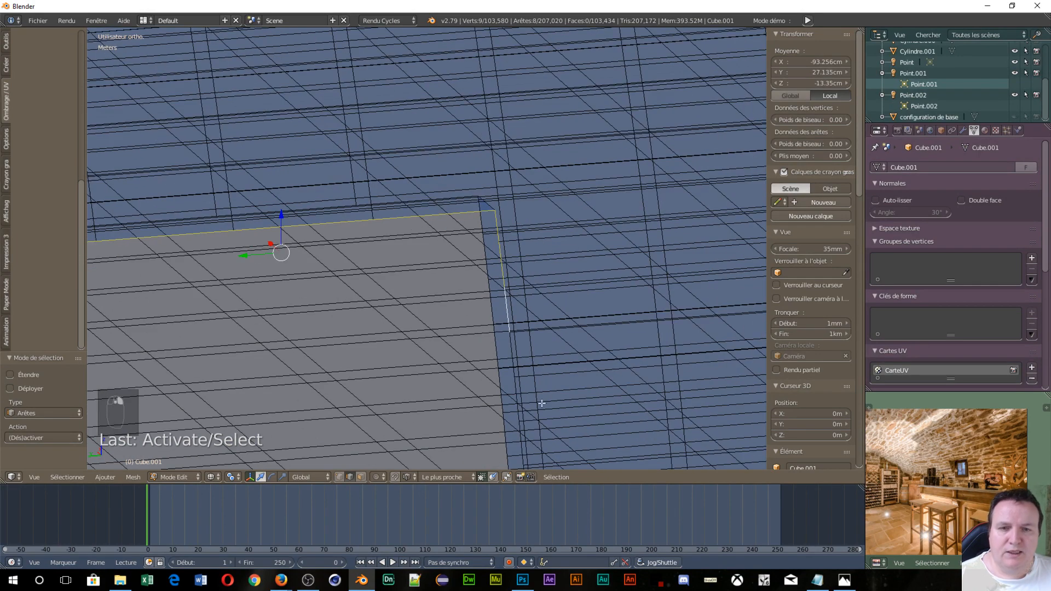
pyautogui.moveTo(457, 440); pyautogui.dragTo(461, 422, button='middle')
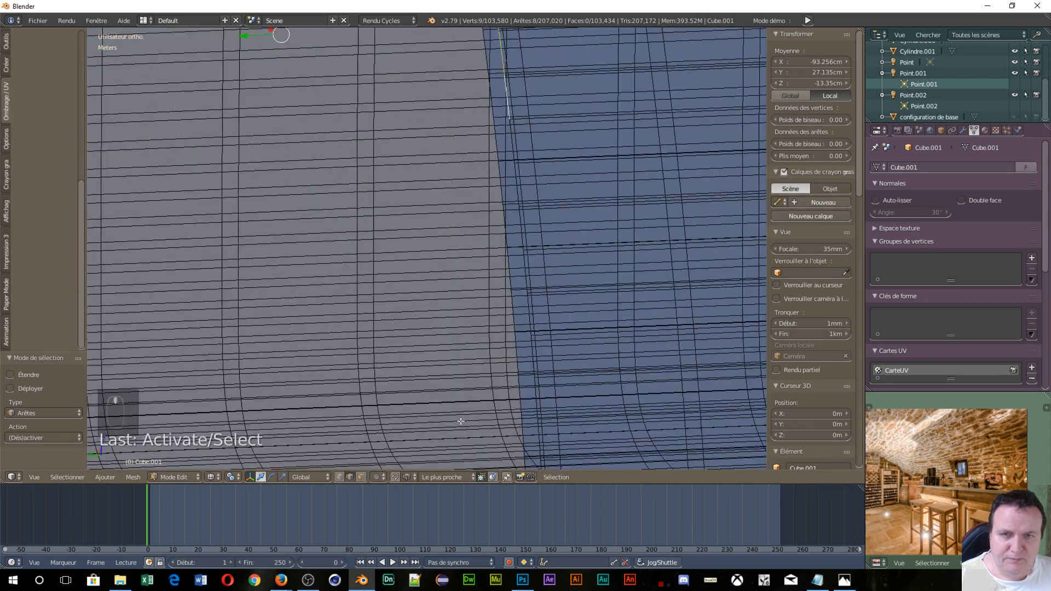
pyautogui.keyDown('shift'); pyautogui.rightClick(512, 145); pyautogui.keyUp('shift')
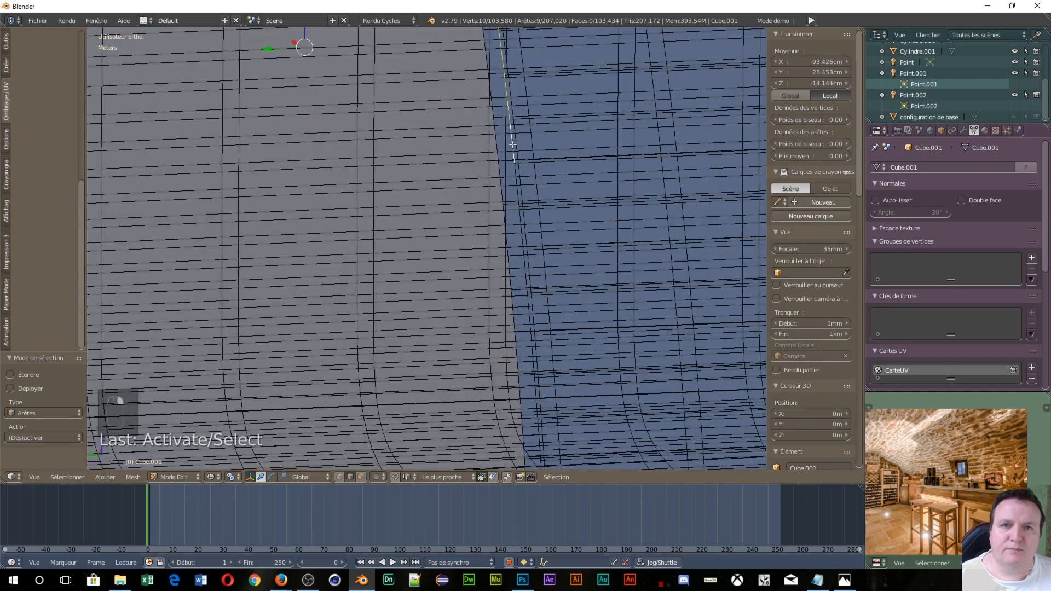
pyautogui.keyDown('shift'); pyautogui.rightClick(518, 193); pyautogui.keyUp('shift')
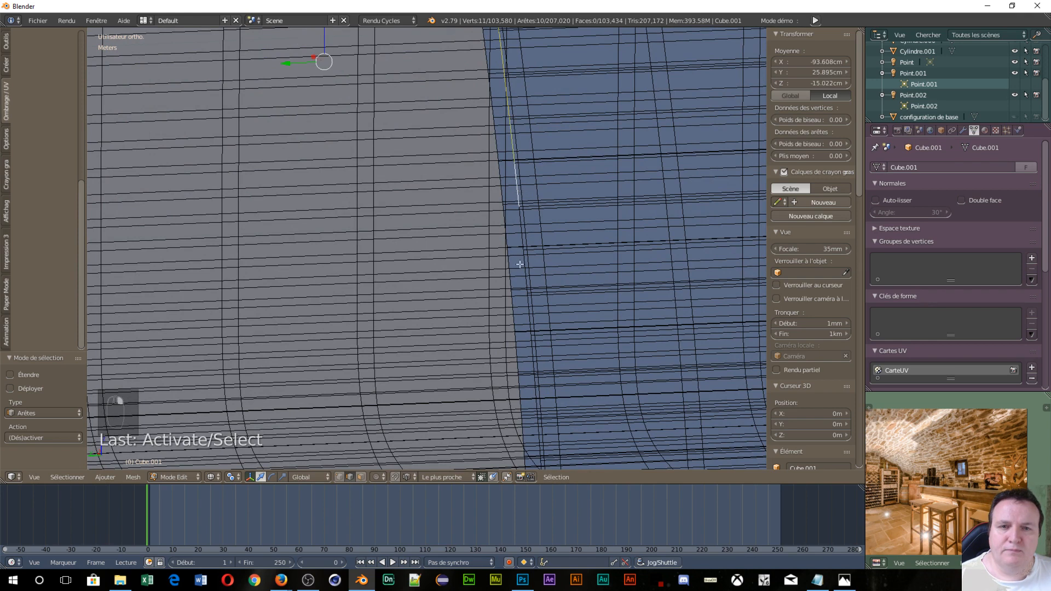
pyautogui.keyDown('shift'); pyautogui.rightClick(516, 245); pyautogui.keyUp('shift')
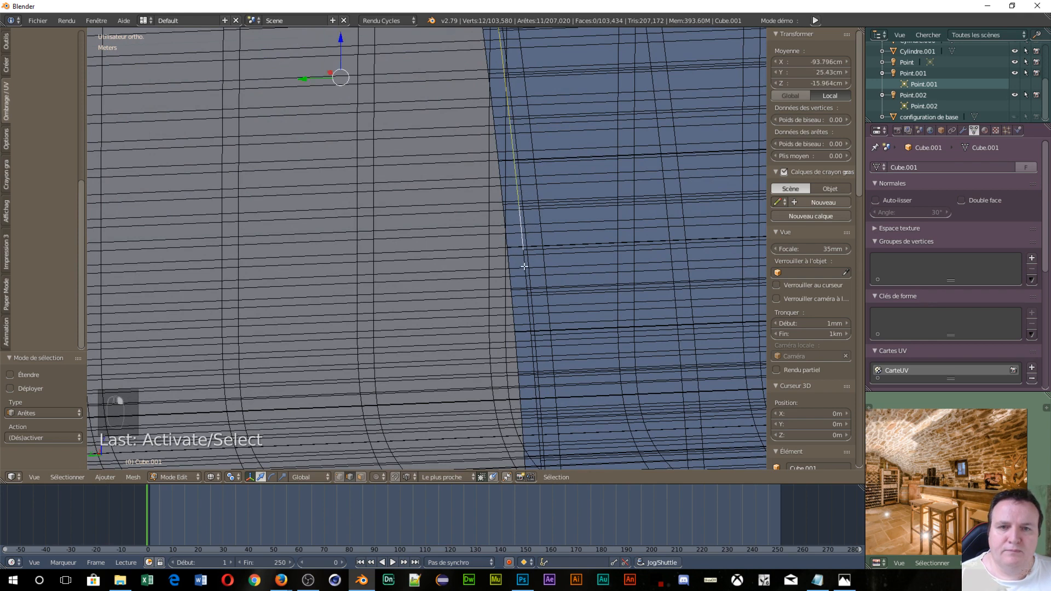
pyautogui.keyDown('shift'); pyautogui.rightClick(525, 262); pyautogui.keyUp('shift')
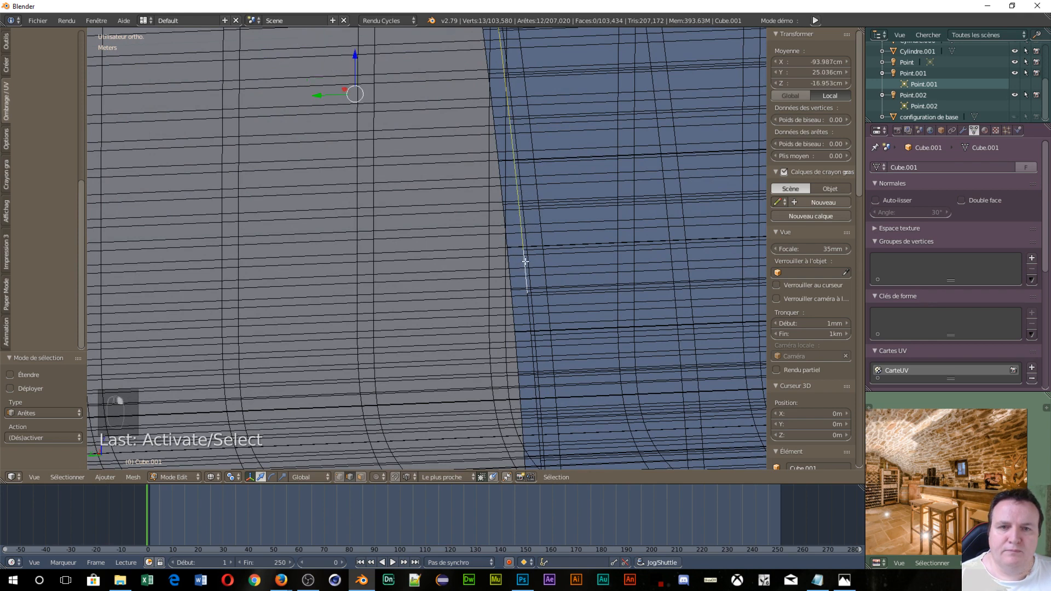
pyautogui.keyDown('shift'); pyautogui.rightClick(528, 302); pyautogui.keyUp('shift')
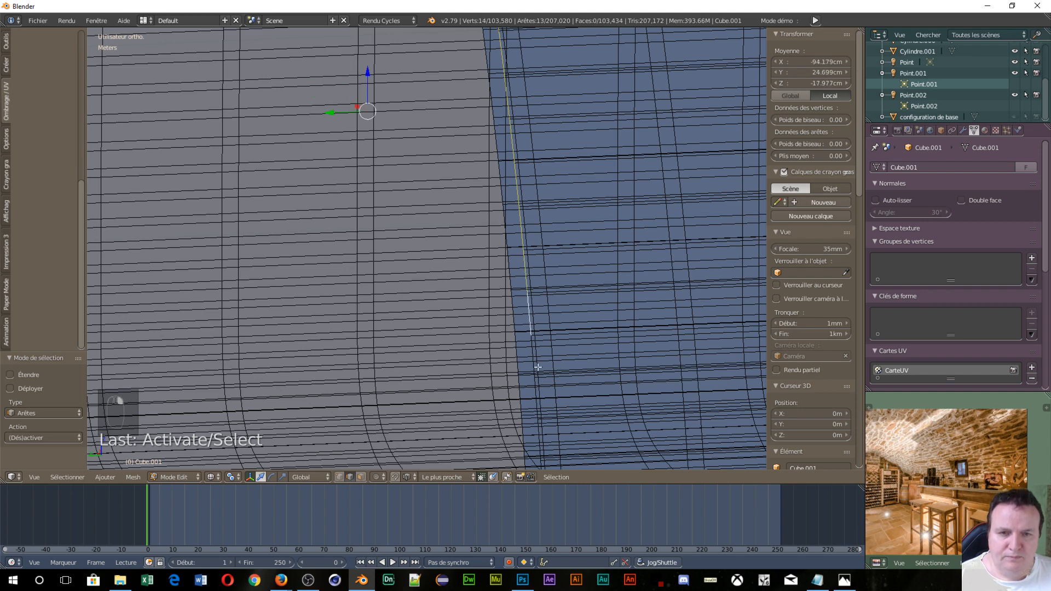
pyautogui.keyDown('shift'); pyautogui.rightClick(534, 366); pyautogui.keyUp('shift')
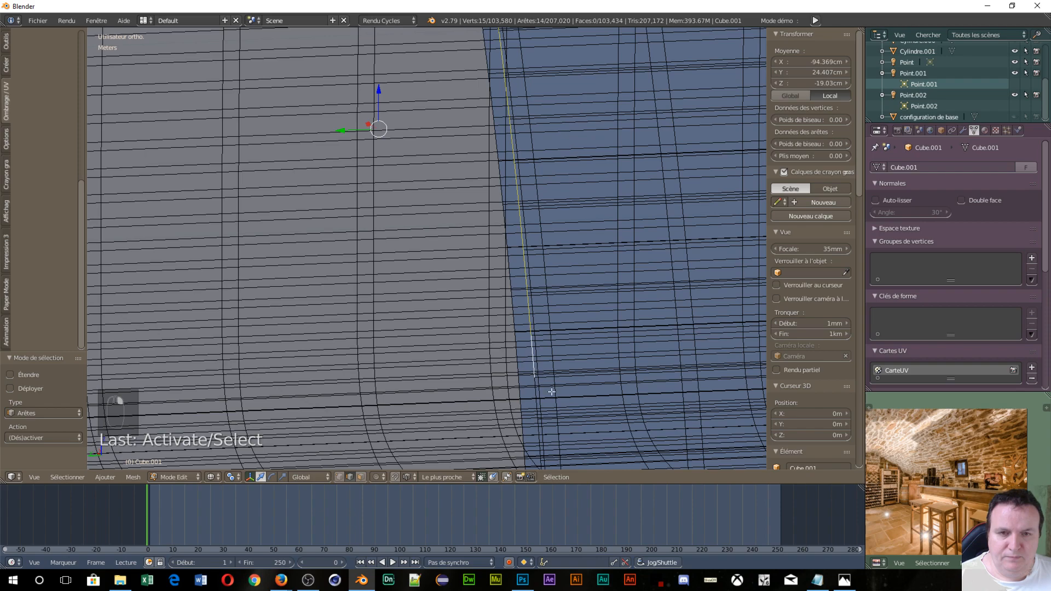
# - Add the remaining eight side border edges to the selection, down to the opening's lower corner
pyautogui.keyDown('shift'); pyautogui.moveTo(534, 365); pyautogui.dragTo(519, 135, button='middle'); pyautogui.keyUp('shift')
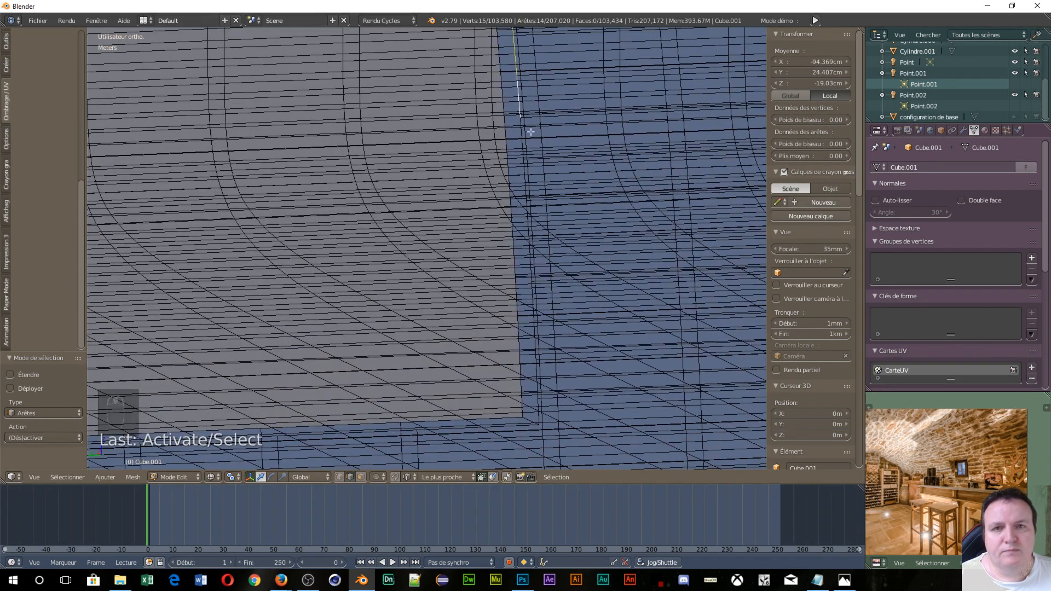
pyautogui.keyDown('shift'); pyautogui.rightClick(520, 134); pyautogui.keyUp('shift')
pyautogui.keyDown('shift'); pyautogui.rightClick(525, 171); pyautogui.keyUp('shift')
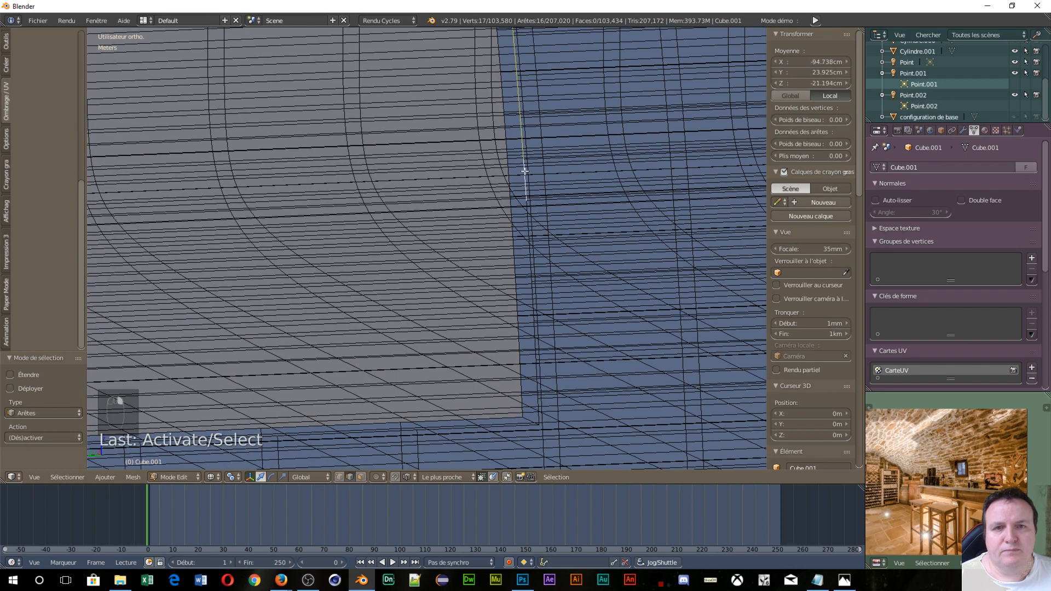
pyautogui.keyDown('shift'); pyautogui.rightClick(527, 210); pyautogui.keyUp('shift')
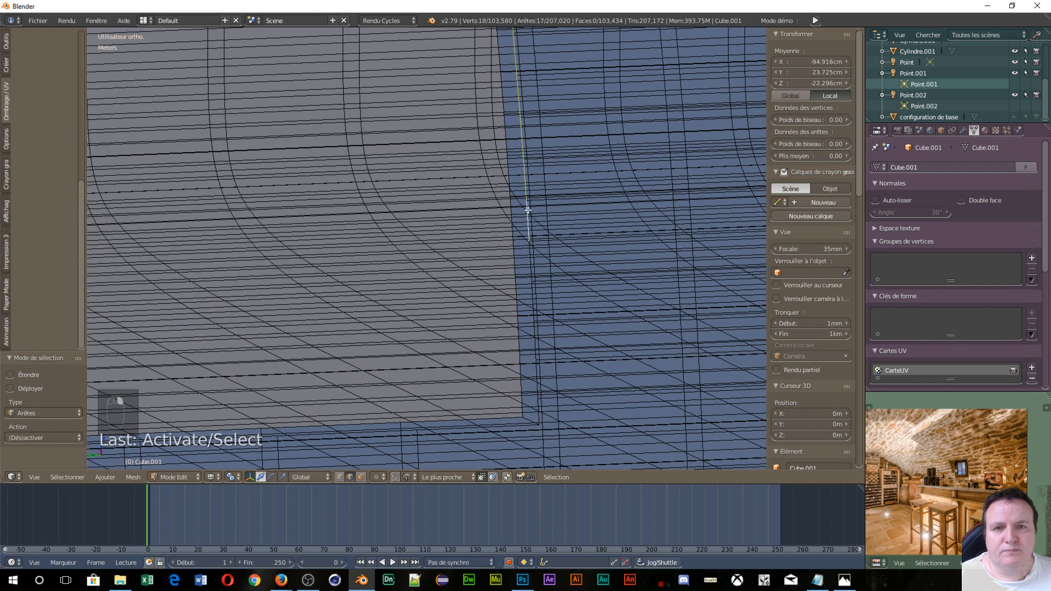
pyautogui.keyDown('shift'); pyautogui.rightClick(531, 261); pyautogui.keyUp('shift')
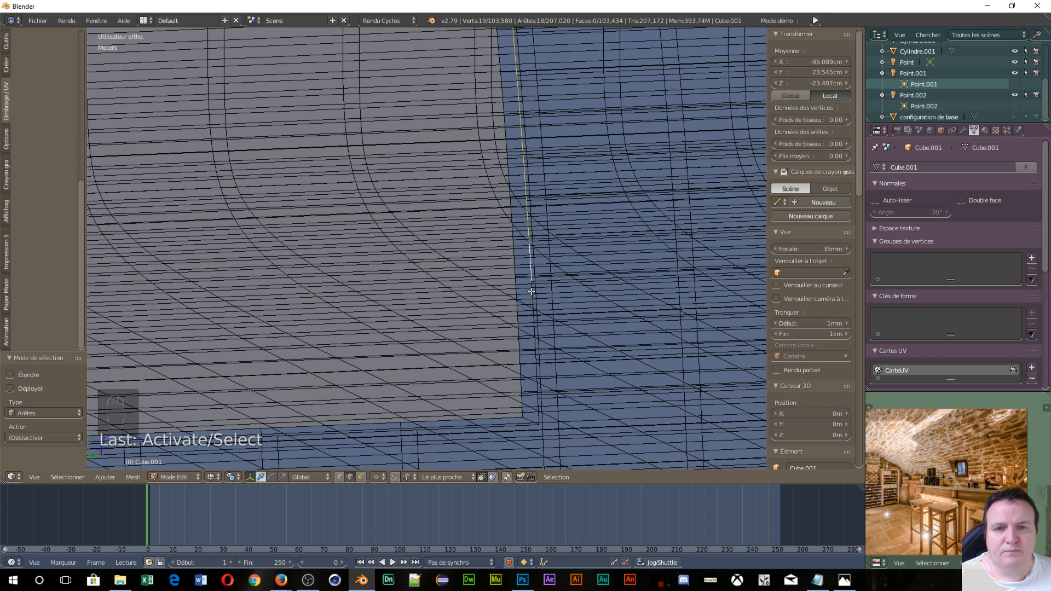
pyautogui.keyDown('shift'); pyautogui.rightClick(531, 293); pyautogui.keyUp('shift')
pyautogui.keyDown('shift'); pyautogui.rightClick(536, 333); pyautogui.keyUp('shift')
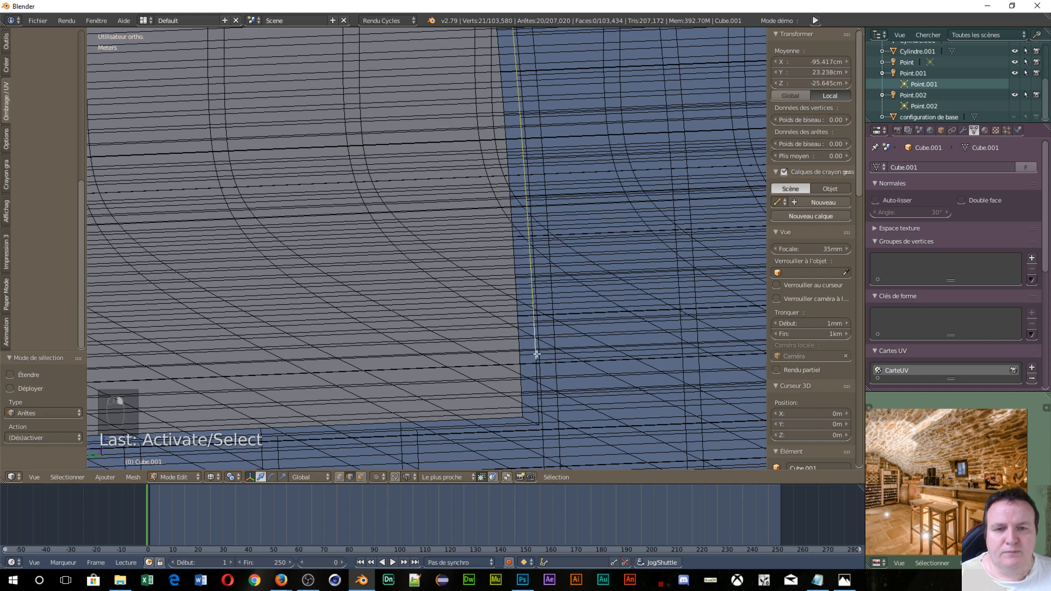
pyautogui.keyDown('shift'); pyautogui.rightClick(536, 374); pyautogui.keyUp('shift')
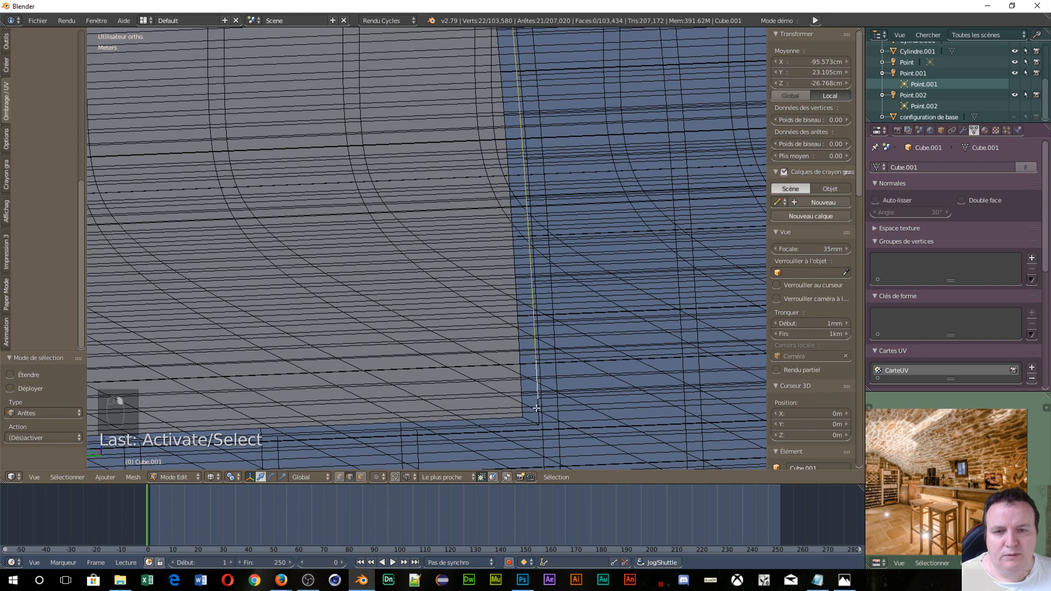
pyautogui.keyDown('shift'); pyautogui.rightClick(538, 406); pyautogui.keyUp('shift')
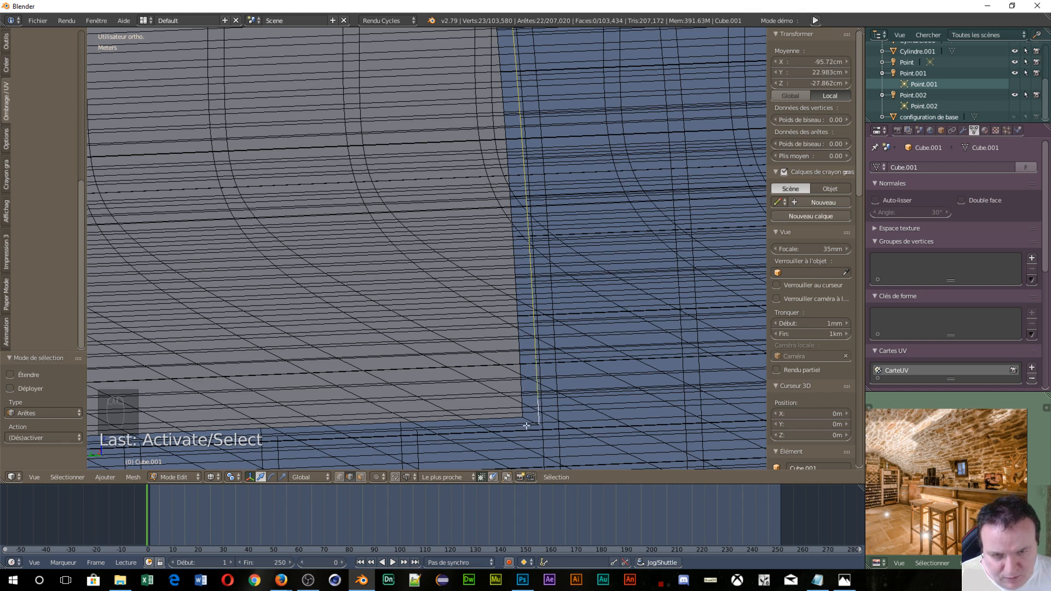
# - Add the five edges of the opening's lower border, from one lower corner to the other, to the edge selection
pyautogui.keyDown('shift'); pyautogui.rightClick(482, 427); pyautogui.keyUp('shift')
pyautogui.keyDown('shift'); pyautogui.rightClick(380, 432); pyautogui.keyUp('shift')
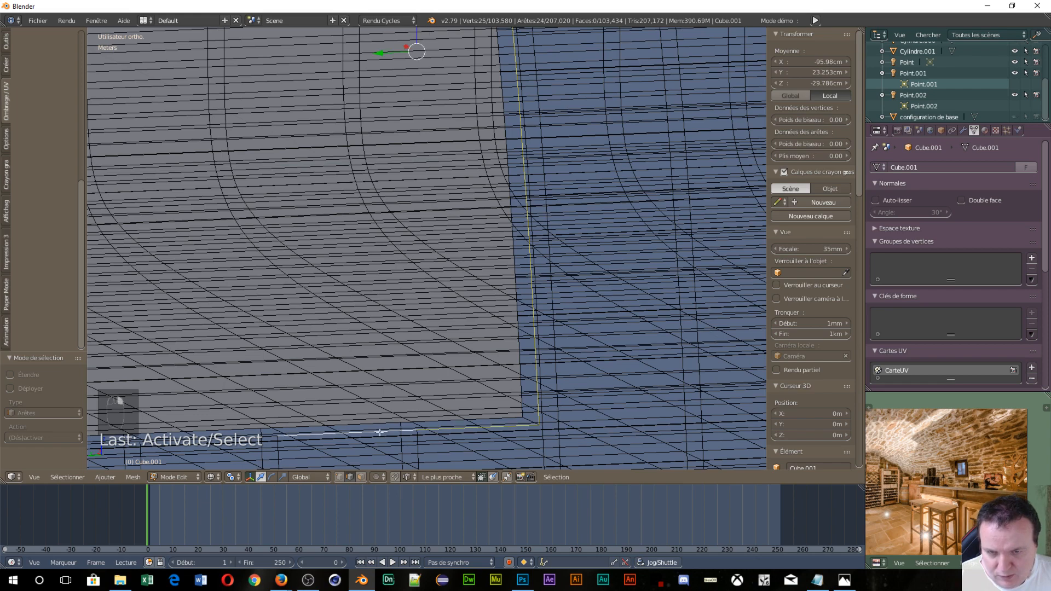
pyautogui.keyDown('shift'); pyautogui.moveTo(380, 432); pyautogui.dragTo(603, 347, button='middle'); pyautogui.keyUp('shift')
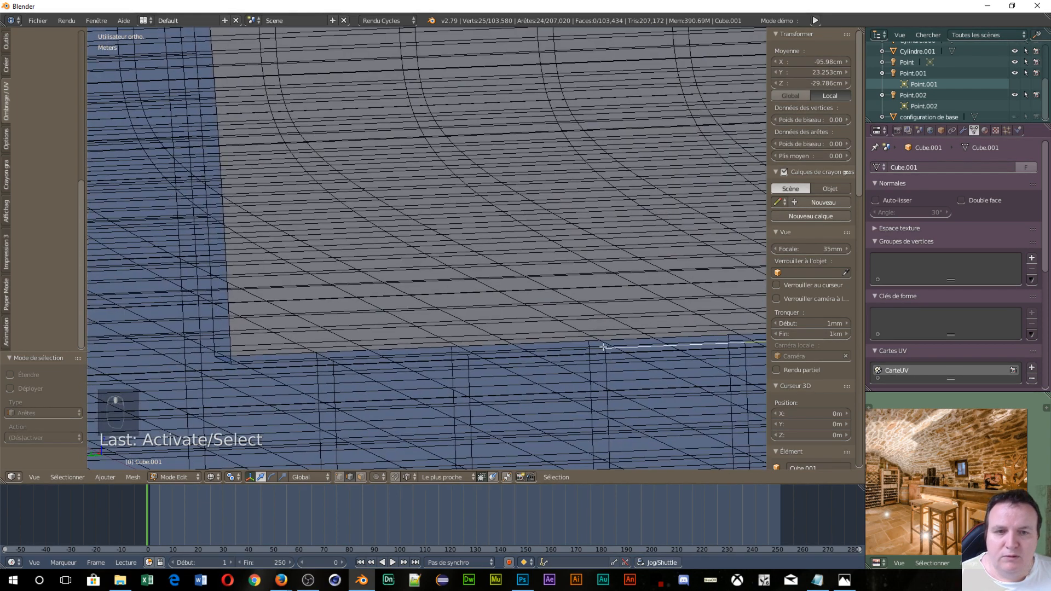
pyautogui.keyDown('shift'); pyautogui.rightClick(494, 353); pyautogui.keyUp('shift')
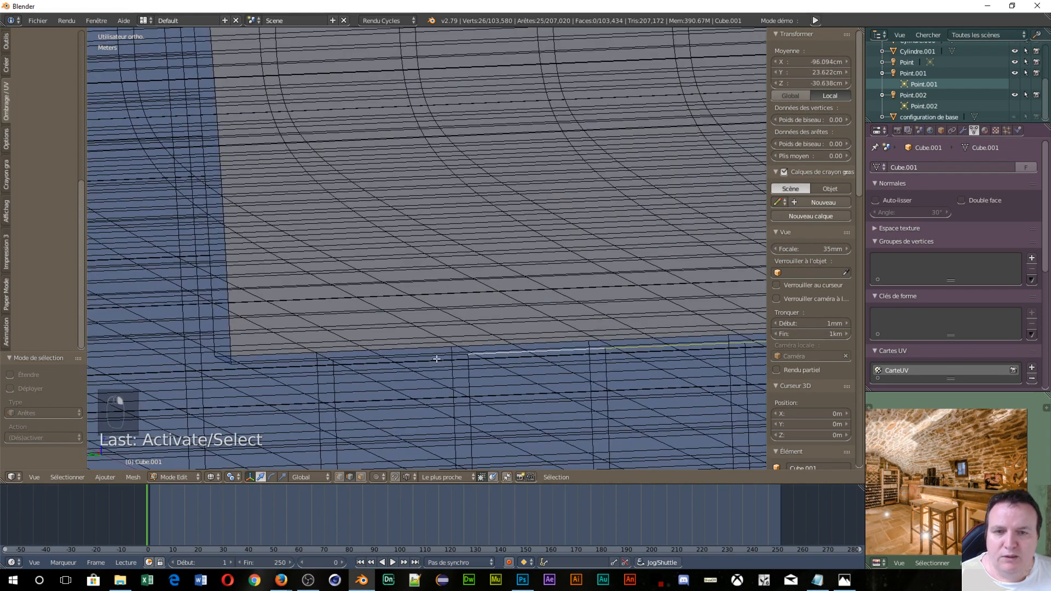
pyautogui.keyDown('shift'); pyautogui.rightClick(428, 357); pyautogui.keyUp('shift')
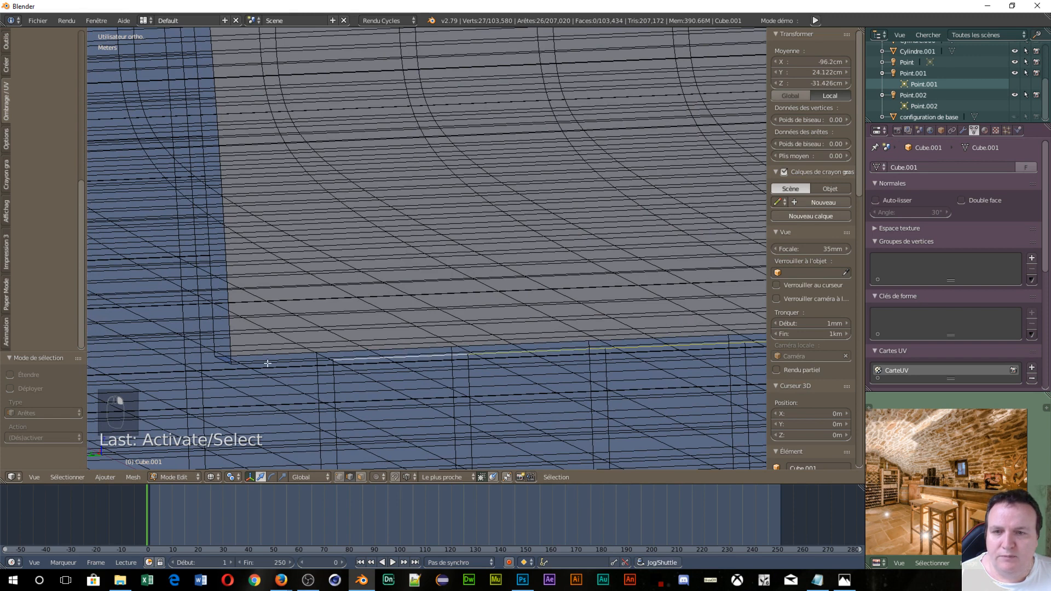
pyautogui.keyDown('shift'); pyautogui.rightClick(267, 363); pyautogui.keyUp('shift')
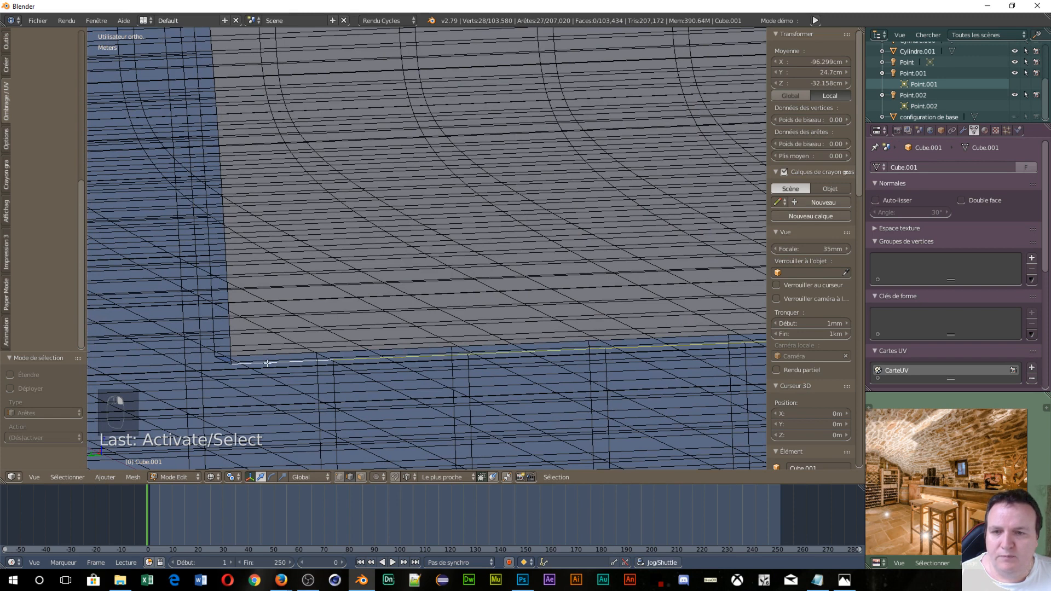
# - Add the first eight edges of the opening's opposite side border, going up from the lower corner, to the selection
pyautogui.keyDown('shift'); pyautogui.rightClick(231, 325); pyautogui.keyUp('shift')
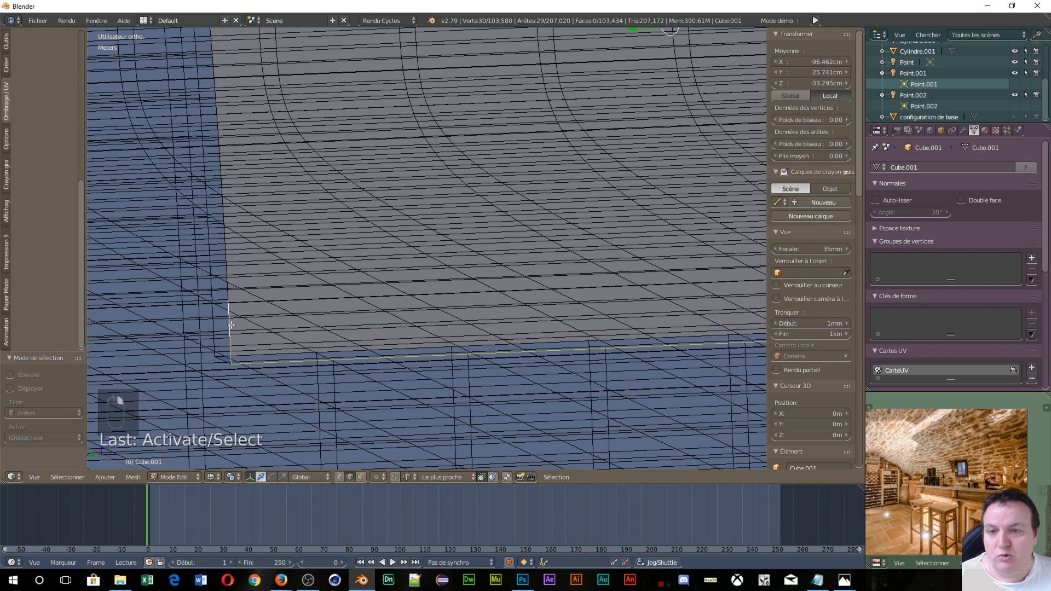
pyautogui.keyDown('shift'); pyautogui.rightClick(228, 271); pyautogui.keyUp('shift')
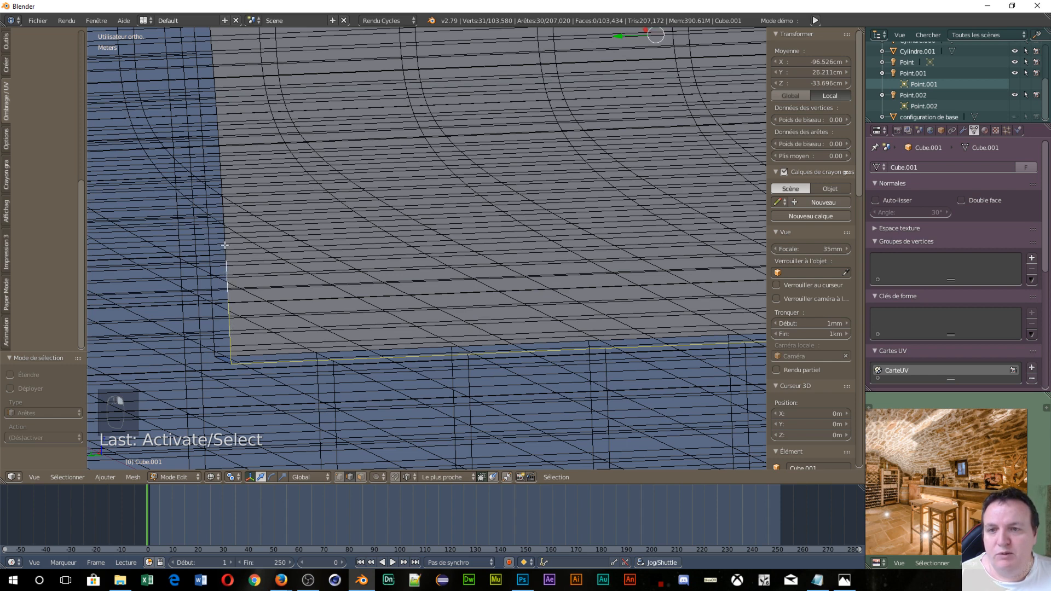
pyautogui.keyDown('shift'); pyautogui.rightClick(225, 245); pyautogui.keyUp('shift')
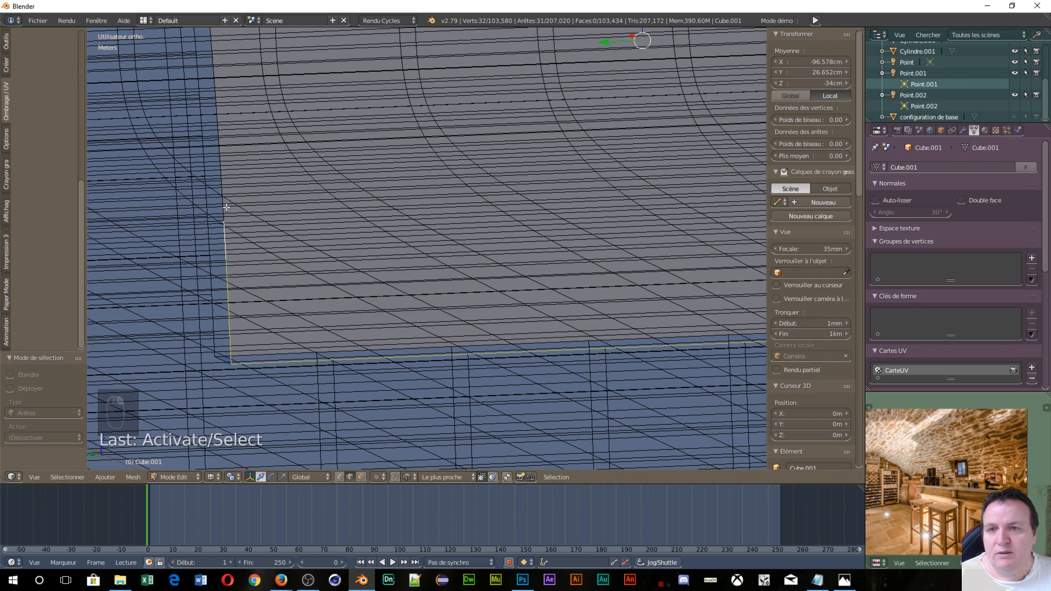
pyautogui.keyDown('shift'); pyautogui.rightClick(218, 190); pyautogui.keyUp('shift')
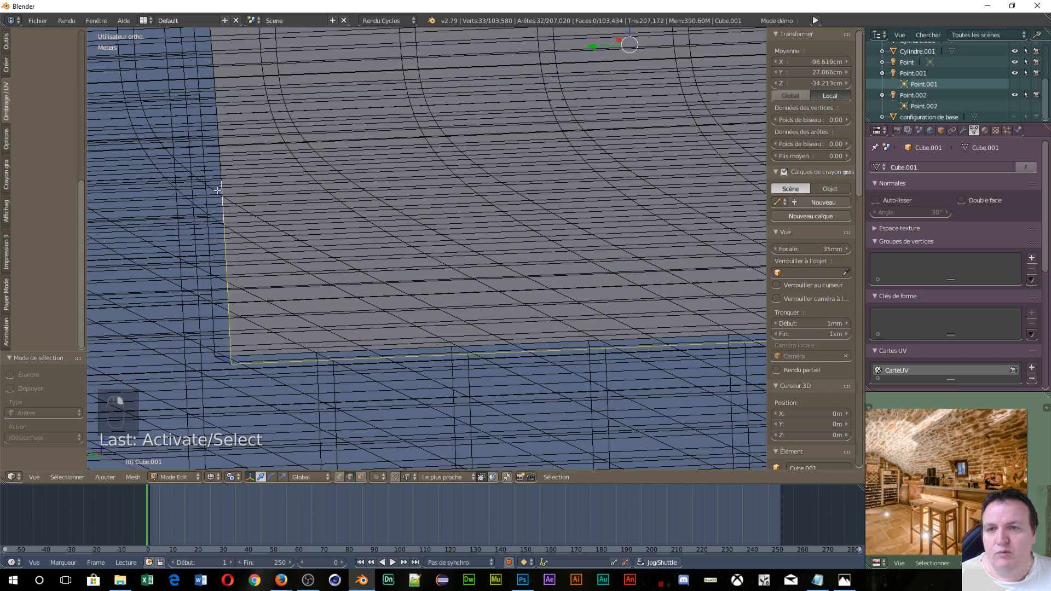
pyautogui.keyDown('shift'); pyautogui.rightClick(218, 150); pyautogui.keyUp('shift')
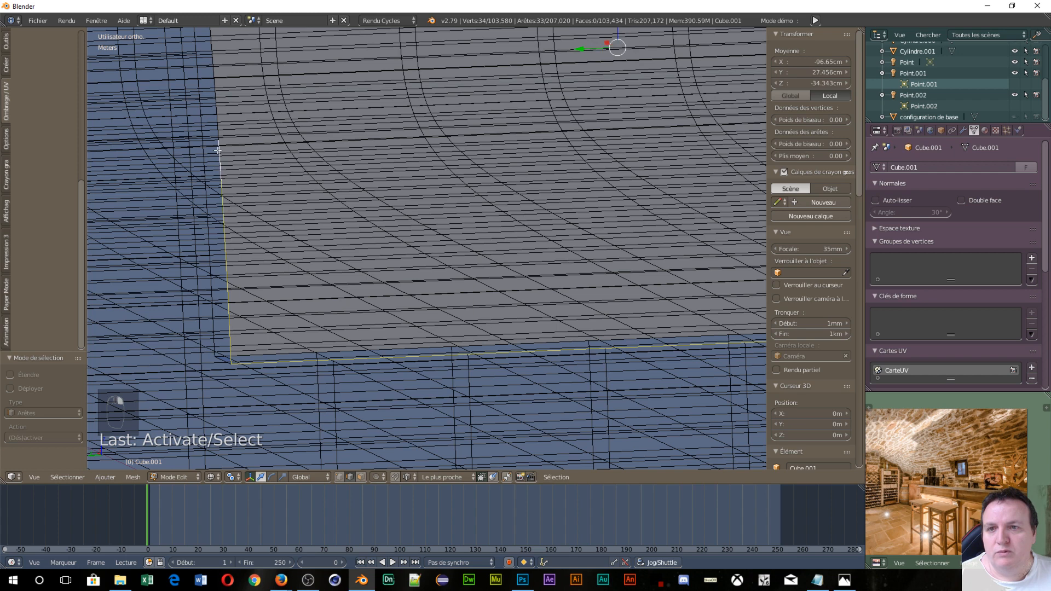
pyautogui.keyDown('shift'); pyautogui.rightClick(219, 119); pyautogui.keyUp('shift')
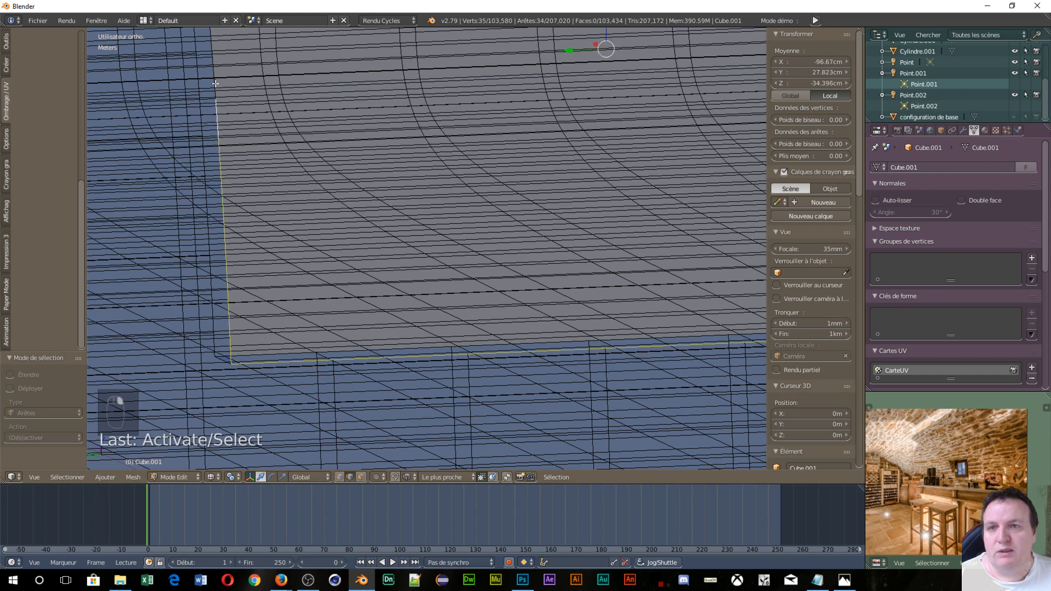
pyautogui.keyDown('shift'); pyautogui.rightClick(216, 80); pyautogui.keyUp('shift')
# - Extend the selection up the same side border by adding the next five edges through its middle section
pyautogui.keyDown('shift'); pyautogui.moveTo(241, 85); pyautogui.dragTo(254, 154, button='middle'); pyautogui.keyUp('shift')
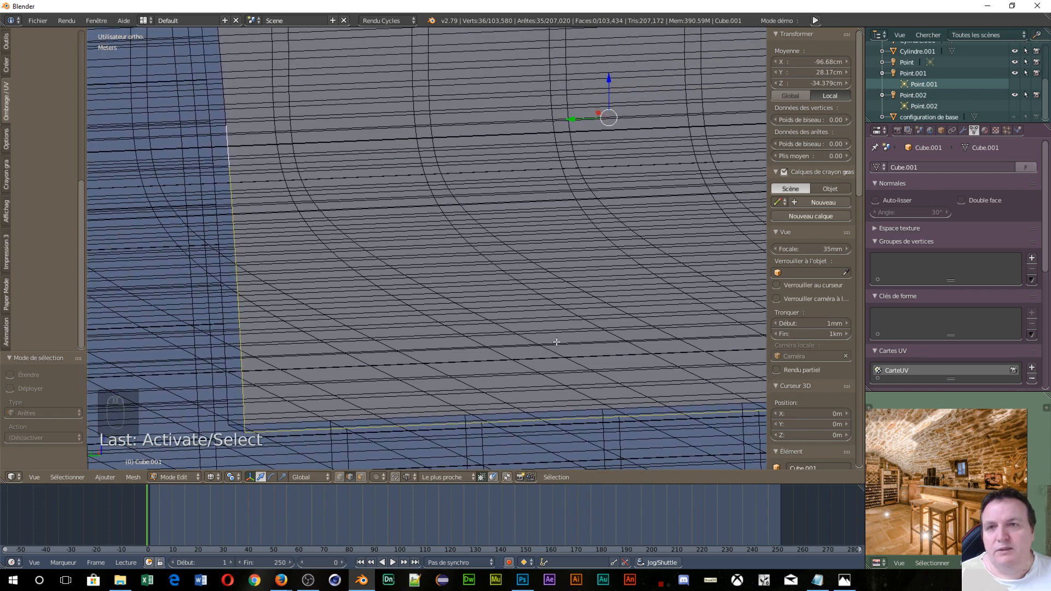
pyautogui.keyDown('shift'); pyautogui.moveTo(340, 150); pyautogui.dragTo(389, 288, button='middle'); pyautogui.keyUp('shift')
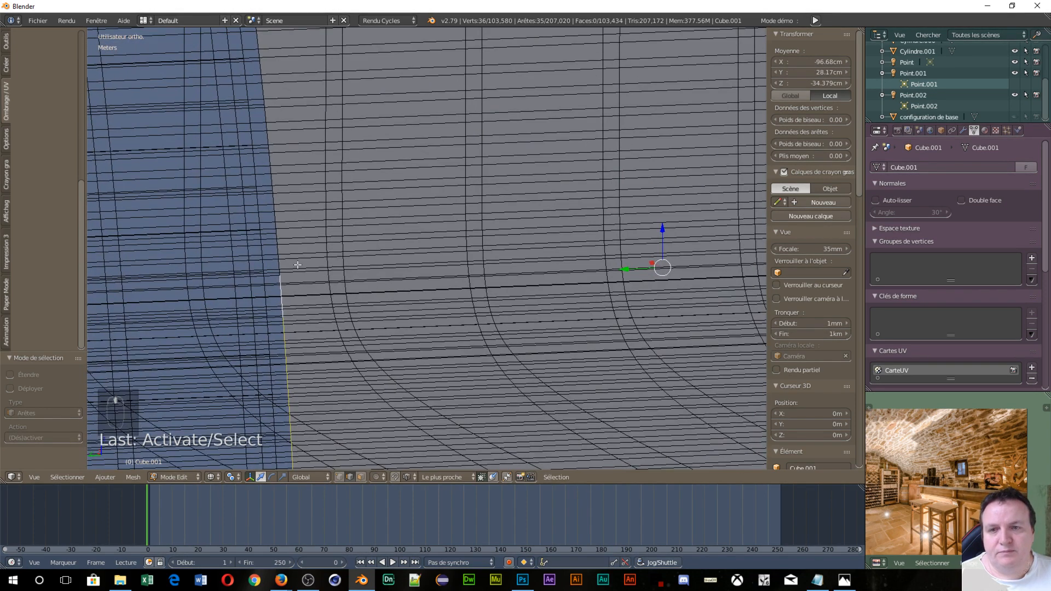
pyautogui.keyDown('shift'); pyautogui.rightClick(278, 253); pyautogui.keyUp('shift')
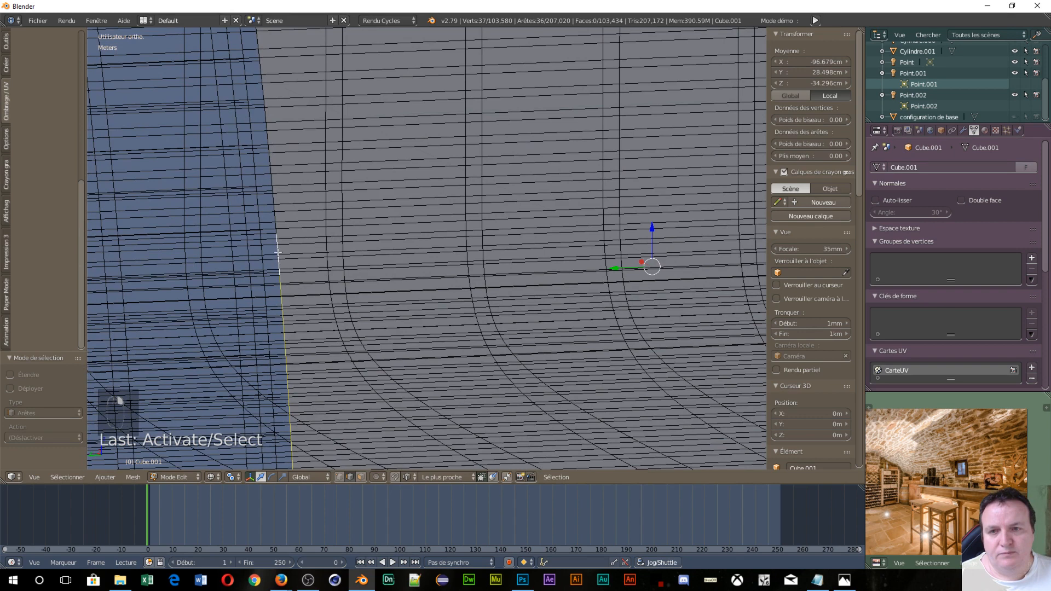
pyautogui.keyDown('shift'); pyautogui.rightClick(274, 208); pyautogui.keyUp('shift')
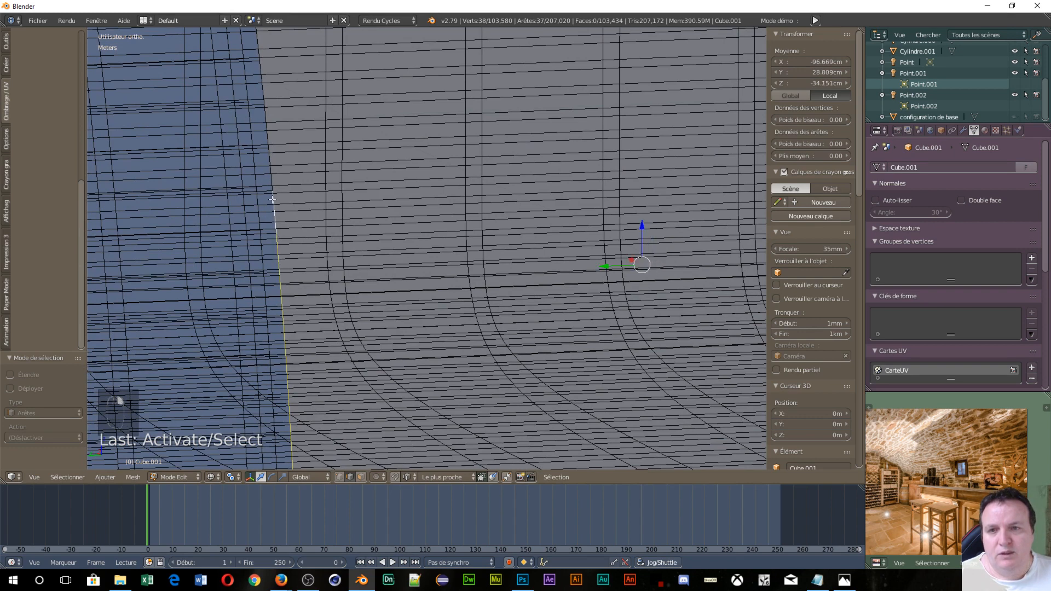
pyautogui.keyDown('shift'); pyautogui.rightClick(269, 156); pyautogui.keyUp('shift')
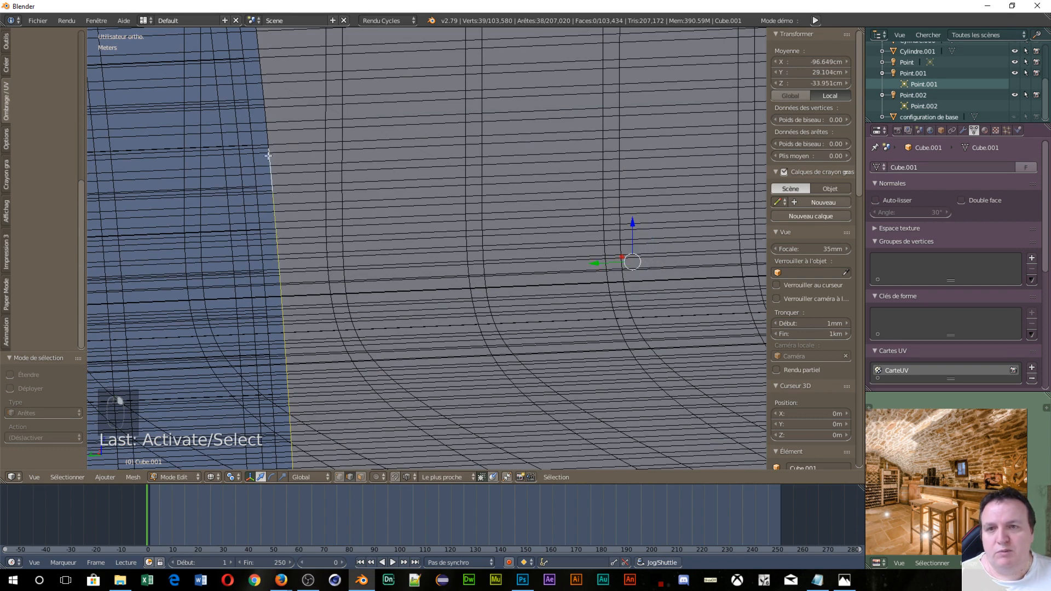
pyautogui.keyDown('shift'); pyautogui.rightClick(267, 116); pyautogui.keyUp('shift')
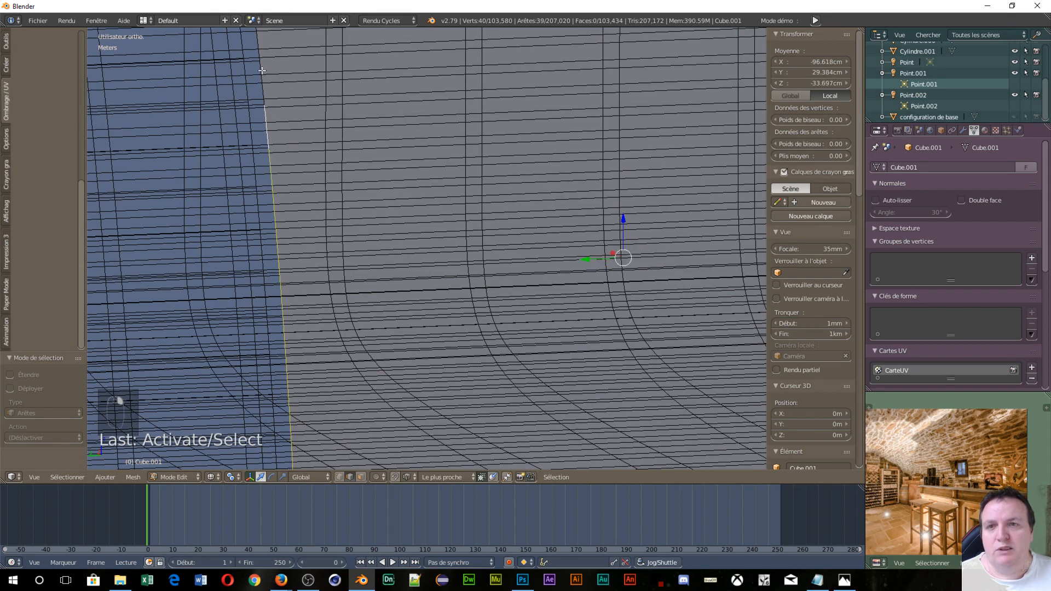
pyautogui.keyDown('shift'); pyautogui.rightClick(262, 70); pyautogui.keyUp('shift')
# - Add the last four edges below the upper corner so the selection closes around the whole opening
pyautogui.keyDown('shift'); pyautogui.moveTo(266, 71); pyautogui.dragTo(316, 359, button='middle'); pyautogui.keyUp('shift')
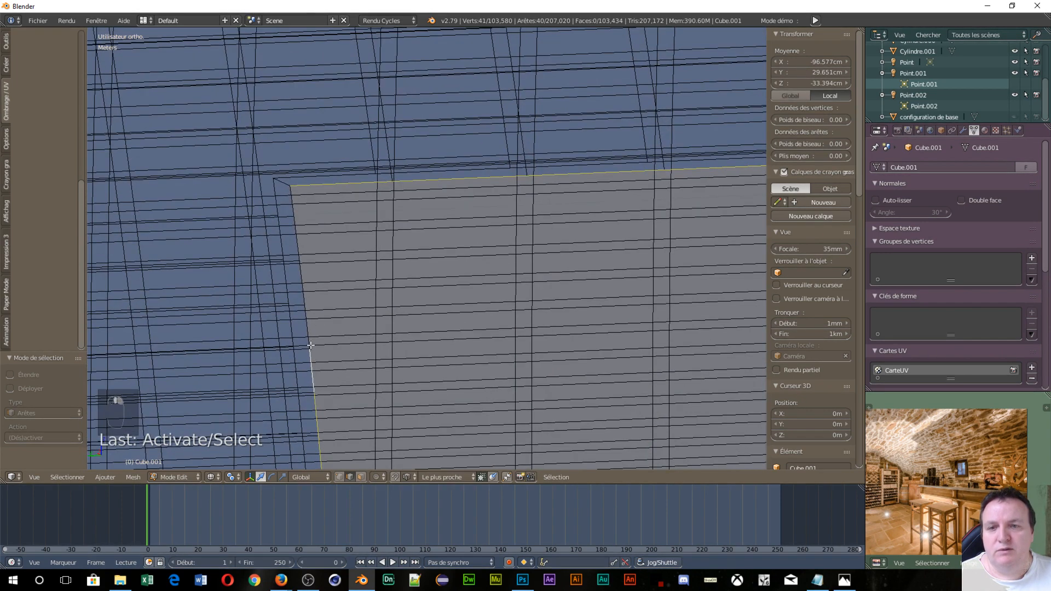
pyautogui.keyDown('shift'); pyautogui.rightClick(304, 295); pyautogui.keyUp('shift')
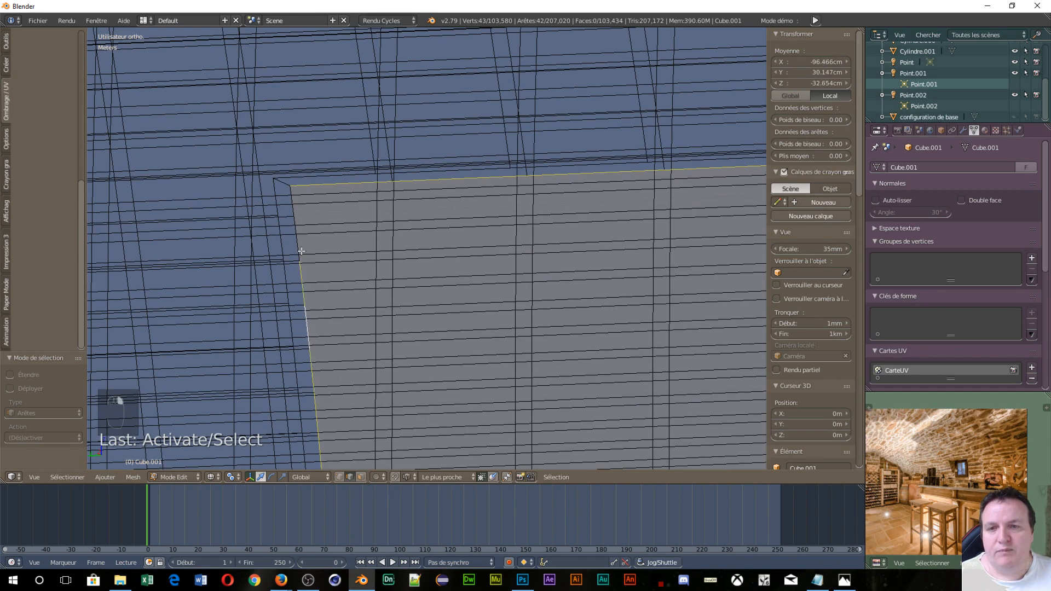
pyautogui.keyDown('shift'); pyautogui.rightClick(297, 235); pyautogui.keyUp('shift')
pyautogui.keyDown('shift'); pyautogui.rightClick(294, 203); pyautogui.keyUp('shift')
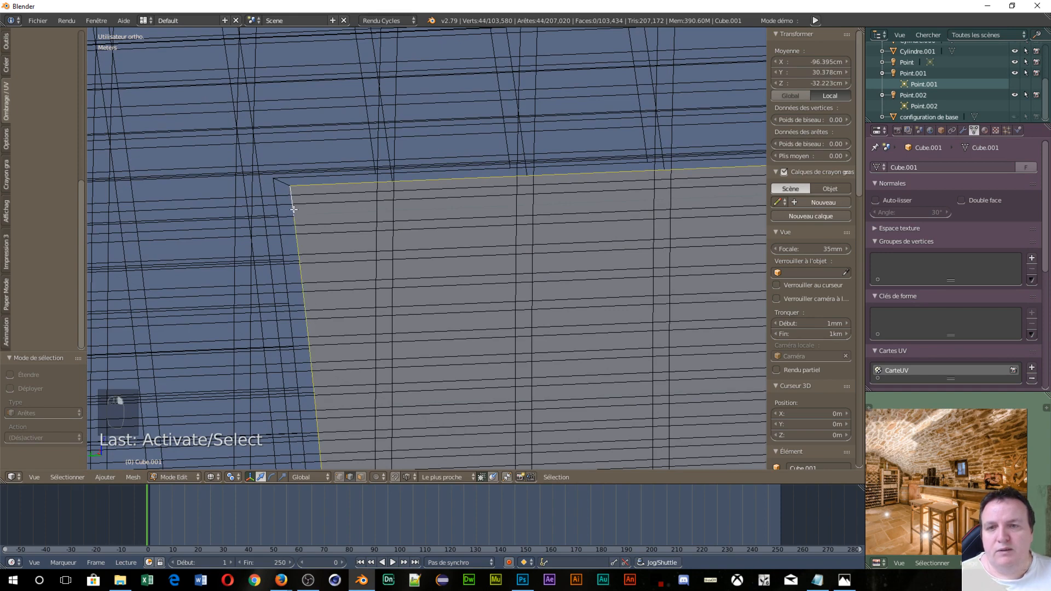
# - Extrude the selected border edges outward from the wall along the global X axis by about -43.7 cm
pyautogui.scroll(-6, 356, 337)
pyautogui.scroll(-8, 356, 337)
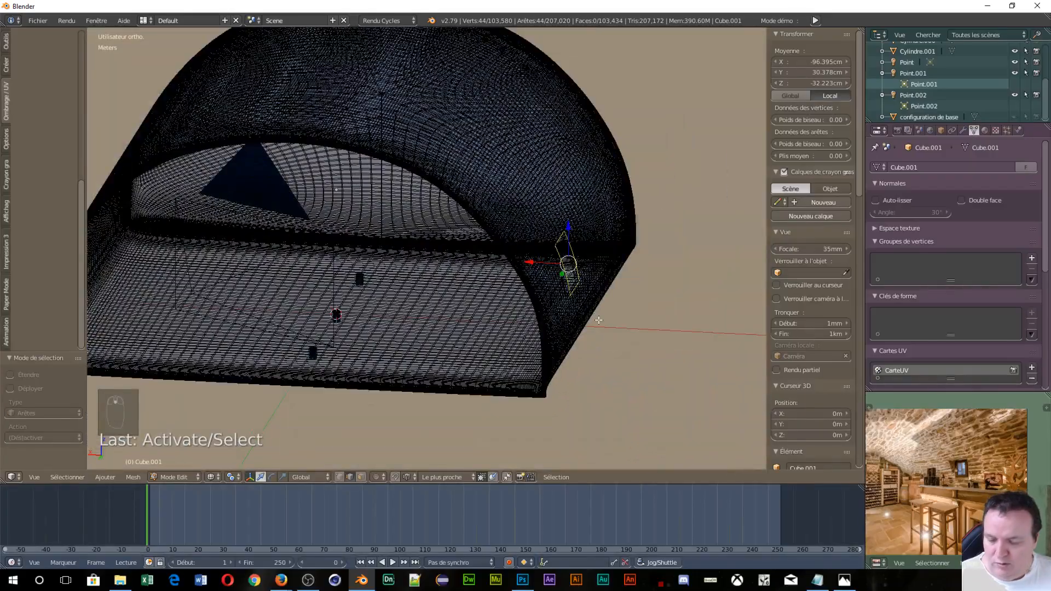
pyautogui.press('e')
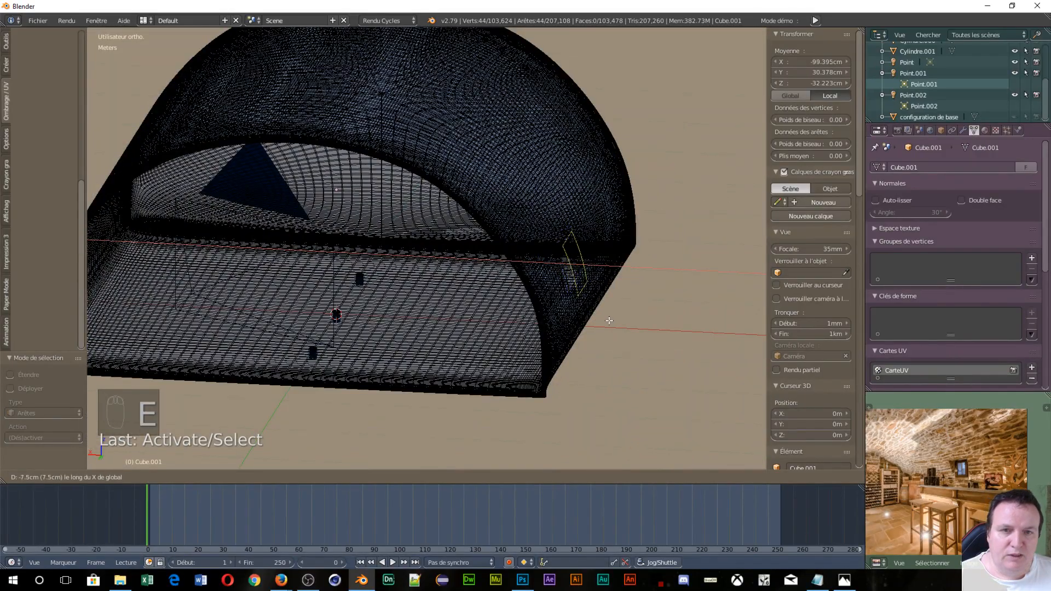
pyautogui.click(643, 327)
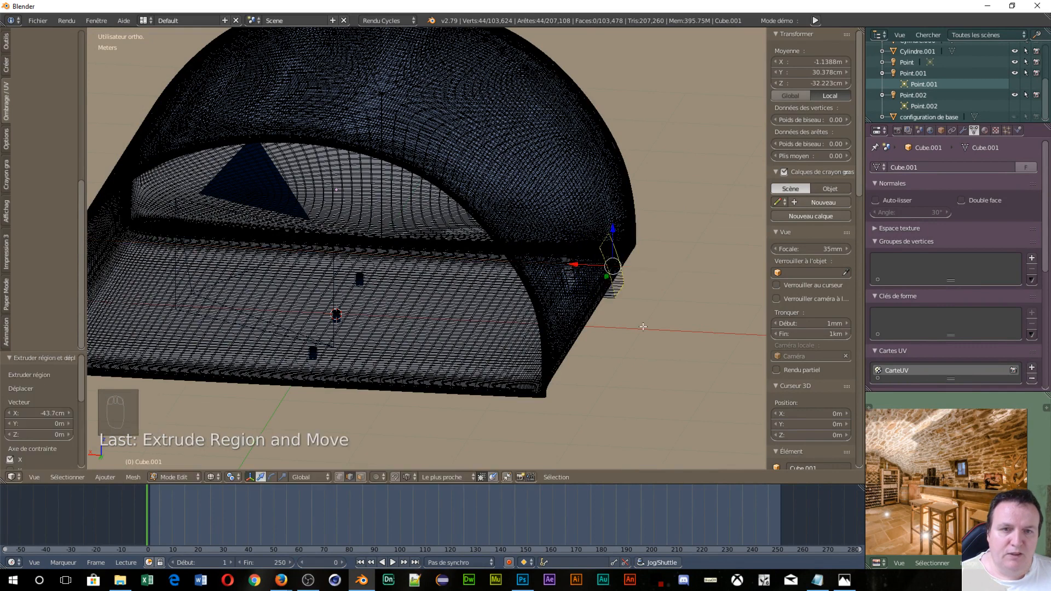
# - Flatten the extruded border loop by scaling it to 0 along the X axis
pyautogui.press('s')
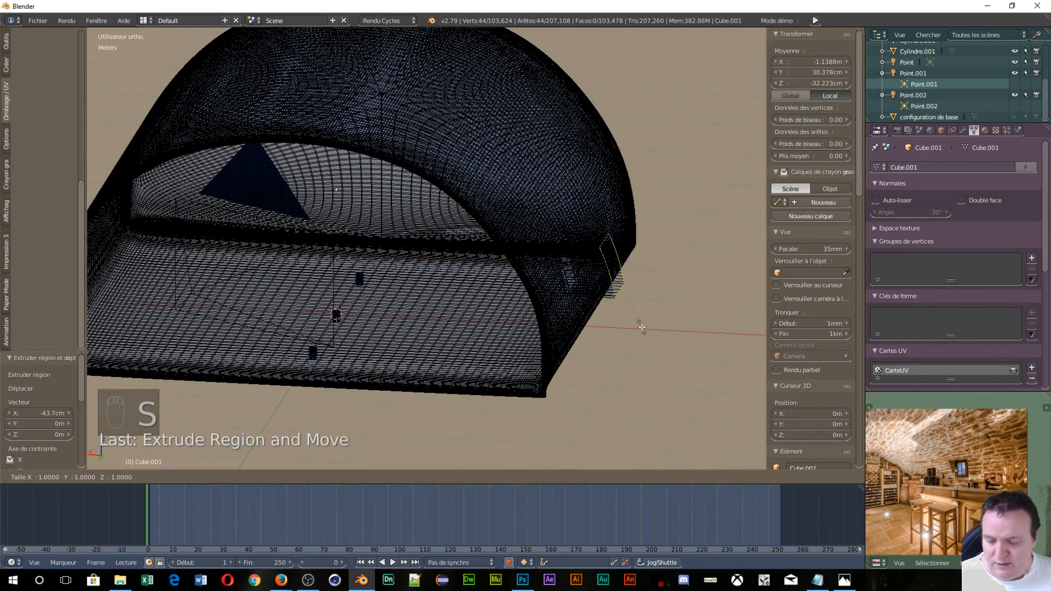
pyautogui.press('x')
pyautogui.press('0')
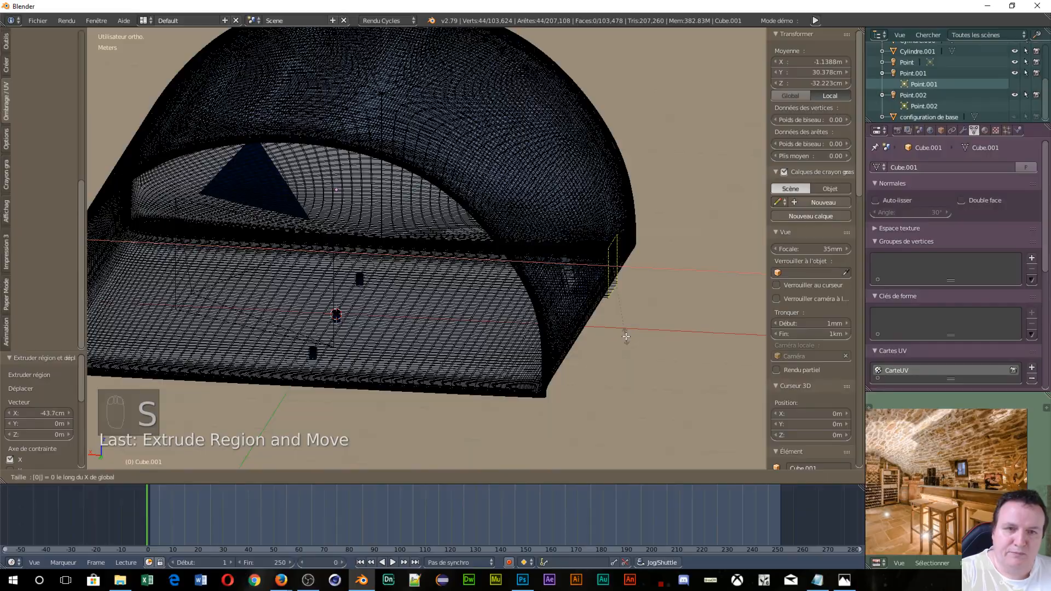
pyautogui.press('Return')
# - Move the flattened border loop farther outward along X by about -6.63 cm, judging the recess depth through the camera view
pyautogui.moveTo(622, 338); pyautogui.dragTo(520, 365, button='middle')
pyautogui.scroll(6, 967, 475)
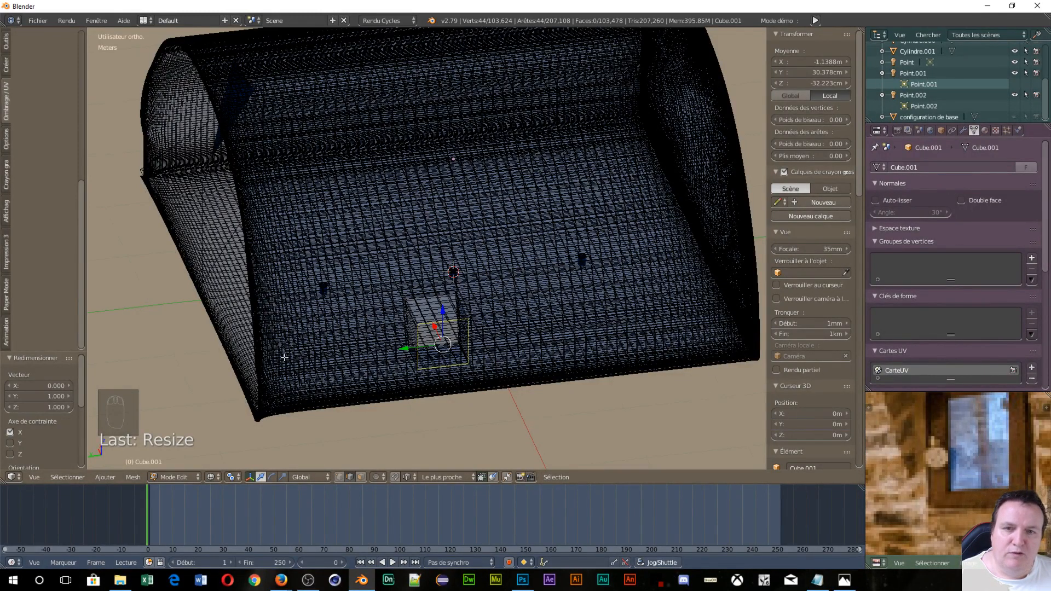
pyautogui.moveTo(285, 357); pyautogui.dragTo(481, 322, button='middle')
pyautogui.press('KP_0')
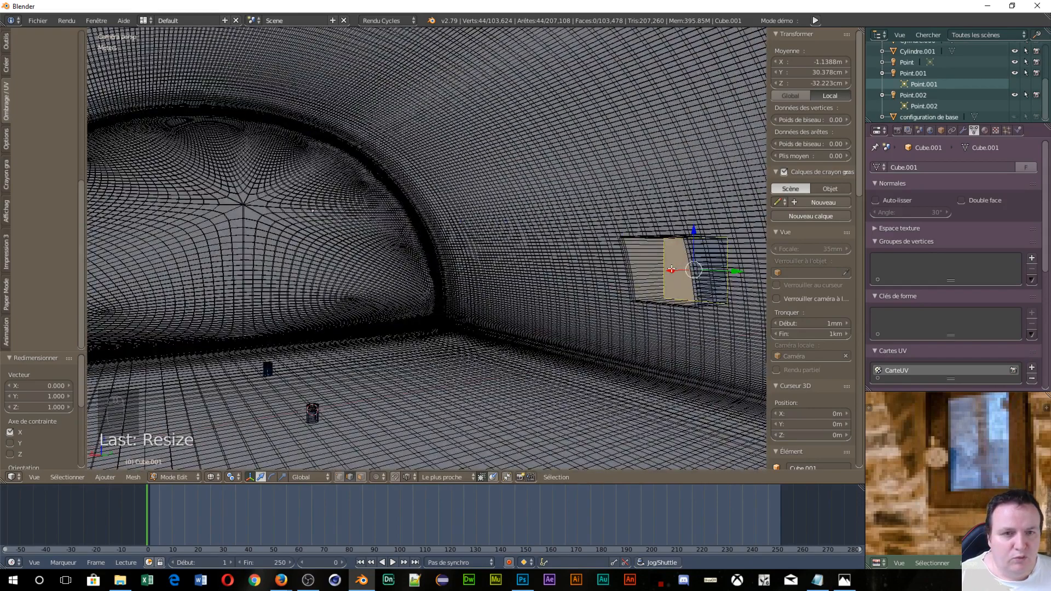
pyautogui.moveTo(671, 271); pyautogui.dragTo(676, 265)
# - Add a single loop cut around the inside of the window recess and slide it toward the wall-side border
pyautogui.moveTo(664, 329); pyautogui.dragTo(485, 342, button='middle')
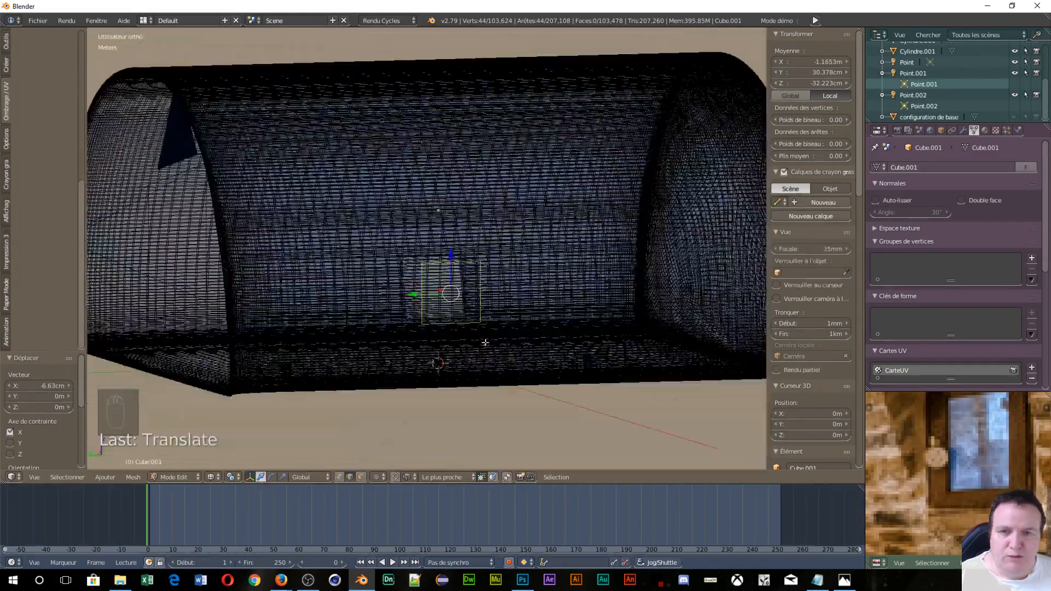
pyautogui.scroll(5, 473, 333)
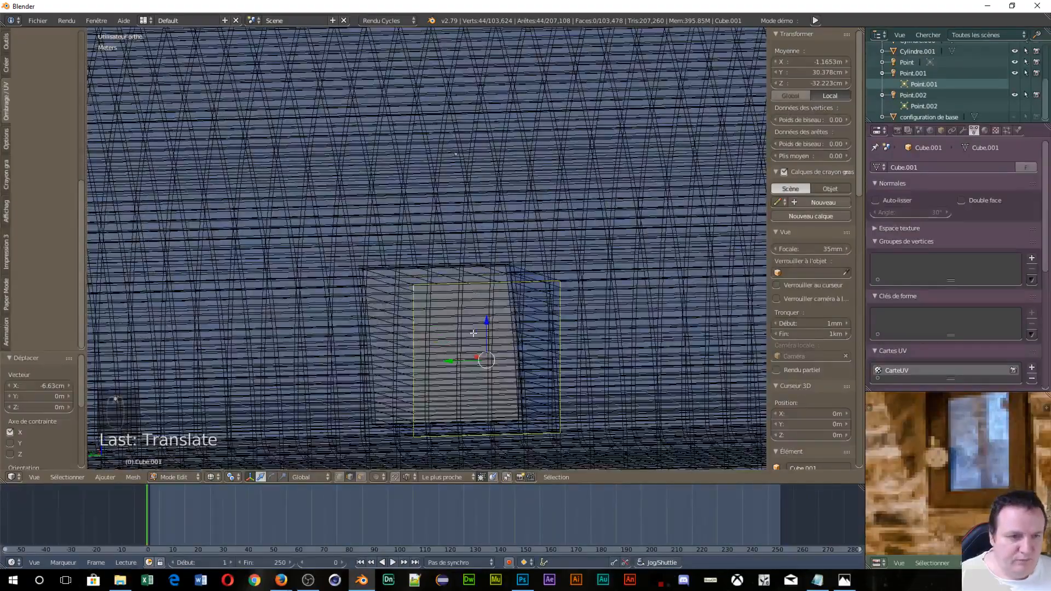
pyautogui.moveTo(474, 334); pyautogui.dragTo(491, 372, button='middle')
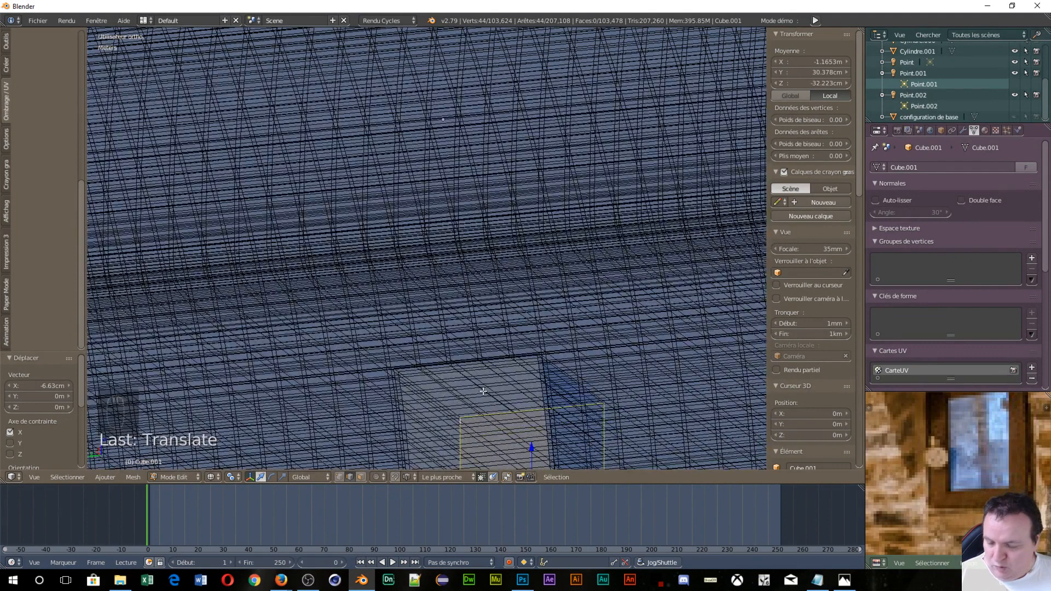
pyautogui.hotkey('ctrl', 'r')
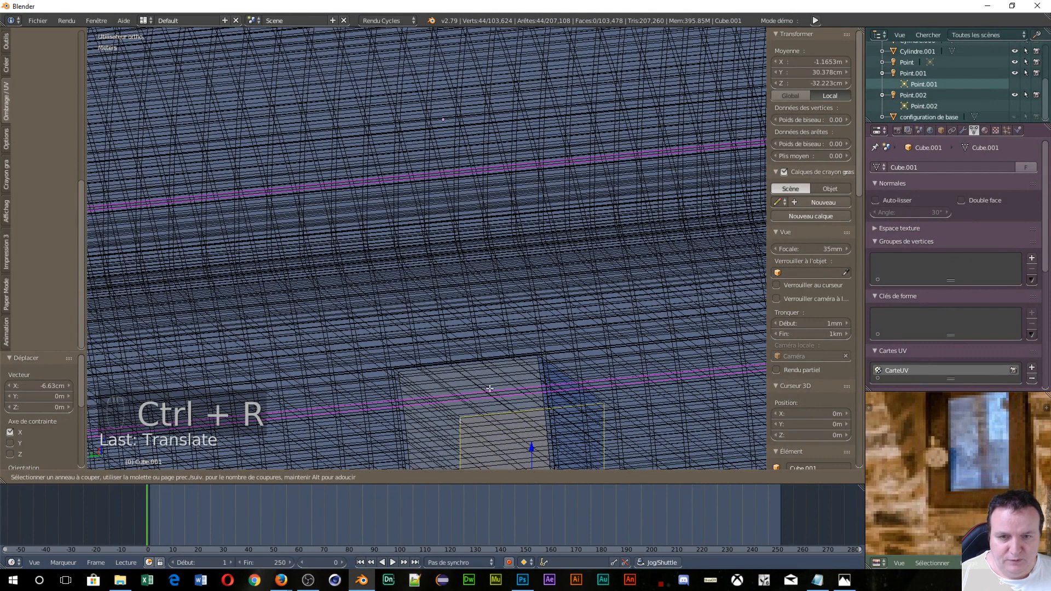
pyautogui.click(457, 411)
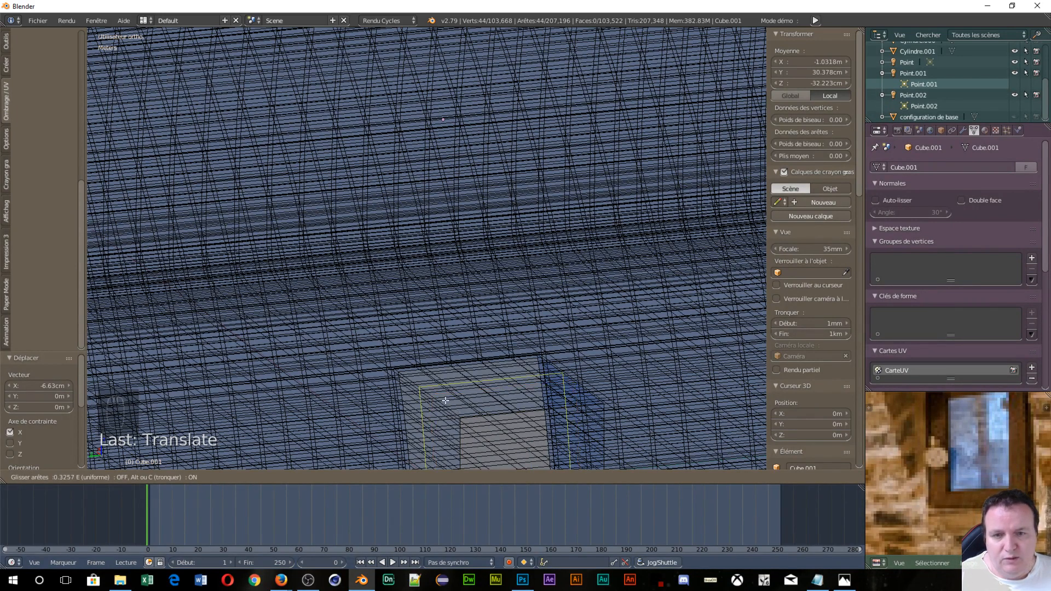
pyautogui.click(456, 413)
# - Flatten the new loop cut in the window recess by scaling it to 0 along the X axis
pyautogui.moveTo(455, 413); pyautogui.dragTo(661, 425, button='middle')
pyautogui.scroll(-5, 627, 409)
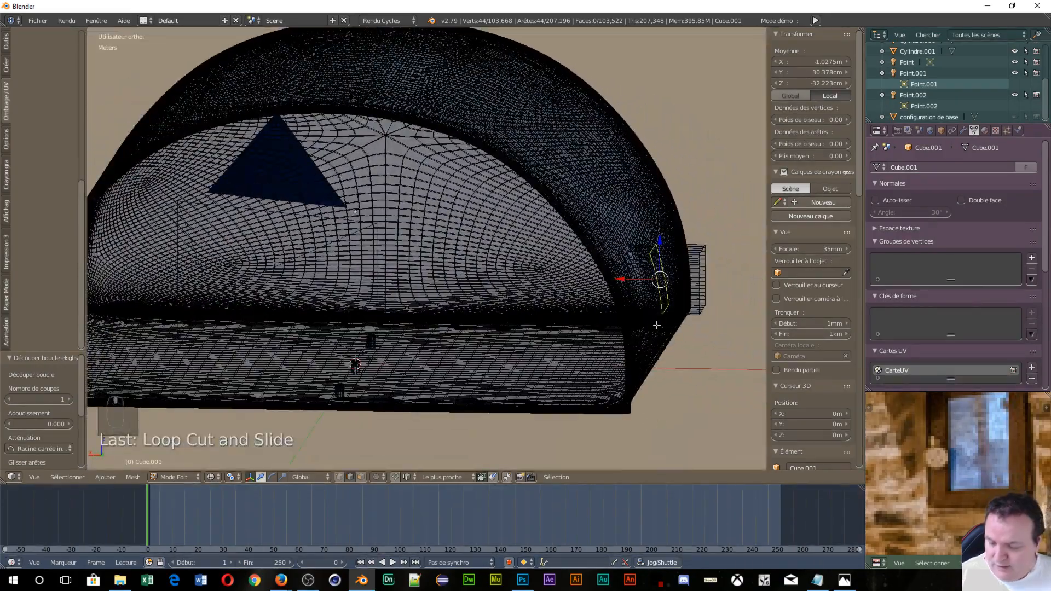
pyautogui.press('s')
pyautogui.press('x')
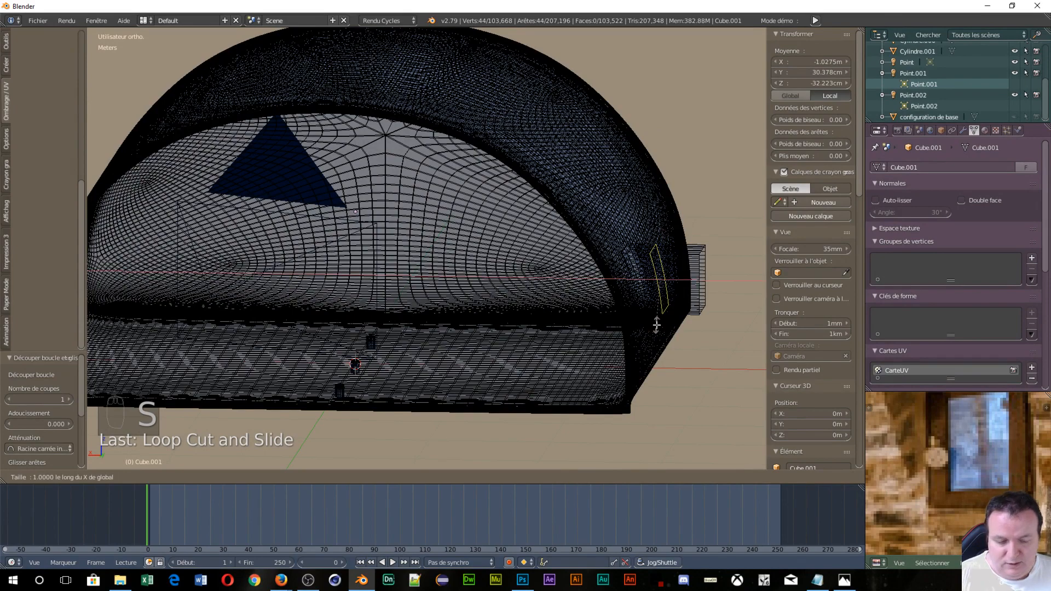
pyautogui.press('0')
pyautogui.press('Return')
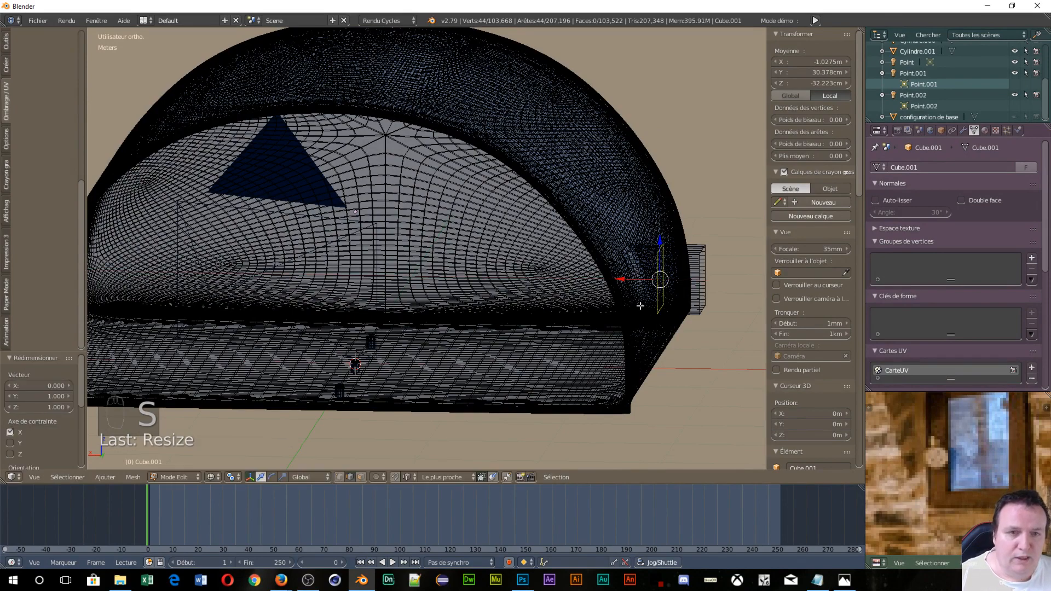
# - Move the flattened loop inward along X by about 4.73 cm, and again by about 4.63 cm, toward the wall-side border
pyautogui.scroll(1, 647, 322)
pyautogui.moveTo(648, 322); pyautogui.dragTo(664, 327, button='middle')
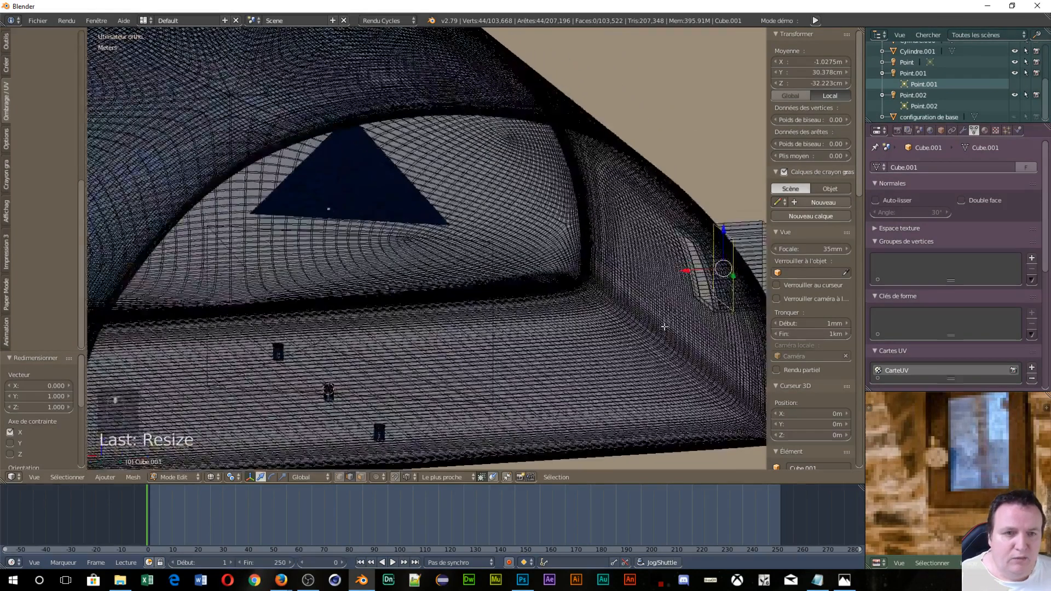
pyautogui.press('g')
pyautogui.press('x')
pyautogui.click(684, 272)
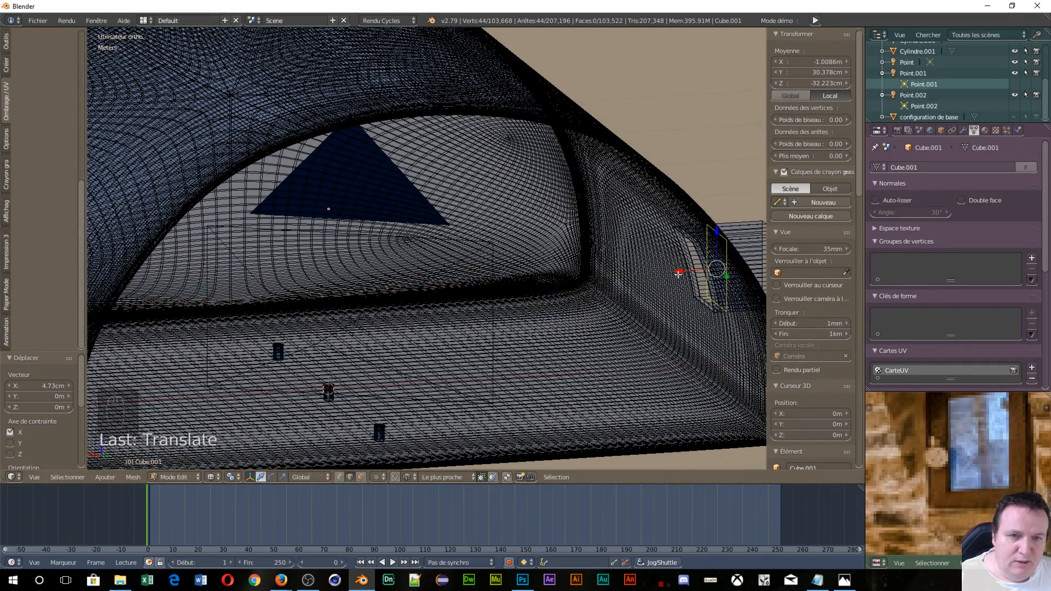
pyautogui.press('g')
pyautogui.press('x')
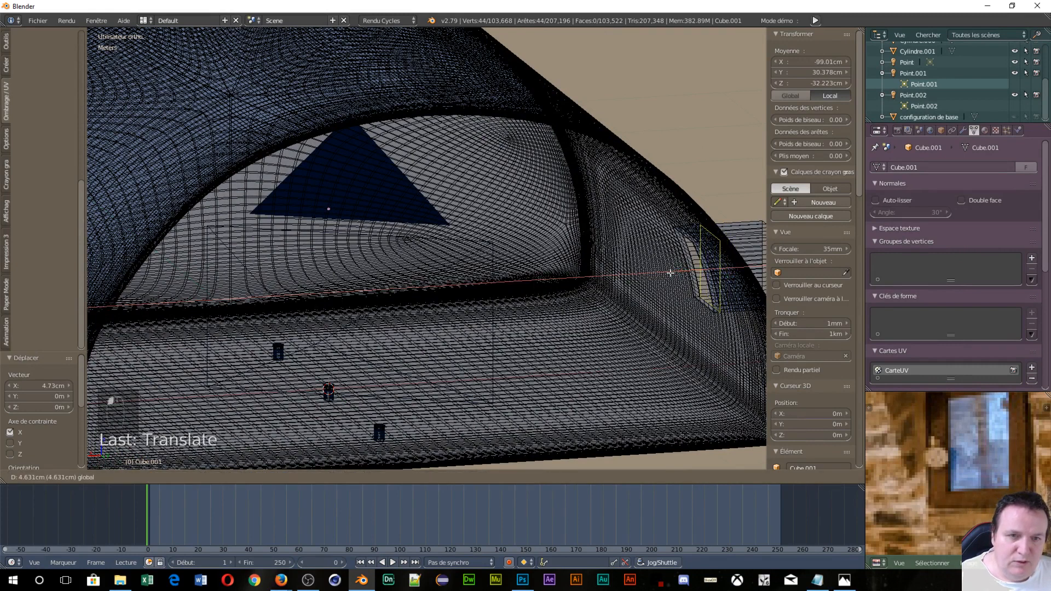
pyautogui.click(670, 273)
# - Extrude the recess loop in place and scale the extruded loop inward to about 0.66
pyautogui.moveTo(697, 313); pyautogui.dragTo(731, 309, button='middle')
pyautogui.scroll(3, 731, 308)
pyautogui.scroll(-3, 732, 308)
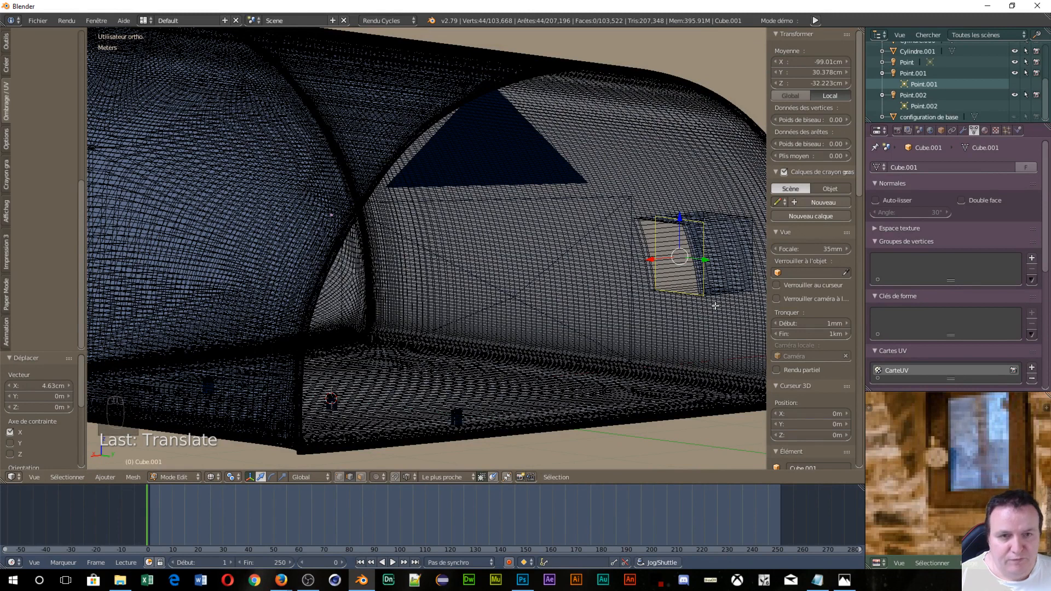
pyautogui.press('e')
pyautogui.rightClick(709, 279)
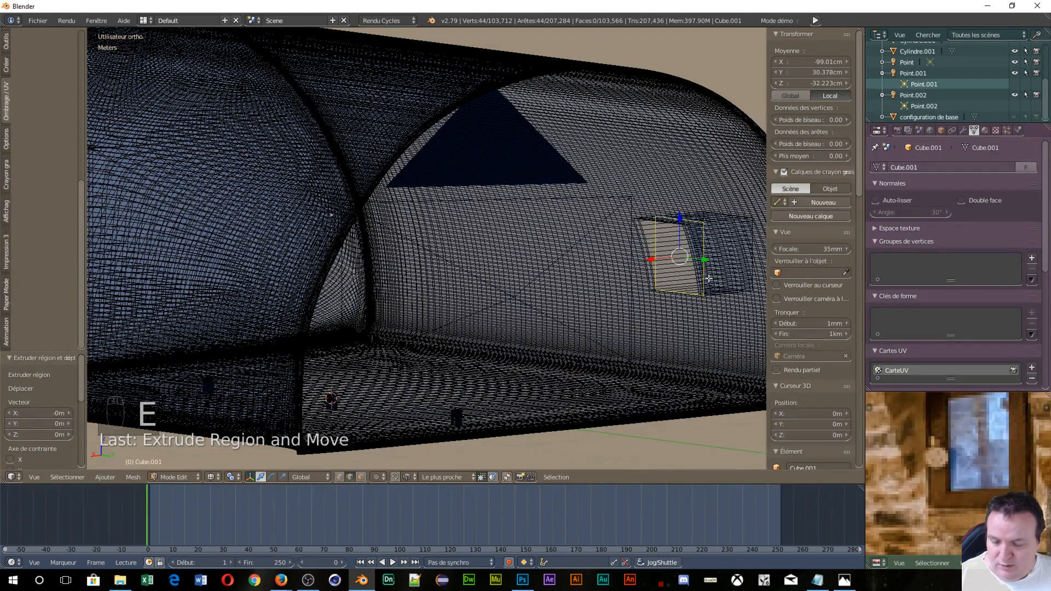
pyautogui.press('s')
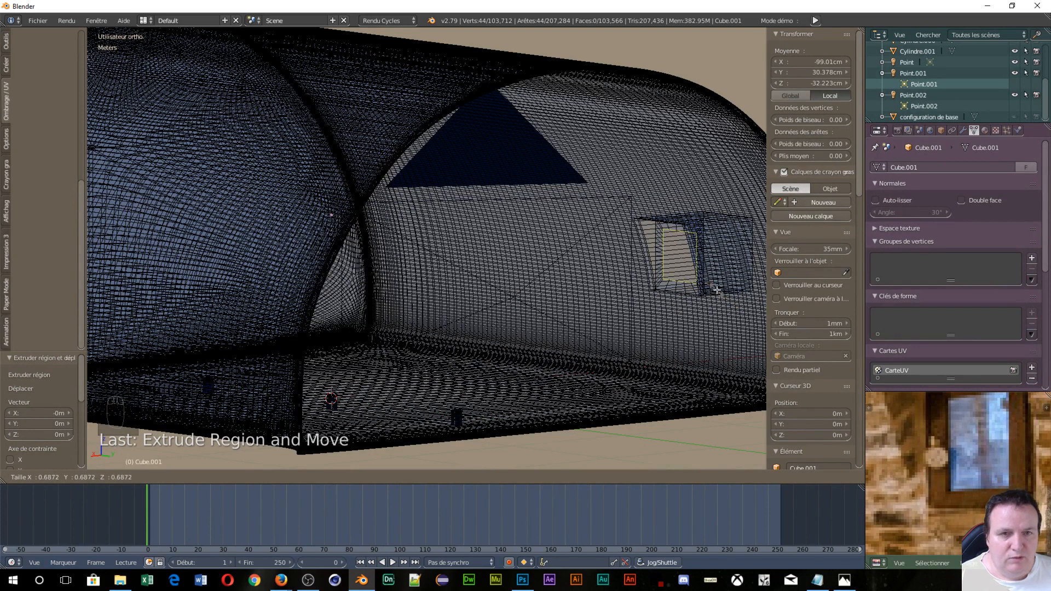
pyautogui.click(715, 289)
# - Scale the inner loop by about 1.12 along Z and fill it with a single face
pyautogui.press('s')
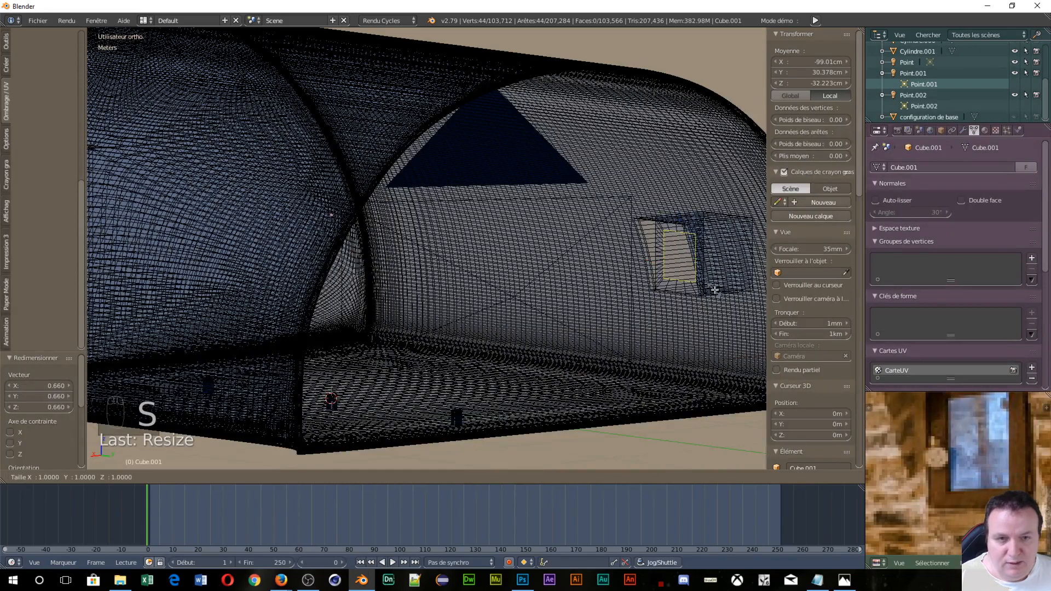
pyautogui.press('z')
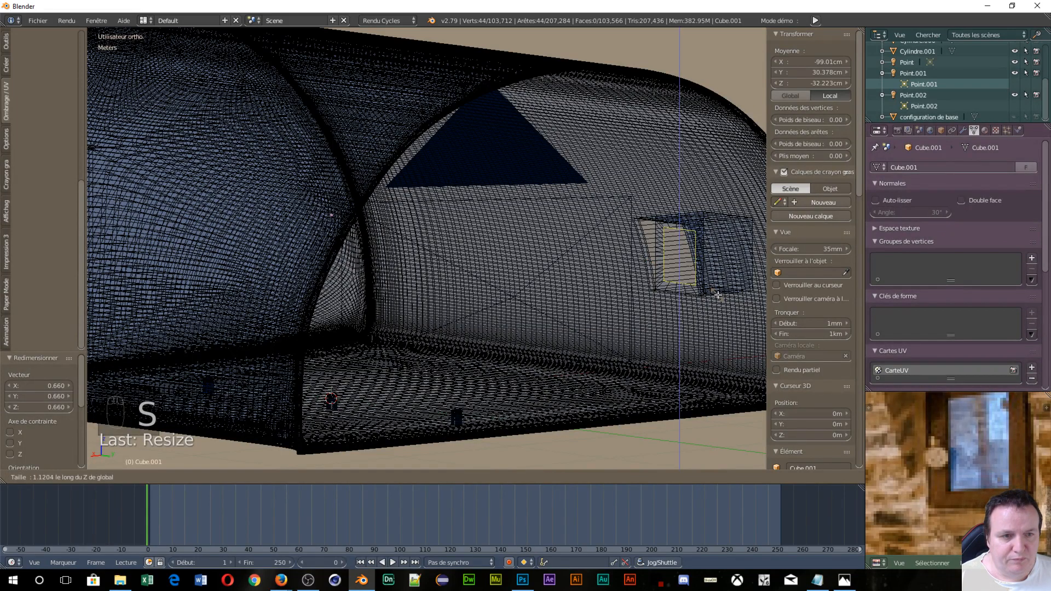
pyautogui.click(718, 295)
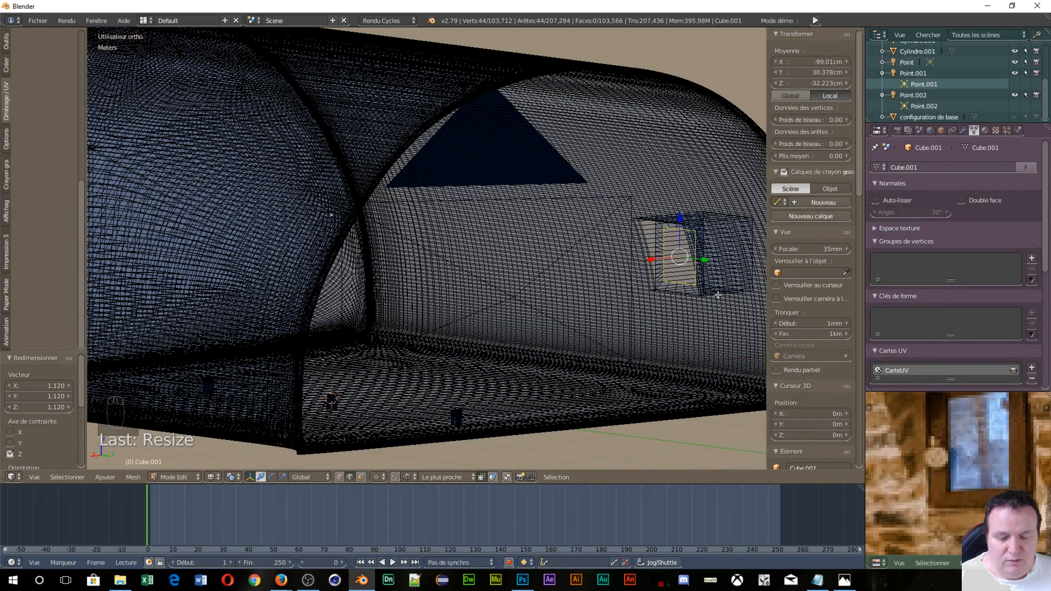
pyautogui.press('f')
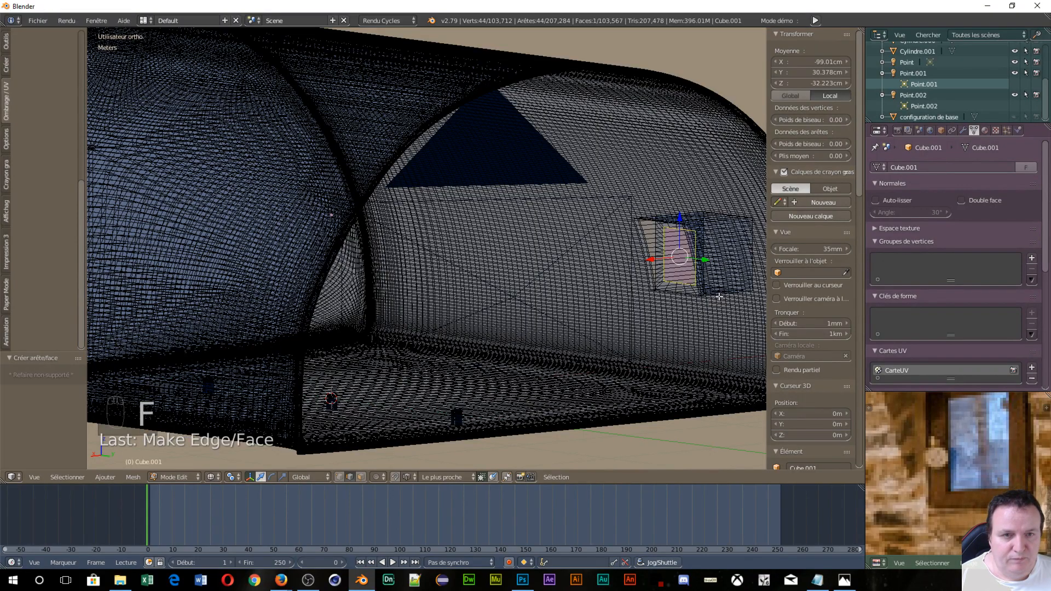
# - Examine the filled window face and its surrounding border up close and from farther away
pyautogui.moveTo(707, 339)
pyautogui.mouseDown(button='middle')
pyautogui.moveTo(724, 334)
pyautogui.moveTo(519, 345)
pyautogui.moveTo(351, 337)
pyautogui.moveTo(705, 327)
pyautogui.mouseUp(button='middle')
pyautogui.scroll(-3, 688, 335)
pyautogui.scroll(4, 571, 263)
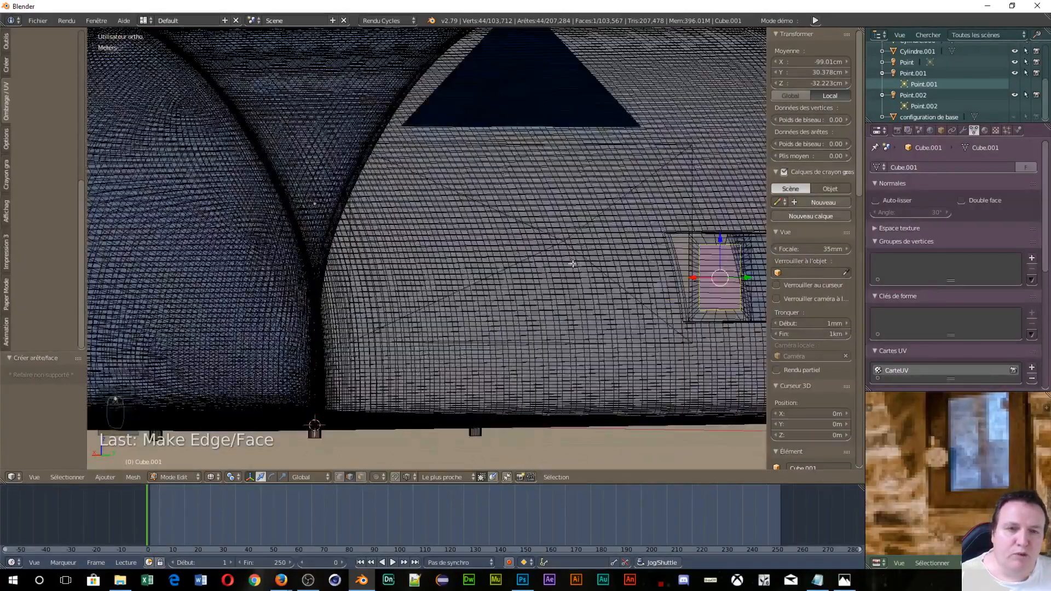
pyautogui.scroll(1, 675, 332)
pyautogui.keyDown('shift'); pyautogui.moveTo(696, 316); pyautogui.dragTo(338, 407, button='middle'); pyautogui.keyUp('shift')
pyautogui.scroll(4, 427, 397)
pyautogui.keyDown('shift'); pyautogui.moveTo(426, 388); pyautogui.dragTo(464, 159, button='middle'); pyautogui.keyUp('shift')
pyautogui.scroll(1, 386, 239)
pyautogui.scroll(4, 386, 239)
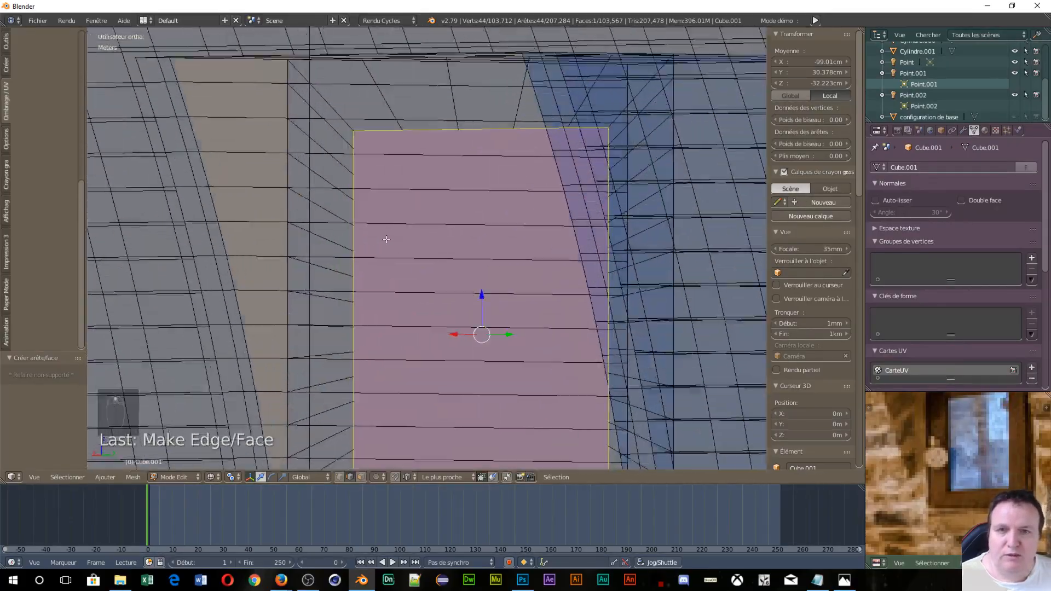
pyautogui.scroll(-5, 328, 209)
pyautogui.moveTo(328, 209)
pyautogui.mouseDown(button='middle')
pyautogui.moveTo(345, 225)
pyautogui.moveTo(367, 225)
pyautogui.moveTo(378, 203)
pyautogui.moveTo(376, 216)
pyautogui.moveTo(399, 211)
pyautogui.moveTo(348, 208)
pyautogui.mouseUp(button='middle')
pyautogui.scroll(-10, 349, 208)
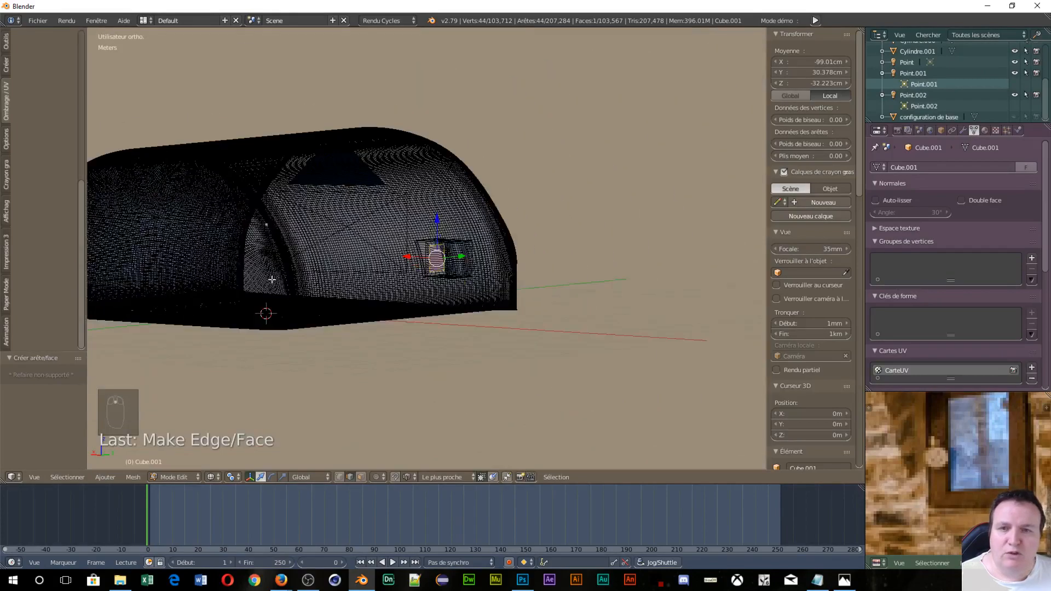
# - Hide the three existing point lamps and return the cellar mesh to Object Mode
pyautogui.moveTo(274, 279); pyautogui.dragTo(278, 310, button='middle')
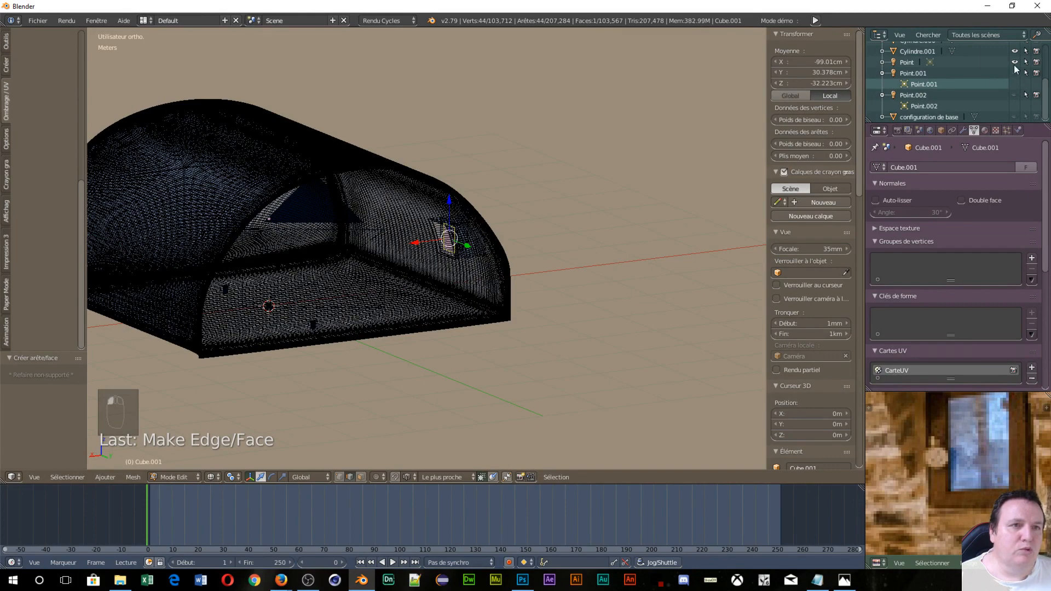
pyautogui.moveTo(336, 293); pyautogui.dragTo(303, 230, button='middle')
pyautogui.hotkey('shift', 'a')
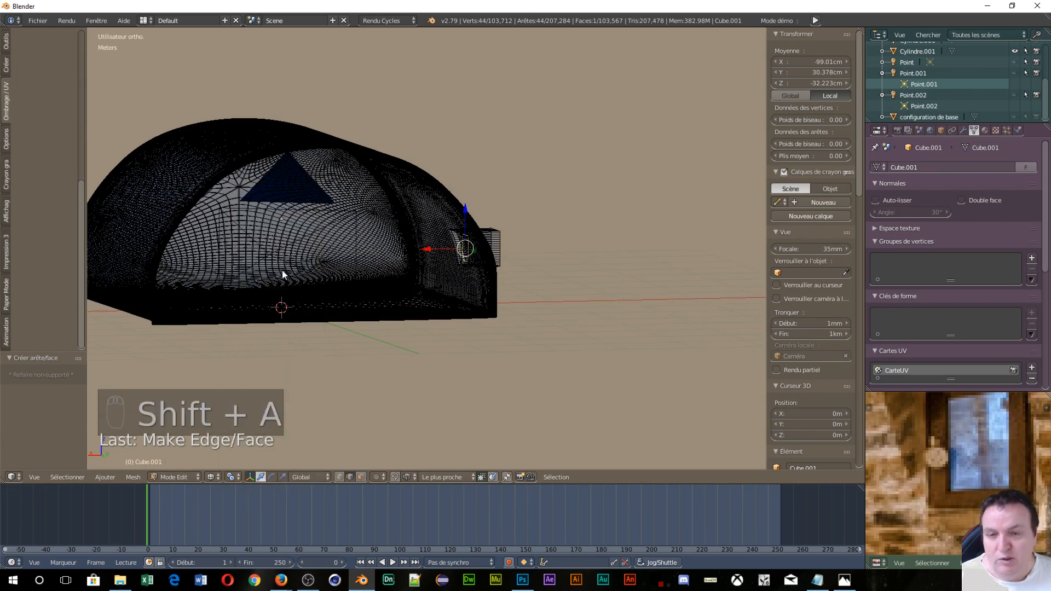
pyautogui.press('Tab')
pyautogui.click(196, 271)
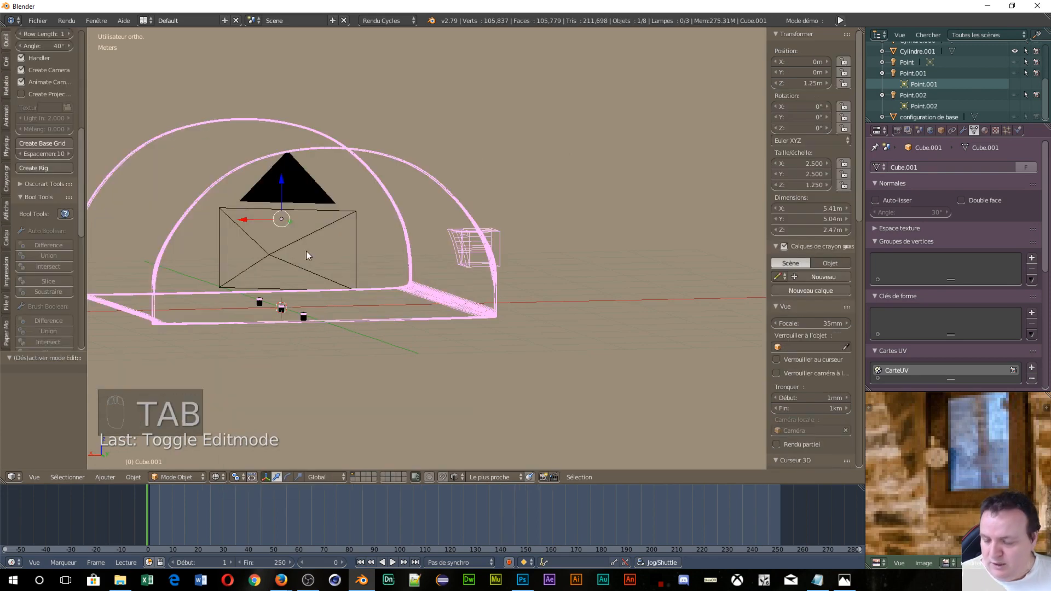
# - Add a point lamp at the scene's centre and raise it about 91.2 cm along Z
pyautogui.hotkey('shift', 'a')
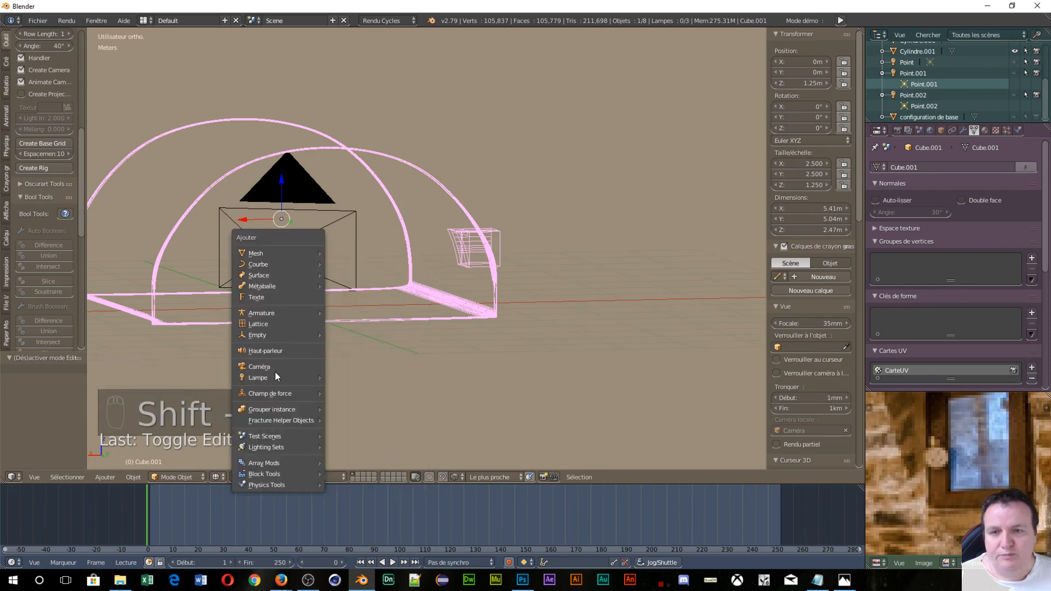
pyautogui.moveTo(274, 374)
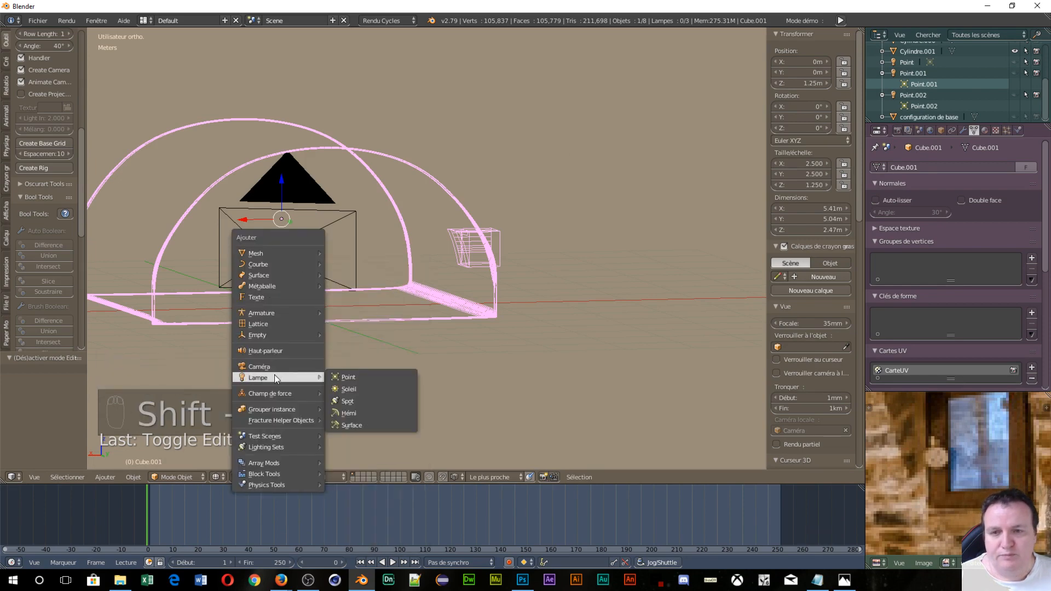
pyautogui.click(364, 376)
pyautogui.press('g')
pyautogui.press('z')
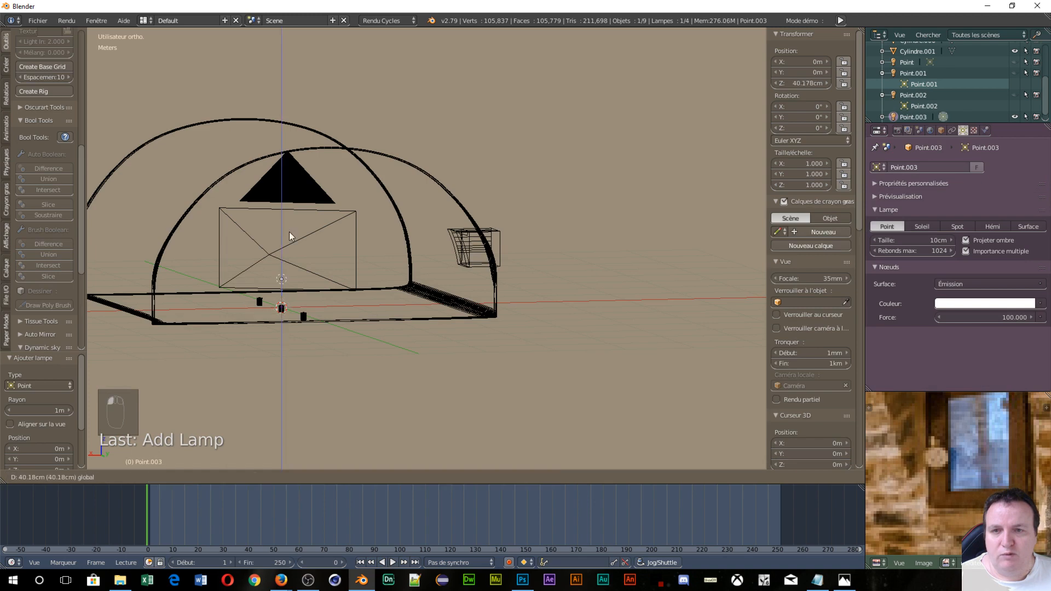
pyautogui.click(302, 233)
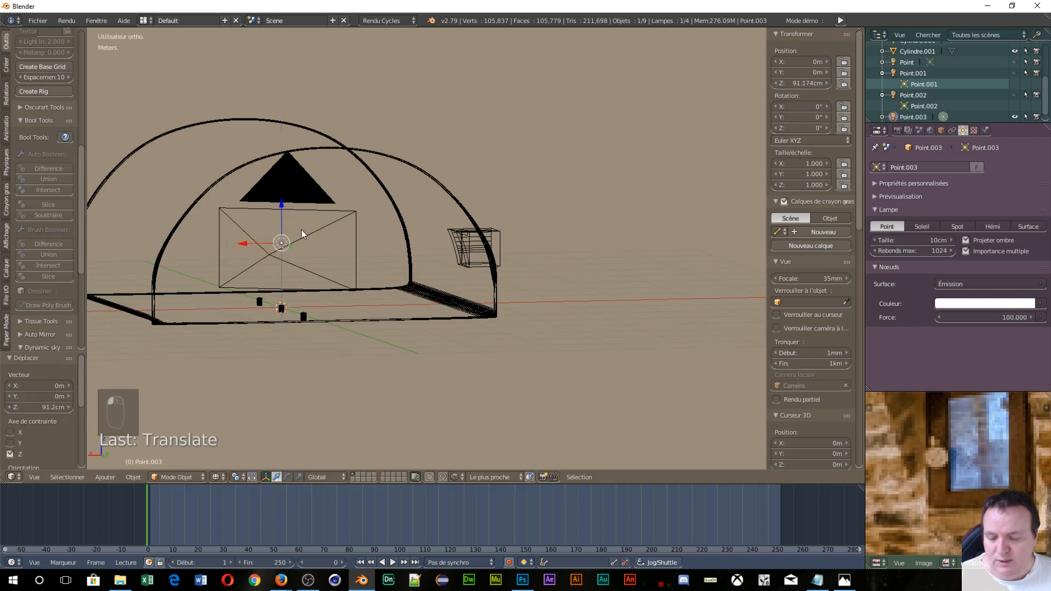
# - Set the new point lamp's emission strength to 200
pyautogui.click(953, 317)
pyautogui.write('200')
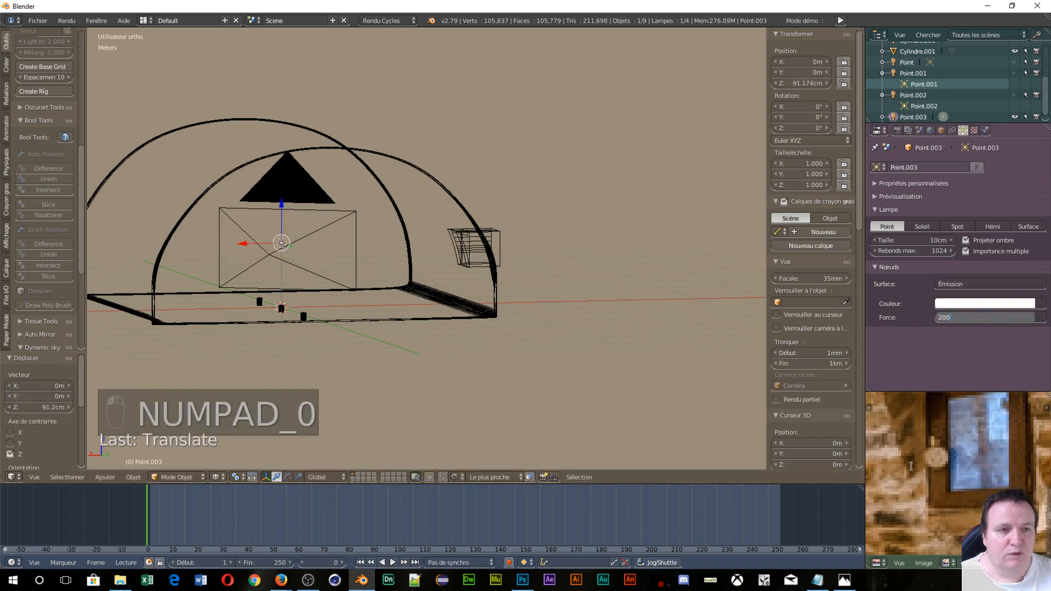
pyautogui.press('Return')
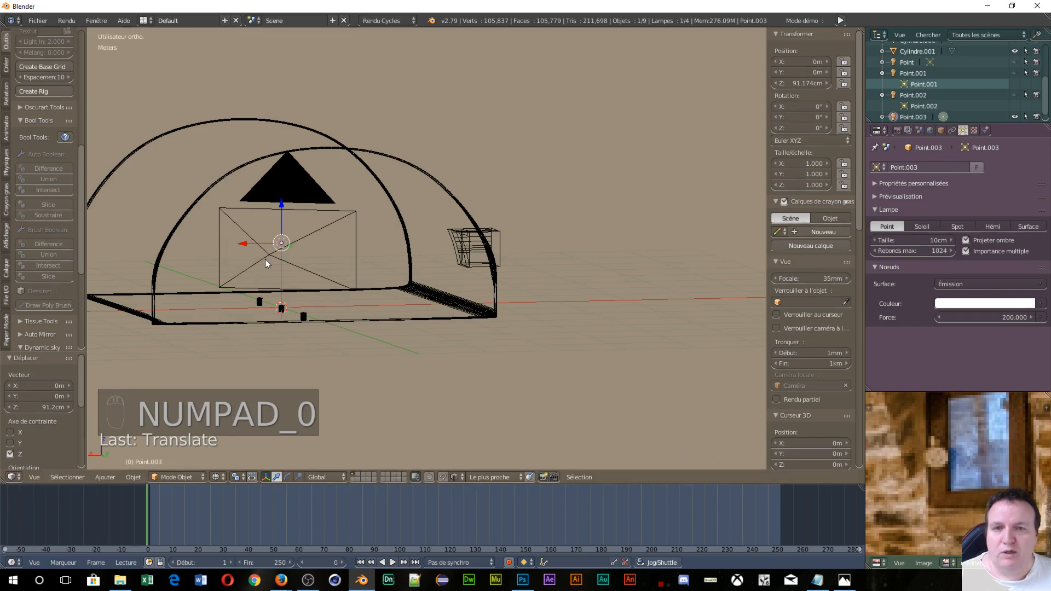
# - Preview the lit cellar in rendered shading from the camera and inspect the texture mapping inside the window recess
pyautogui.press('KP_0')
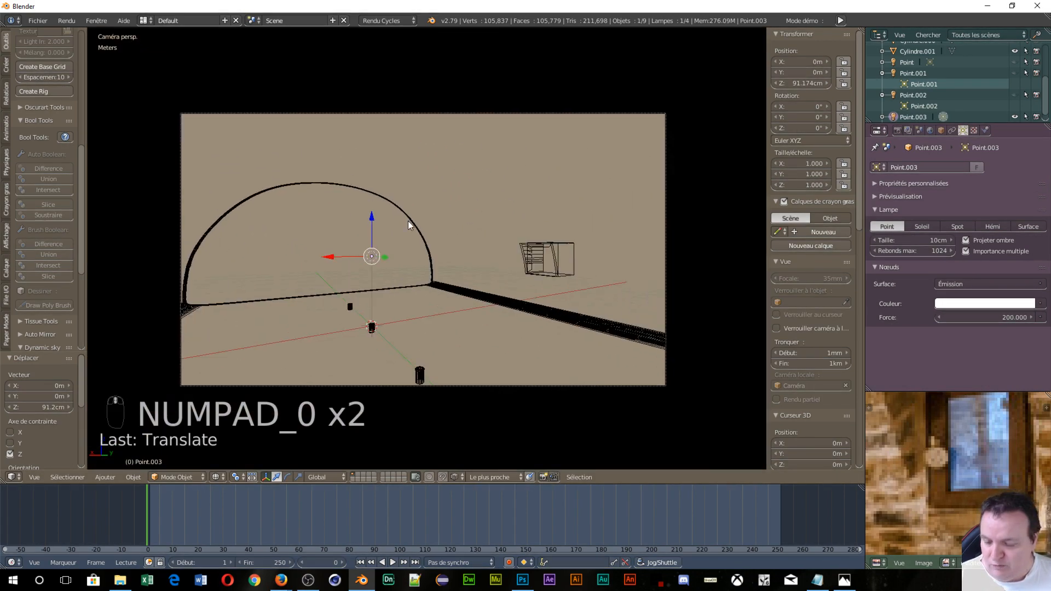
pyautogui.hotkey('shift', 'z')
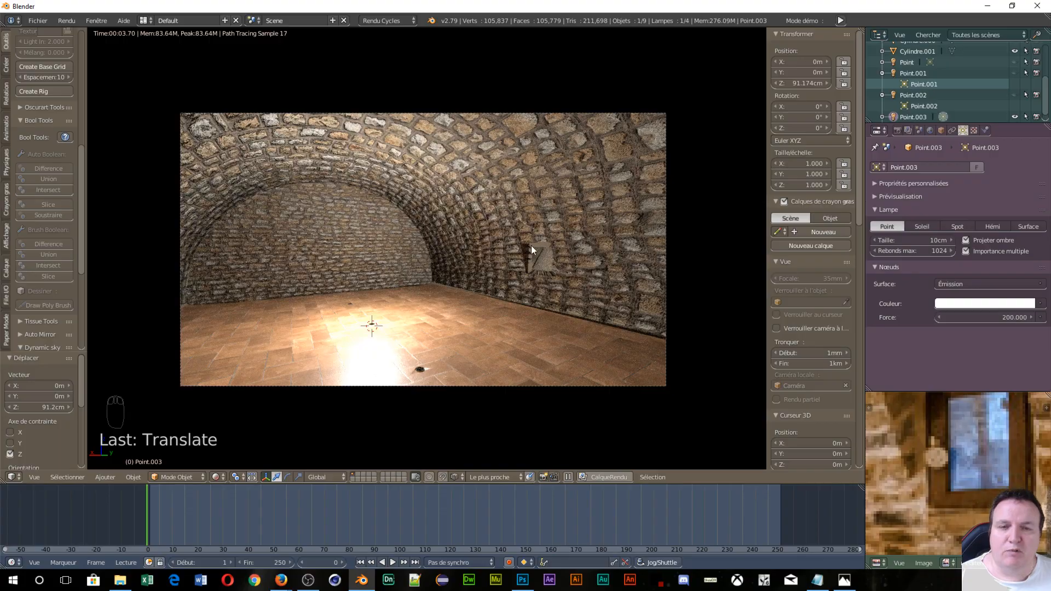
pyautogui.scroll(6, 531, 250)
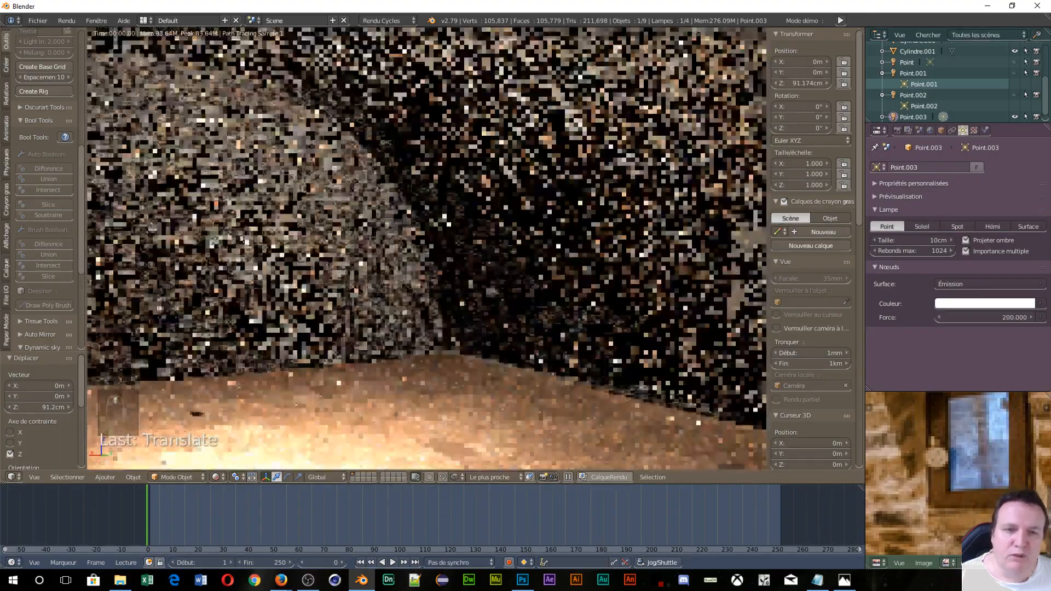
pyautogui.keyDown('shift'); pyautogui.moveTo(646, 257); pyautogui.dragTo(74, 225, button='middle'); pyautogui.keyUp('shift')
pyautogui.scroll(4, 185, 286)
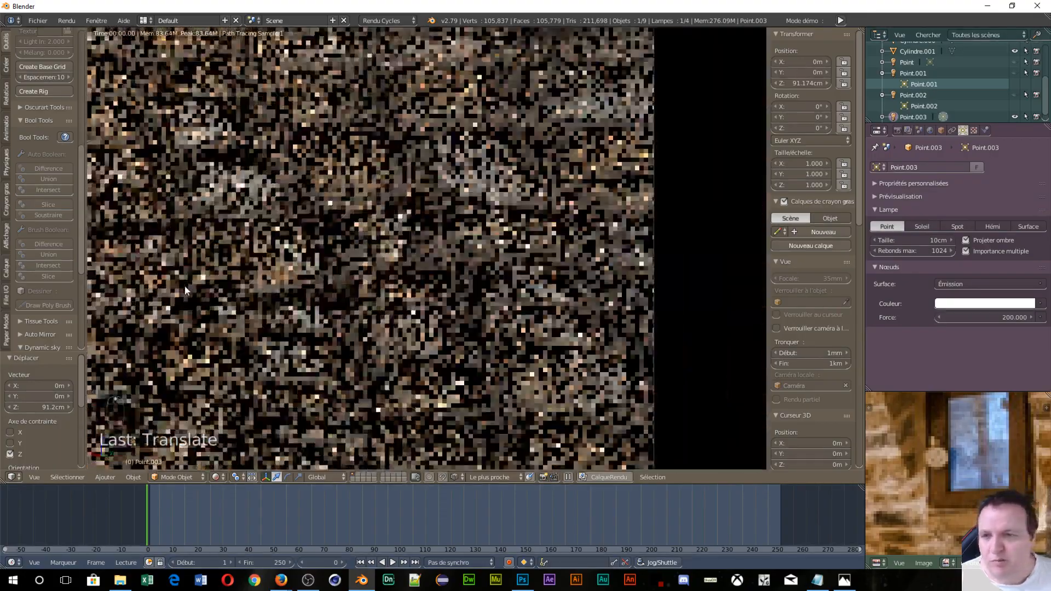
pyautogui.scroll(1, 185, 286)
pyautogui.keyDown('shift'); pyautogui.moveTo(185, 286); pyautogui.dragTo(681, 269, button='middle'); pyautogui.keyUp('shift')
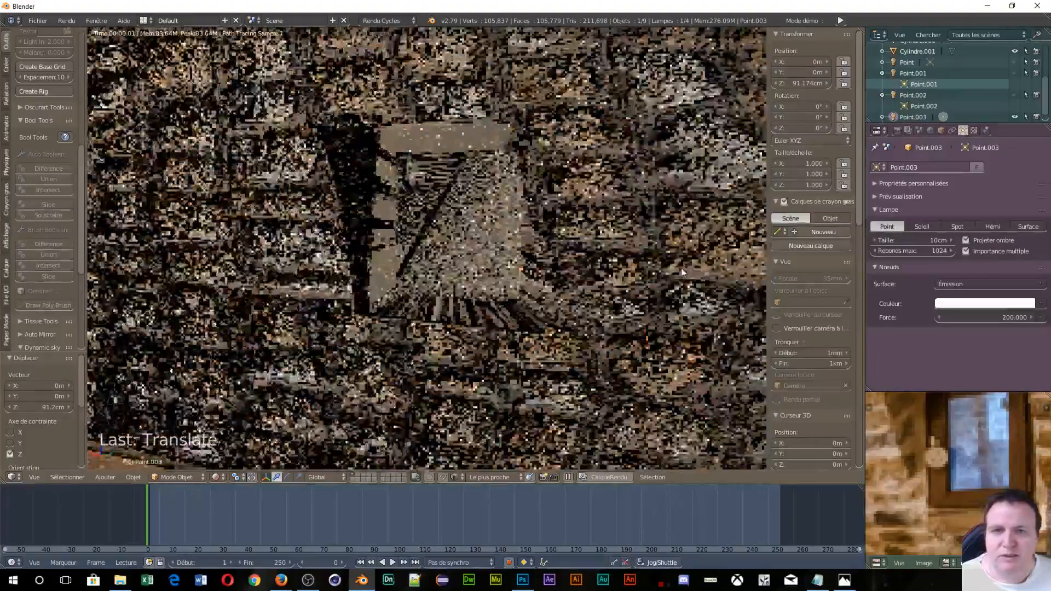
pyautogui.scroll(1, 440, 254)
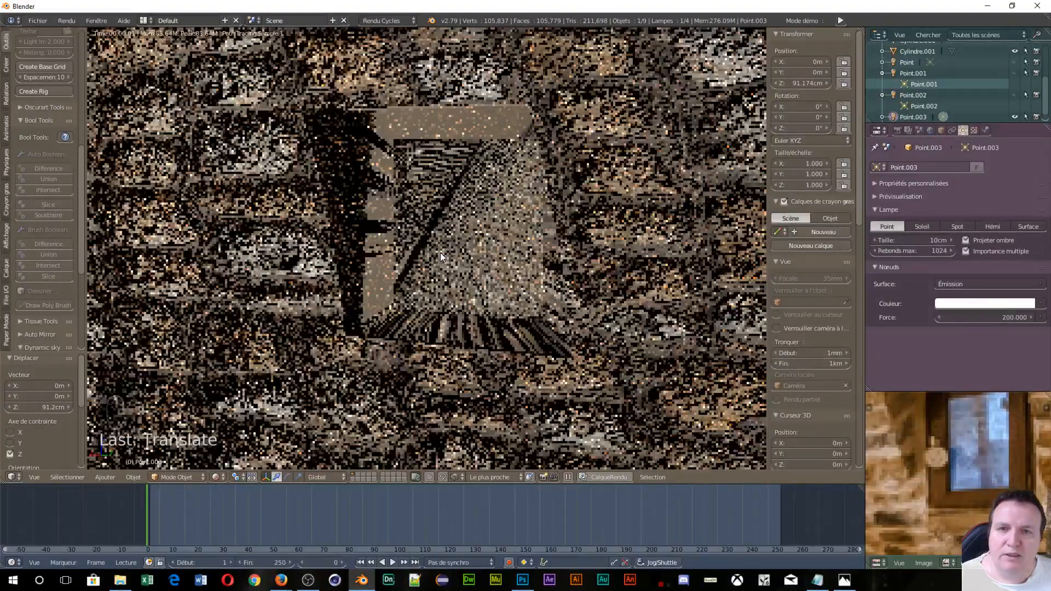
pyautogui.scroll(3, 440, 252)
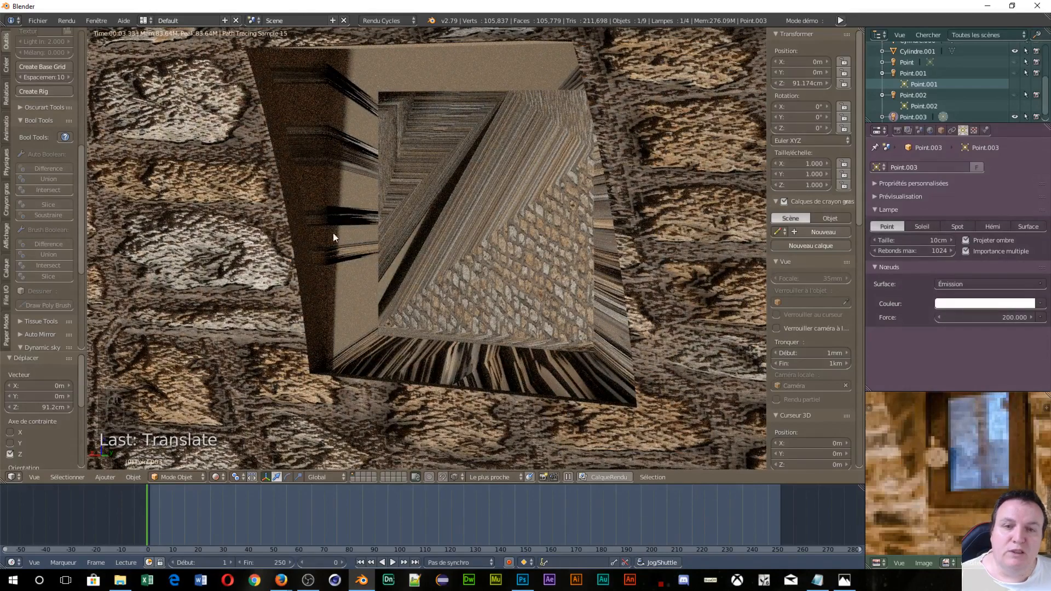
pyautogui.scroll(-2, 528, 284)
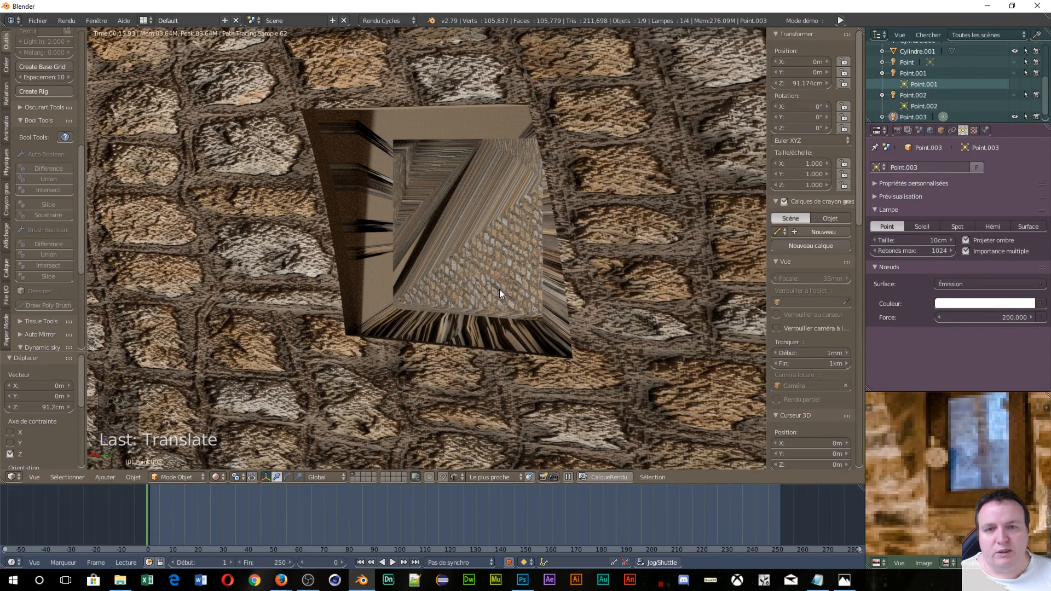
pyautogui.moveTo(541, 273); pyautogui.dragTo(548, 300, button='middle')
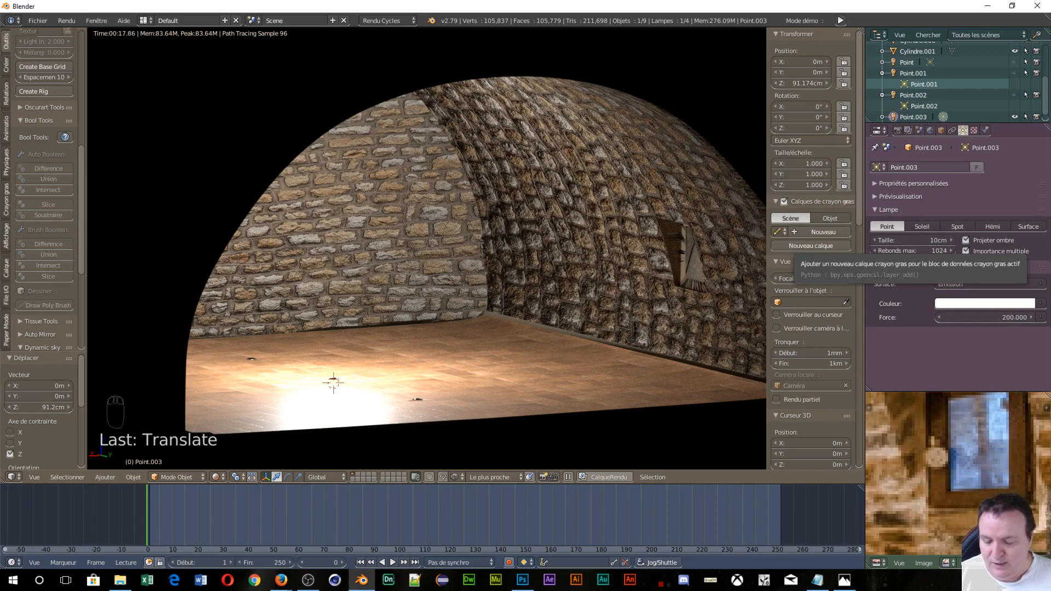
pyautogui.scroll(2, 654, 324)
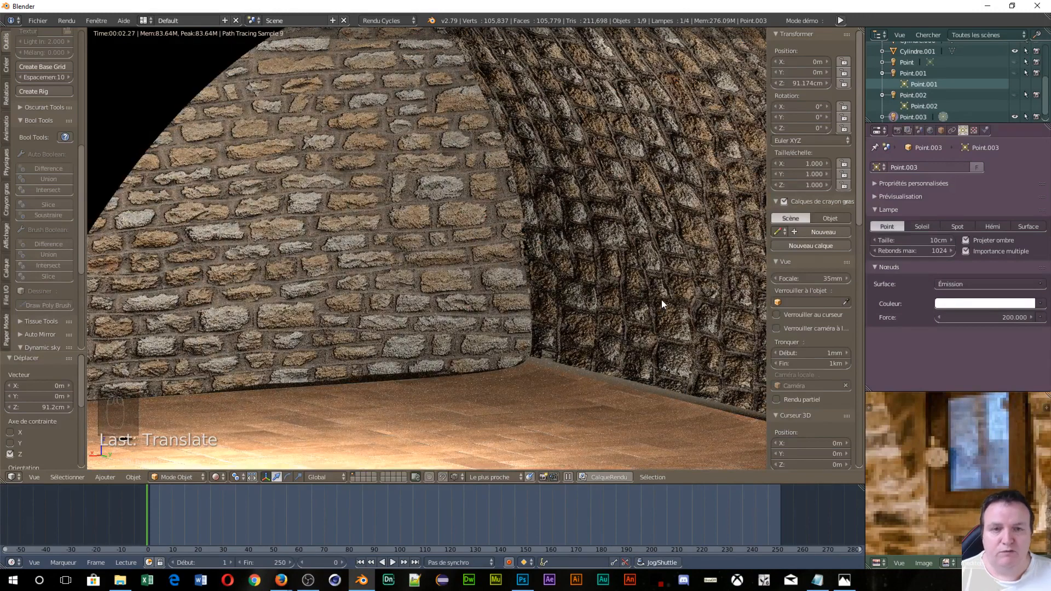
# - Return to wireframe display and select the vaulted cellar mesh
pyautogui.hotkey('shift', 'z')
pyautogui.scroll(-4, 567, 265)
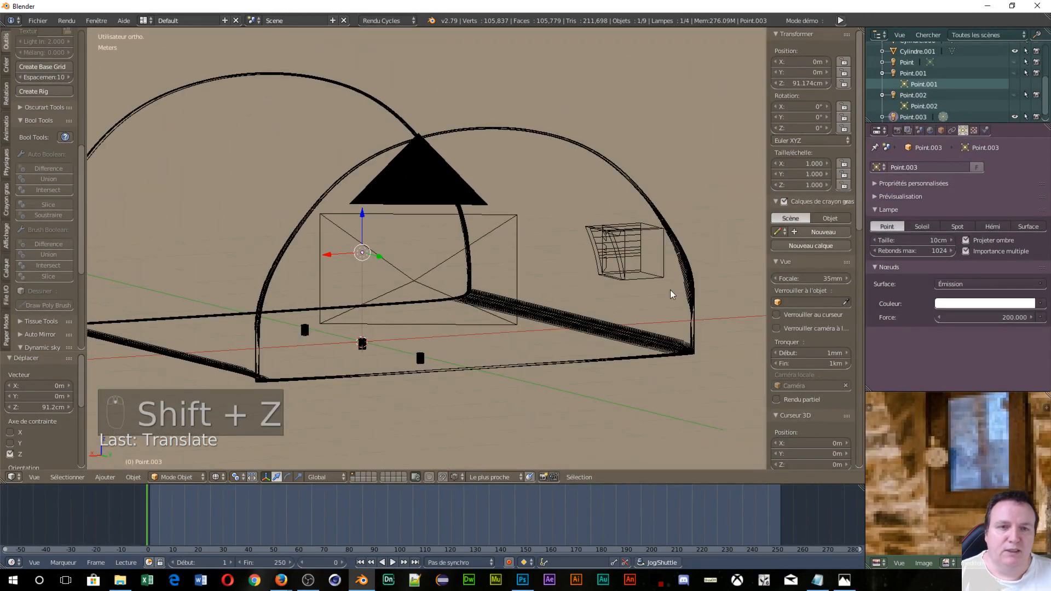
pyautogui.press('Tab')
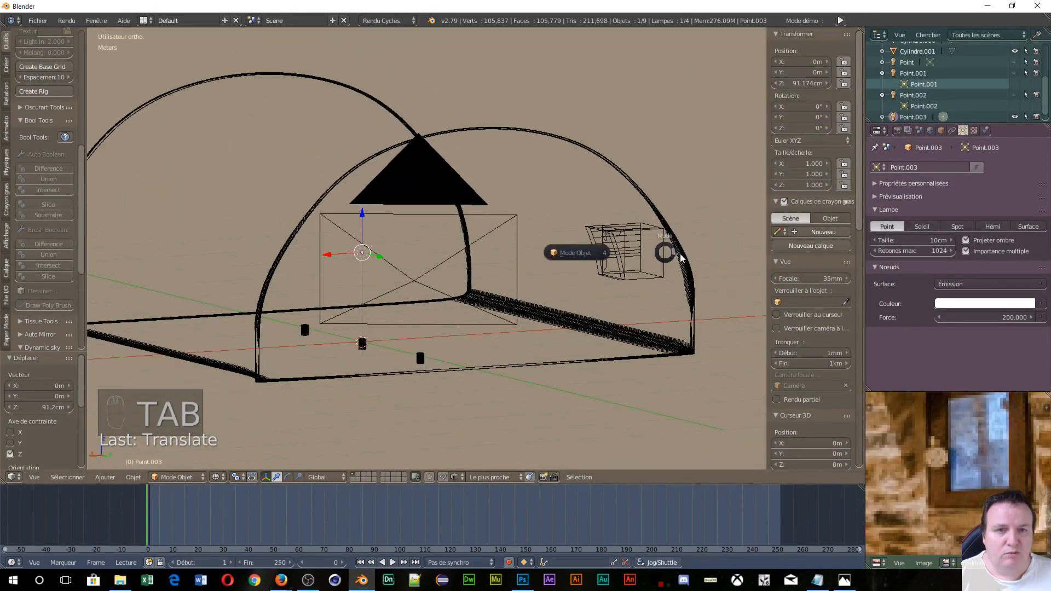
pyautogui.rightClick(611, 159)
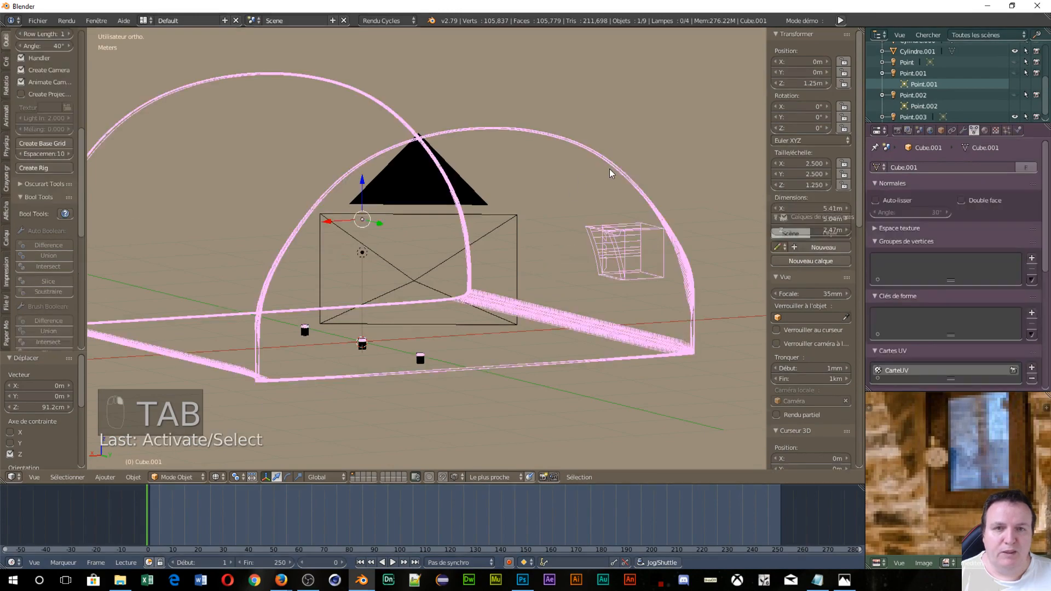
# - Enter edit mode on the vaulted cellar mesh and set the mesh selection mode to faces
pyautogui.press('Tab')
pyautogui.click(656, 185)
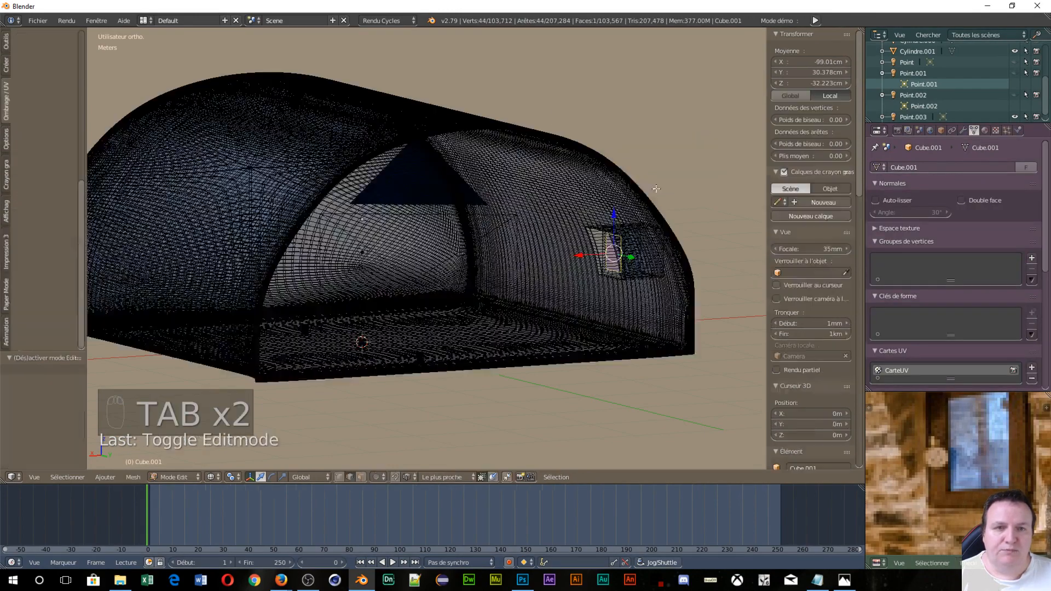
pyautogui.scroll(6, 642, 315)
pyautogui.moveTo(705, 281); pyautogui.dragTo(436, 314, button='middle')
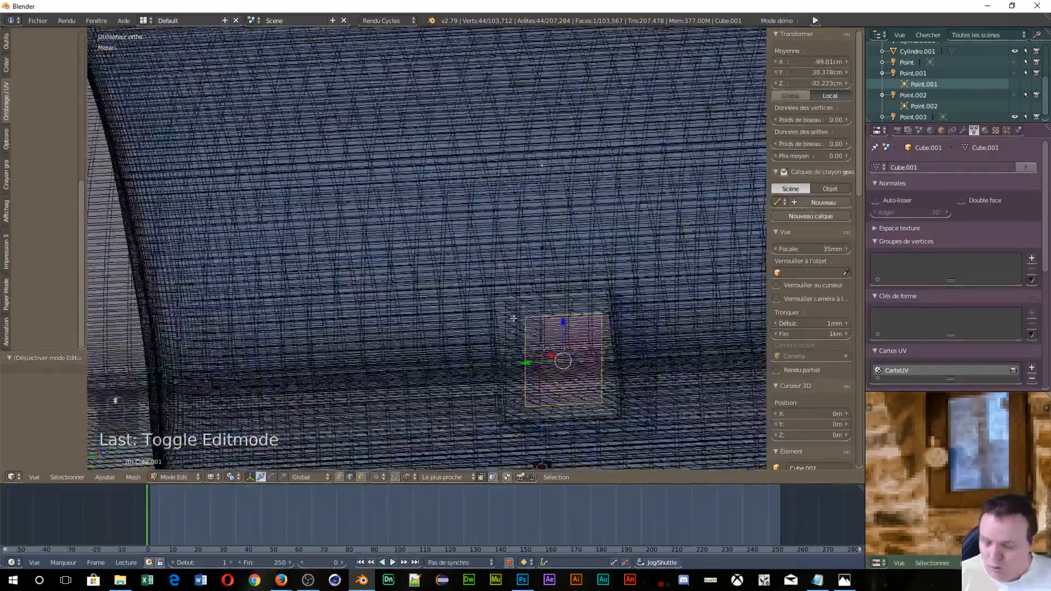
pyautogui.hotkey('ctrl', 'Tab')
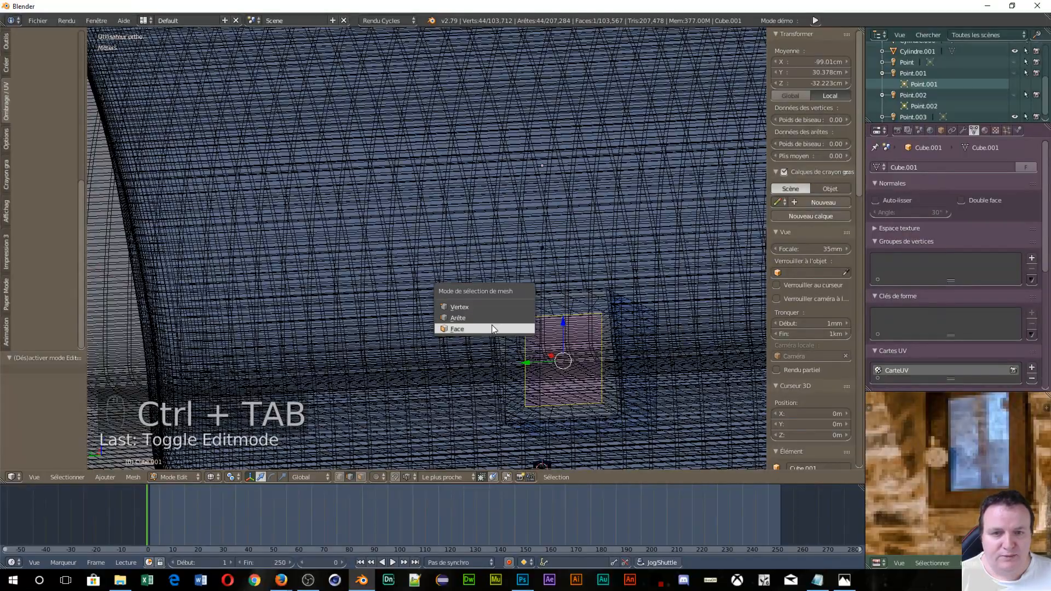
pyautogui.click(492, 327)
# - Add the column of faces along one inner side of the window recess to the selection with Circle Select
pyautogui.moveTo(622, 353); pyautogui.dragTo(97, 349, button='middle')
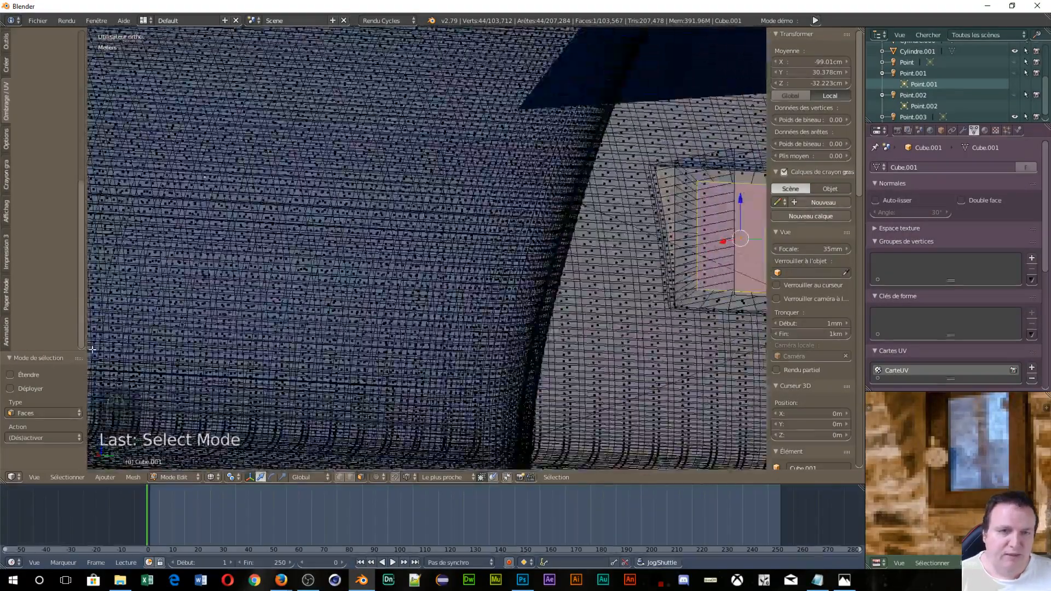
pyautogui.moveTo(656, 265); pyautogui.dragTo(376, 188, button='middle')
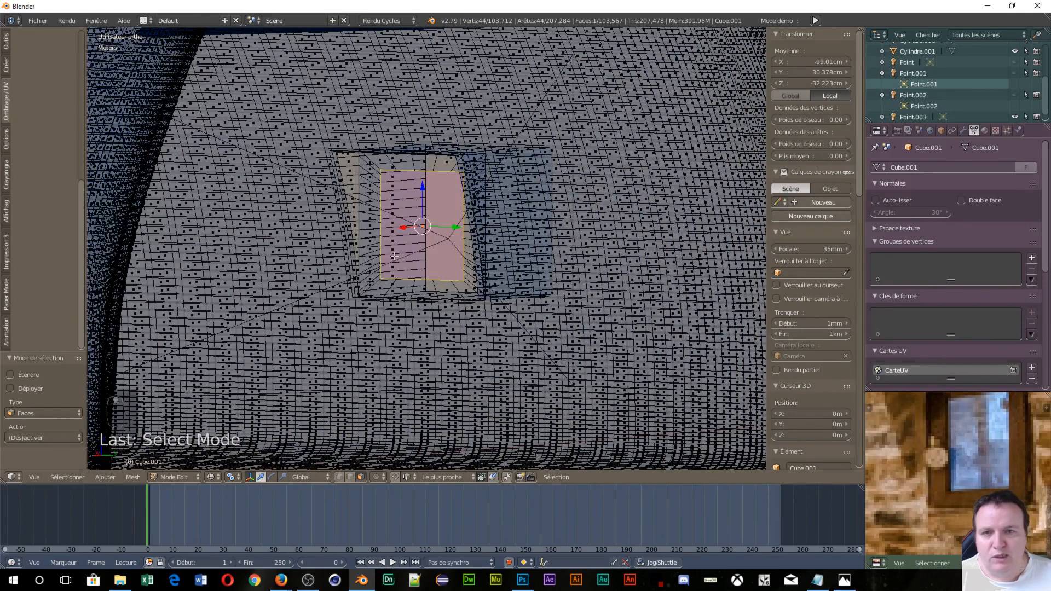
pyautogui.scroll(4, 394, 256)
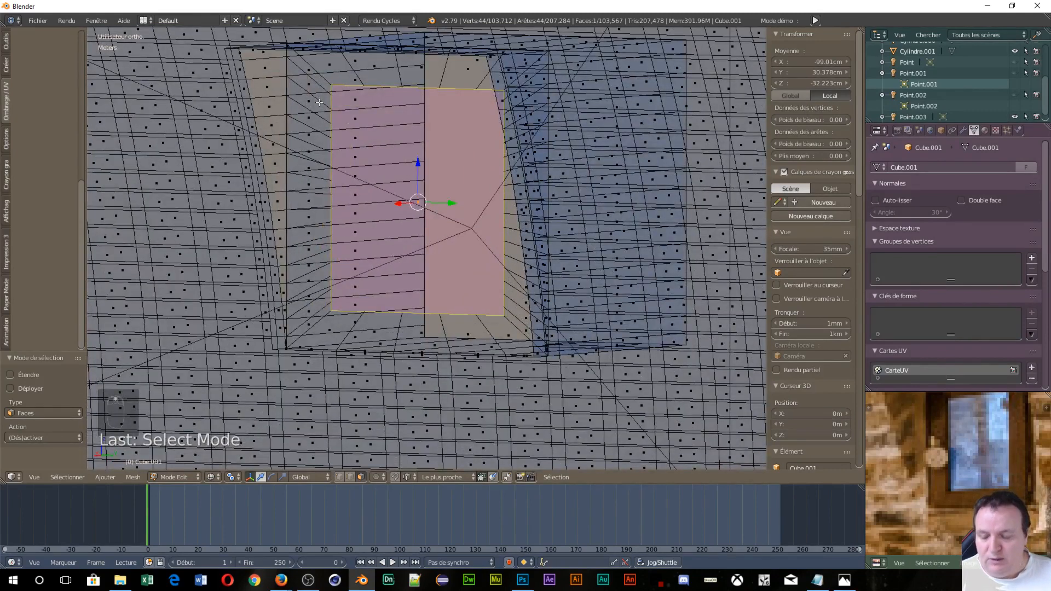
pyautogui.press('c')
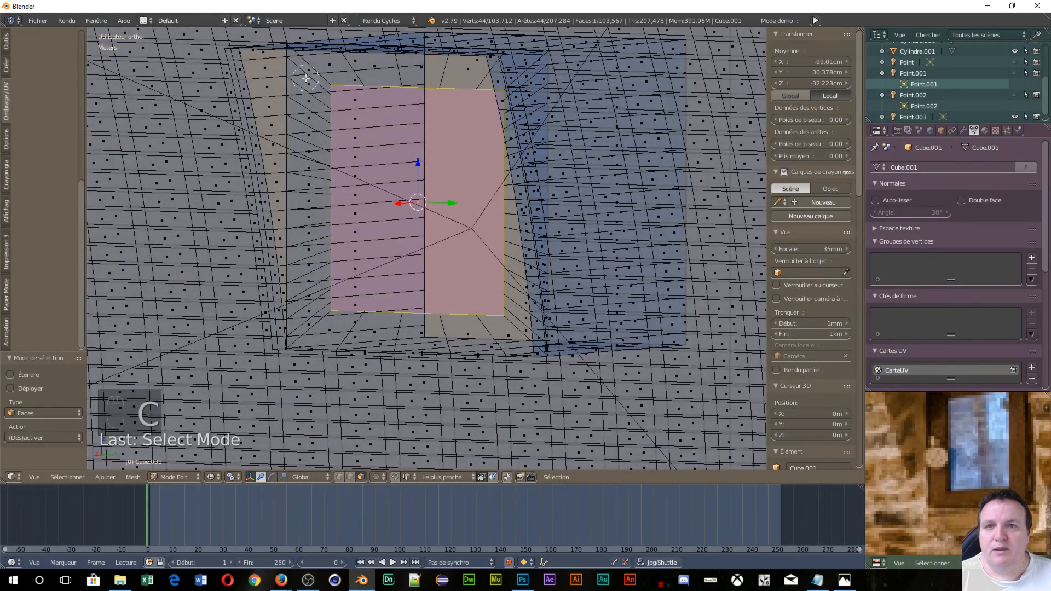
pyautogui.moveTo(306, 68)
pyautogui.mouseDown()
pyautogui.moveTo(310, 334)
pyautogui.moveTo(307, 246)
pyautogui.mouseUp()
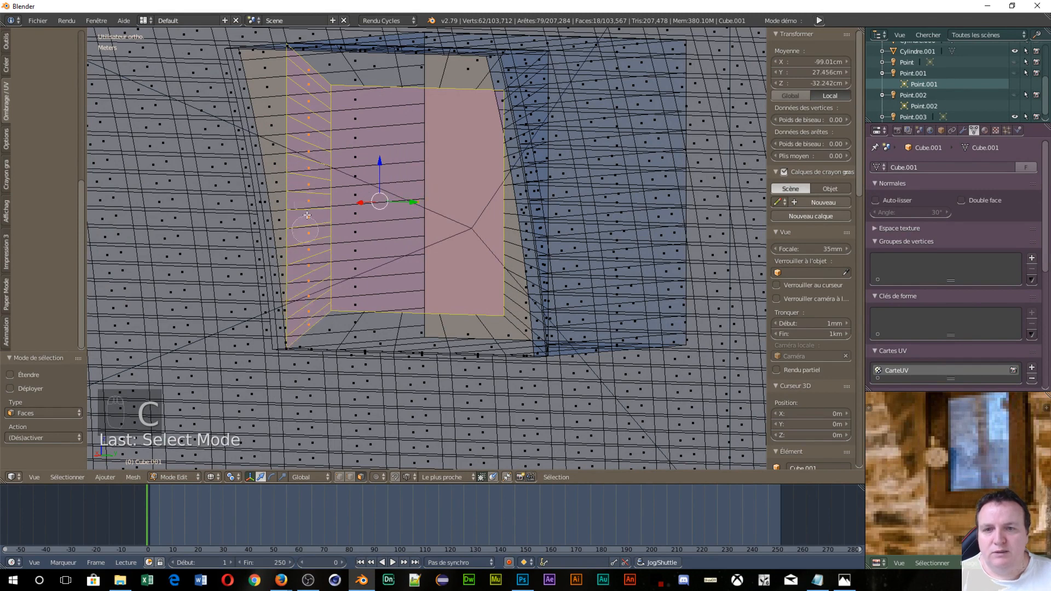
pyautogui.click(265, 67)
pyautogui.moveTo(261, 64)
pyautogui.mouseDown()
pyautogui.moveTo(279, 115)
pyautogui.moveTo(293, 262)
pyautogui.moveTo(285, 287)
pyautogui.moveTo(298, 333)
pyautogui.mouseUp()
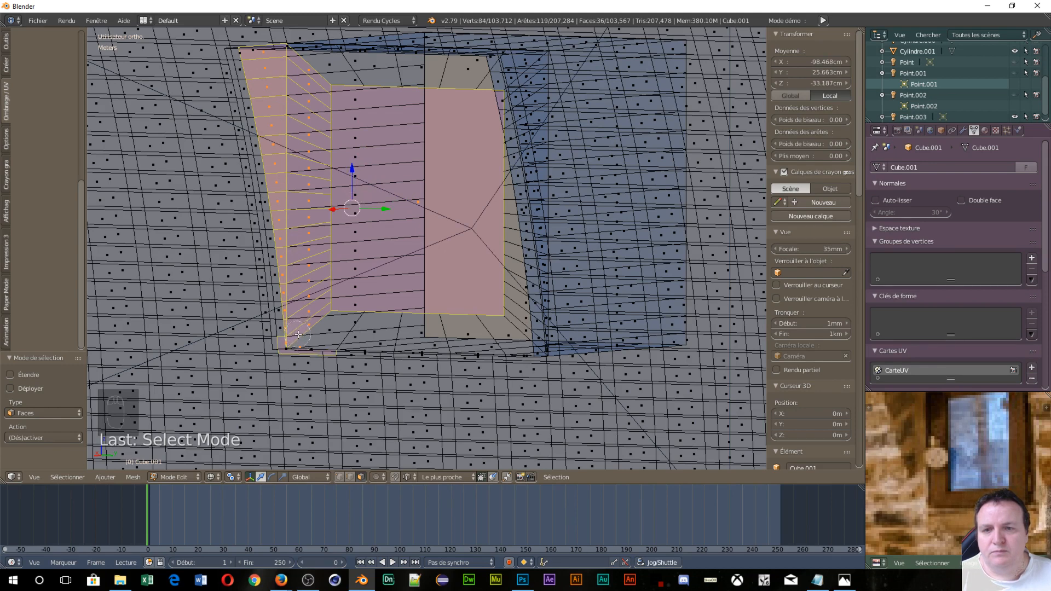
# - Extend the circle selection over the recess's lower and upper faces and the lower part of its opposite side
pyautogui.moveTo(298, 335); pyautogui.dragTo(438, 329)
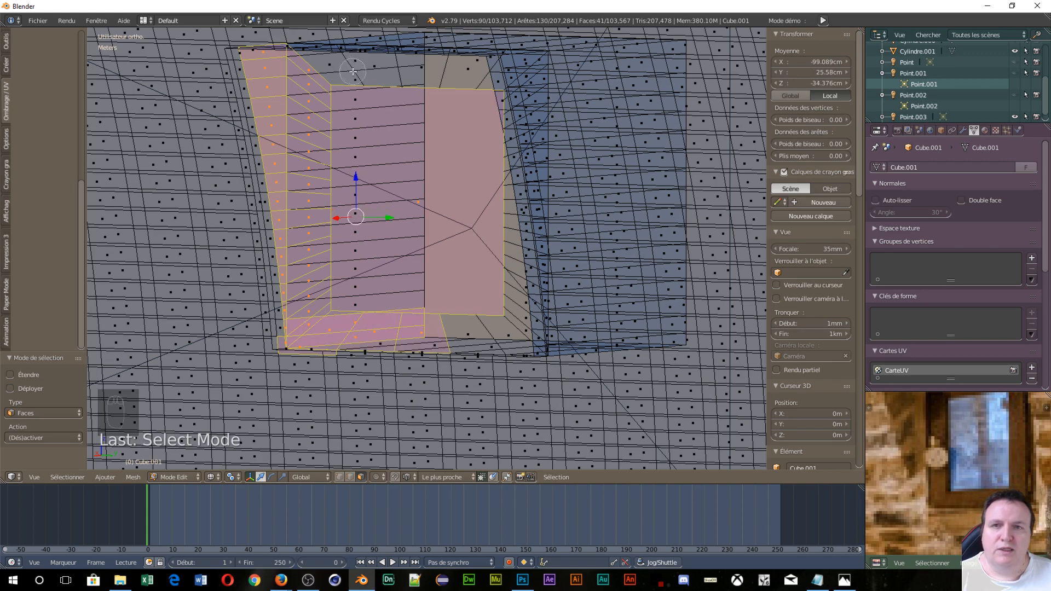
pyautogui.moveTo(372, 73)
pyautogui.mouseDown()
pyautogui.moveTo(335, 71)
pyautogui.moveTo(473, 81)
pyautogui.mouseUp()
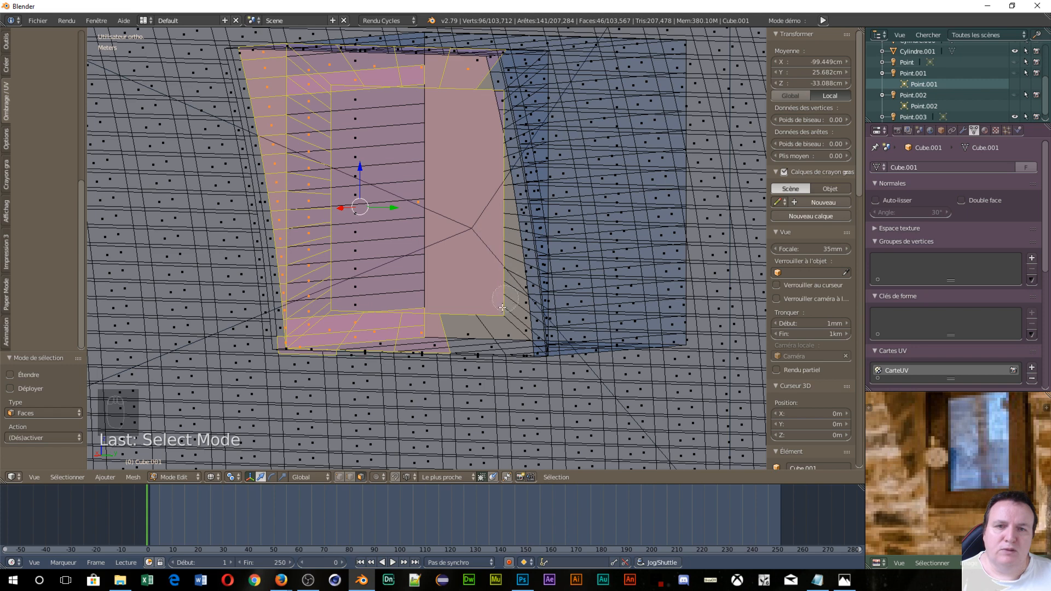
pyautogui.moveTo(511, 316)
pyautogui.mouseDown()
pyautogui.moveTo(510, 330)
pyautogui.moveTo(455, 328)
pyautogui.moveTo(514, 327)
pyautogui.moveTo(514, 239)
pyautogui.mouseUp()
pyautogui.rightClick(479, 239)
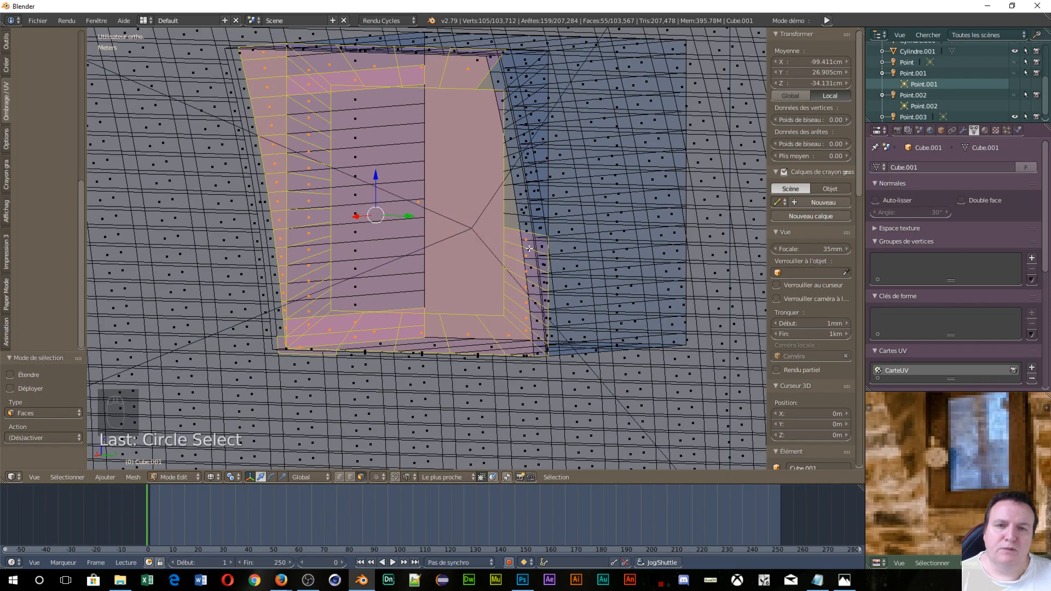
# - Add the part of the window recess protruding outside the cellar's side wall to the selection with Border Select
pyautogui.scroll(-15, 488, 230)
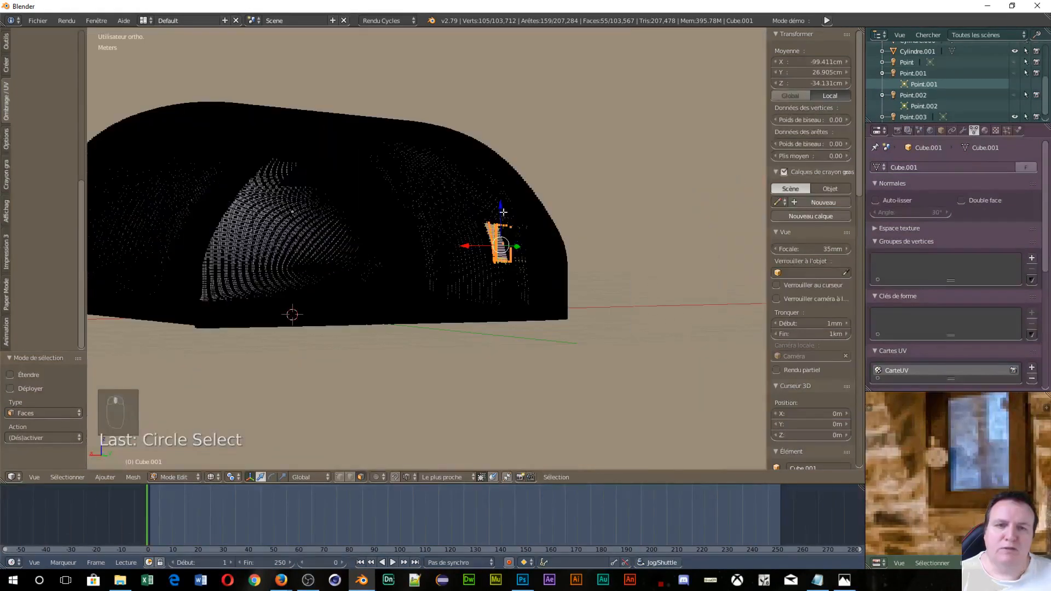
pyautogui.moveTo(503, 212); pyautogui.dragTo(532, 314, button='middle')
pyautogui.scroll(8, 528, 273)
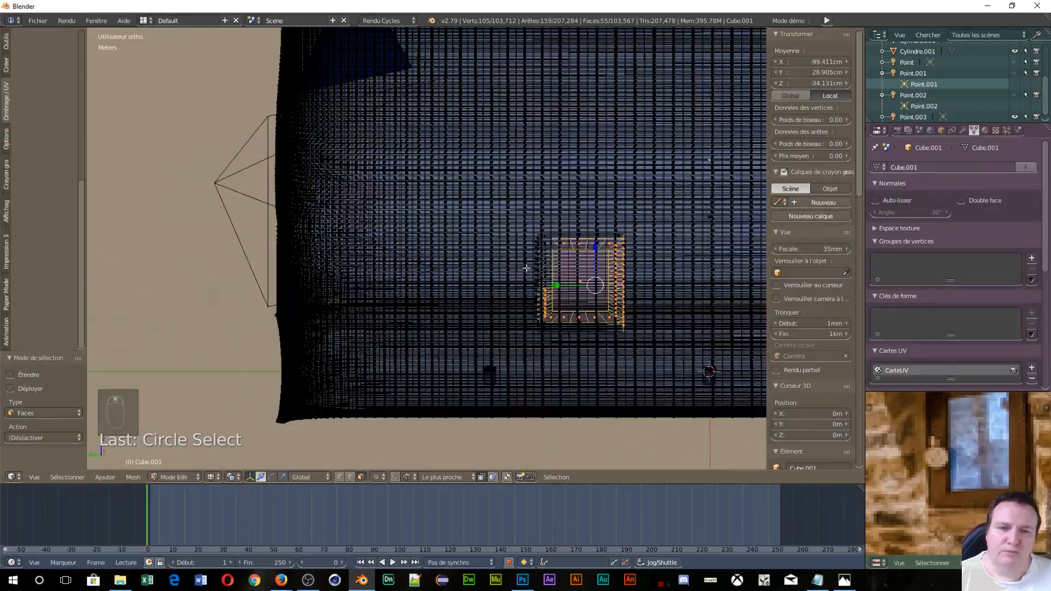
pyautogui.keyDown('shift'); pyautogui.moveTo(625, 271); pyautogui.dragTo(328, 203, button='middle'); pyautogui.keyUp('shift')
pyautogui.scroll(1, 510, 289)
pyautogui.moveTo(509, 290); pyautogui.dragTo(583, 322, button='middle')
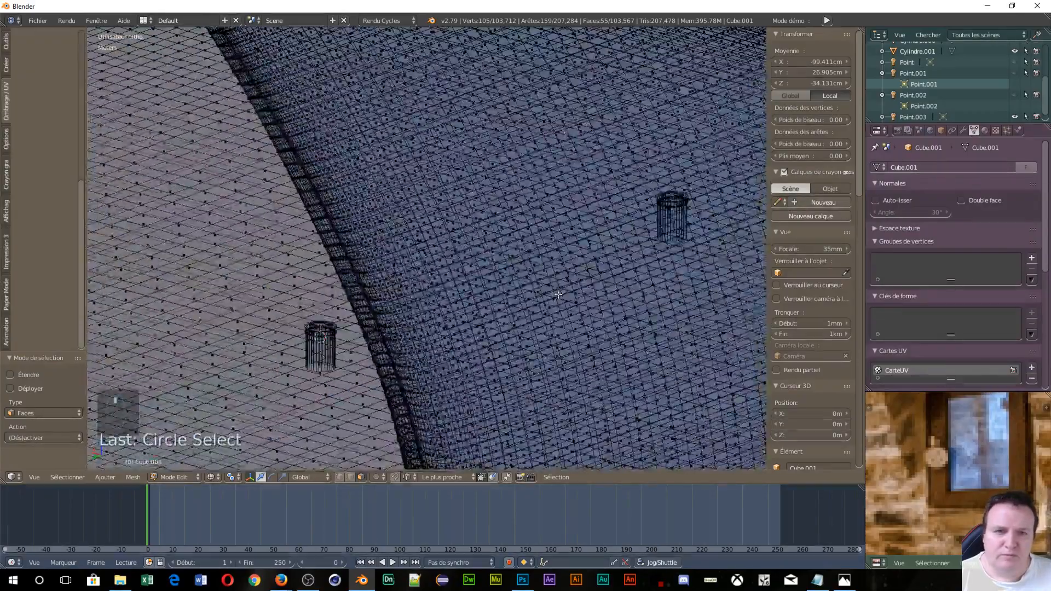
pyautogui.scroll(-8, 583, 322)
pyautogui.moveTo(620, 275); pyautogui.dragTo(634, 199, button='middle')
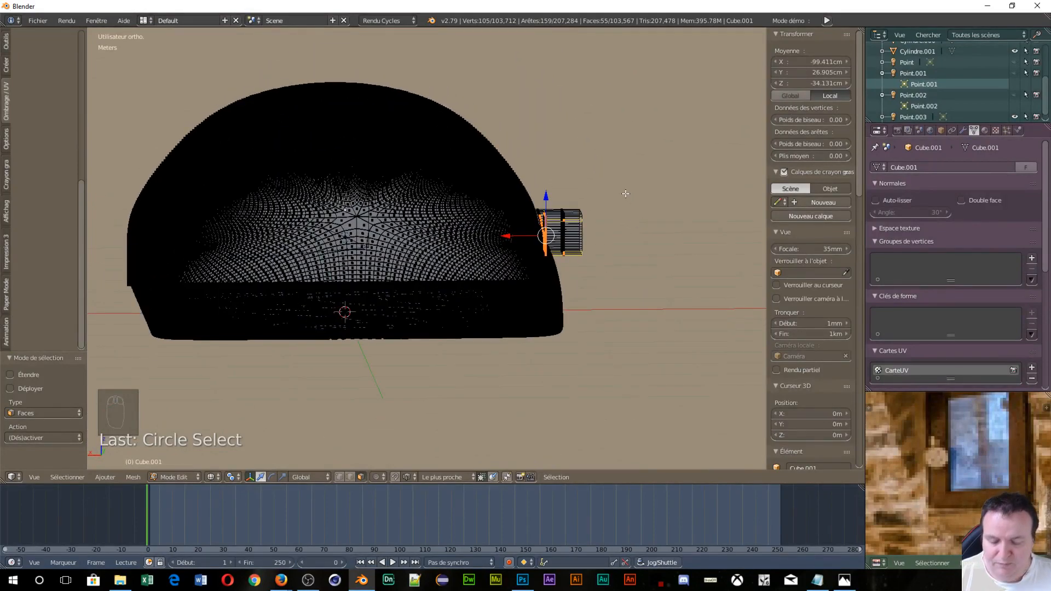
pyautogui.press('b')
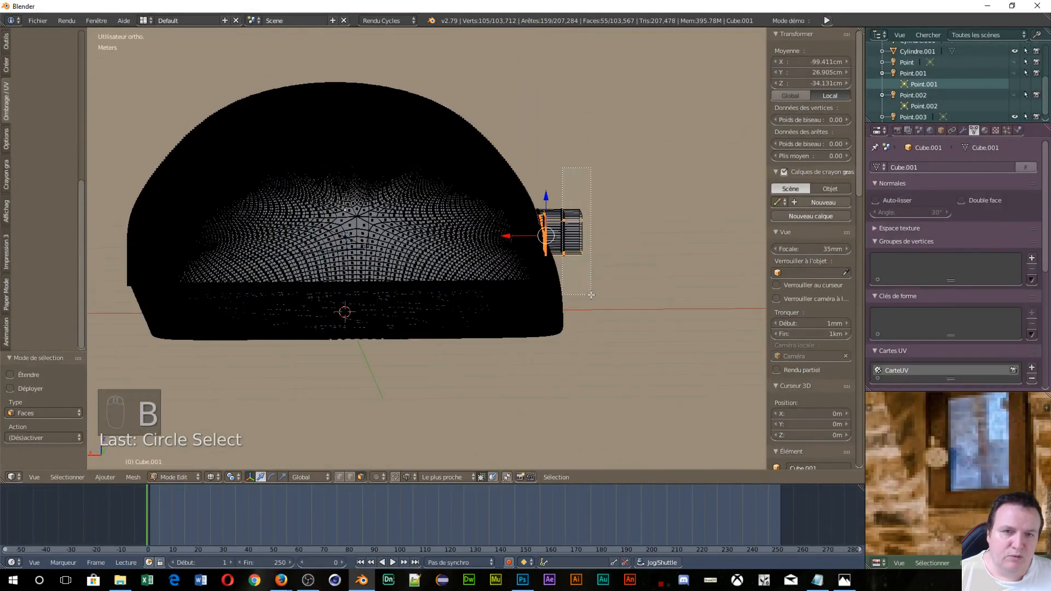
pyautogui.moveTo(591, 295); pyautogui.dragTo(594, 296)
# - Add the remaining unselected faces on the outside of the window recess to the selection with Circle Select
pyautogui.moveTo(622, 263); pyautogui.dragTo(509, 285, button='middle')
pyautogui.scroll(5, 556, 172)
pyautogui.keyDown('shift'); pyautogui.moveTo(629, 104); pyautogui.dragTo(397, 328, button='middle'); pyautogui.keyUp('shift')
pyautogui.scroll(5, 430, 358)
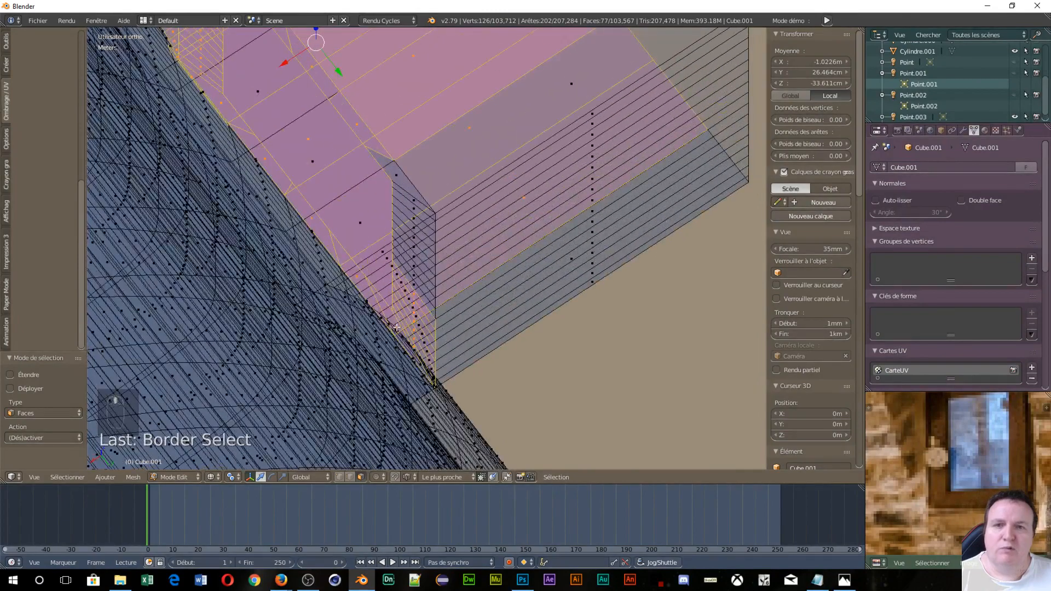
pyautogui.scroll(-3, 388, 308)
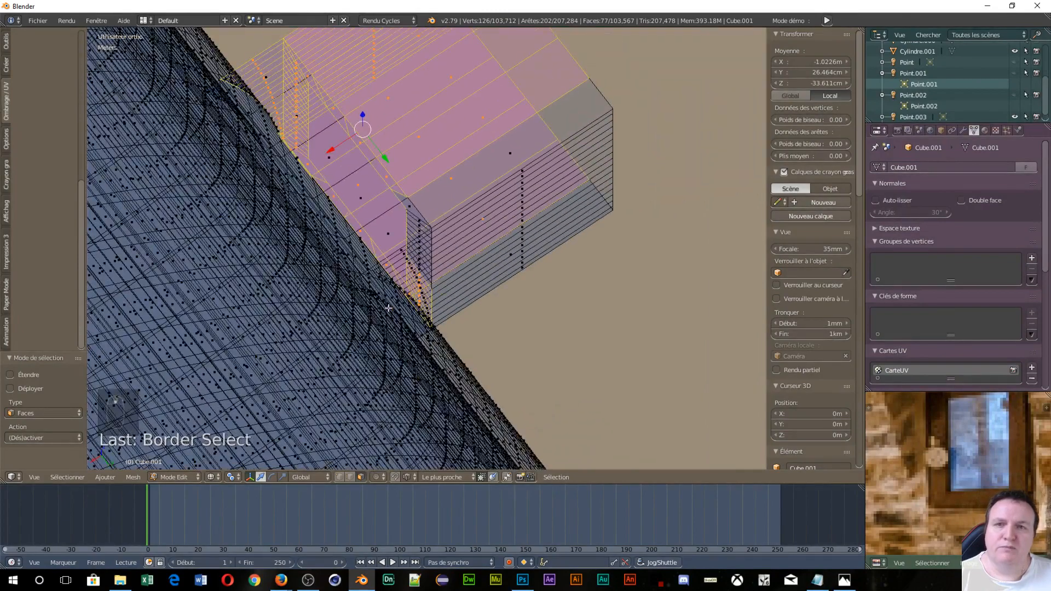
pyautogui.press('c')
pyautogui.click(277, 72)
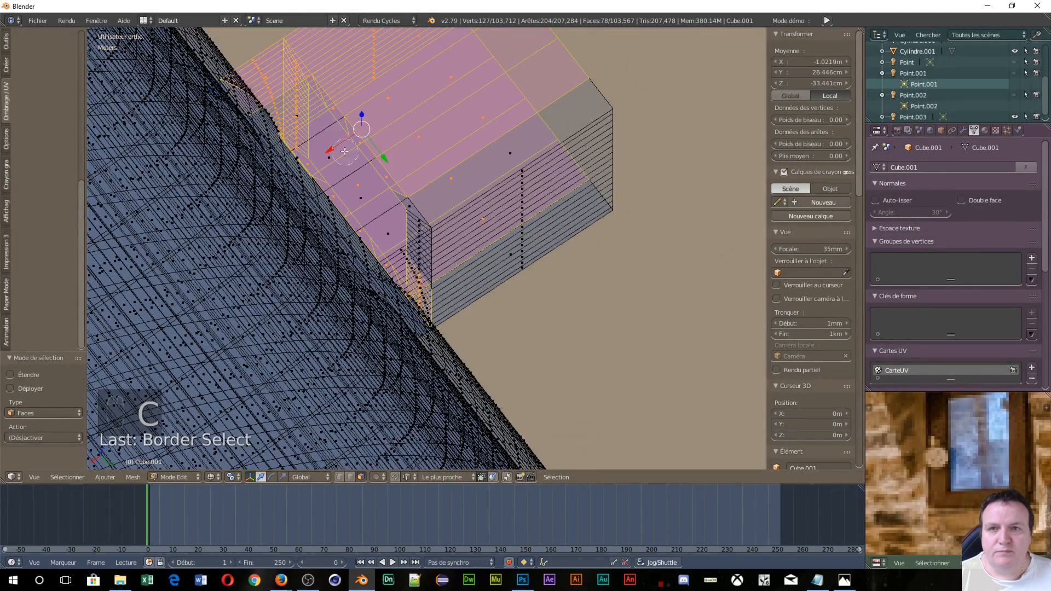
pyautogui.moveTo(298, 118)
pyautogui.mouseDown()
pyautogui.moveTo(431, 279)
pyautogui.moveTo(417, 177)
pyautogui.moveTo(528, 146)
pyautogui.moveTo(527, 277)
pyautogui.moveTo(478, 182)
pyautogui.mouseUp()
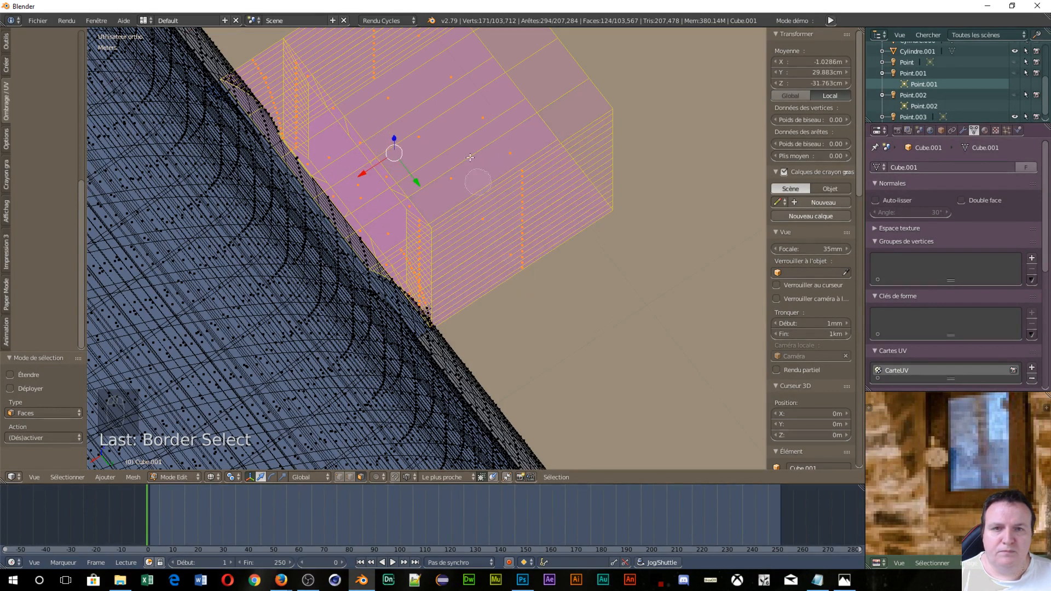
pyautogui.rightClick(408, 211)
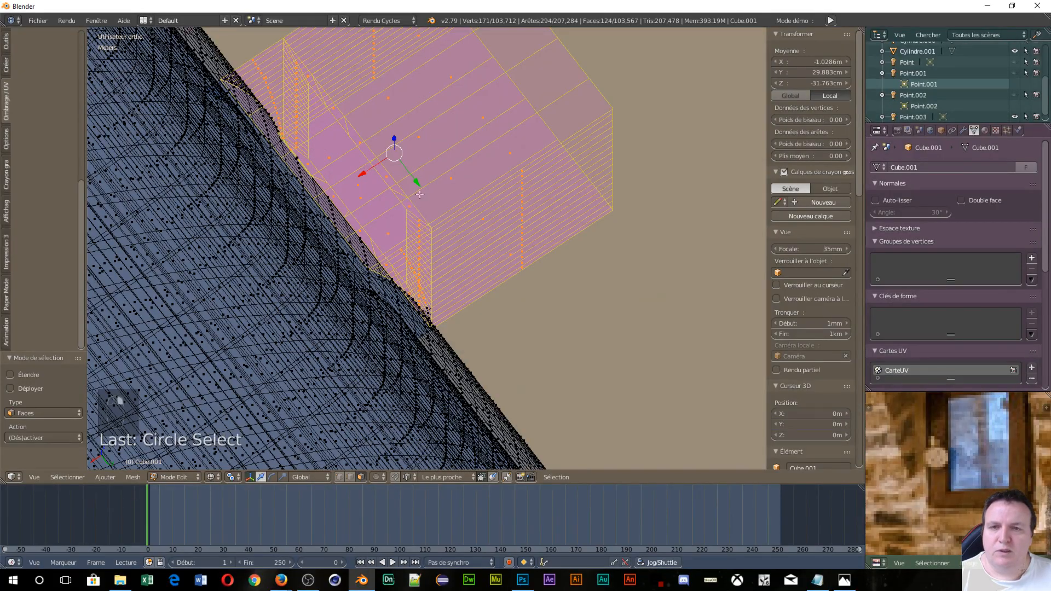
# - Add the missed faces where the window recess meets the curved cellar wall, down to its lower corner, to the selection
pyautogui.moveTo(407, 210); pyautogui.dragTo(394, 164, button='middle')
pyautogui.moveTo(446, 282); pyautogui.dragTo(424, 192, button='middle')
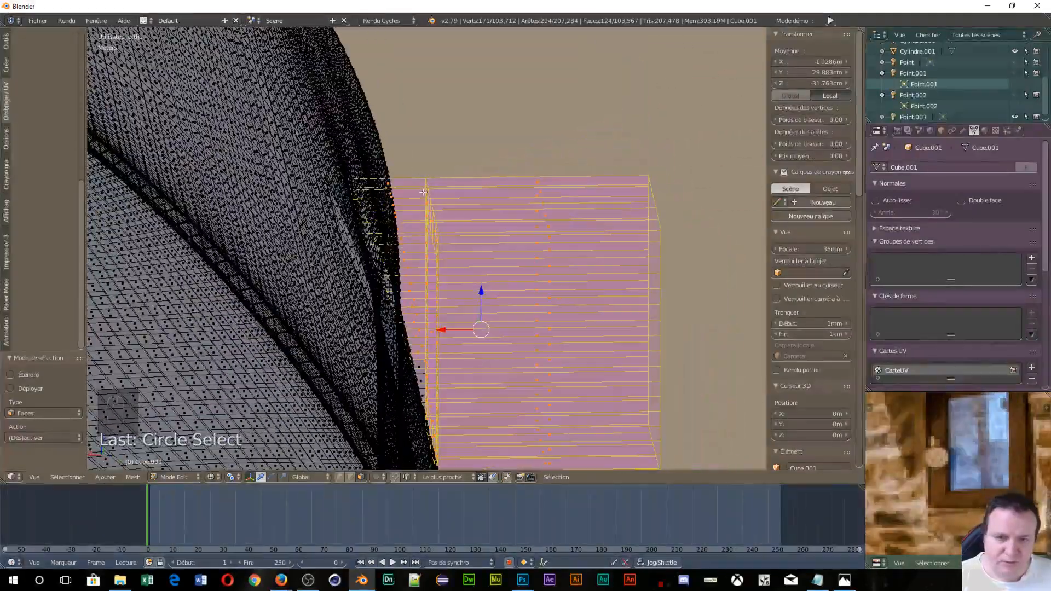
pyautogui.press('c')
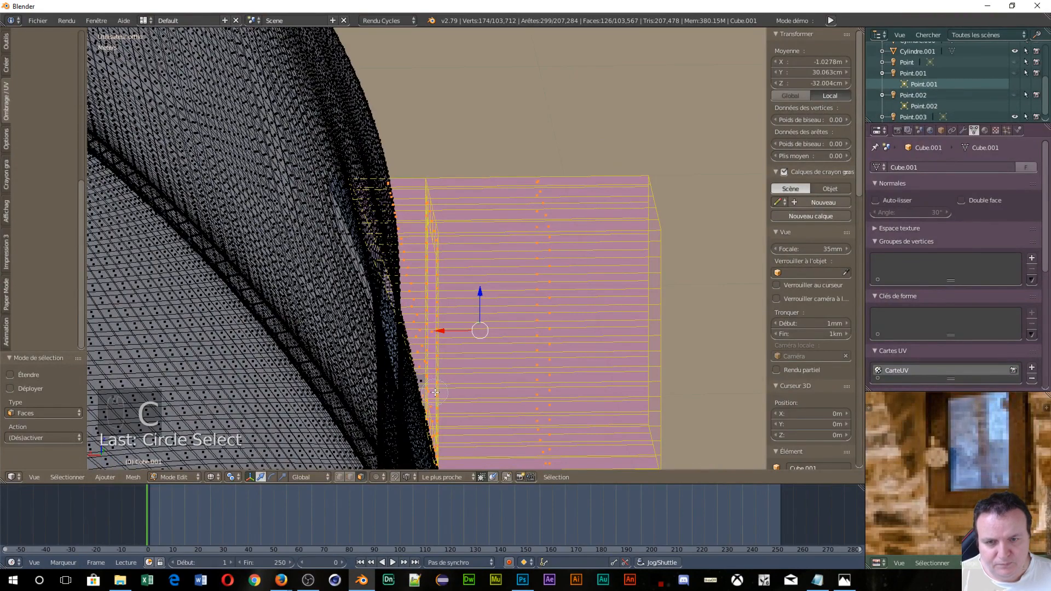
pyautogui.moveTo(442, 381); pyautogui.dragTo(471, 66, button='middle')
pyautogui.scroll(1, 459, 414)
pyautogui.scroll(8, 459, 415)
pyautogui.keyDown('shift'); pyautogui.moveTo(483, 427); pyautogui.dragTo(506, 30, button='middle'); pyautogui.keyUp('shift')
pyautogui.keyDown('shift'); pyautogui.moveTo(507, 467); pyautogui.dragTo(511, 409, button='middle'); pyautogui.keyUp('shift')
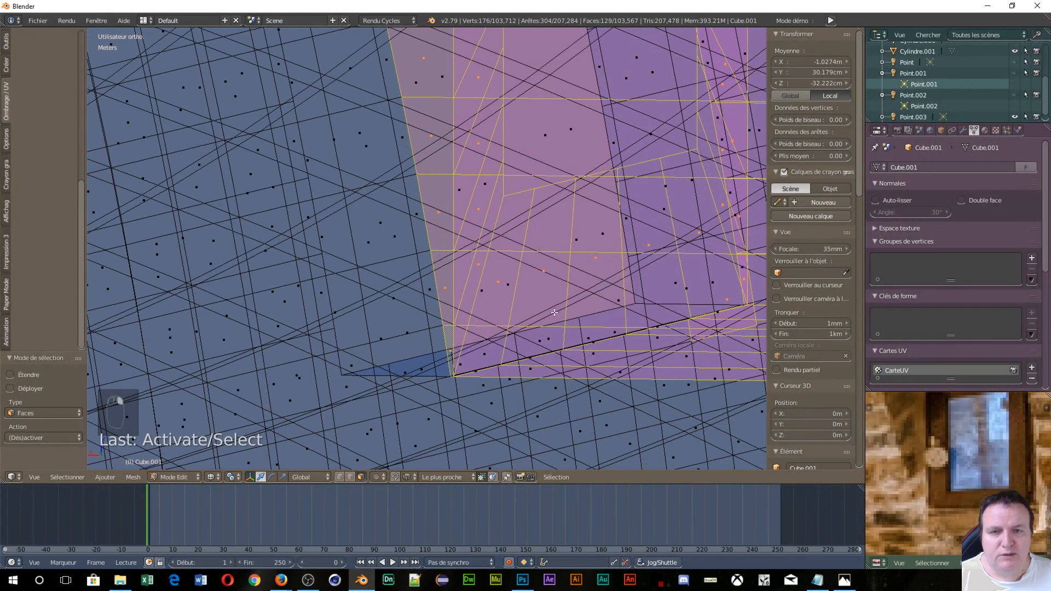
# - Deselect the stray face extending past the window recess's lower corner
pyautogui.scroll(-3, 554, 312)
pyautogui.moveTo(562, 276); pyautogui.dragTo(374, 296, button='middle')
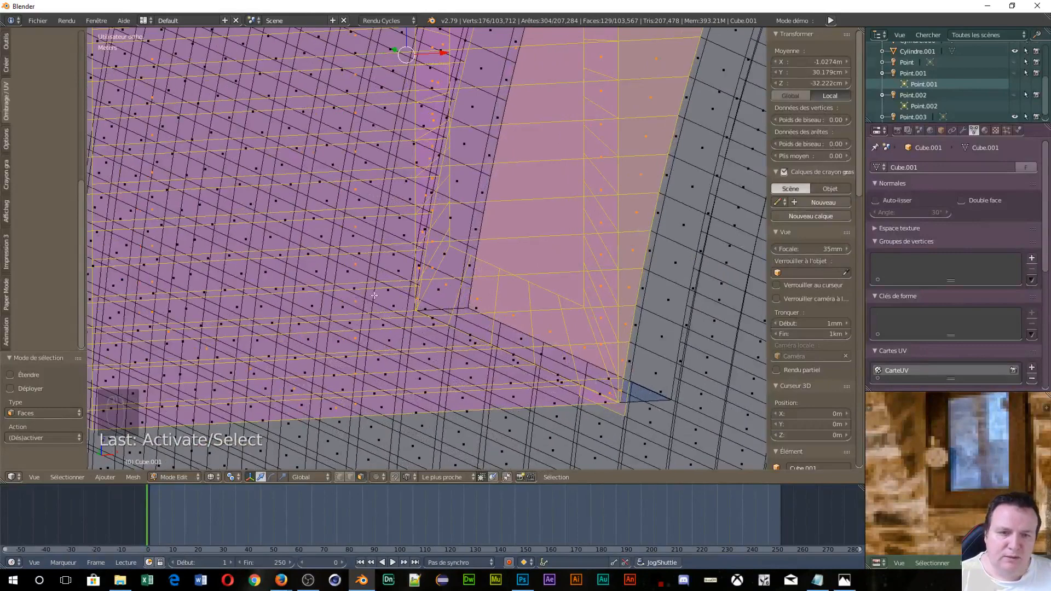
pyautogui.scroll(1, 594, 422)
pyautogui.scroll(-2, 594, 419)
pyautogui.scroll(2, 594, 415)
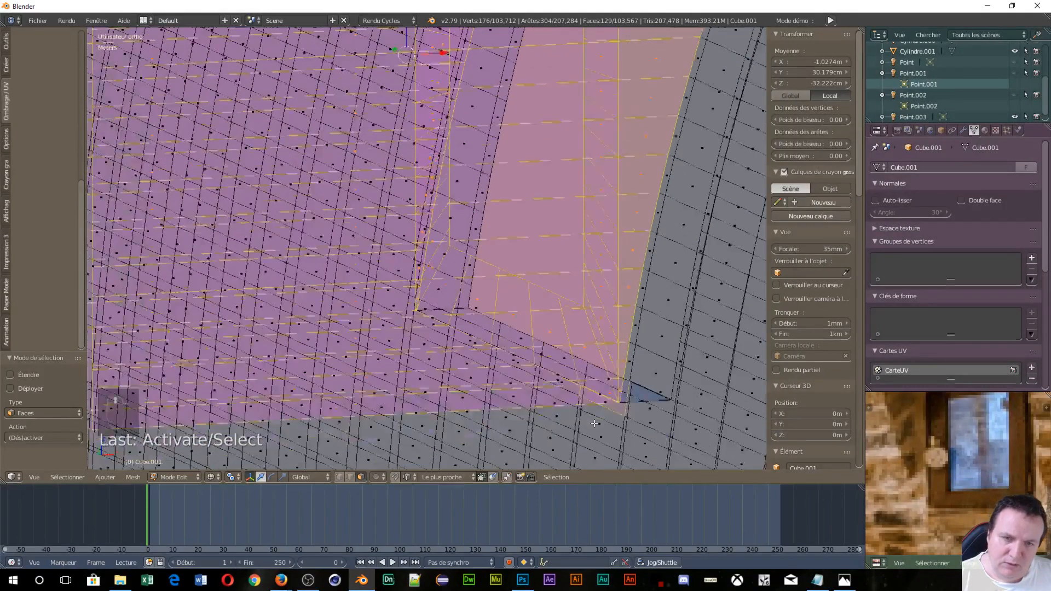
pyautogui.keyDown('shift'); pyautogui.moveTo(593, 414); pyautogui.dragTo(350, 278, button='middle'); pyautogui.keyUp('shift')
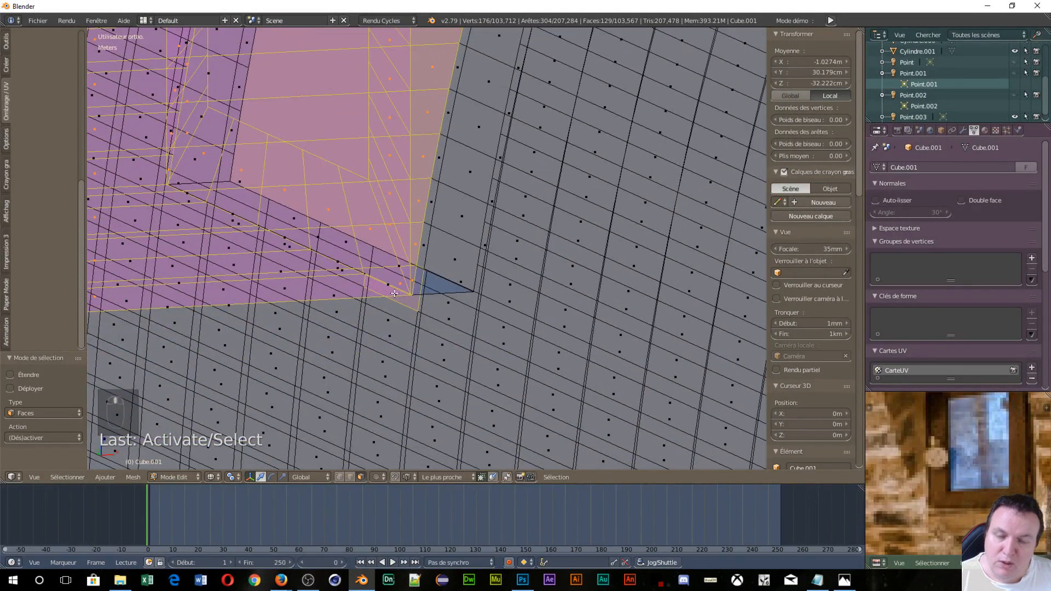
pyautogui.scroll(4, 402, 309)
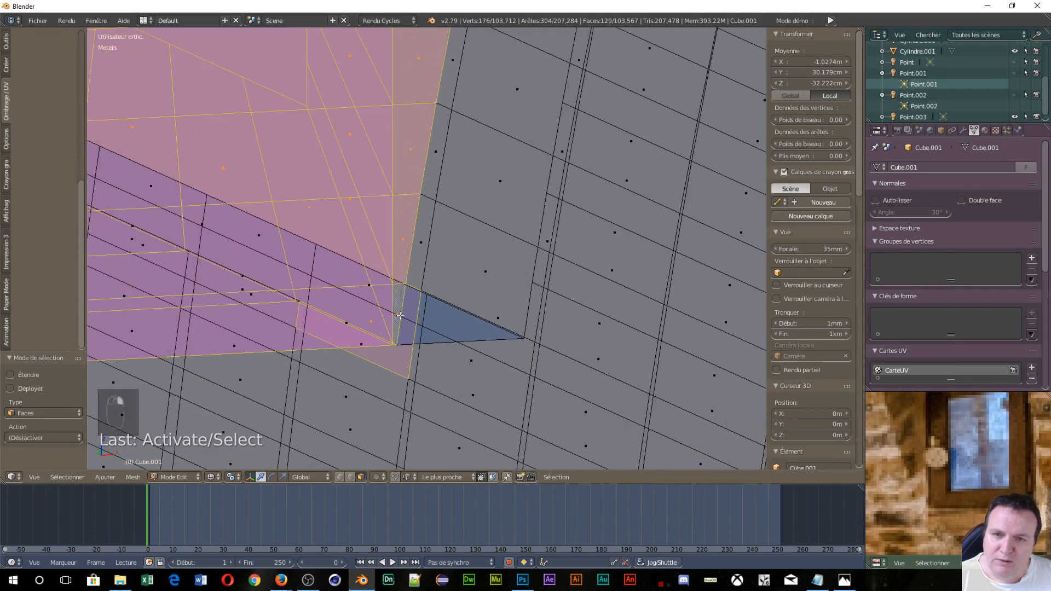
pyautogui.scroll(-5, 368, 343)
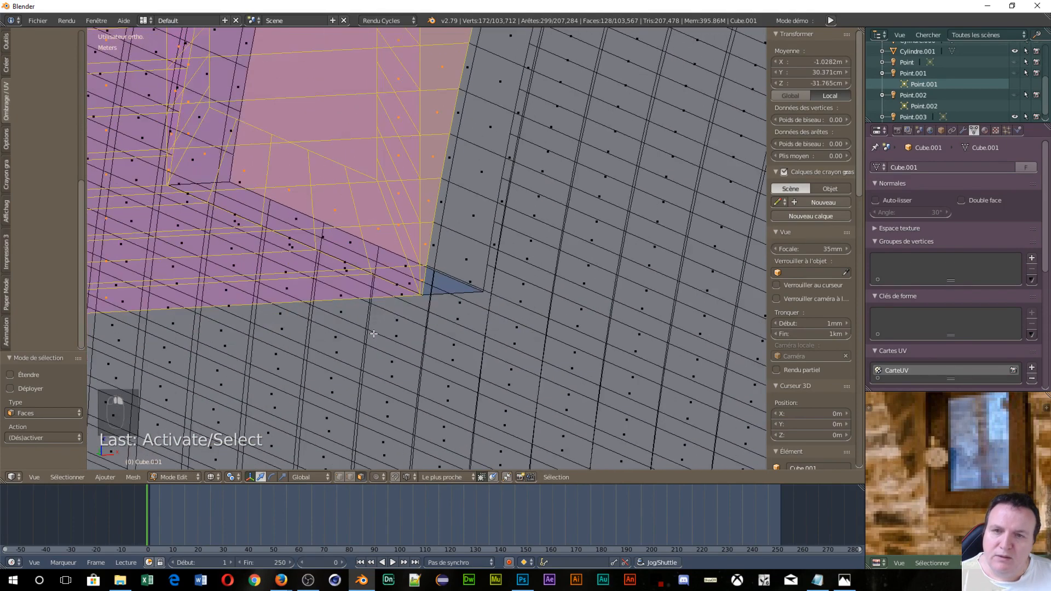
# - Add the last missing faces at the recess's edges to the selection and check the selected recess from the camera view
pyautogui.moveTo(367, 344)
pyautogui.mouseDown(button='middle')
pyautogui.moveTo(325, 378)
pyautogui.moveTo(382, 325)
pyautogui.moveTo(386, 346)
pyautogui.mouseUp(button='middle')
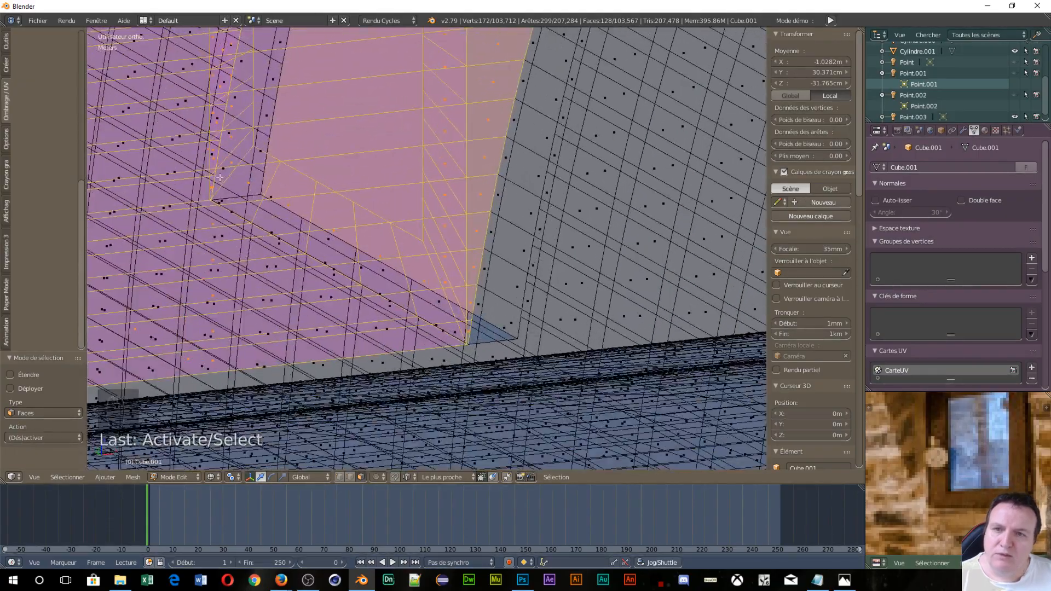
pyautogui.scroll(-2, 245, 154)
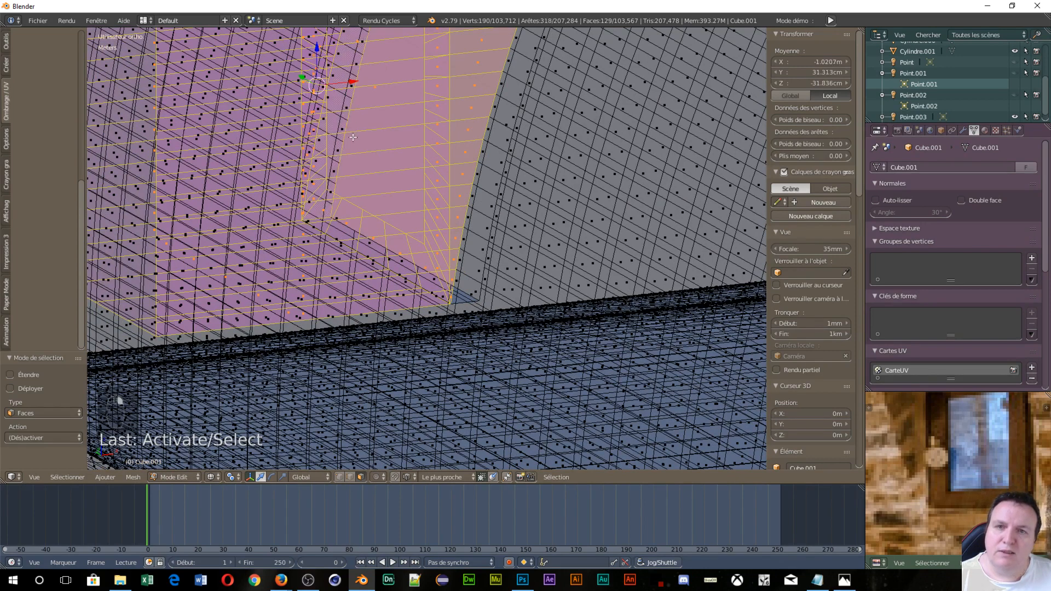
pyautogui.moveTo(362, 224); pyautogui.dragTo(455, 219, button='middle')
pyautogui.scroll(-5, 572, 169)
pyautogui.press('KP_0')
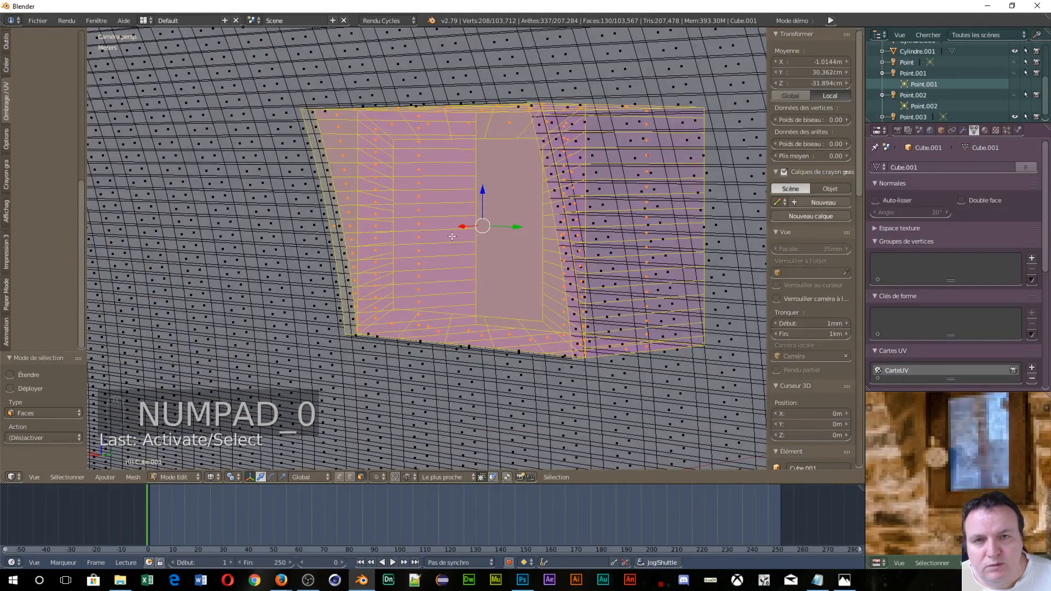
pyautogui.scroll(3, 452, 236)
pyautogui.scroll(-3, 451, 238)
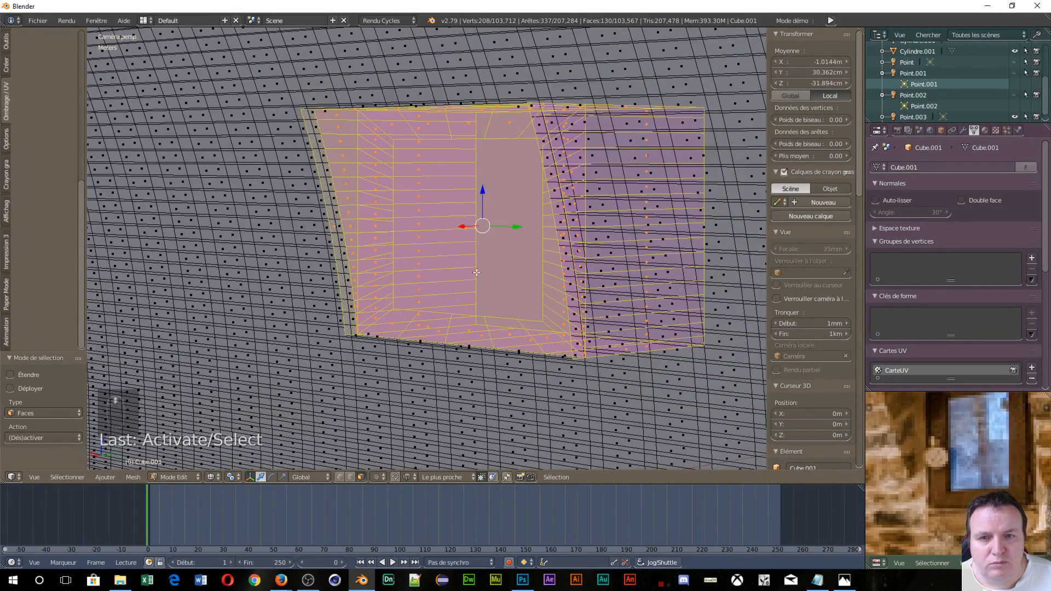
pyautogui.moveTo(533, 315); pyautogui.dragTo(427, 321, button='middle')
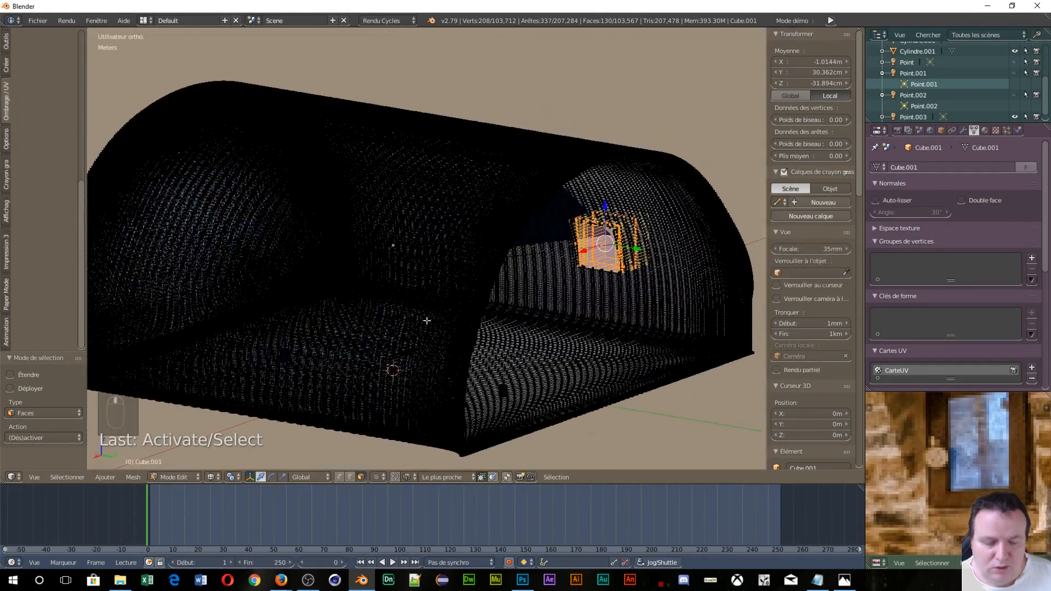
# - From the camera view, add the missed faces along the window recess's lower edge to the selection
pyautogui.press('KP_0')
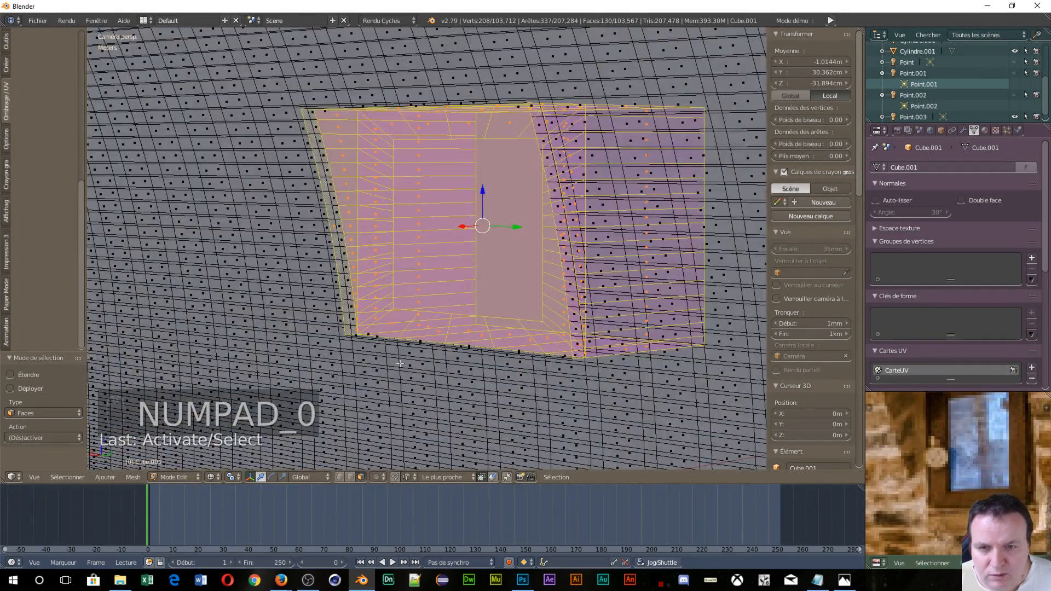
pyautogui.scroll(1, 400, 364)
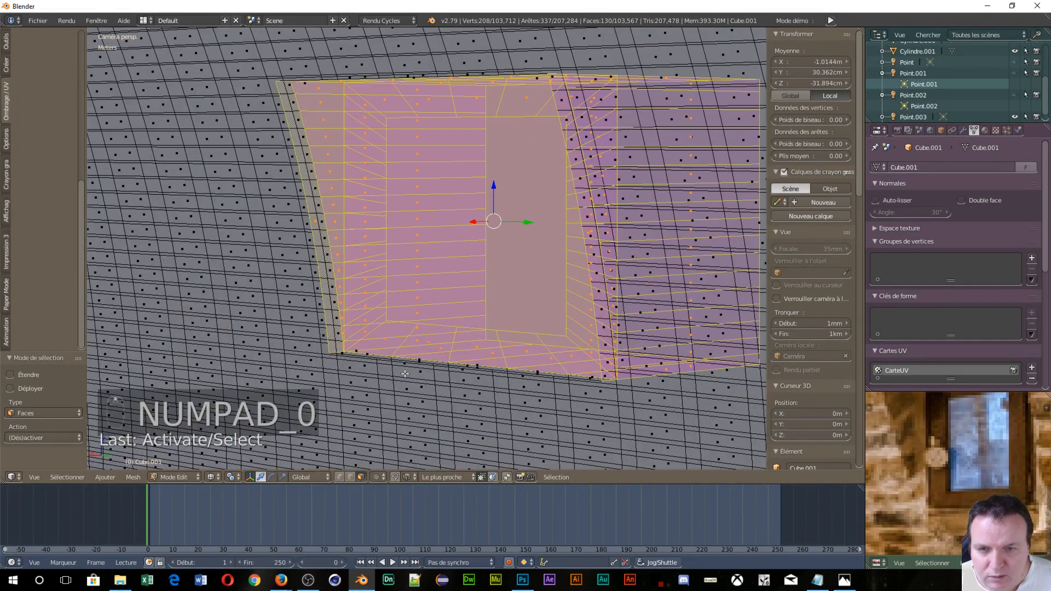
pyautogui.keyDown('shift'); pyautogui.rightClick(344, 354); pyautogui.keyUp('shift')
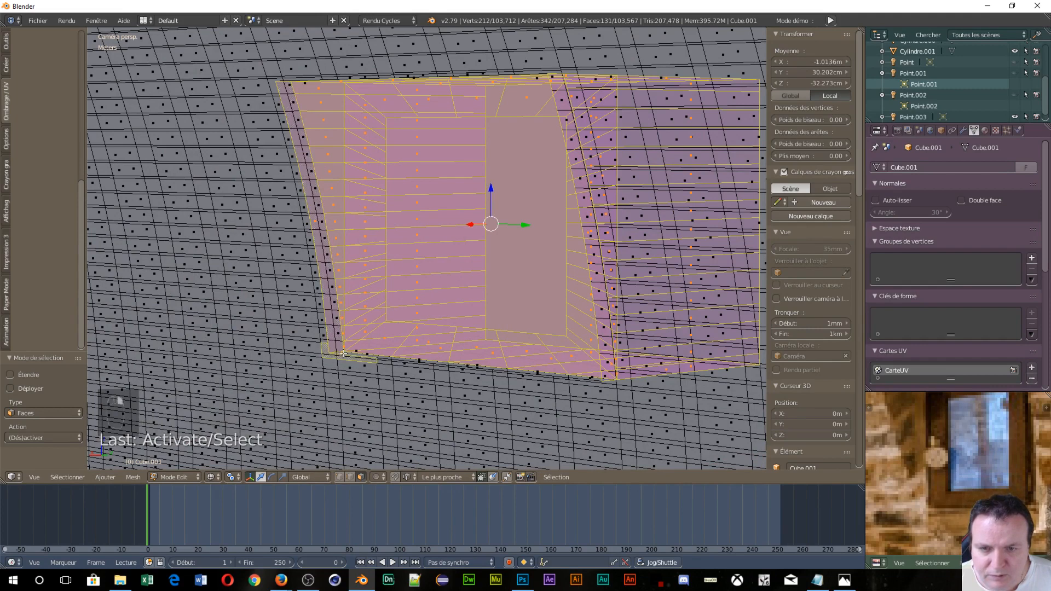
pyautogui.keyDown('shift'); pyautogui.rightClick(344, 355); pyautogui.keyUp('shift')
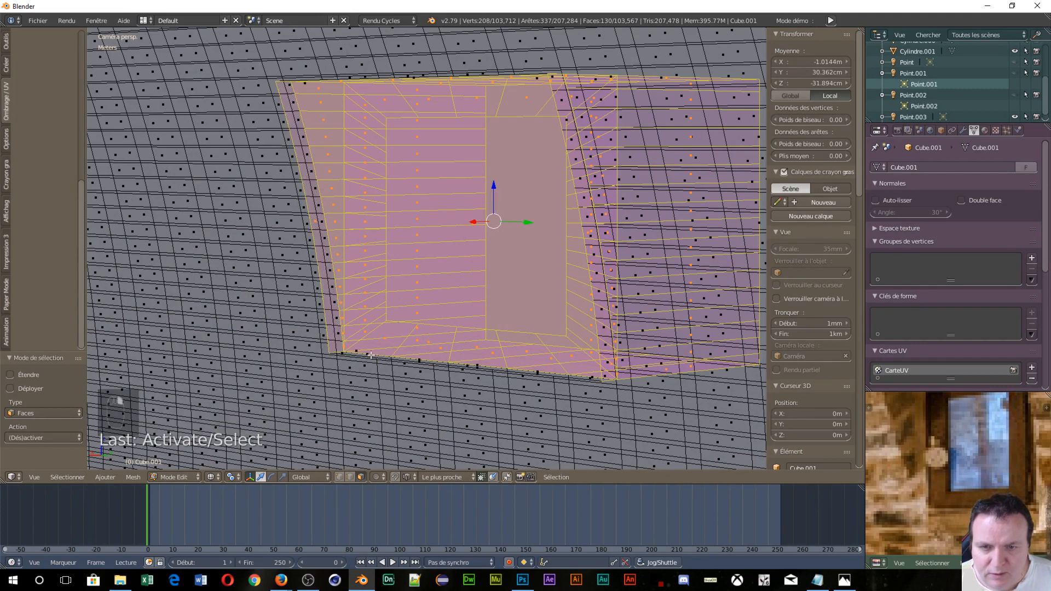
pyautogui.keyDown('shift'); pyautogui.rightClick(370, 355); pyautogui.keyUp('shift')
pyautogui.keyDown('shift'); pyautogui.rightClick(419, 361); pyautogui.keyUp('shift')
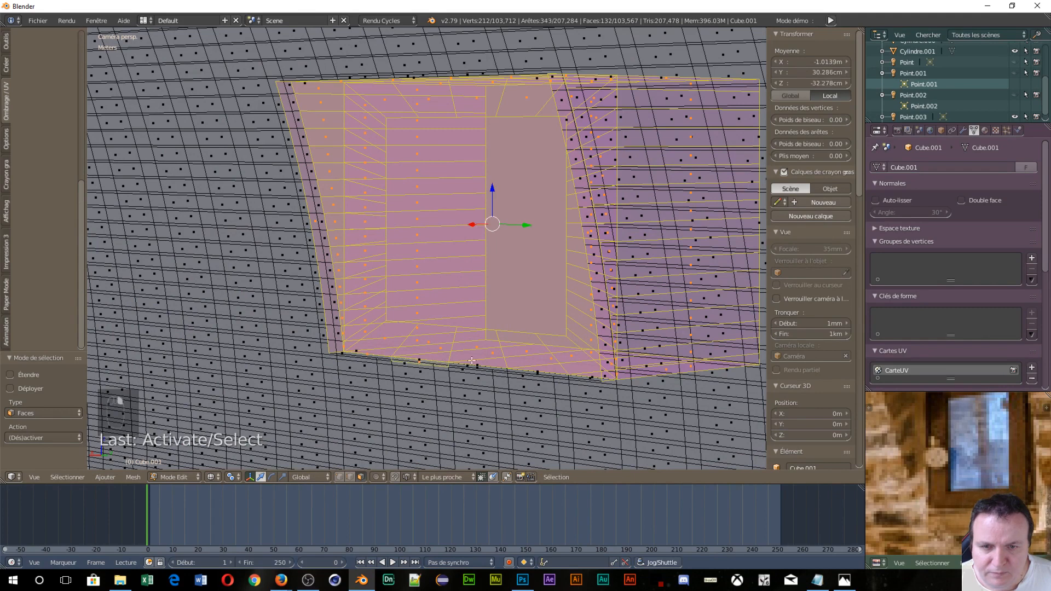
pyautogui.keyDown('shift'); pyautogui.rightClick(474, 364); pyautogui.keyUp('shift')
pyautogui.keyDown('shift'); pyautogui.rightClick(478, 369); pyautogui.keyUp('shift')
pyautogui.keyDown('shift'); pyautogui.rightClick(426, 355); pyautogui.keyUp('shift')
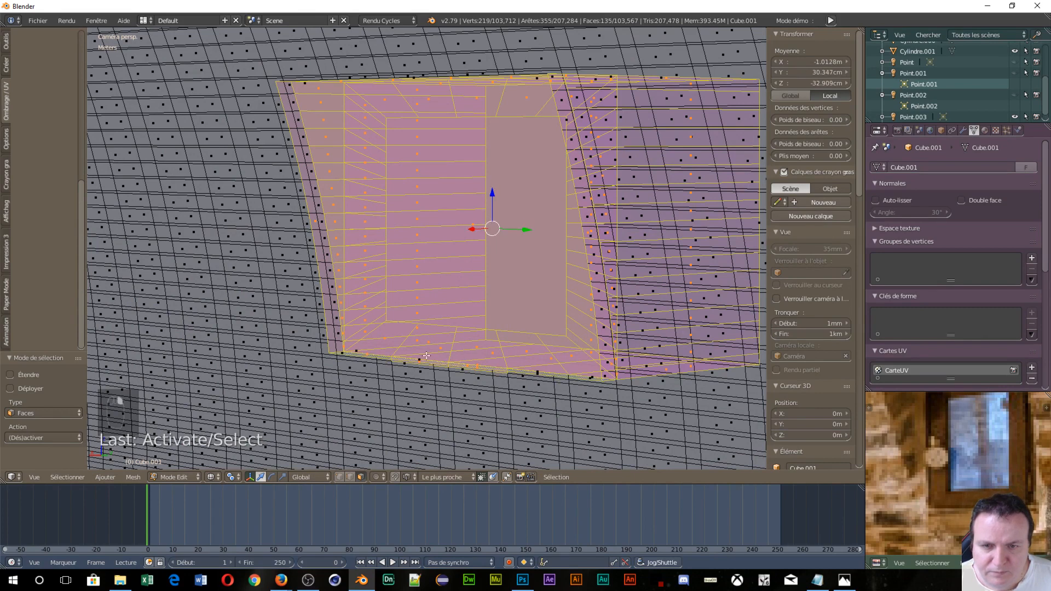
pyautogui.keyDown('shift'); pyautogui.rightClick(375, 353); pyautogui.keyUp('shift')
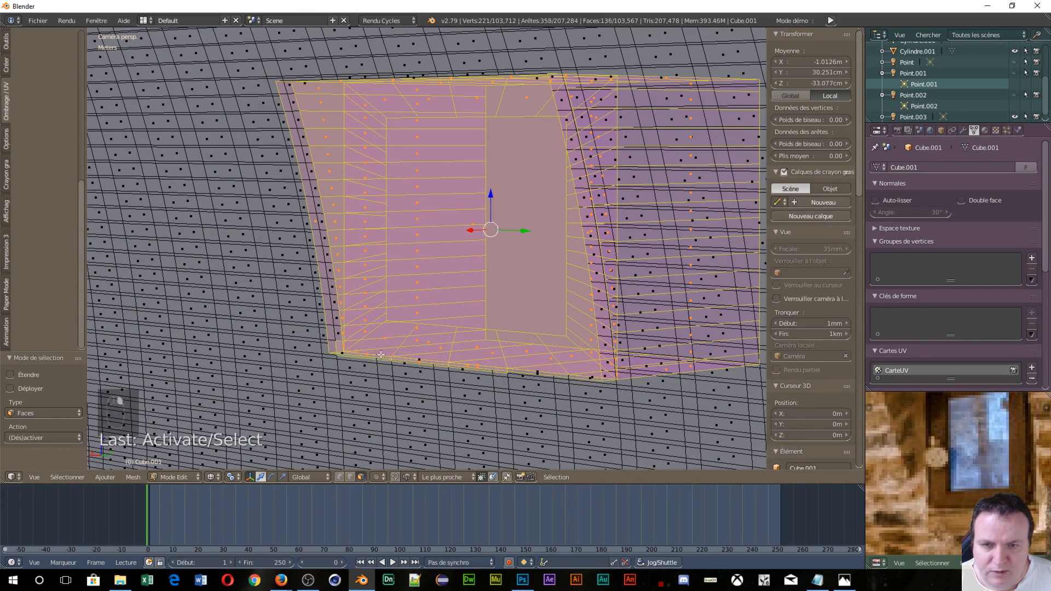
pyautogui.keyDown('shift'); pyautogui.rightClick(357, 349); pyautogui.keyUp('shift')
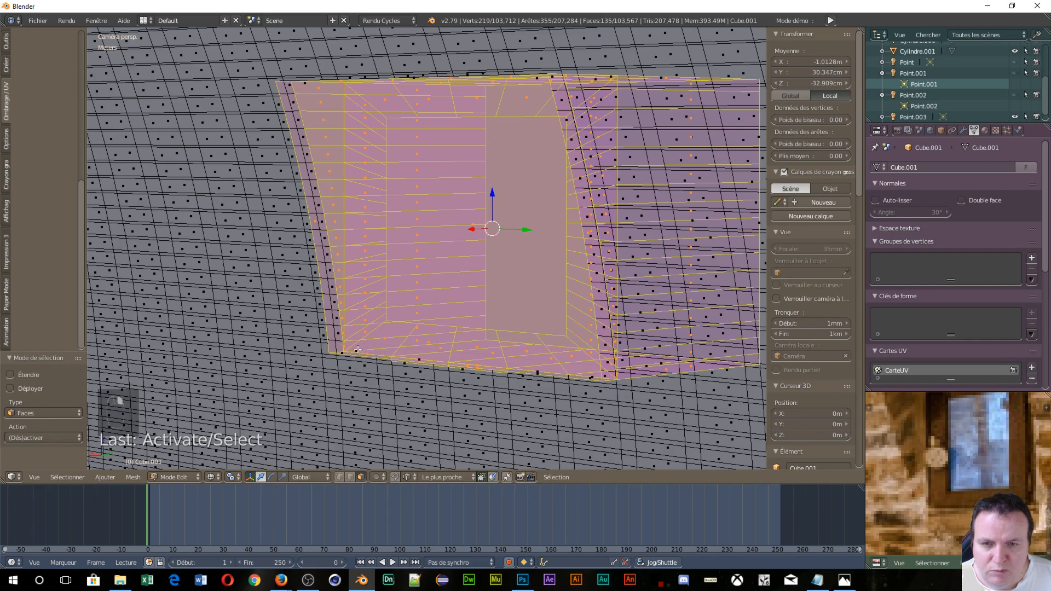
# - Clean up the selection along the recess's lower edge by deselecting the stray cellar wall faces just below it
pyautogui.keyDown('shift'); pyautogui.rightClick(419, 363); pyautogui.keyUp('shift')
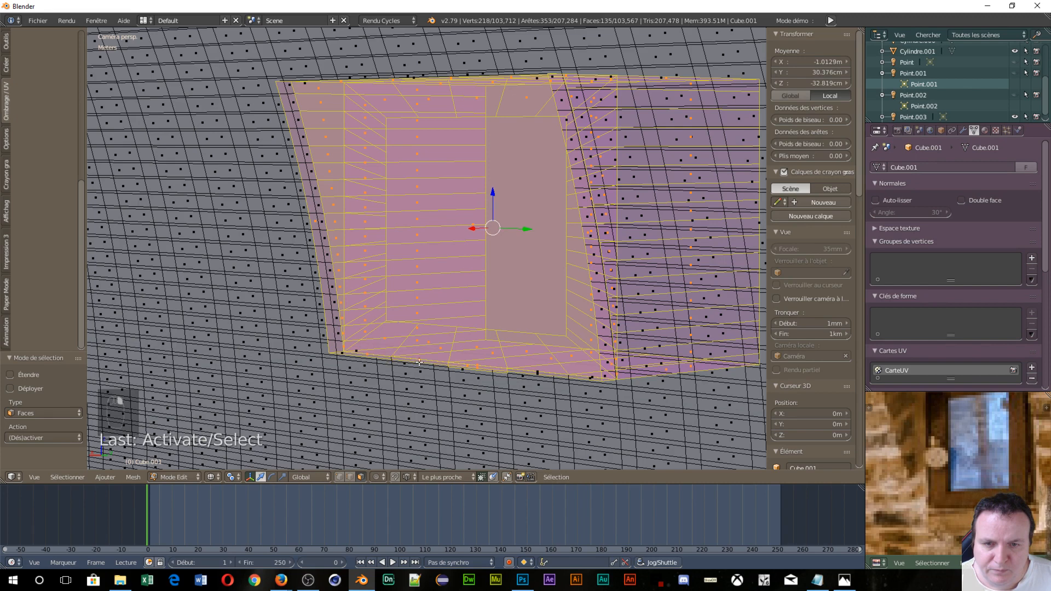
pyautogui.keyDown('shift'); pyautogui.rightClick(431, 363); pyautogui.keyUp('shift')
pyautogui.keyDown('shift'); pyautogui.rightClick(419, 362); pyautogui.keyUp('shift')
pyautogui.keyDown('shift'); pyautogui.rightClick(419, 360); pyautogui.keyUp('shift')
pyautogui.keyDown('shift'); pyautogui.rightClick(417, 362); pyautogui.keyUp('shift')
pyautogui.scroll(5, 478, 187)
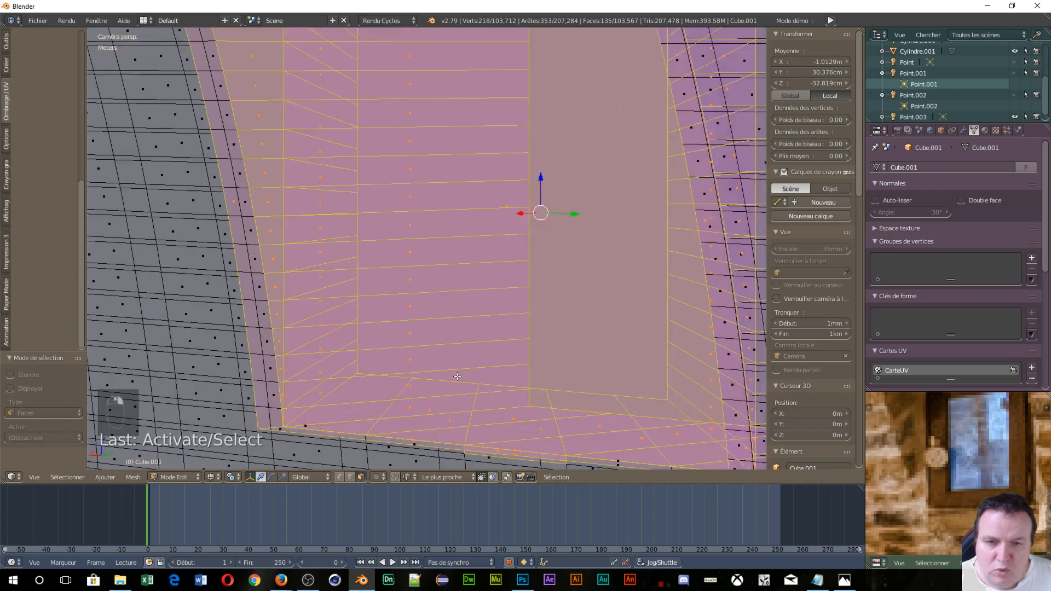
pyautogui.moveTo(478, 187); pyautogui.dragTo(450, 271, button='middle')
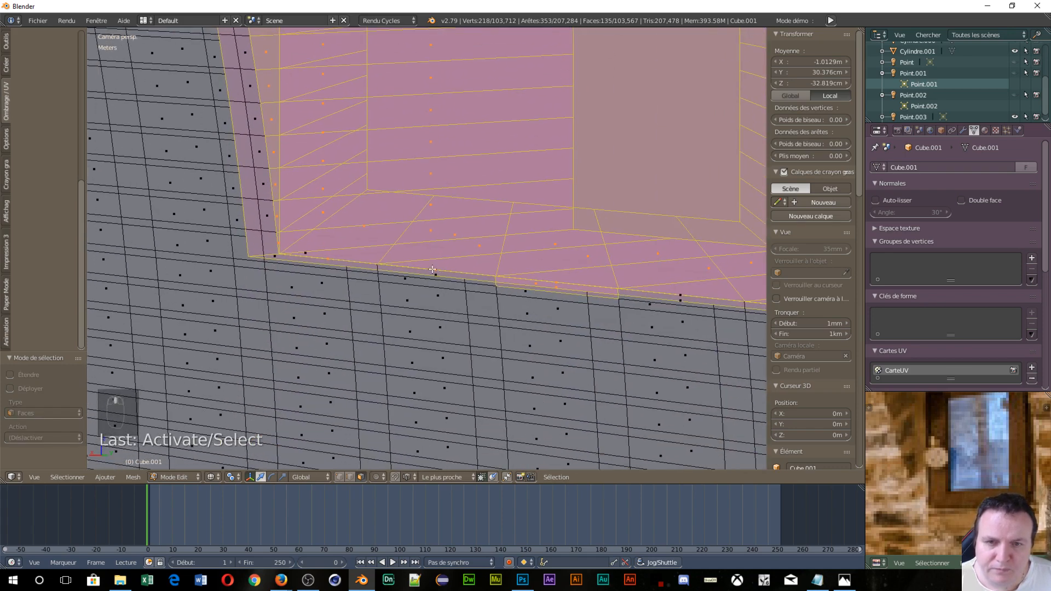
pyautogui.keyDown('shift'); pyautogui.rightClick(553, 285); pyautogui.keyUp('shift')
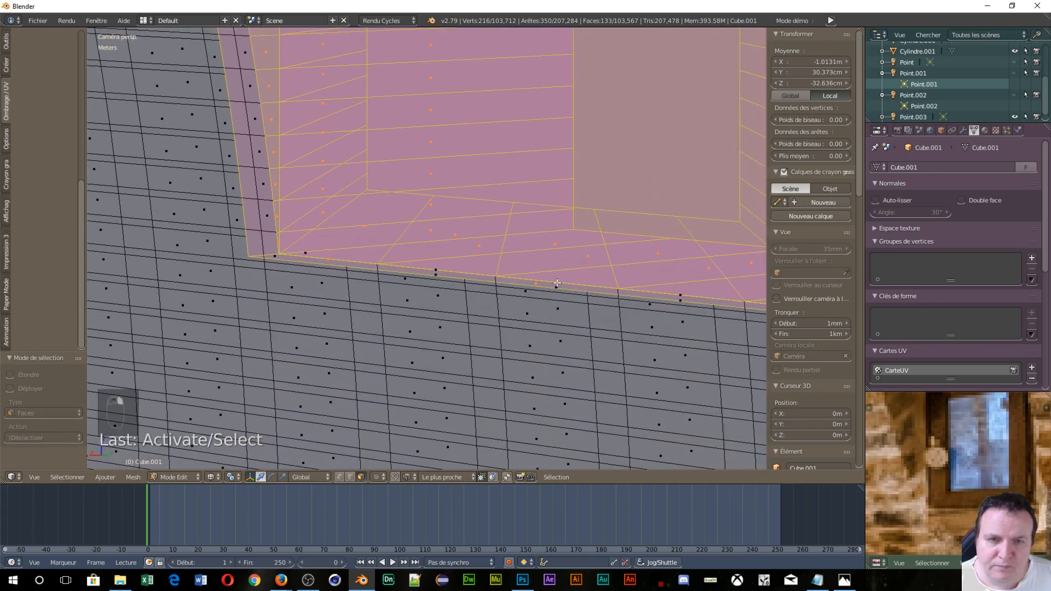
pyautogui.scroll(-2, 672, 297)
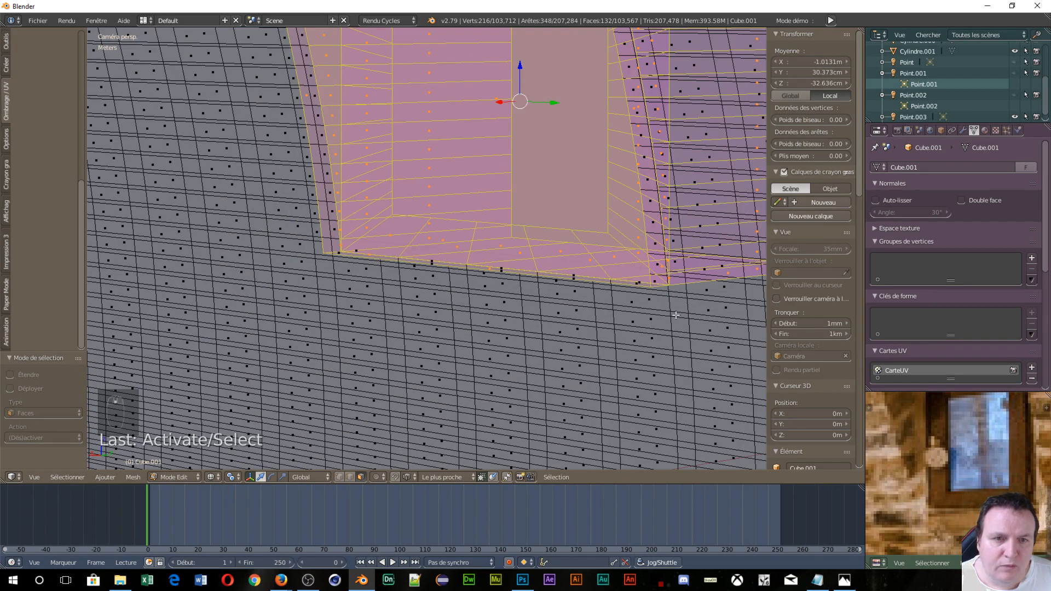
# - Start separating the selected window recess faces from the cellar mesh
pyautogui.scroll(-3, 567, 229)
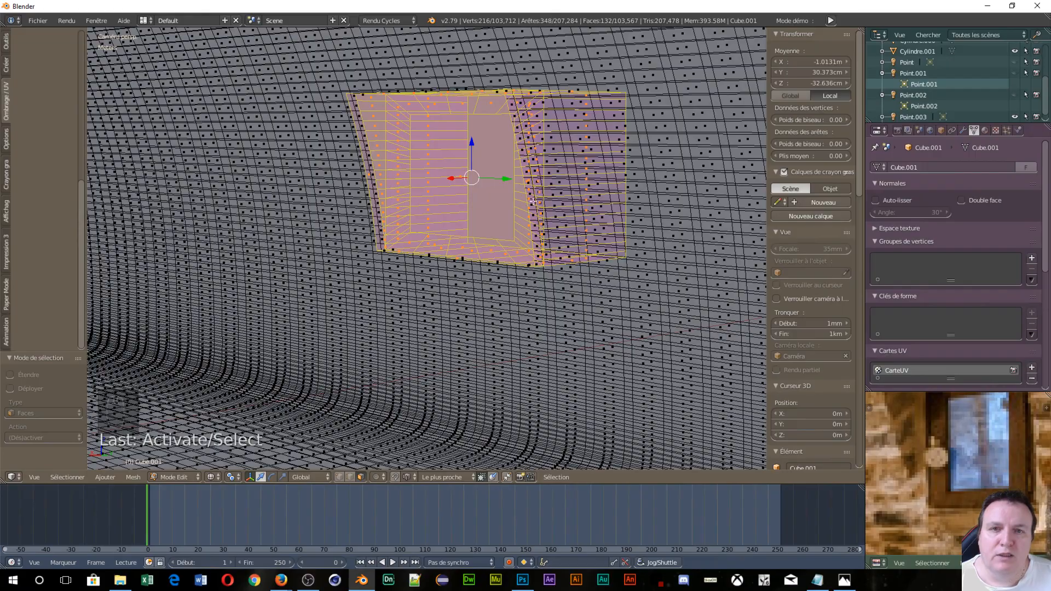
pyautogui.moveTo(534, 202); pyautogui.dragTo(58, 182, button='middle')
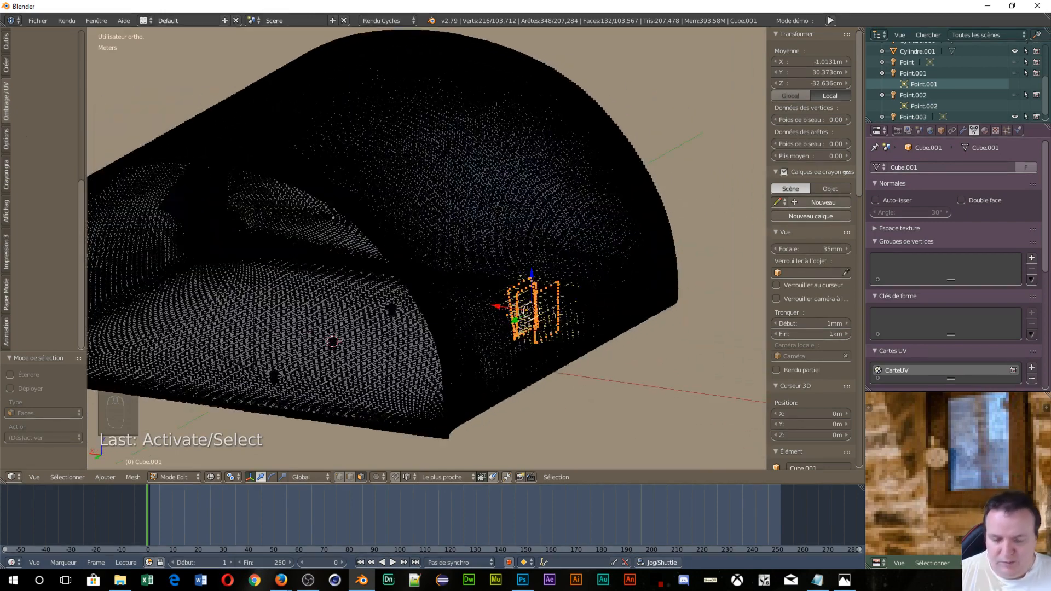
pyautogui.press('p')
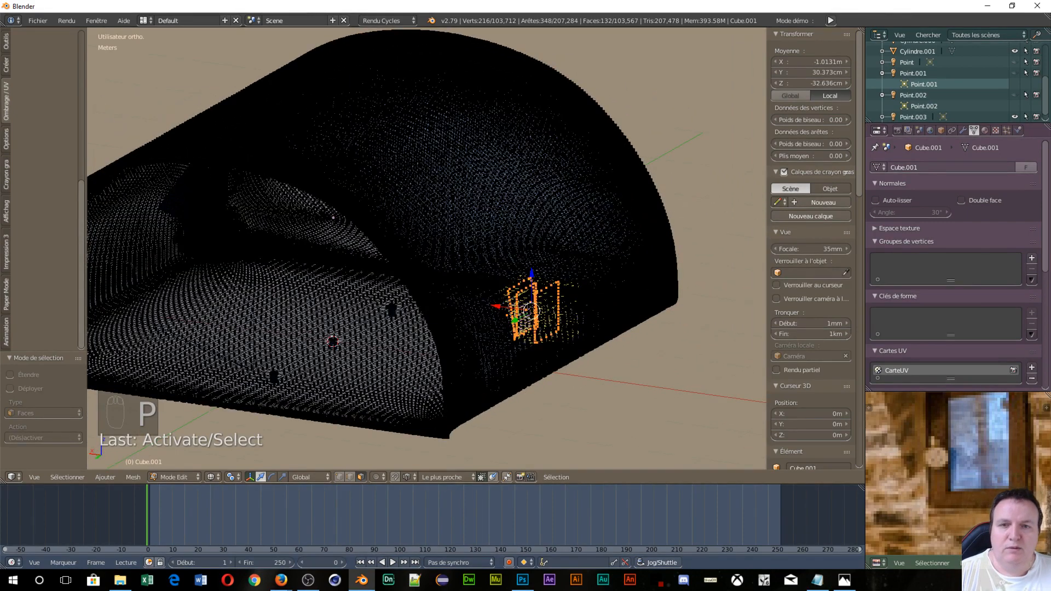
# - Separate the selected window recess faces into their own object and return to Object Mode
pyautogui.press('p')
pyautogui.click(501, 219)
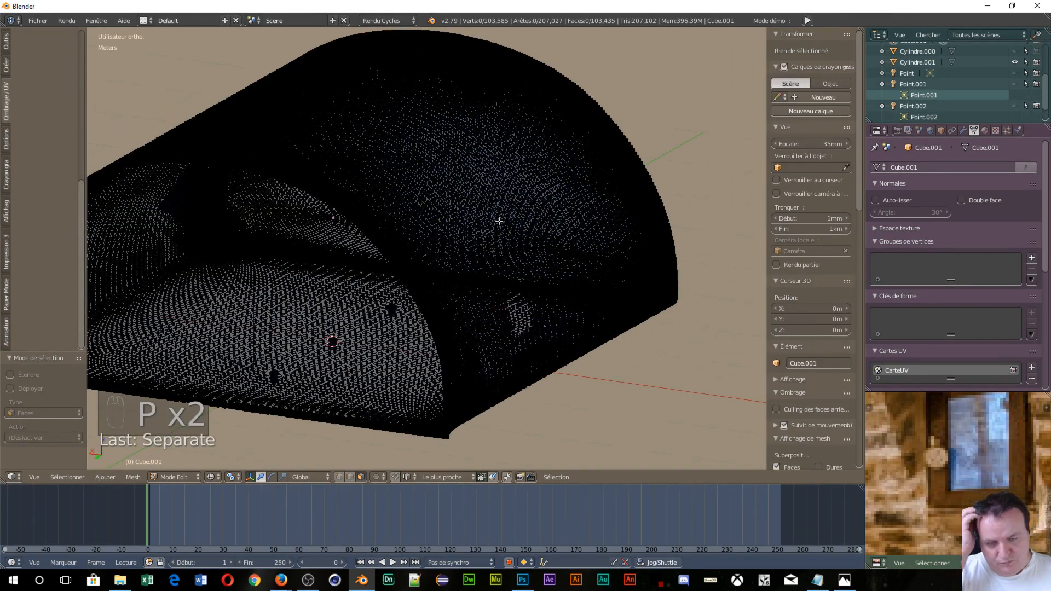
pyautogui.press('Tab')
pyautogui.click(454, 213)
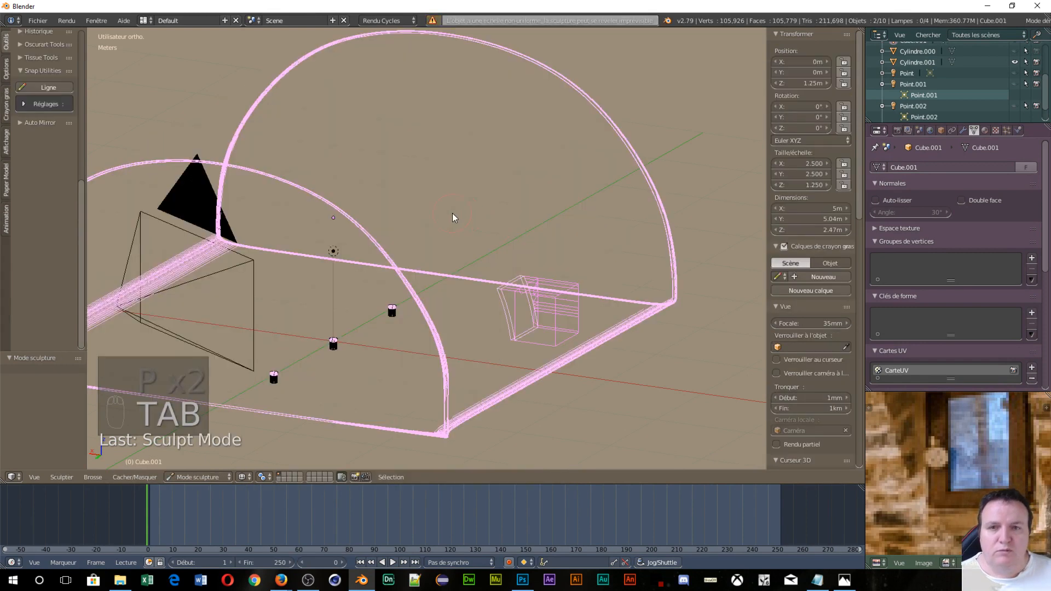
pyautogui.press('Tab')
pyautogui.click(347, 224)
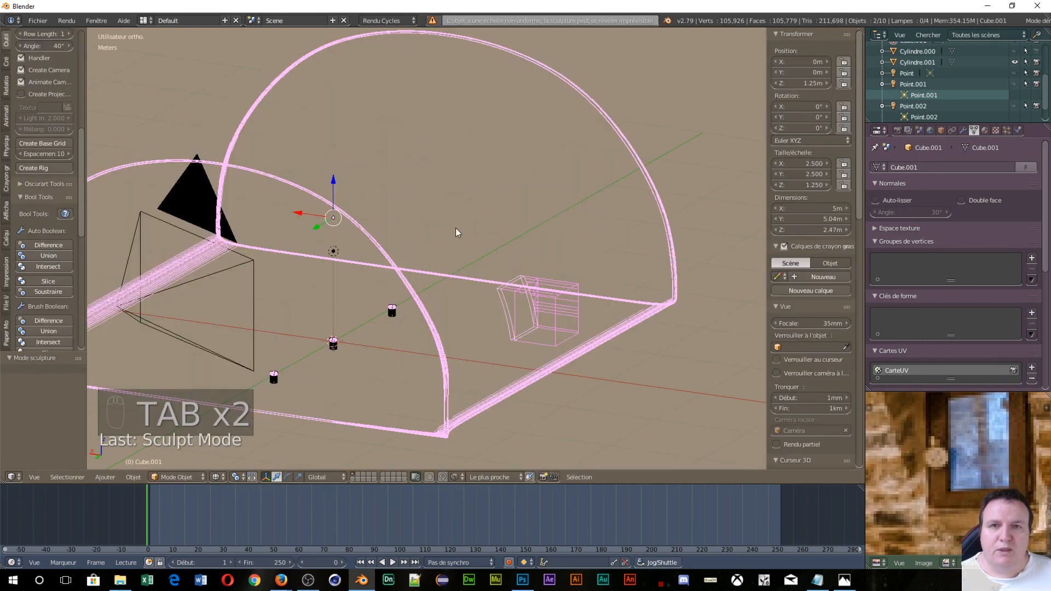
# - Isolate the separated window recess object in local view and switch it to Edit Mode
pyautogui.rightClick(538, 305)
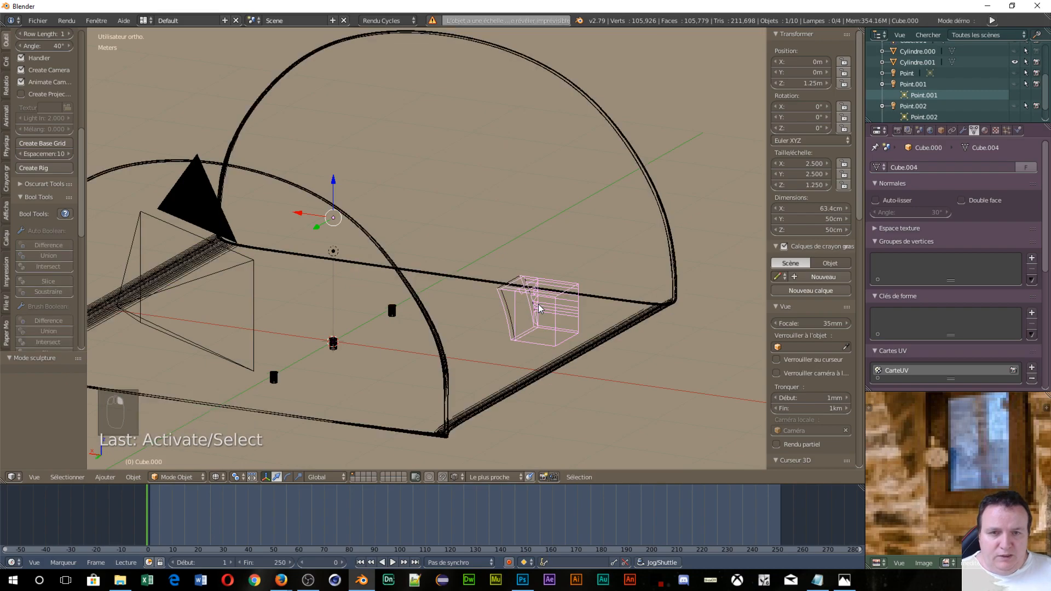
pyautogui.moveTo(493, 303); pyautogui.dragTo(490, 345, button='middle')
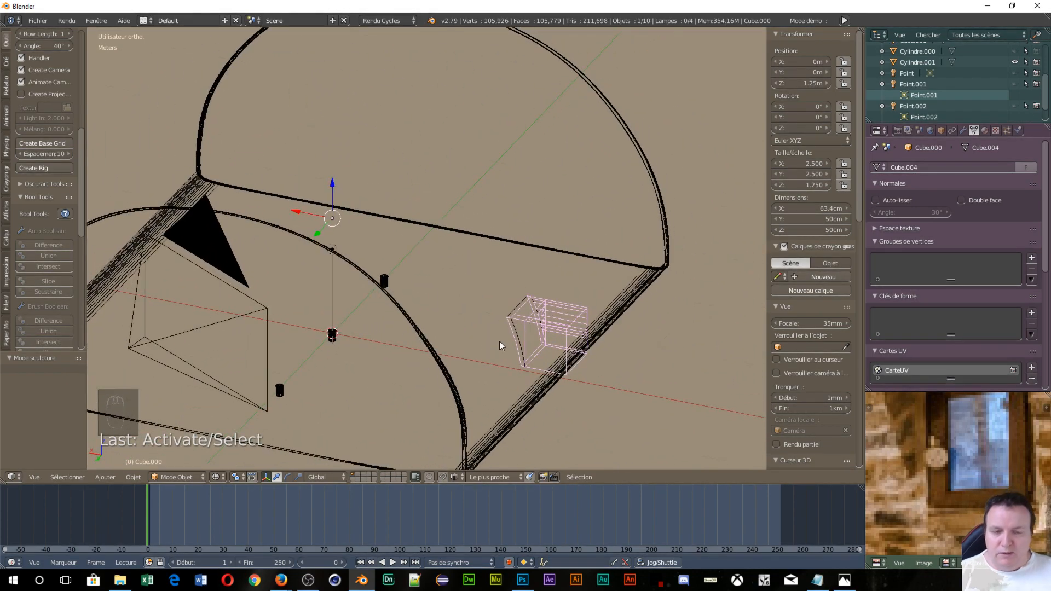
pyautogui.scroll(4, 564, 386)
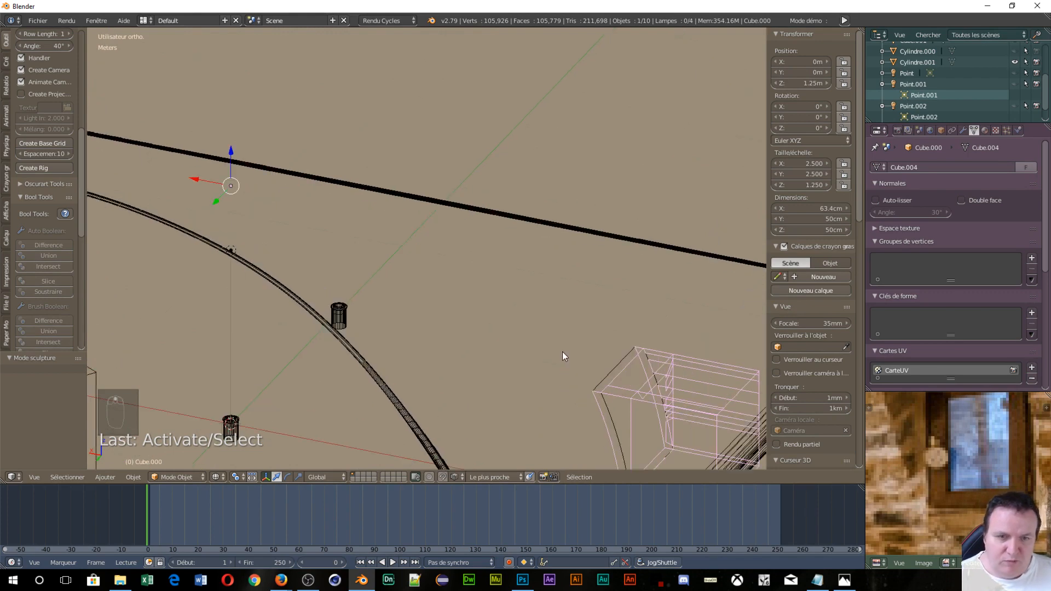
pyautogui.scroll(-3, 639, 395)
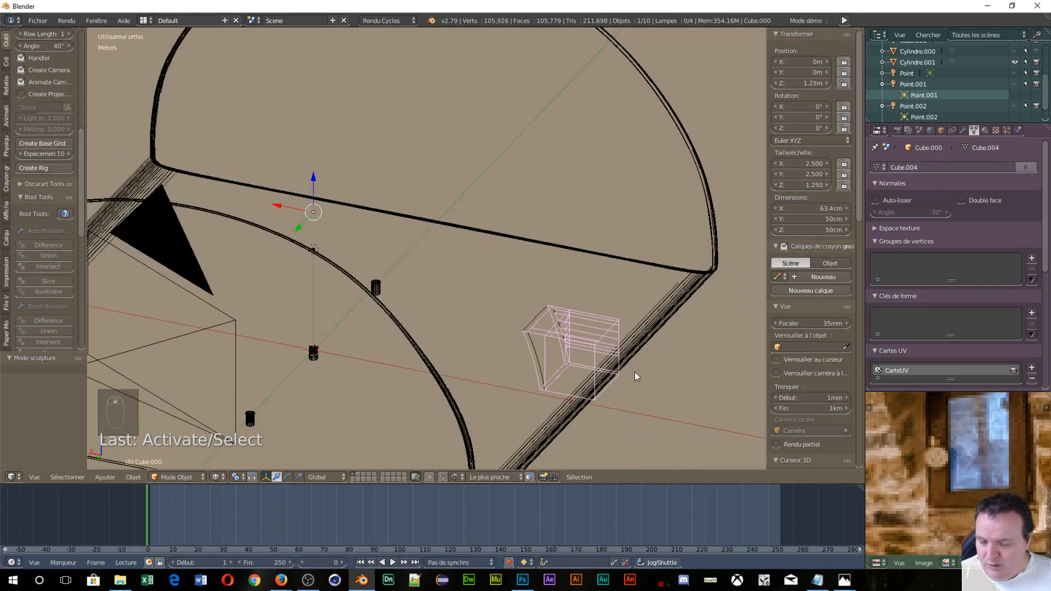
pyautogui.press('KP_Divide')
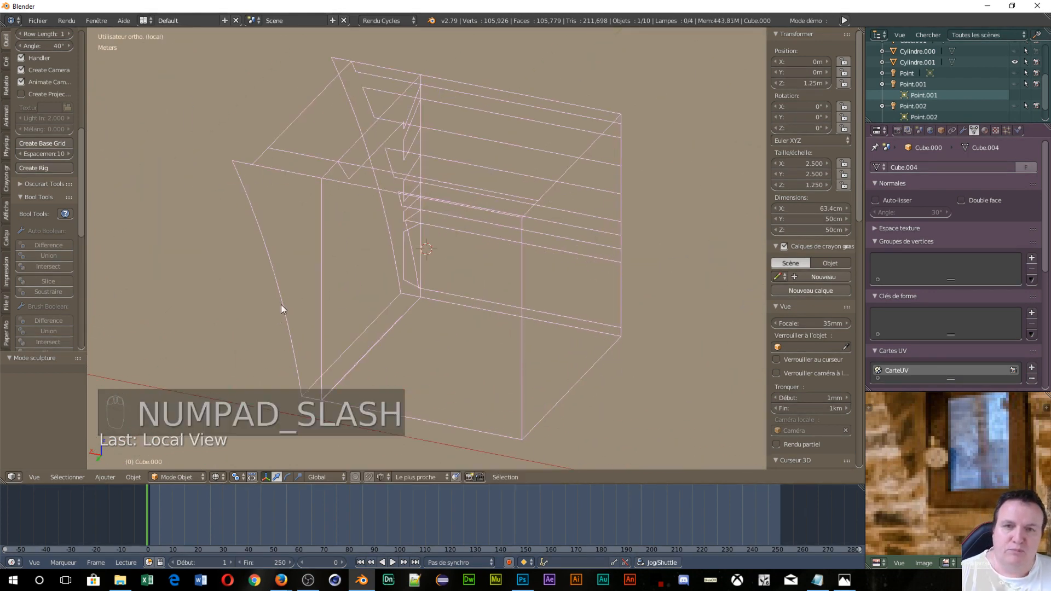
pyautogui.moveTo(281, 304); pyautogui.dragTo(402, 255, button='middle')
pyautogui.press('Tab')
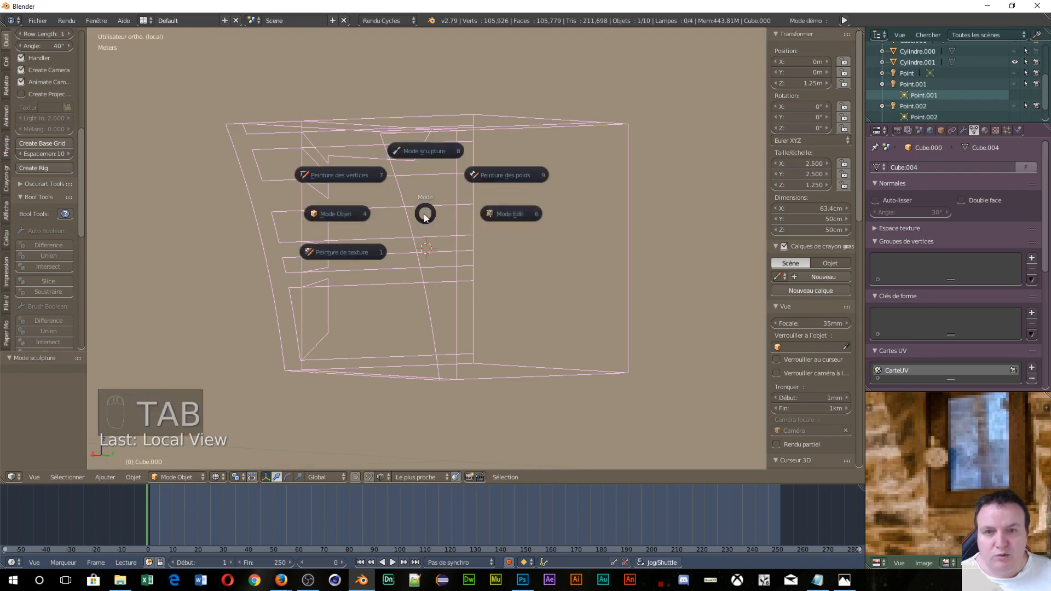
pyautogui.click(527, 208)
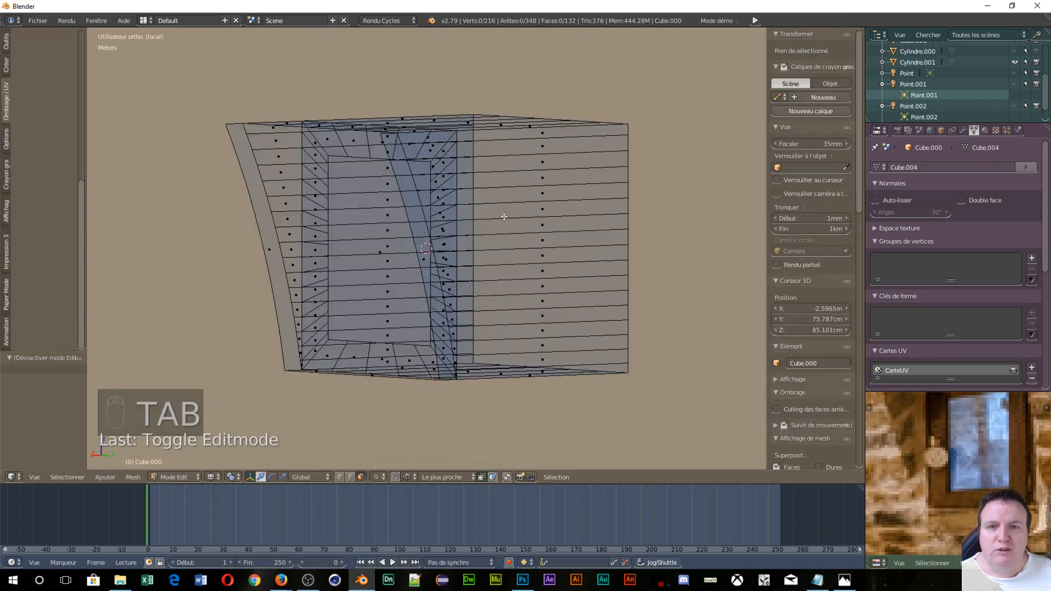
# - Inspect the window recess mesh from the front and both sides
pyautogui.moveTo(425, 257); pyautogui.dragTo(354, 251, button='middle')
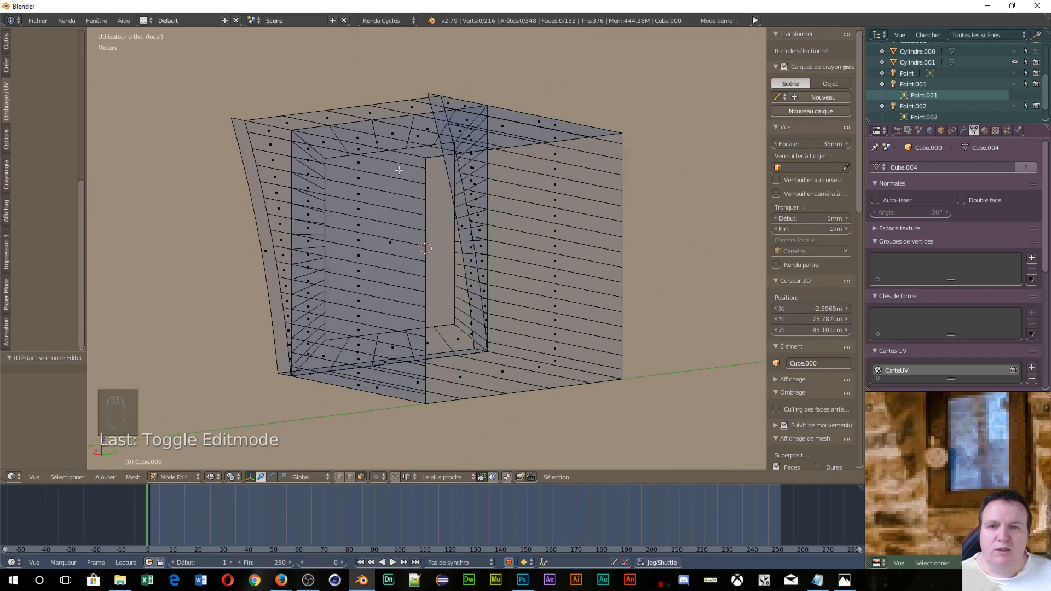
pyautogui.moveTo(399, 170); pyautogui.dragTo(425, 266, button='middle')
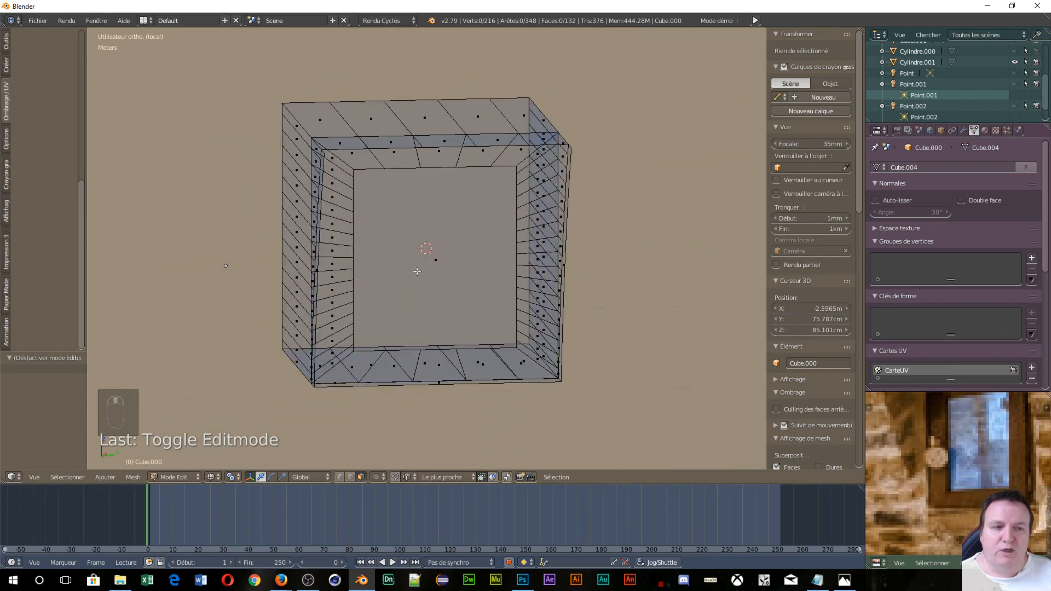
pyautogui.scroll(-2, 357, 209)
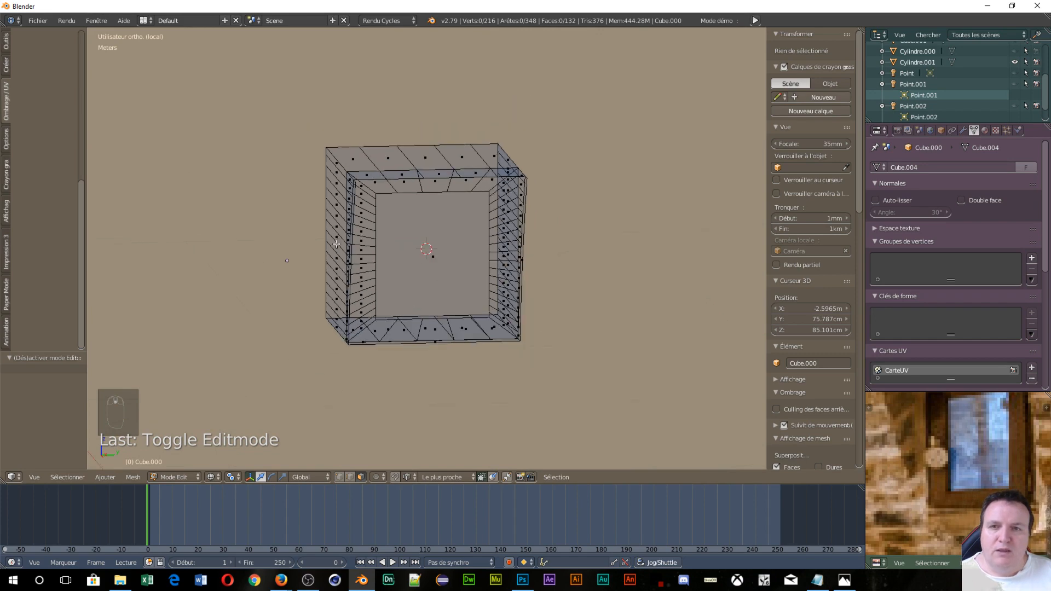
pyautogui.moveTo(372, 255); pyautogui.dragTo(287, 233, button='middle')
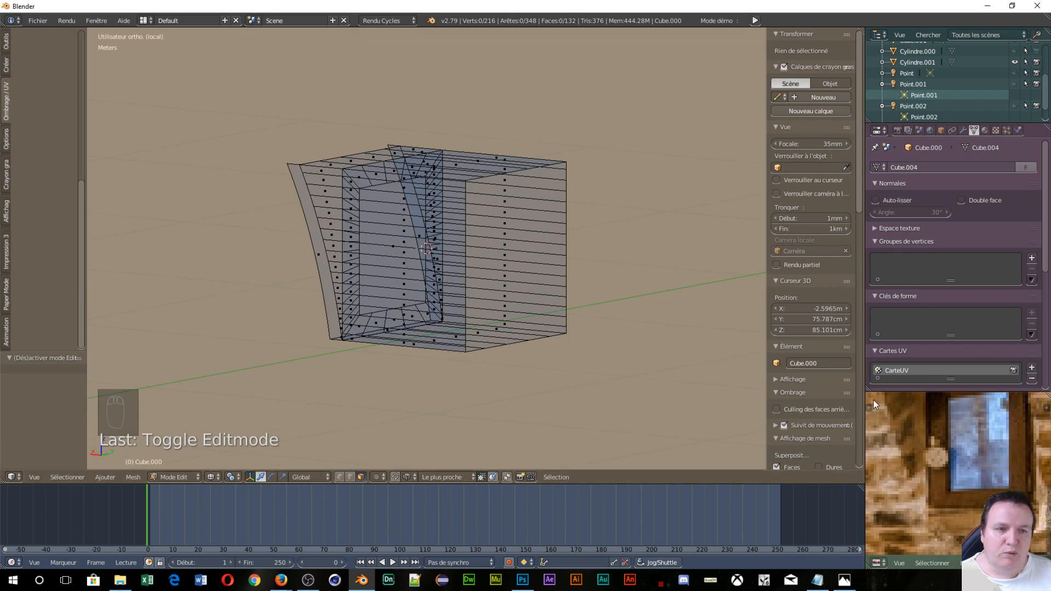
pyautogui.moveTo(390, 160); pyautogui.dragTo(506, 232, button='middle')
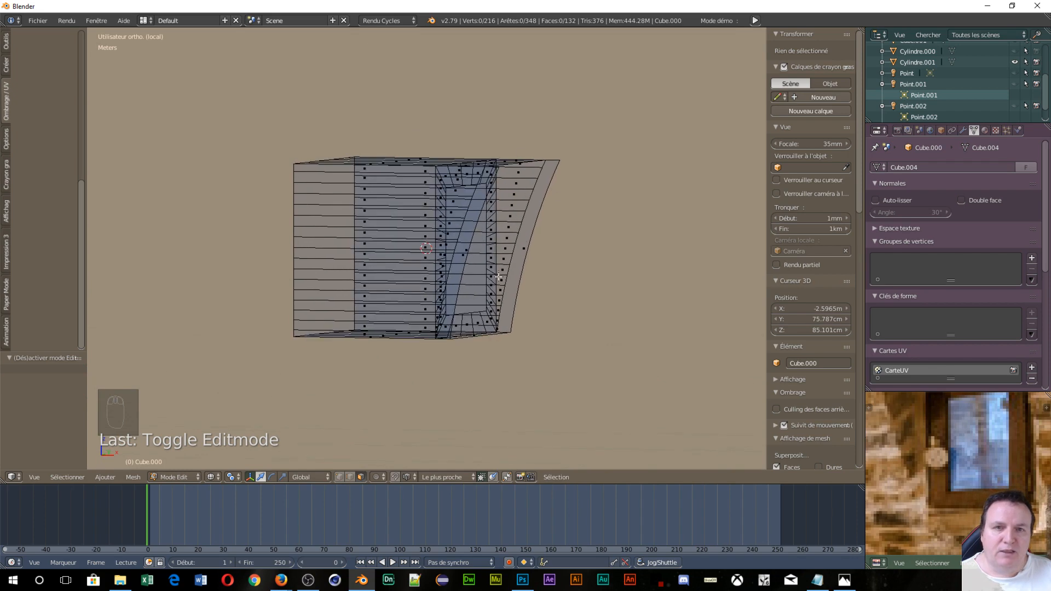
pyautogui.moveTo(498, 277); pyautogui.dragTo(436, 277, button='middle')
pyautogui.moveTo(462, 241); pyautogui.dragTo(567, 248, button='middle')
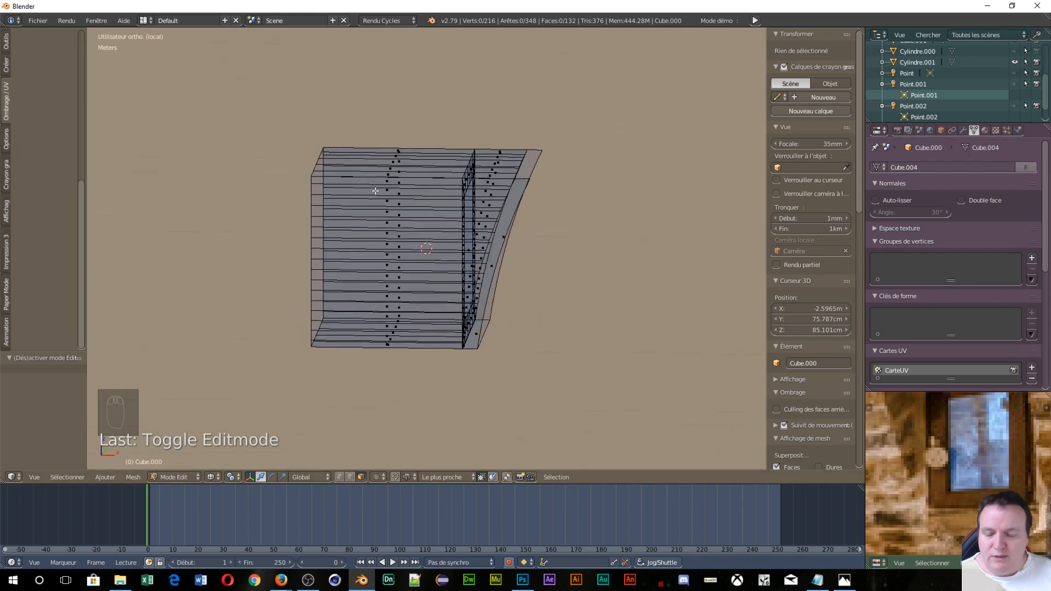
pyautogui.press('b')
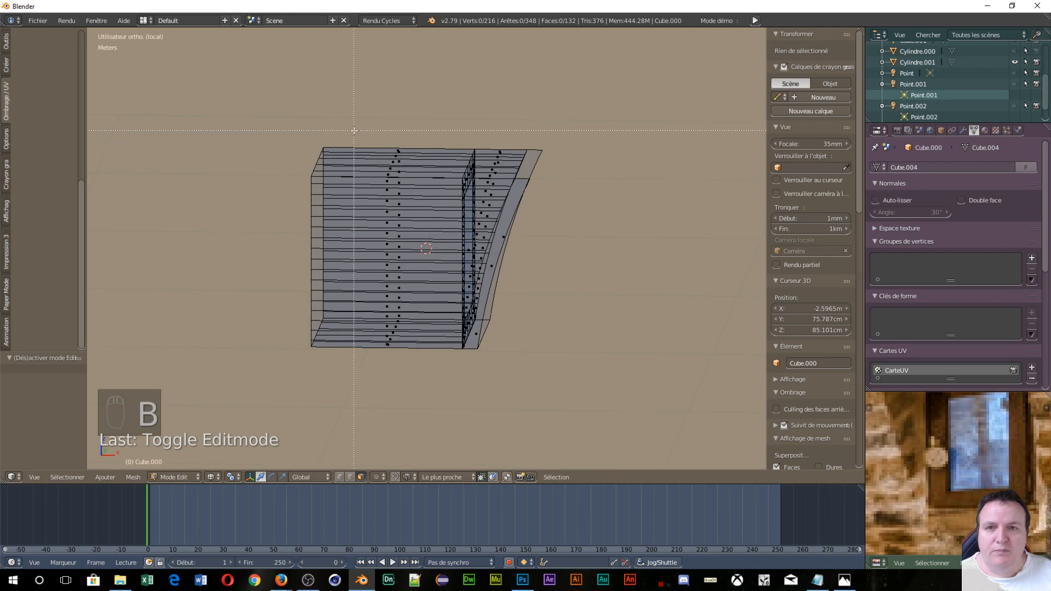
pyautogui.moveTo(355, 129); pyautogui.dragTo(426, 396)
pyautogui.moveTo(596, 335); pyautogui.dragTo(600, 307, button='middle')
pyautogui.press('b')
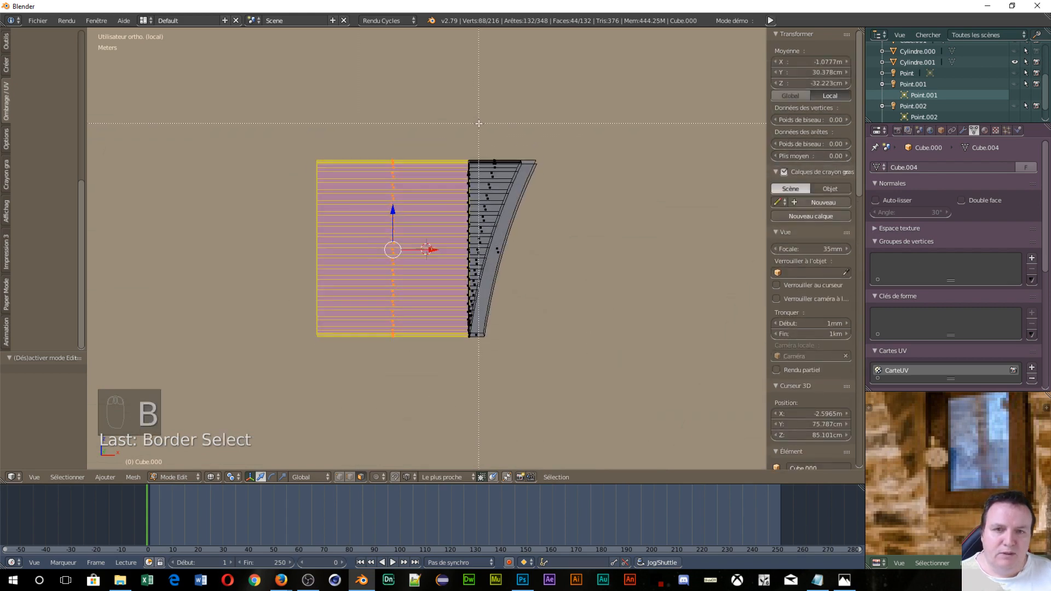
pyautogui.moveTo(473, 124); pyautogui.dragTo(553, 325)
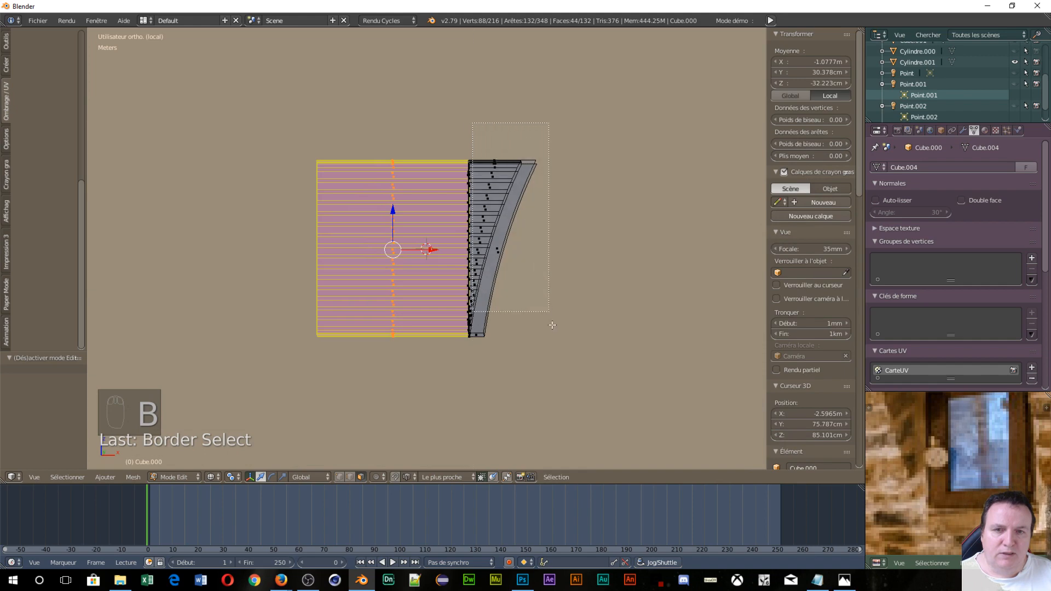
pyautogui.moveTo(566, 370); pyautogui.dragTo(566, 369)
pyautogui.moveTo(603, 368); pyautogui.dragTo(481, 367, button='middle')
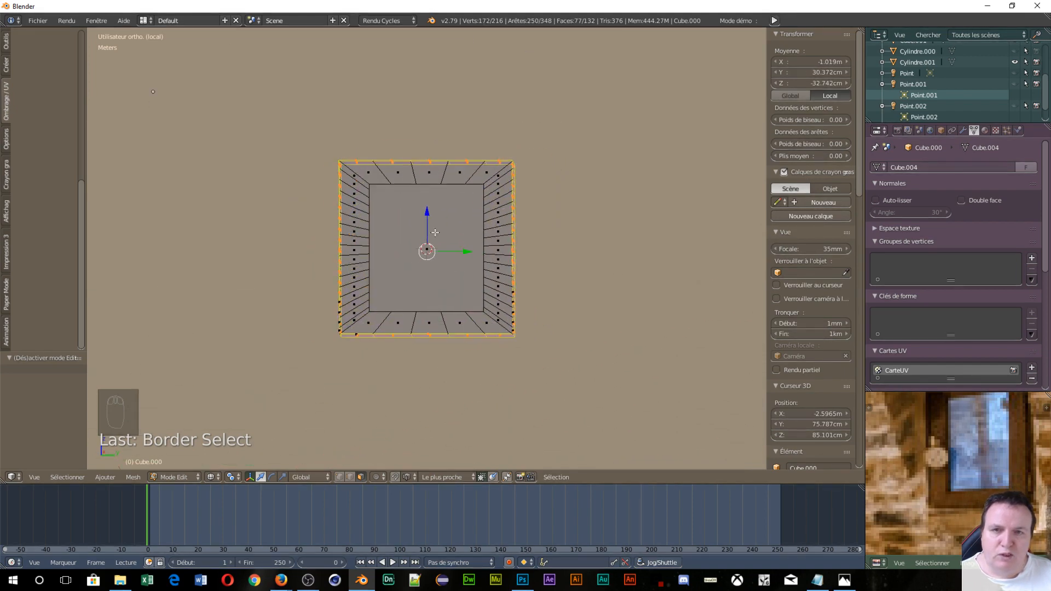
pyautogui.press('a')
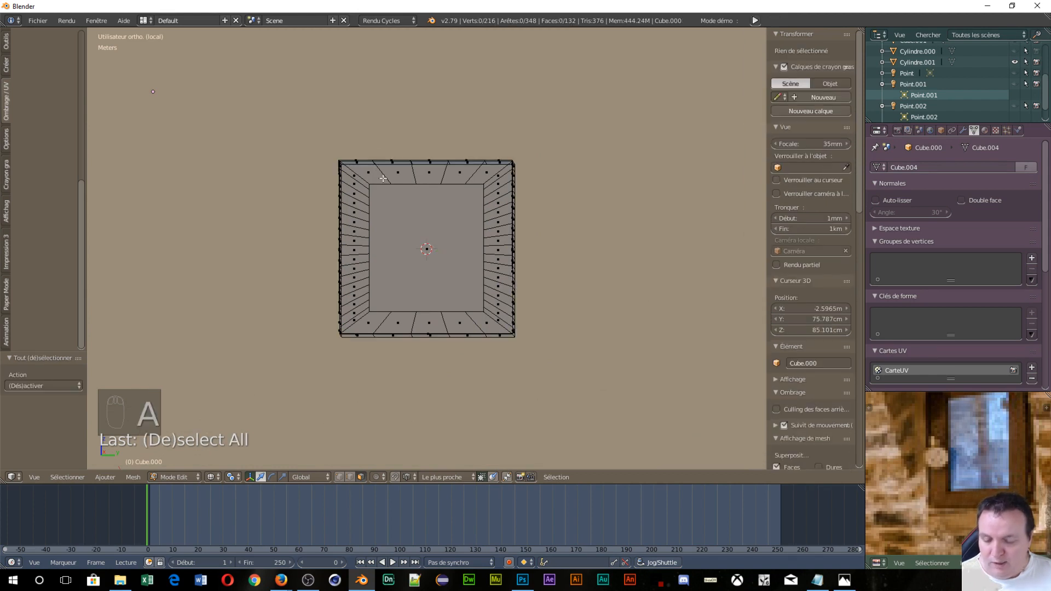
# - Box-select the window pane and its surrounding frame faces from the front, and invert the selection to get the outer faces
pyautogui.press('b')
pyautogui.moveTo(348, 167); pyautogui.dragTo(504, 327)
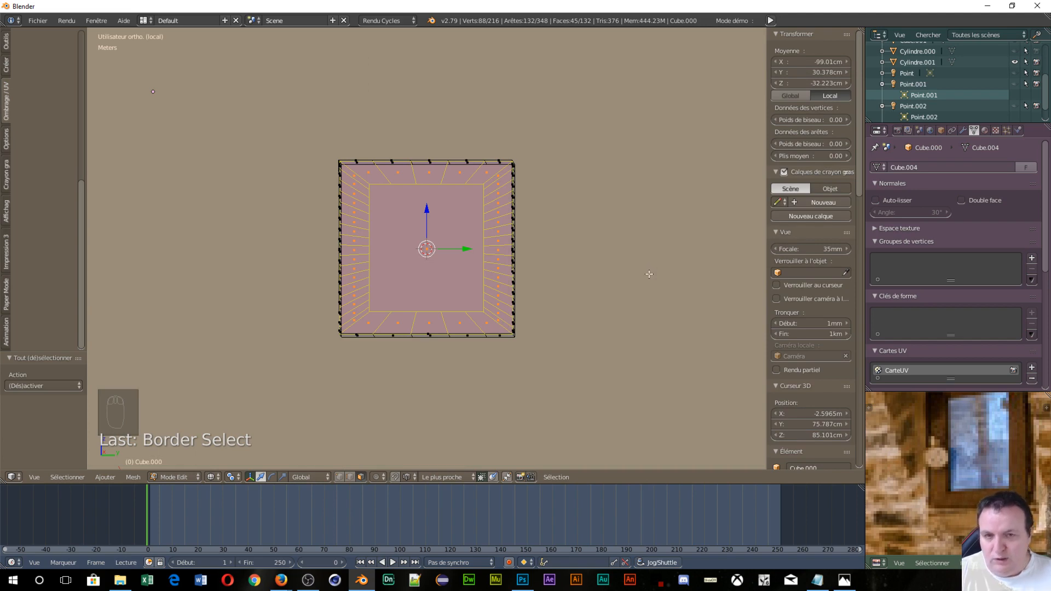
pyautogui.hotkey('ctrl', 'i')
pyautogui.moveTo(450, 316); pyautogui.dragTo(369, 330, button='middle')
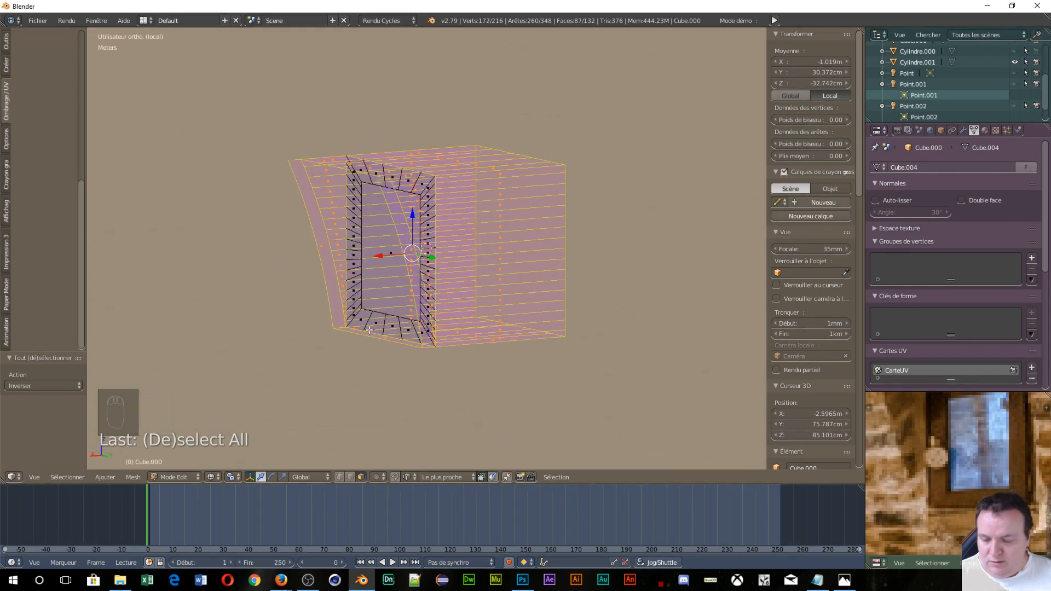
# - Unwrap the selected outer faces with Smart UV Project, using angle limit 66 and island margin 0, and check the UV layout
pyautogui.press('u')
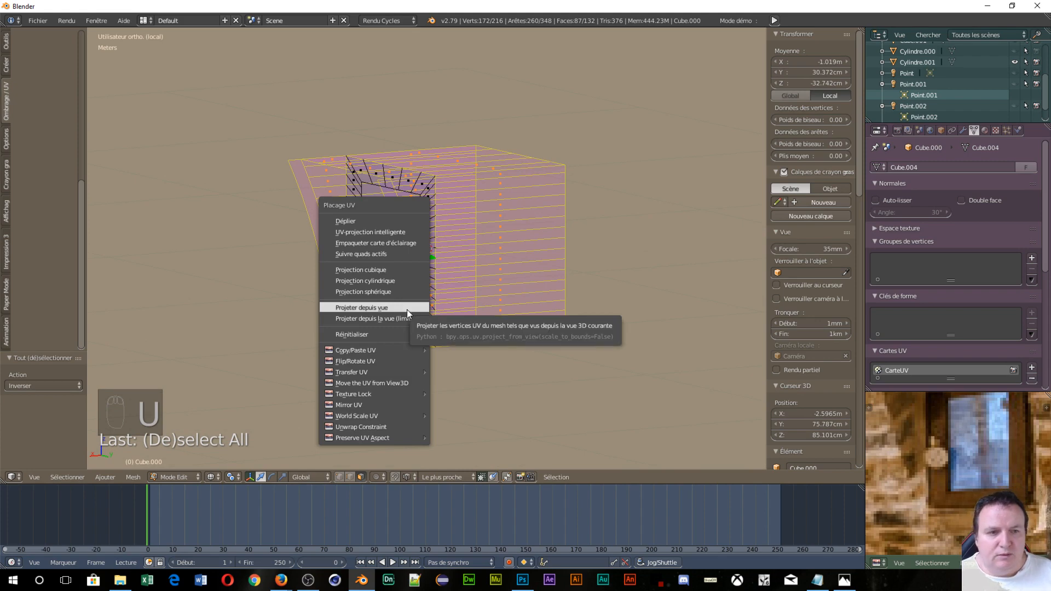
pyautogui.click(373, 232)
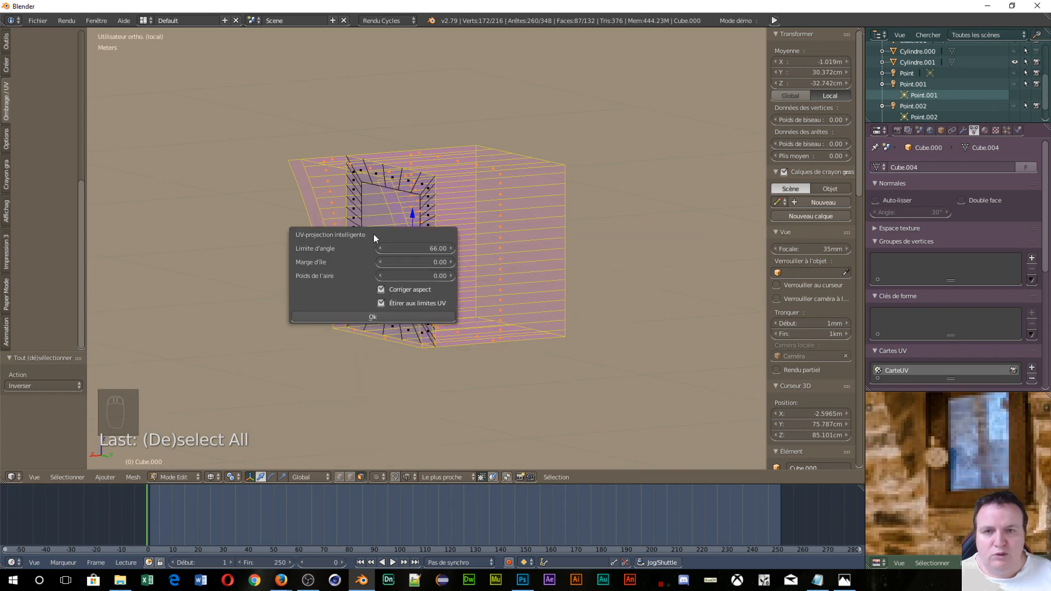
pyautogui.click(392, 316)
pyautogui.scroll(-4, 966, 444)
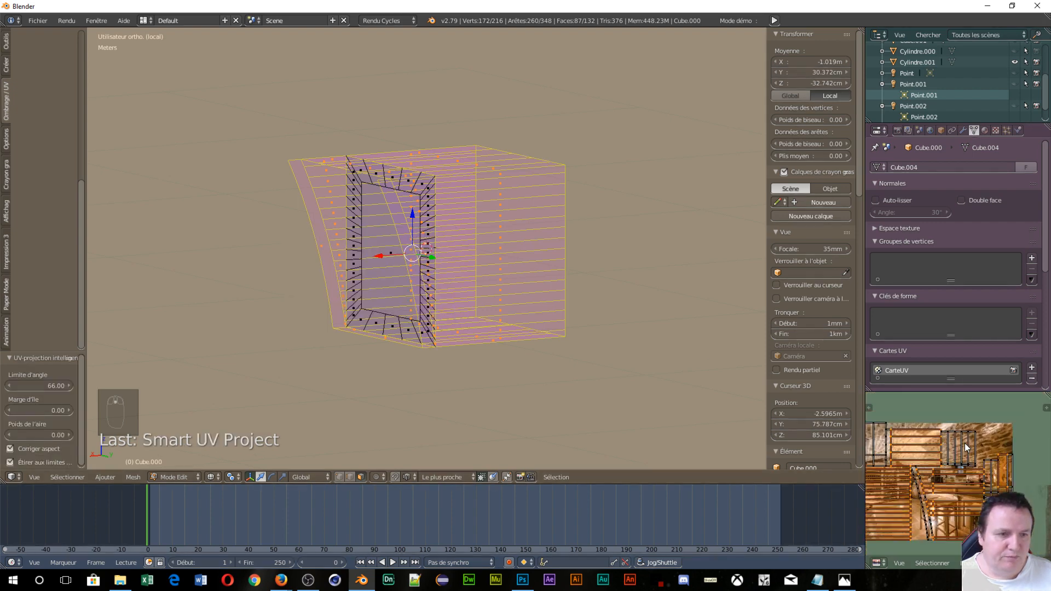
pyautogui.scroll(1, 962, 488)
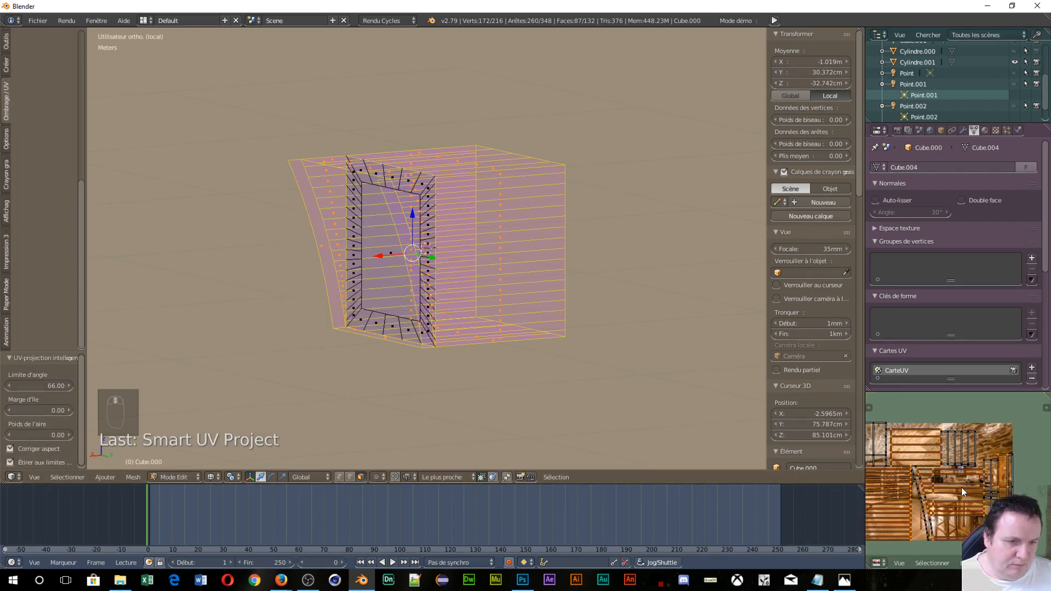
pyautogui.scroll(-2, 962, 487)
pyautogui.scroll(3, 961, 487)
pyautogui.scroll(-2, 961, 487)
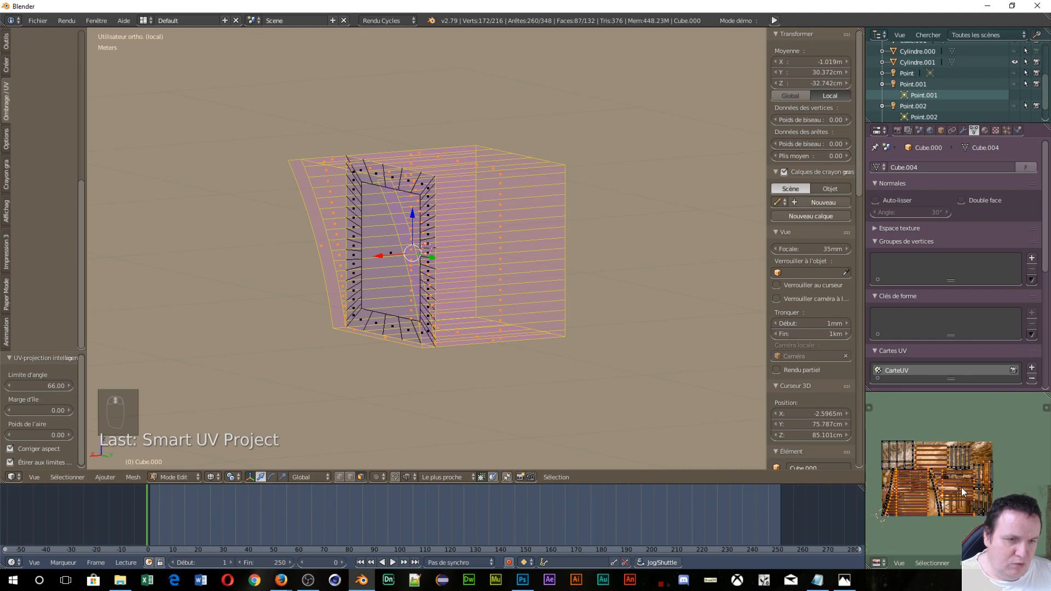
pyautogui.scroll(1, 960, 487)
pyautogui.scroll(-2, 958, 488)
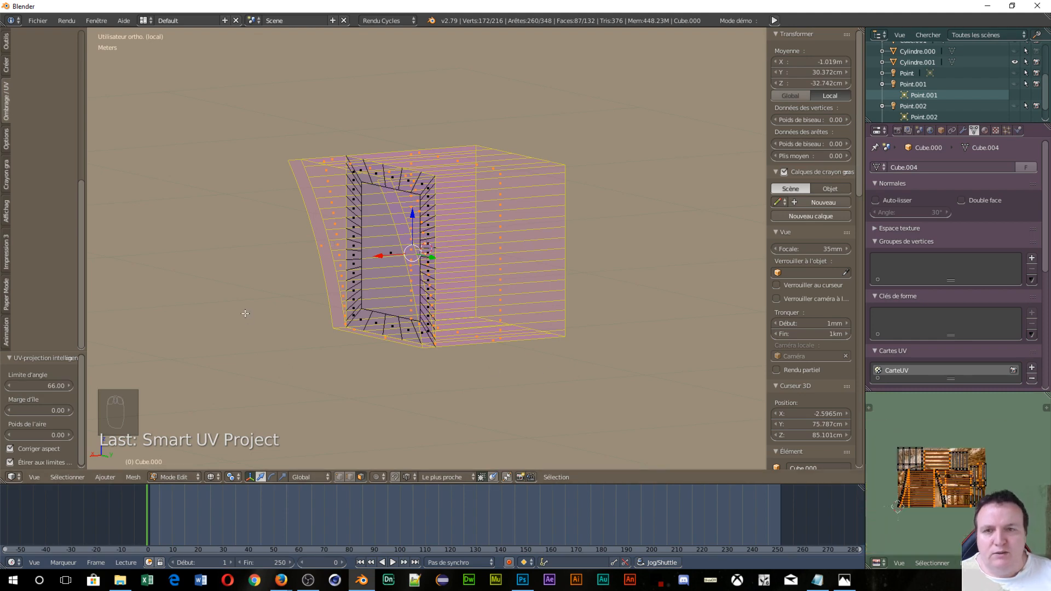
# - Reset the 3D cursor to the world origin and return the window recess object to Object Mode
pyautogui.scroll(-2, 244, 310)
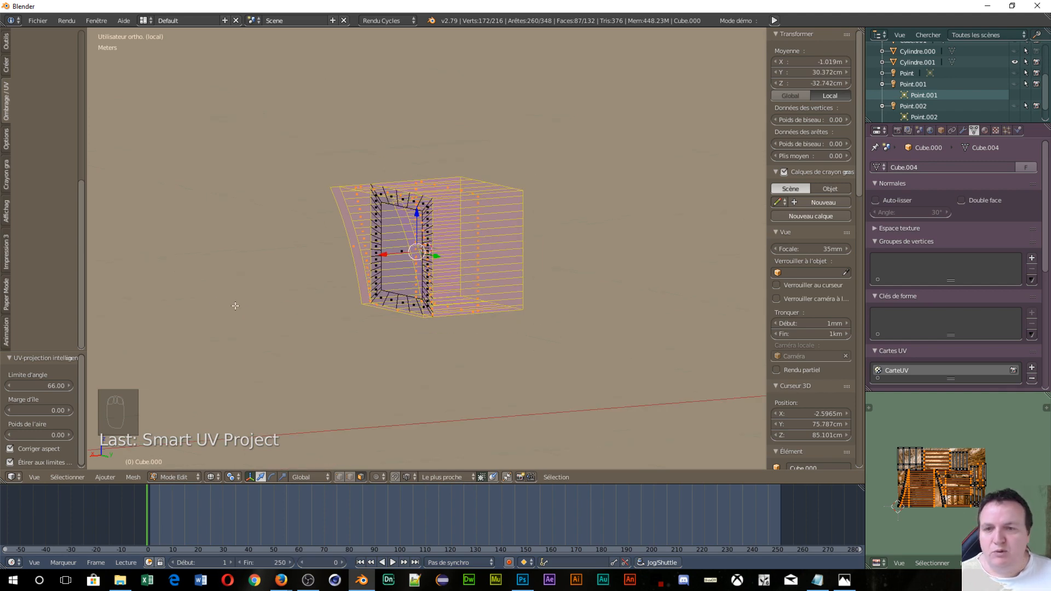
pyautogui.scroll(-5, 168, 280)
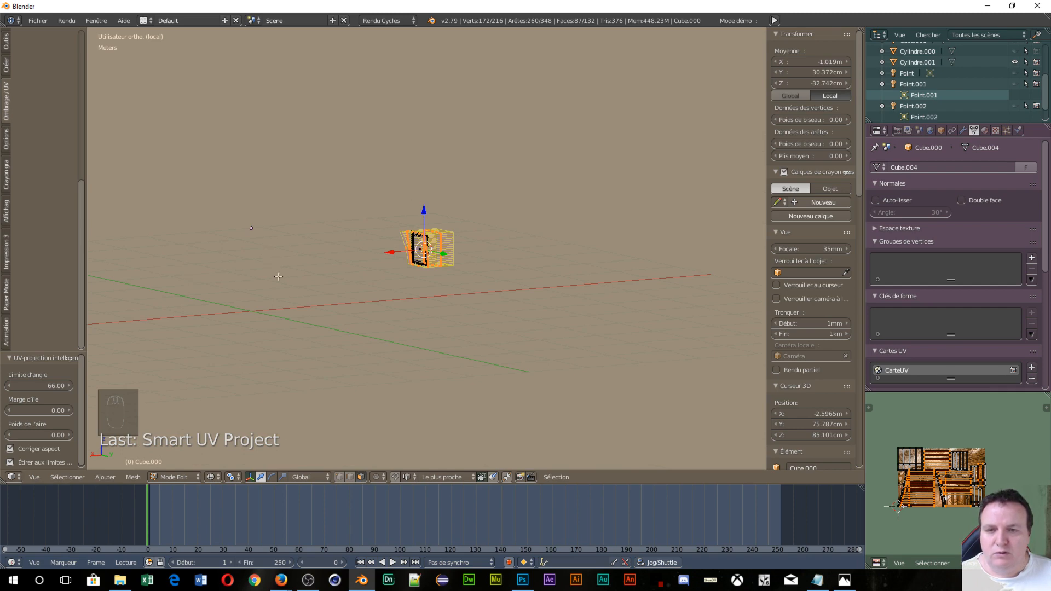
pyautogui.hotkey('shift', 'c')
pyautogui.hotkey('shift', 'a')
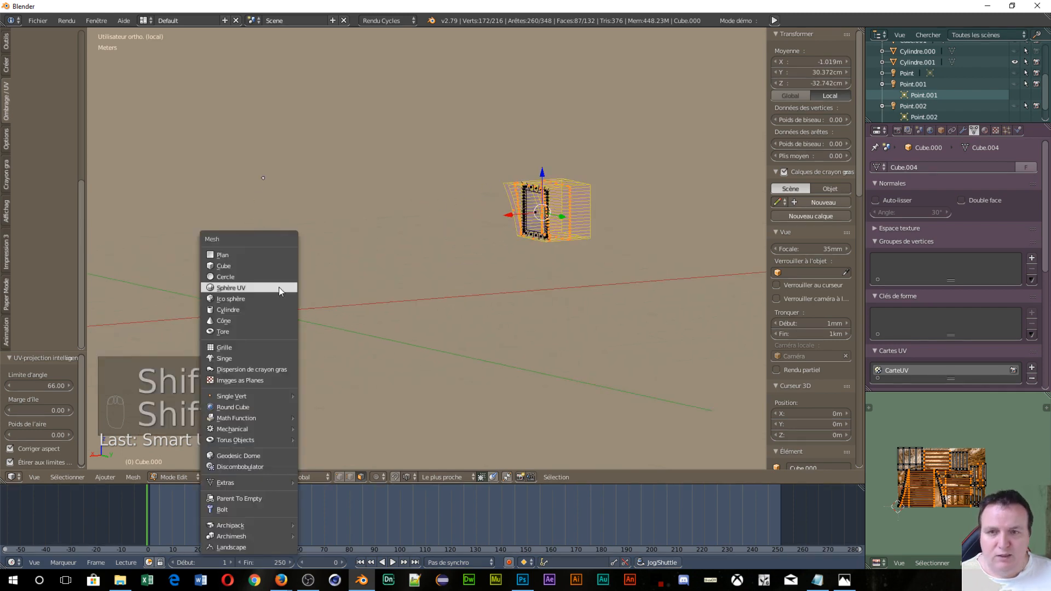
pyautogui.press('Tab')
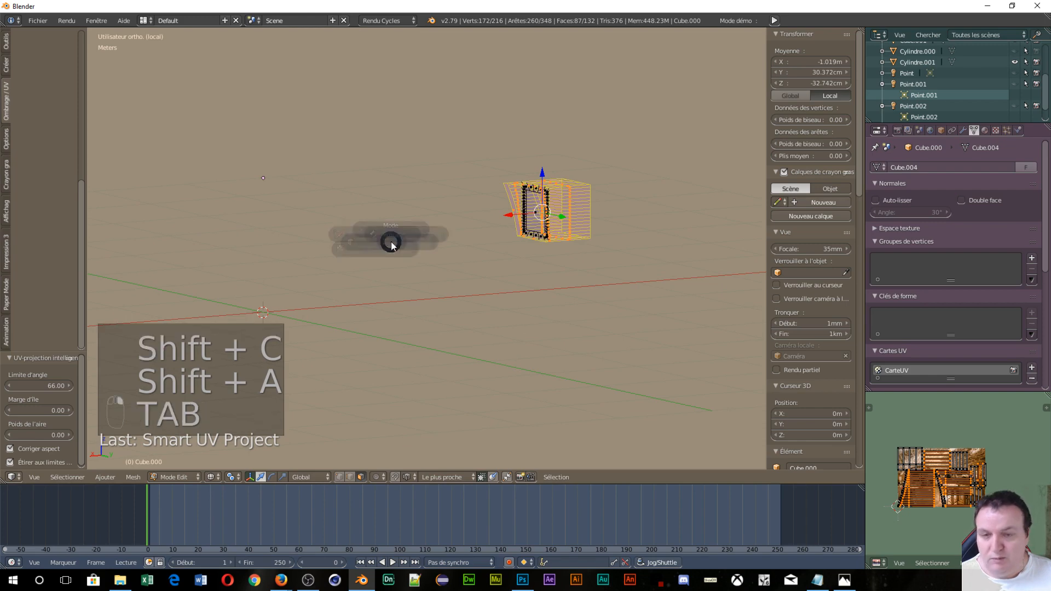
pyautogui.click(298, 237)
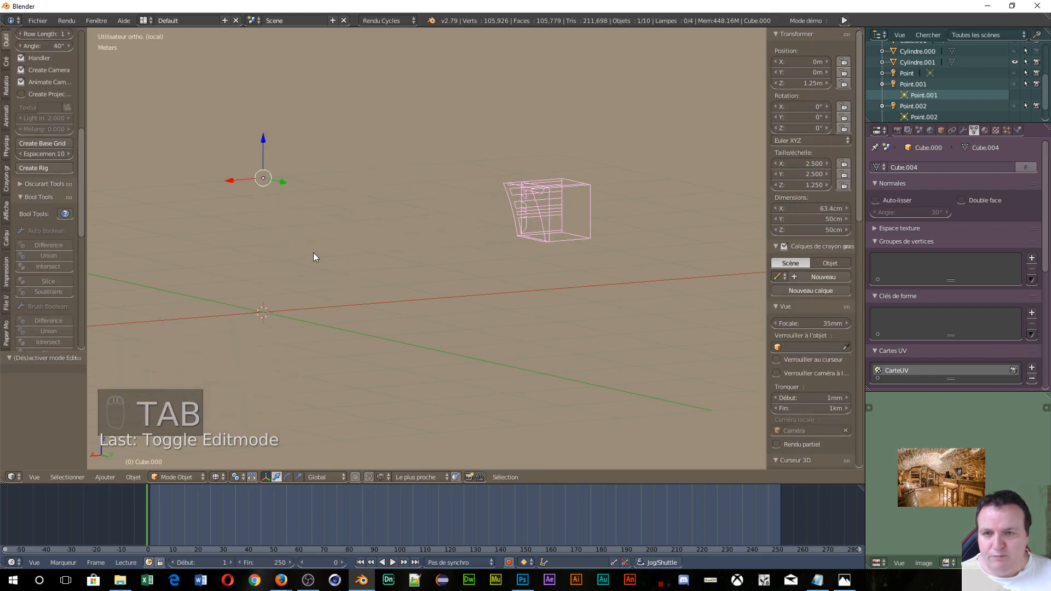
# - Add a point lamp at the world origin and set its emission strength (Force) to 200
pyautogui.hotkey('shift', 'a')
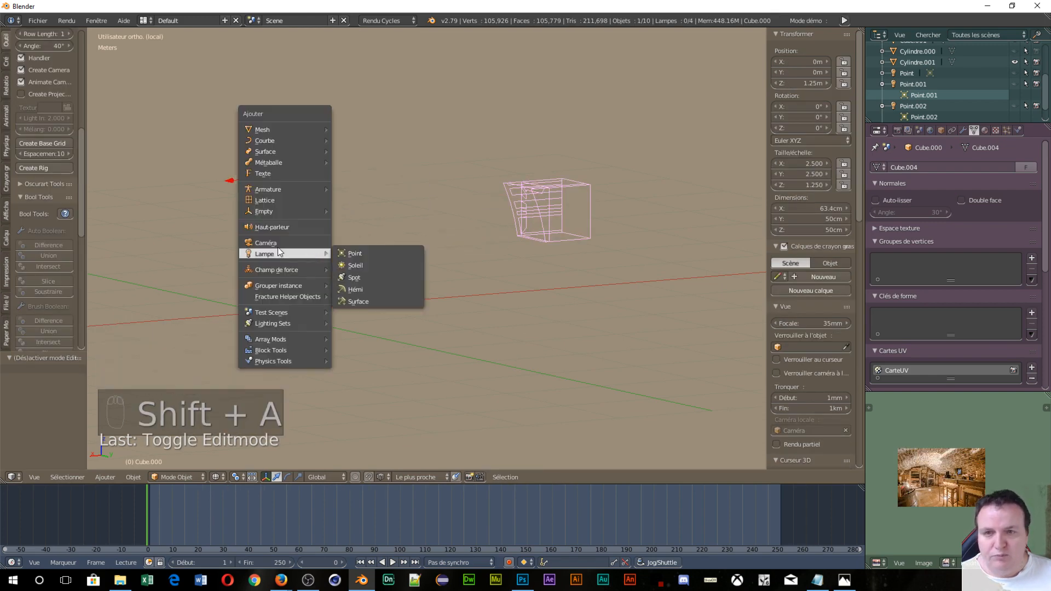
pyautogui.click(356, 252)
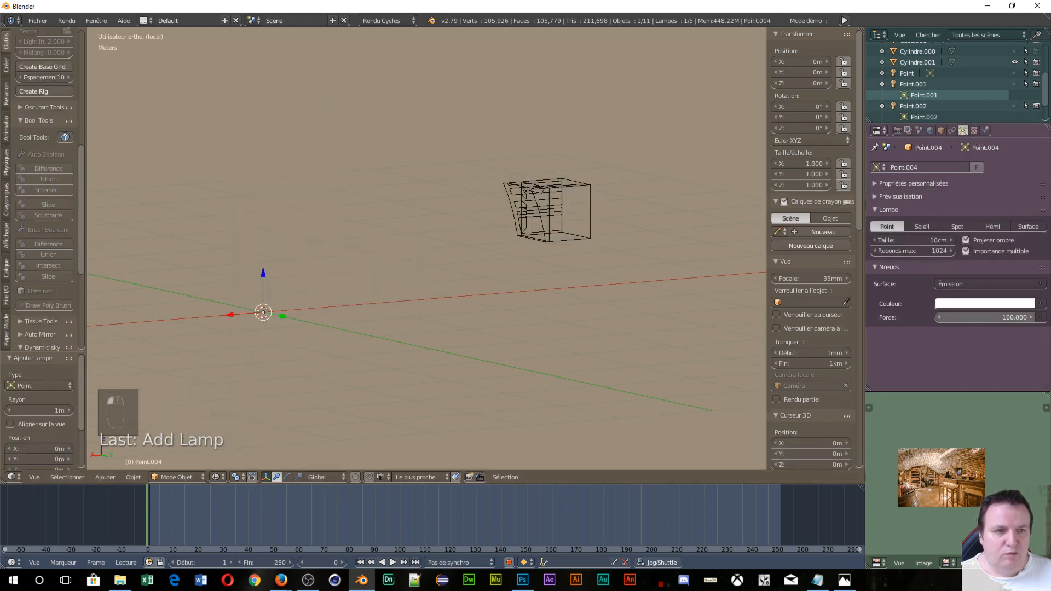
pyautogui.write('00')
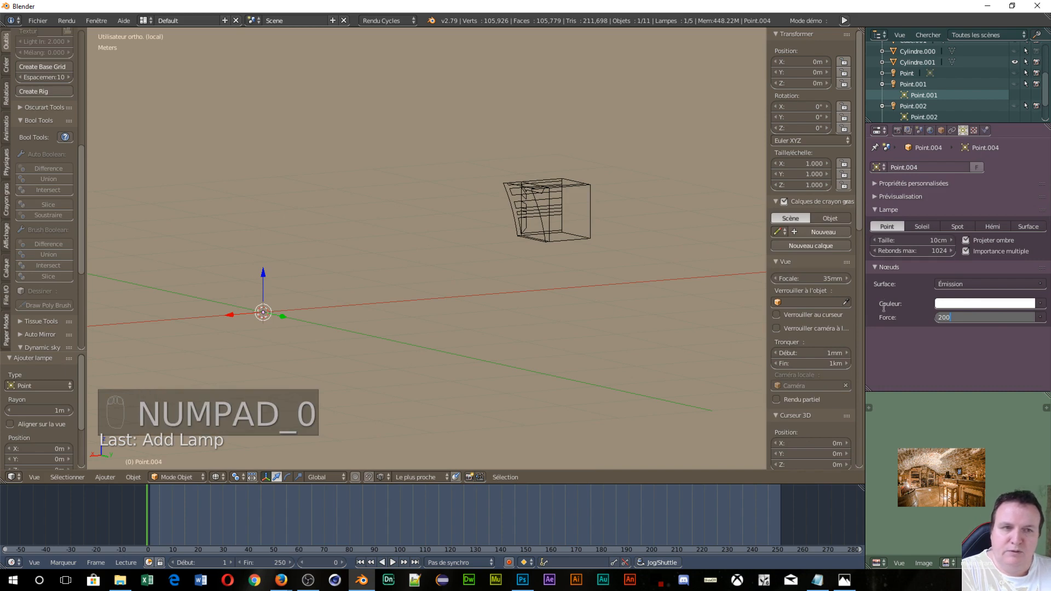
pyautogui.press('Return')
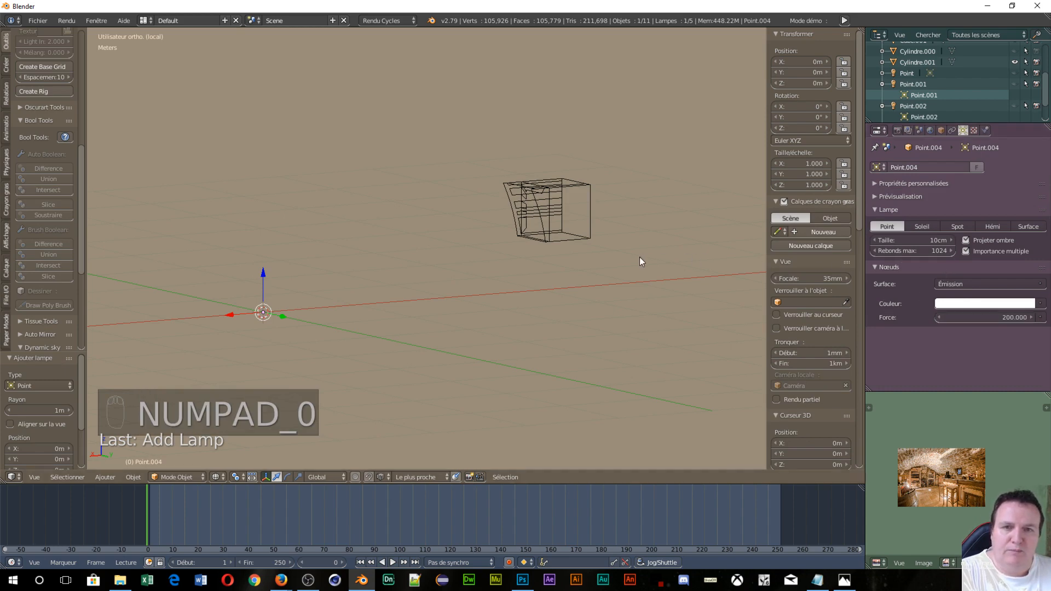
# - Select the window recess object, enter Edit Mode and assign the Vieux Mur en Pierre material to its selected outer faces
pyautogui.scroll(4, 638, 257)
pyautogui.keyDown('shift'); pyautogui.moveTo(650, 235); pyautogui.dragTo(418, 315, button='middle'); pyautogui.keyUp('shift')
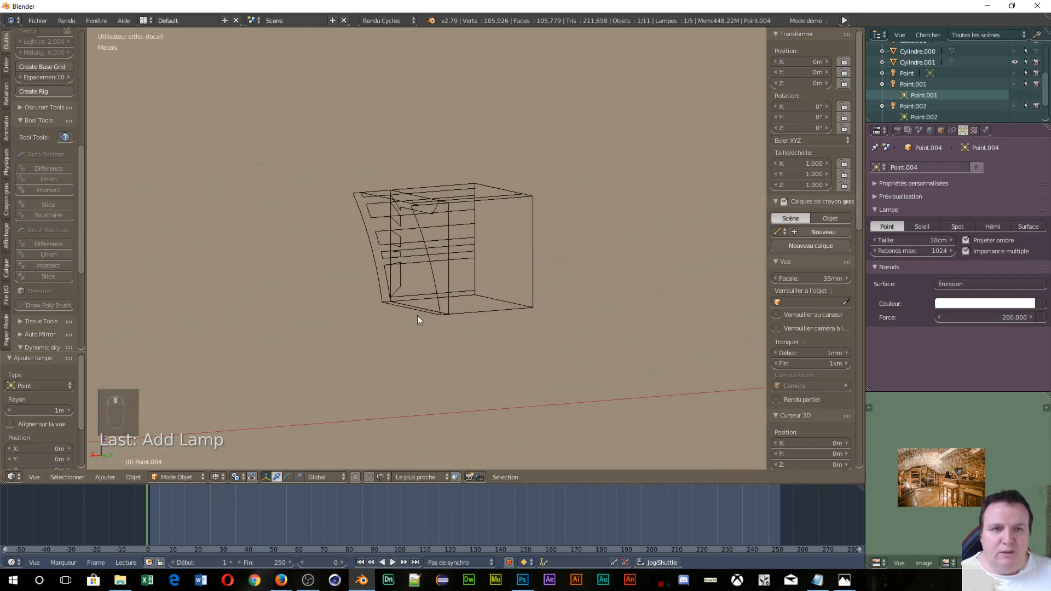
pyautogui.rightClick(441, 211)
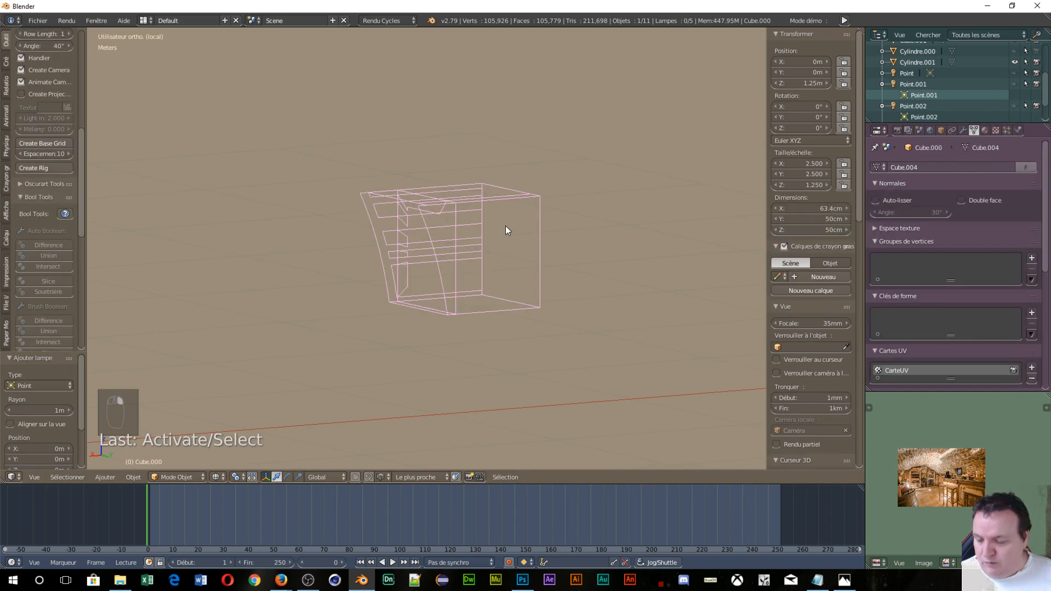
pyautogui.press('Tab')
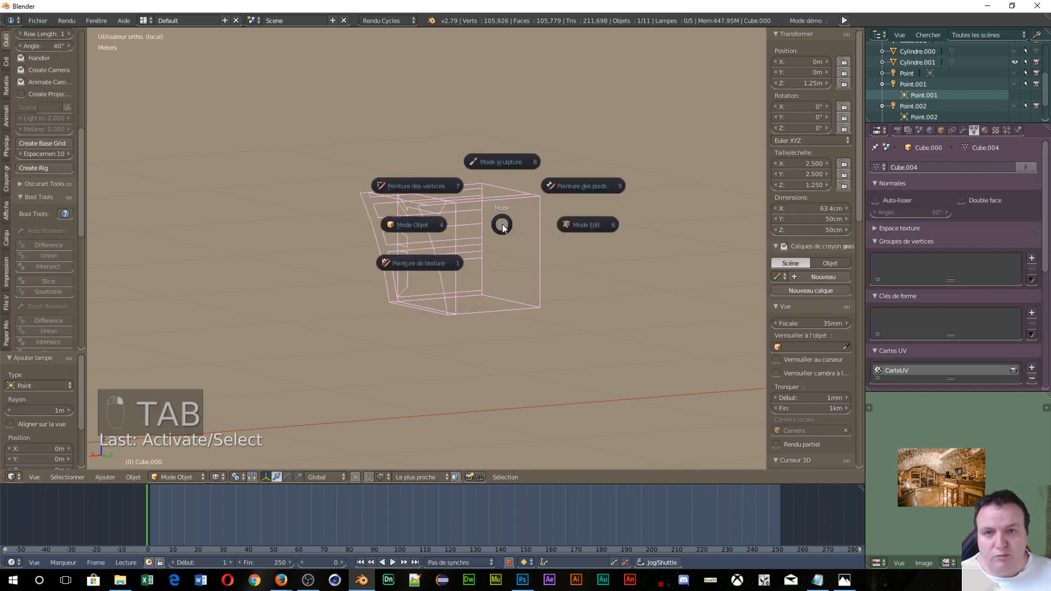
pyautogui.click(596, 225)
pyautogui.click(985, 131)
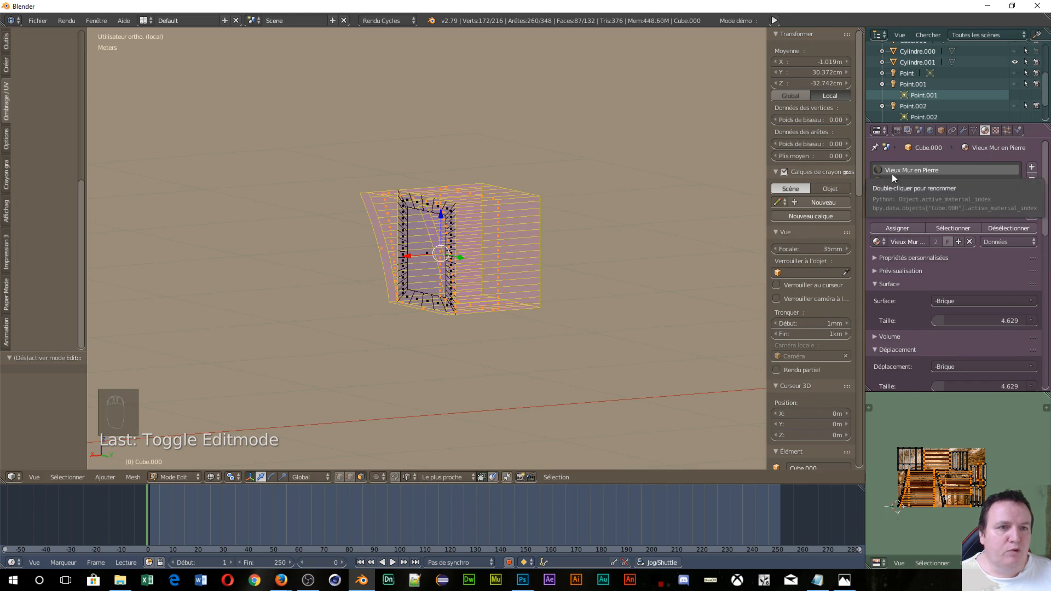
pyautogui.click(893, 228)
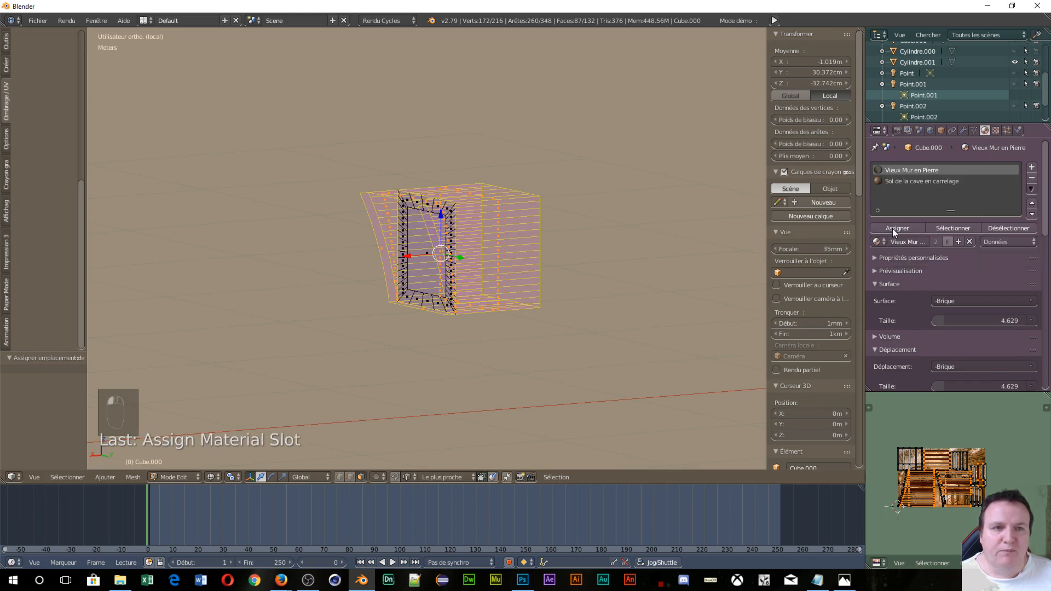
# - Preview the recess in rendered shading and make its Vieux Mur en Pierre material an independent copy
pyautogui.scroll(-1, 403, 284)
pyautogui.scroll(3, 405, 286)
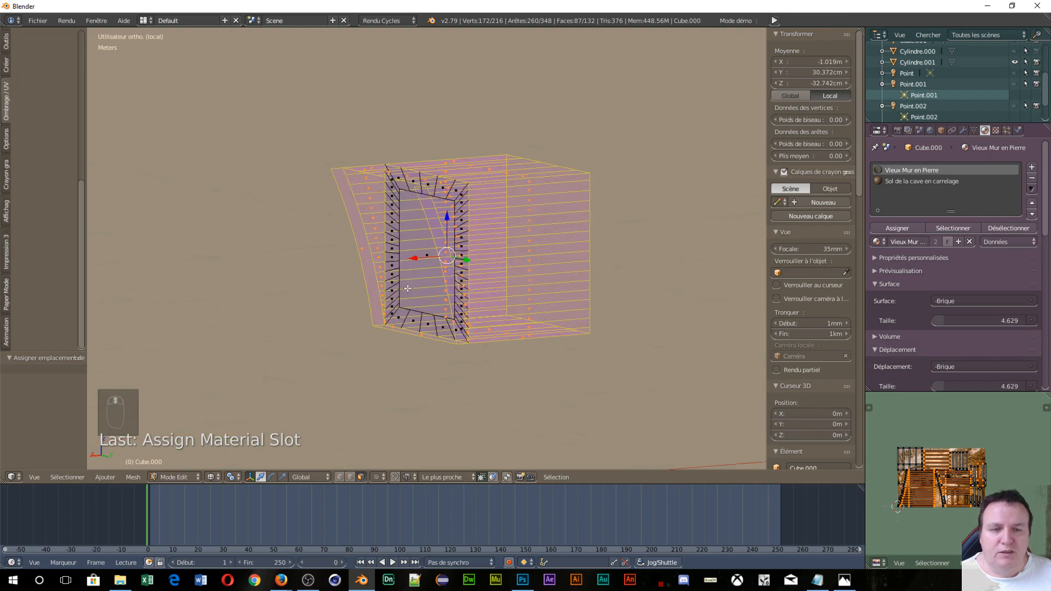
pyautogui.hotkey('shift', 'z')
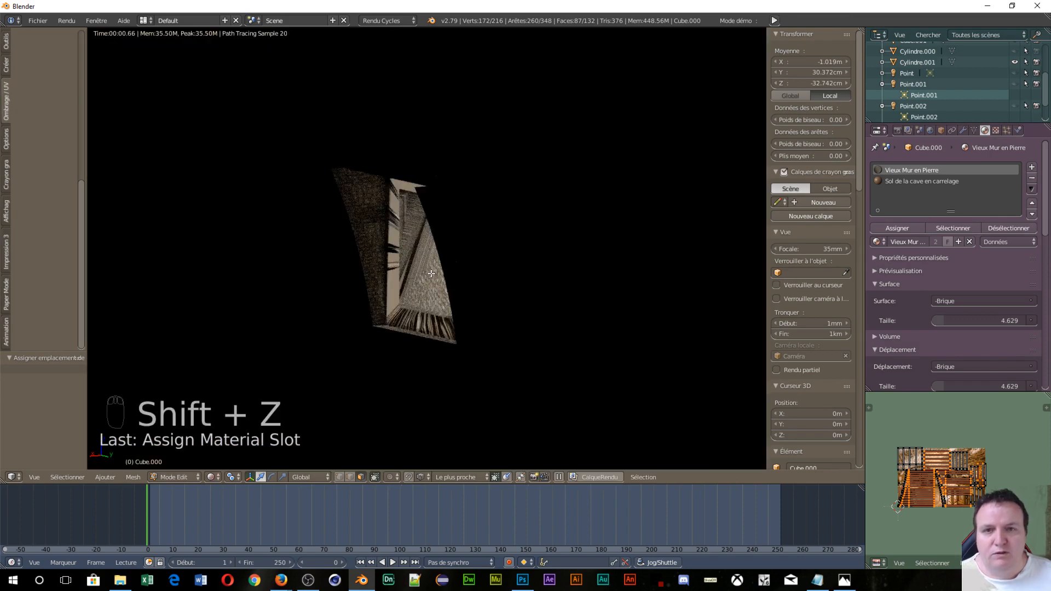
pyautogui.scroll(6, 427, 274)
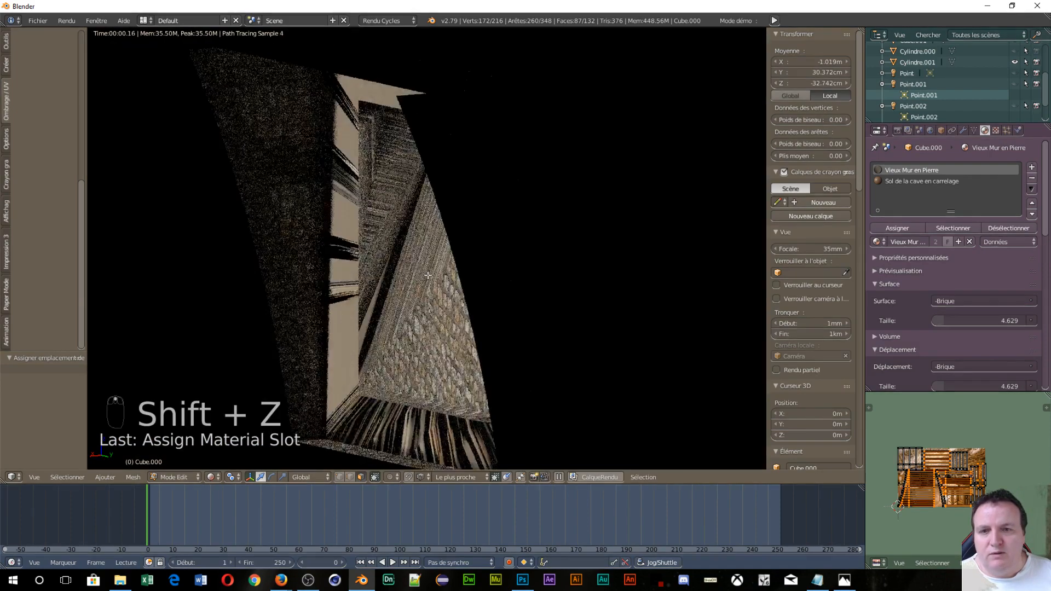
pyautogui.scroll(-1, 428, 275)
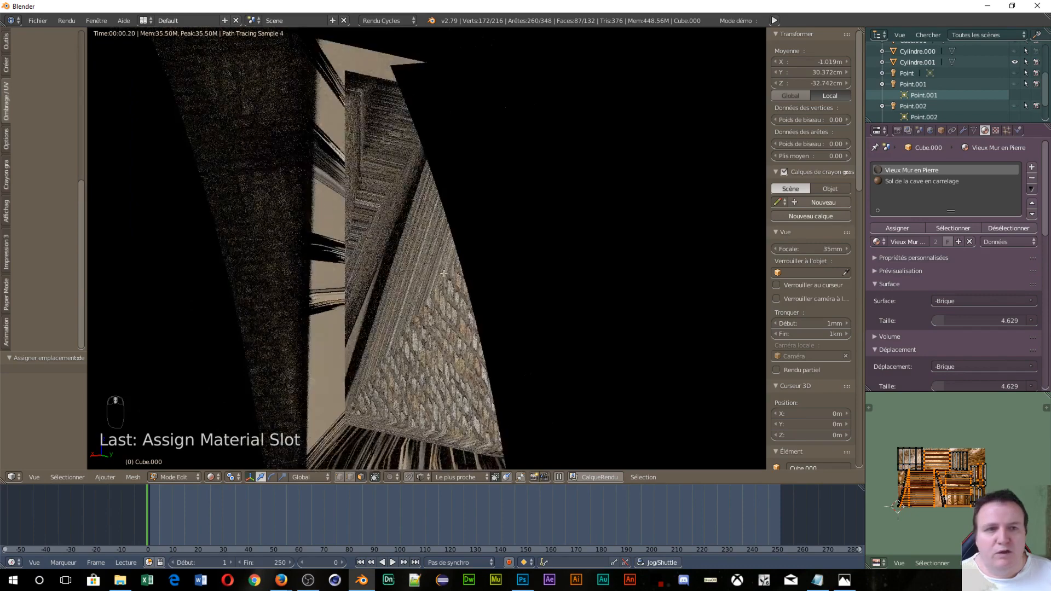
pyautogui.click(957, 242)
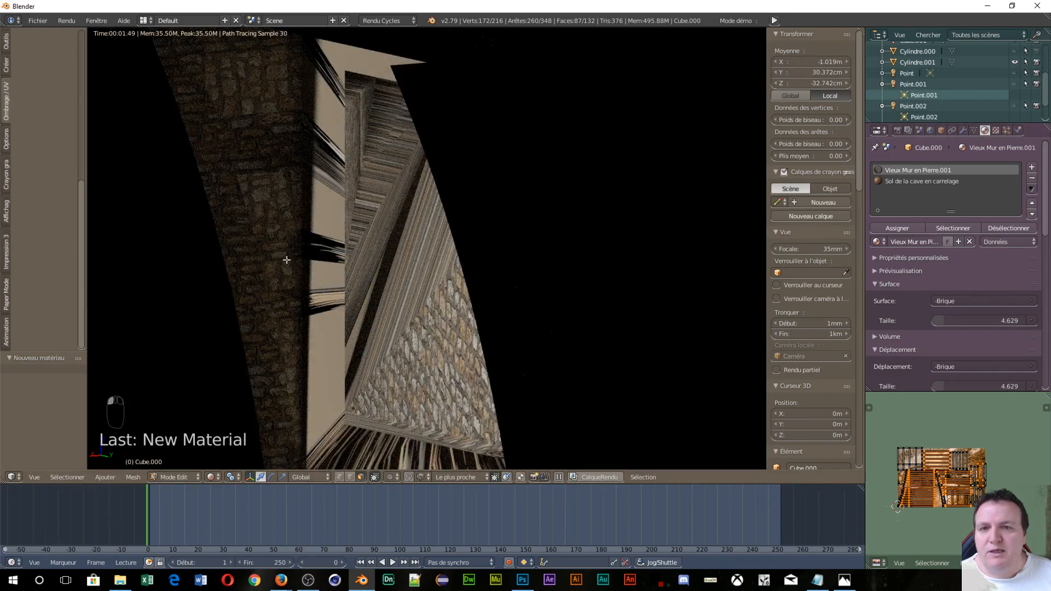
pyautogui.scroll(-3, 287, 260)
pyautogui.scroll(3, 405, 377)
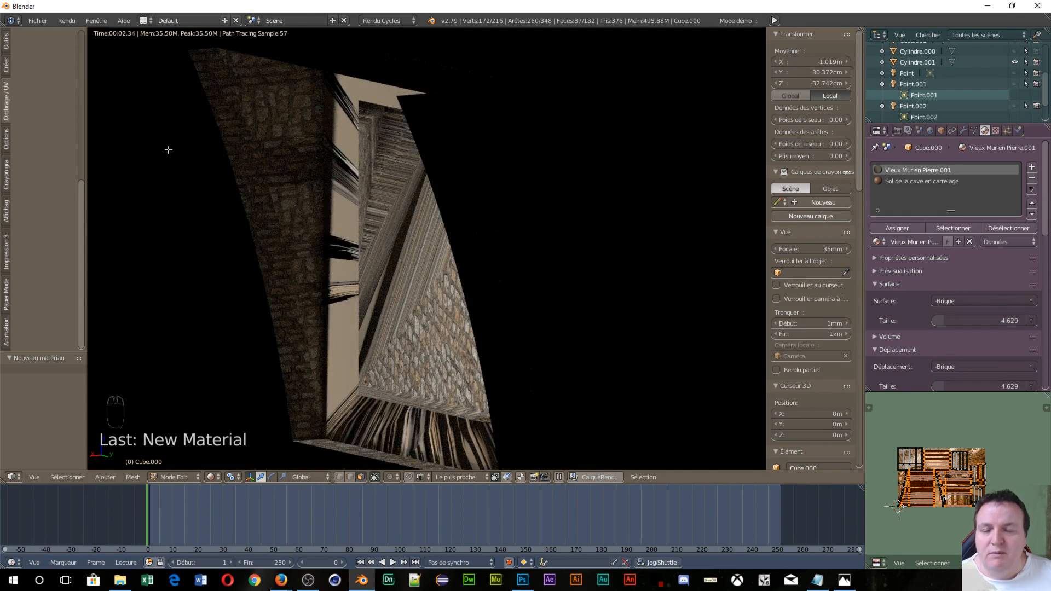
pyautogui.scroll(-2, 652, 229)
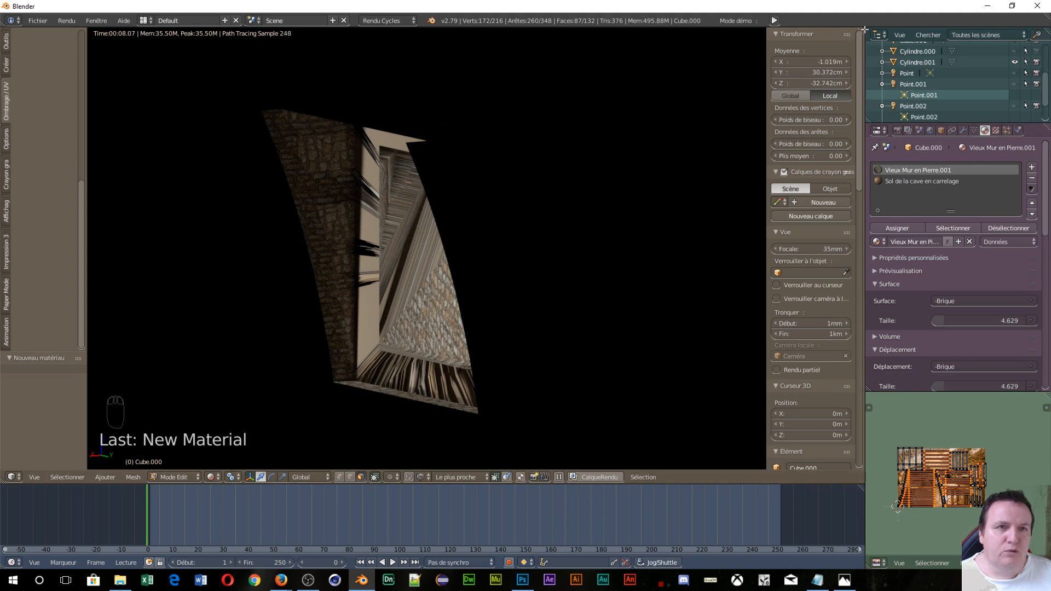
# - Split the 3D view and open the node editor beside it, framing the -Brique group node of the copied stone material
pyautogui.moveTo(860, 30); pyautogui.dragTo(420, 329)
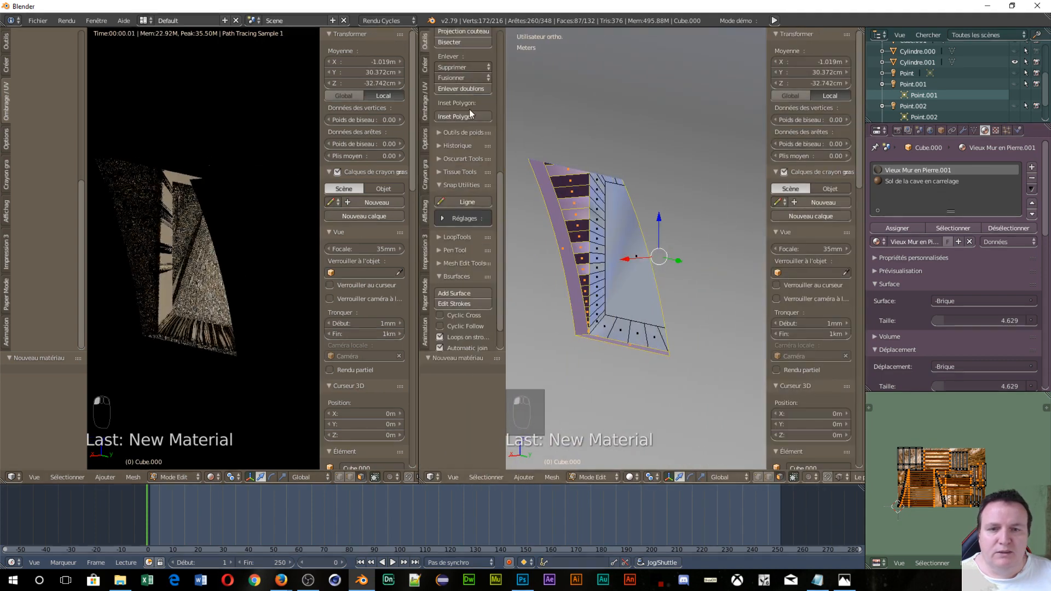
pyautogui.click(433, 477)
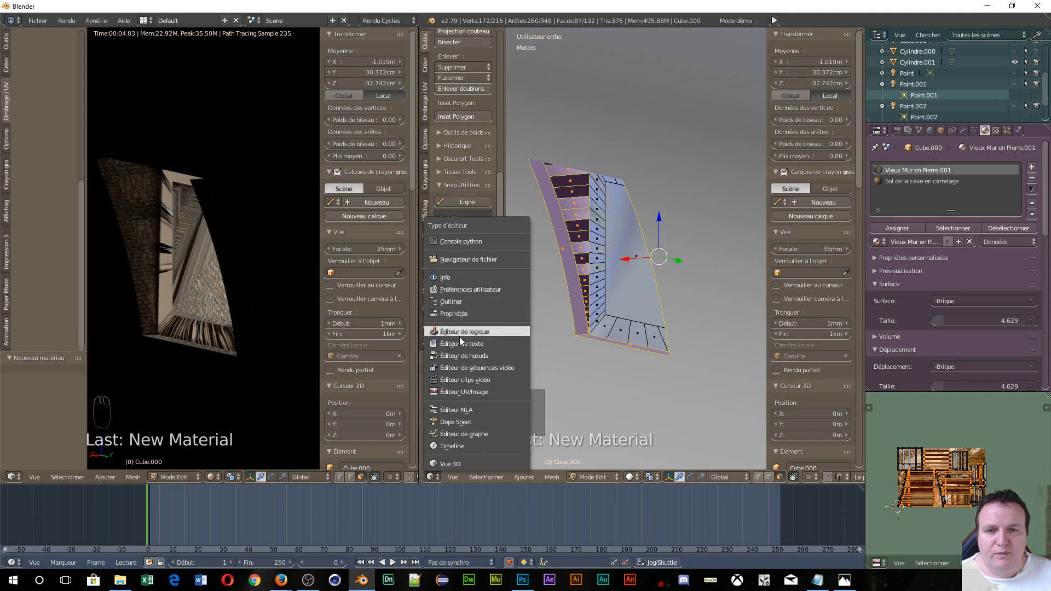
pyautogui.click(464, 356)
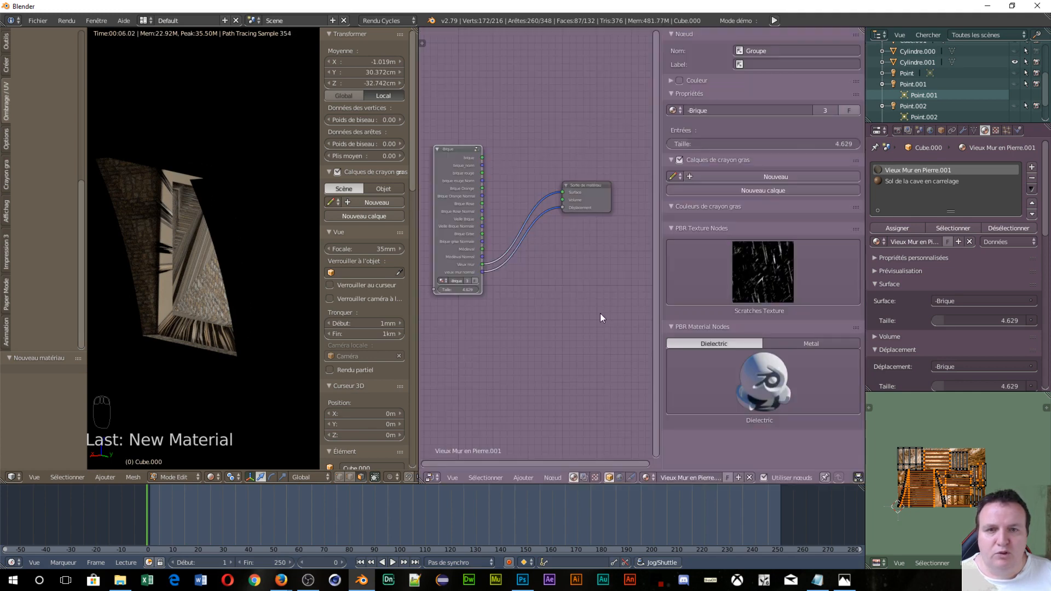
pyautogui.scroll(6, 462, 342)
pyautogui.moveTo(463, 330); pyautogui.dragTo(551, 294, button='middle')
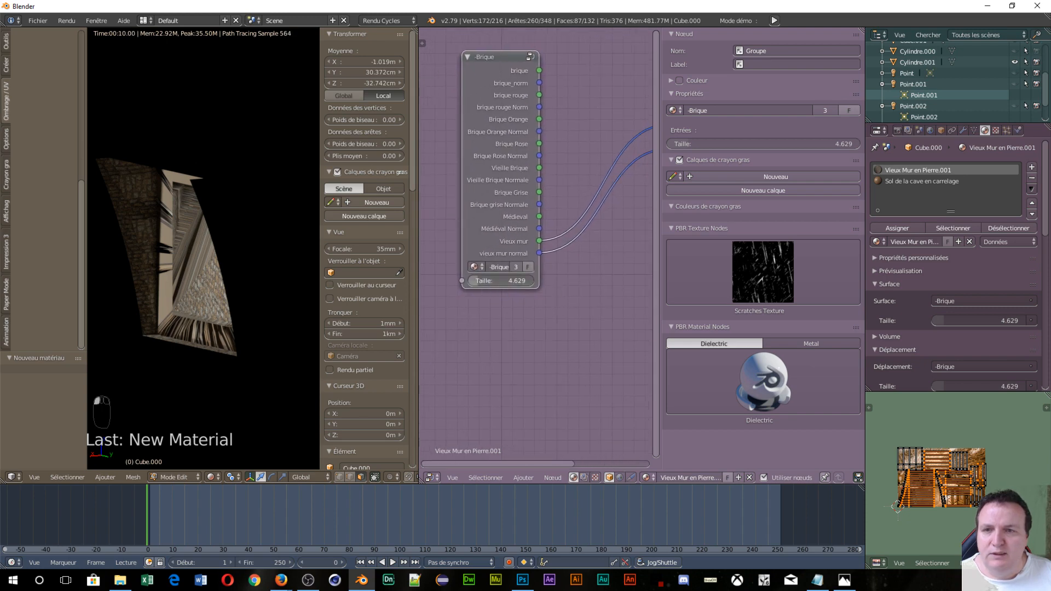
# - Try Taille values of 1 and 0.1 on the -Brique node, settle on 0.887, and check the rendered recess from the front
pyautogui.moveTo(501, 281); pyautogui.dragTo(501, 281)
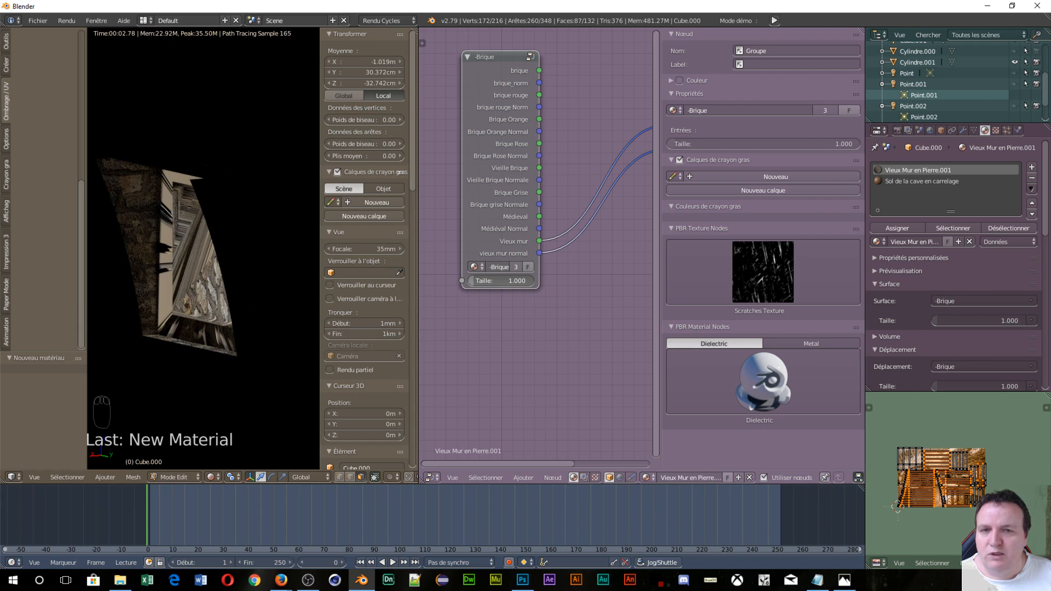
pyautogui.moveTo(502, 281); pyautogui.dragTo(496, 281)
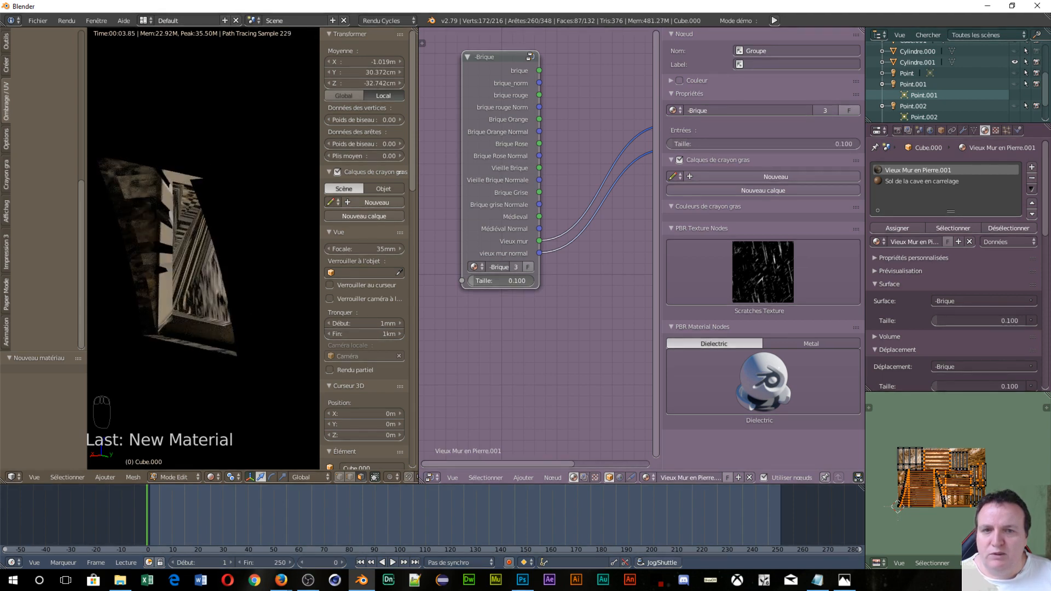
pyautogui.moveTo(495, 280); pyautogui.dragTo(496, 281)
pyautogui.moveTo(501, 280); pyautogui.dragTo(495, 281)
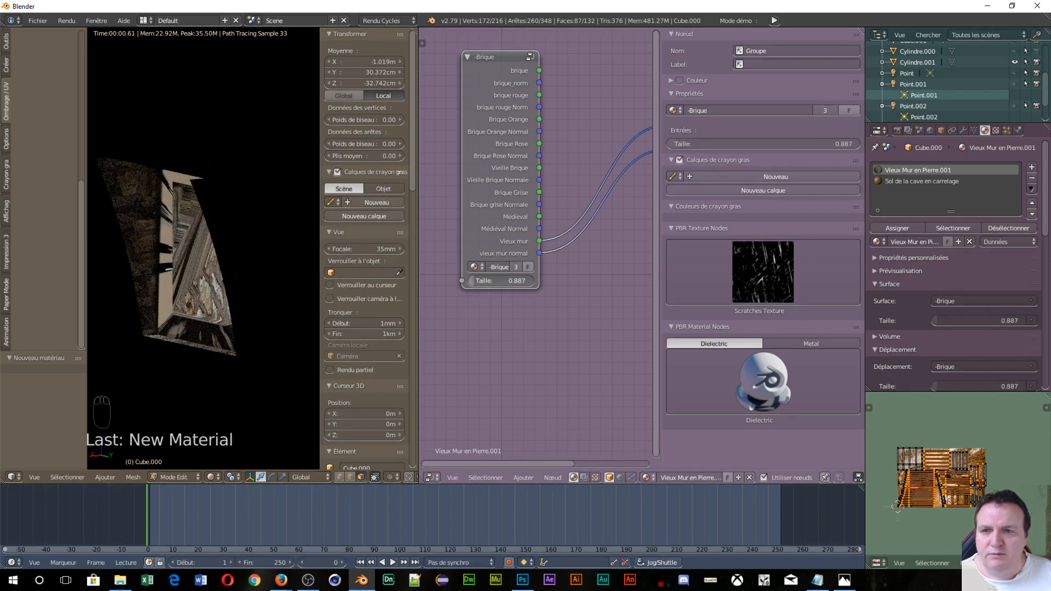
pyautogui.scroll(-3, 198, 297)
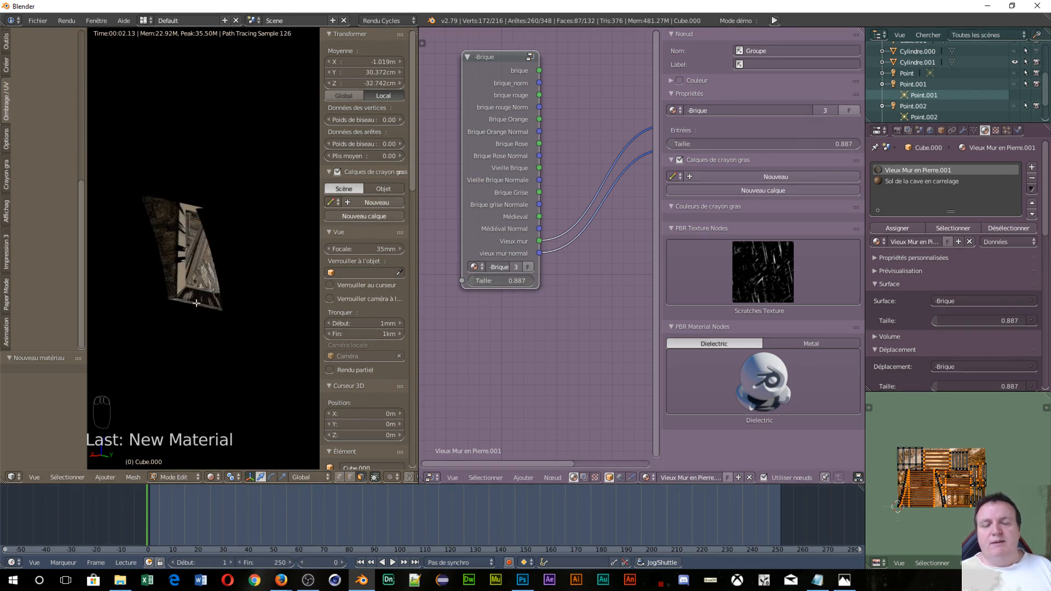
pyautogui.moveTo(207, 278); pyautogui.dragTo(280, 311, button='middle')
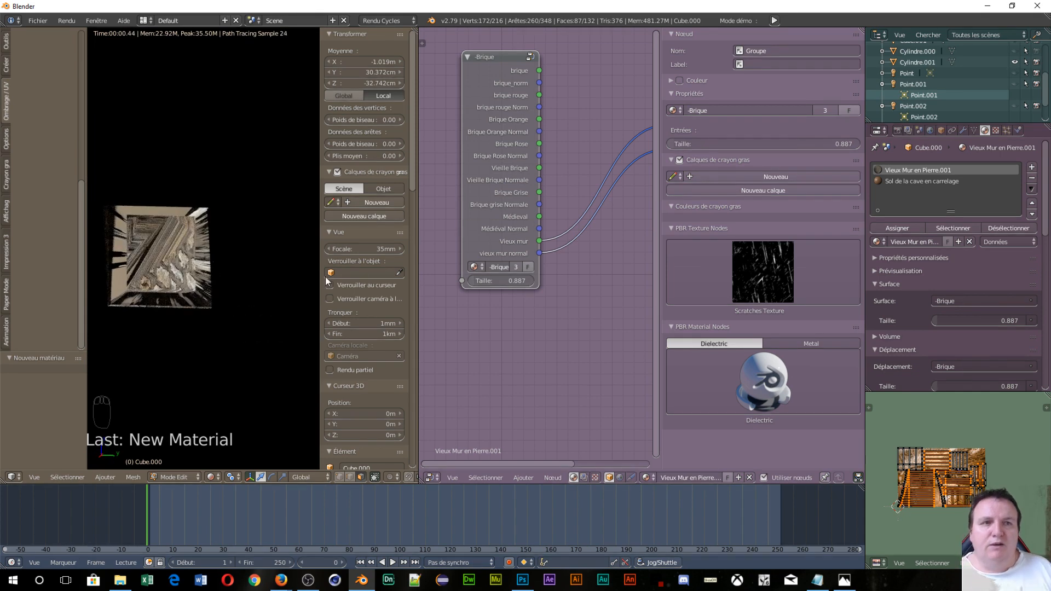
# - Add a third material slot to the recess with a new material named Bois Fenêtre
pyautogui.click(1032, 170)
pyautogui.click(926, 243)
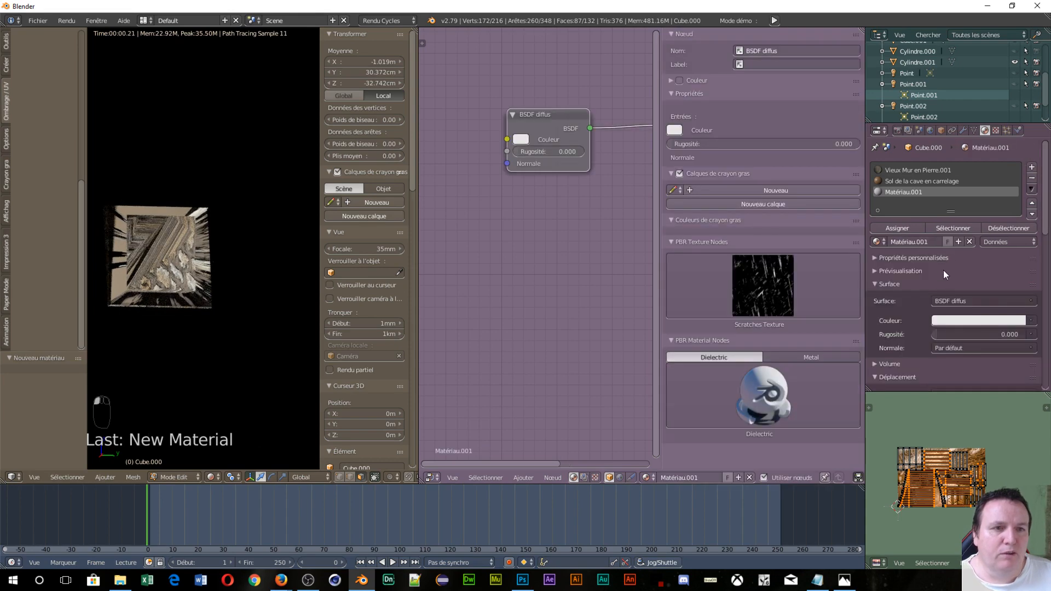
pyautogui.click(904, 242)
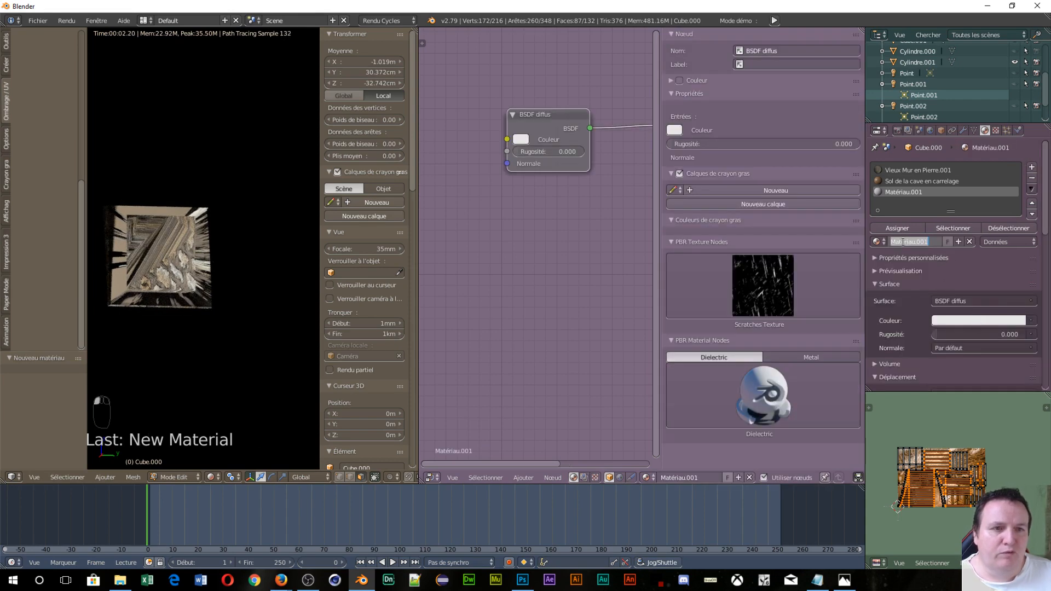
pyautogui.write('Bois Fenêtre')
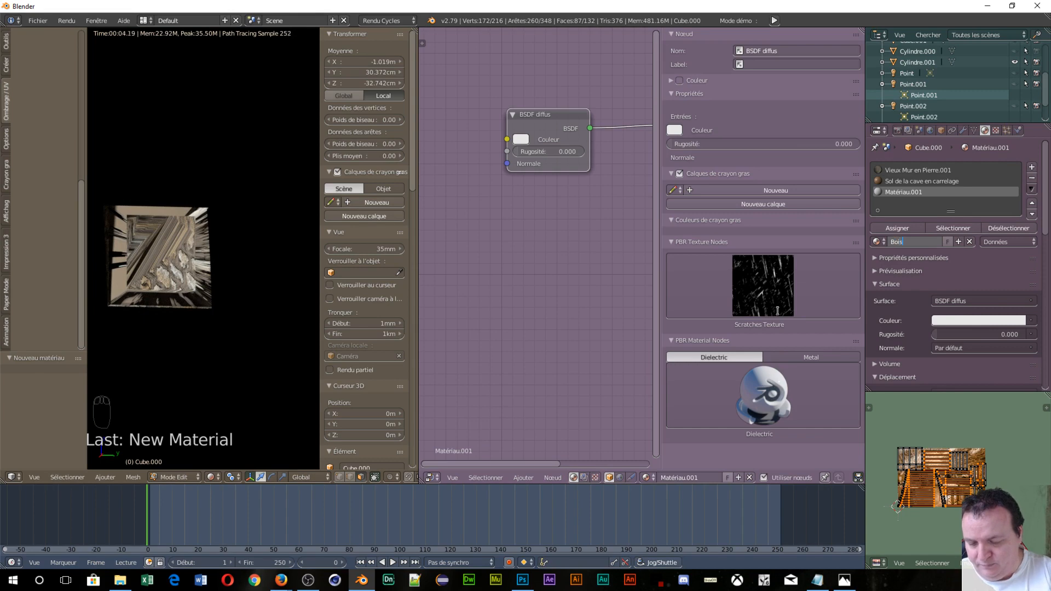
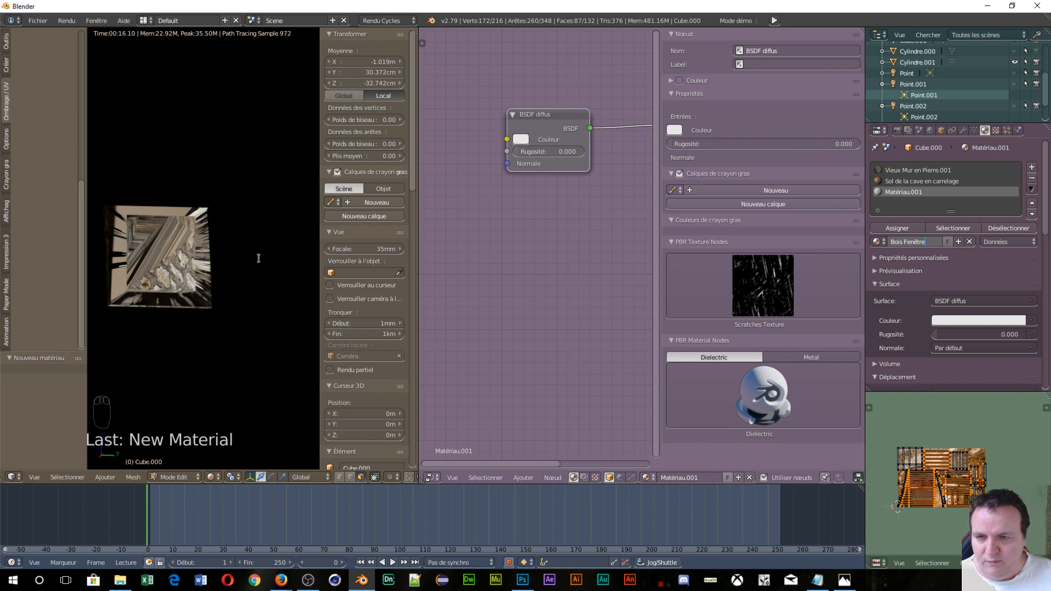
pyautogui.press('Return')
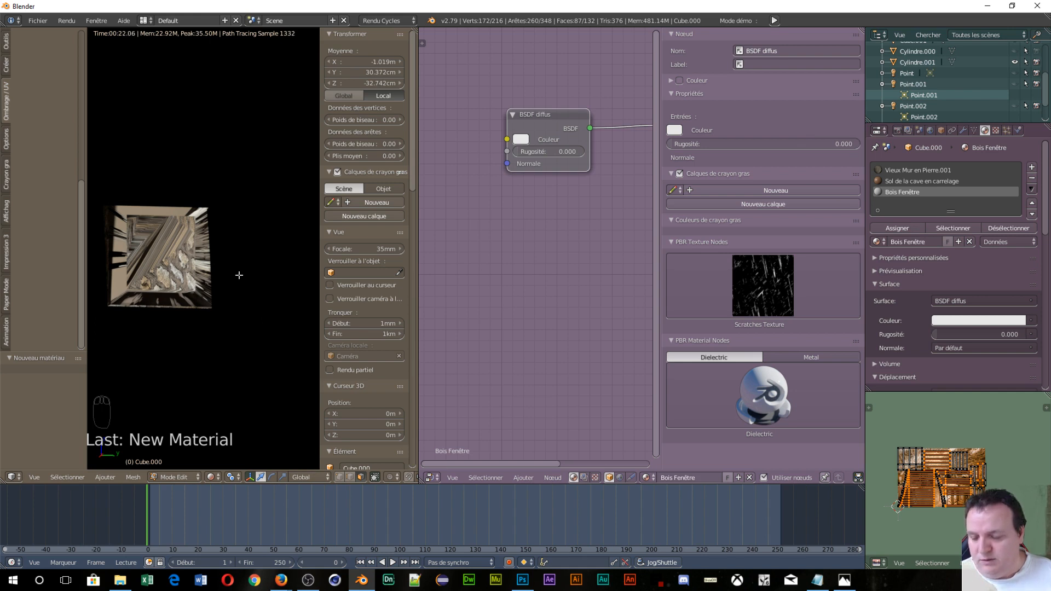
# - Show the window recess in solid shading and deselect all of its faces
pyautogui.hotkey('shift', 'z')
pyautogui.scroll(4, 167, 327)
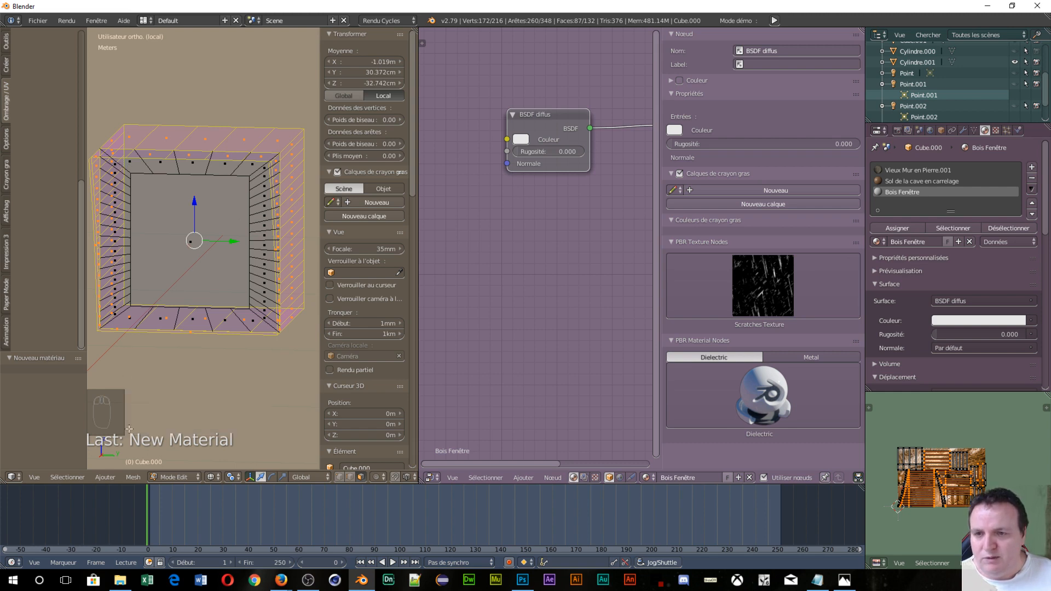
pyautogui.click(210, 477)
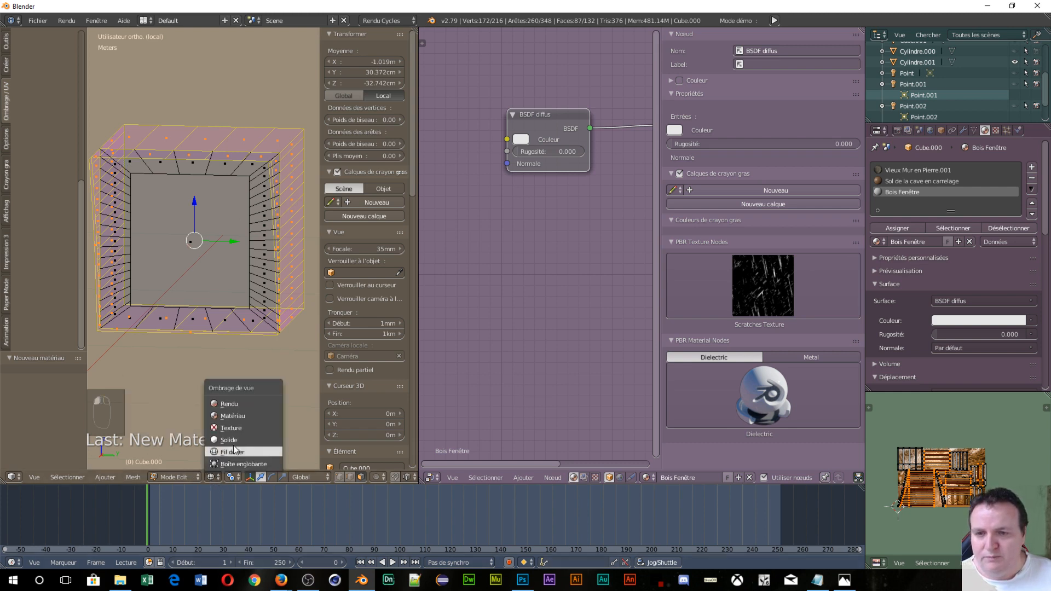
pyautogui.click(235, 438)
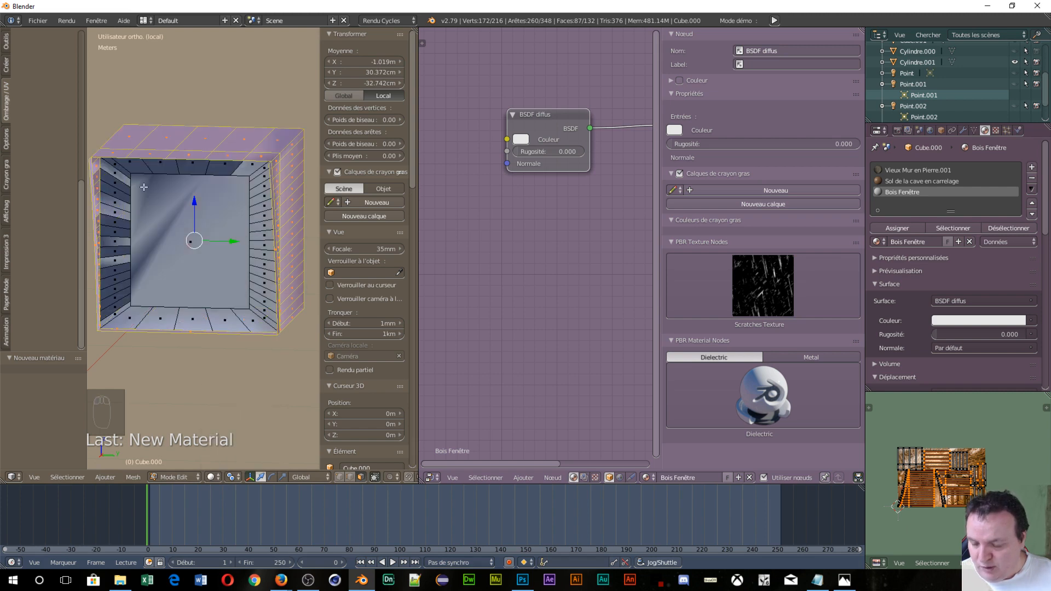
pyautogui.press('a')
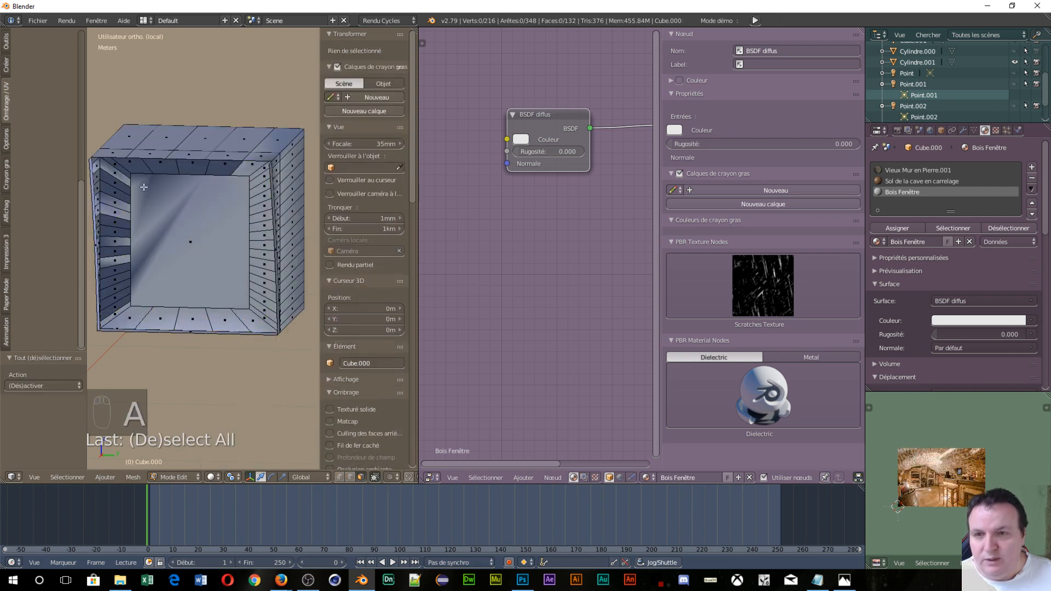
pyautogui.click(117, 167)
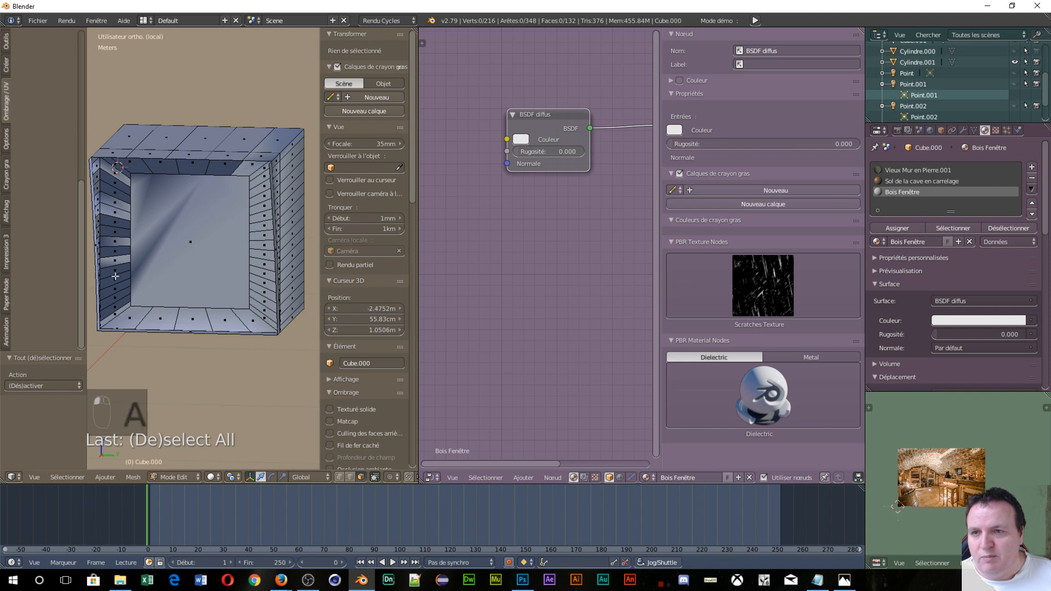
# - Select all faces of the window recess and recalculate their normals
pyautogui.scroll(-3, 188, 290)
pyautogui.press('a')
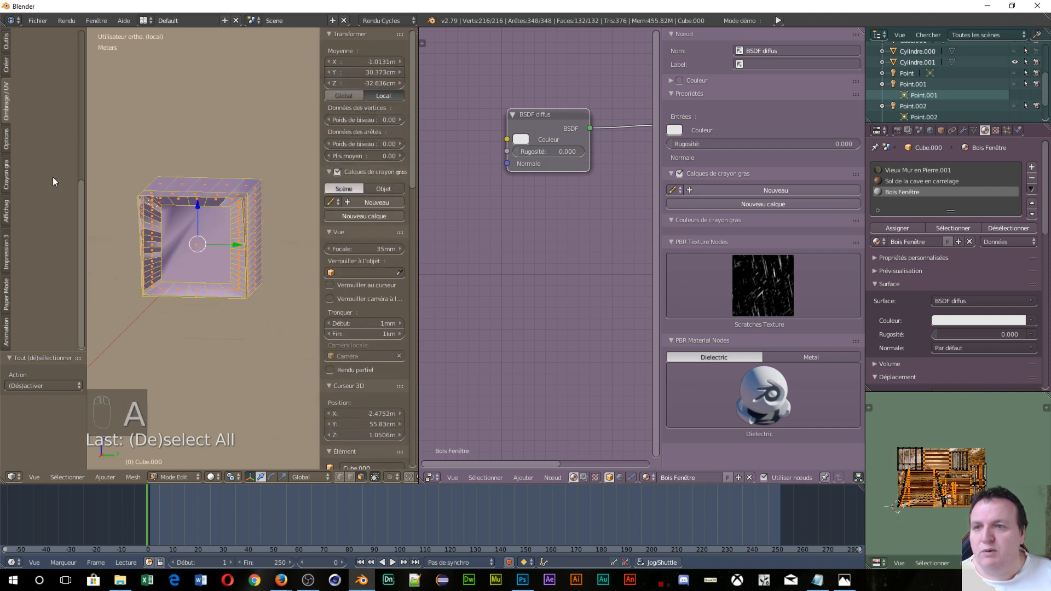
pyautogui.moveTo(77, 195); pyautogui.dragTo(70, 45)
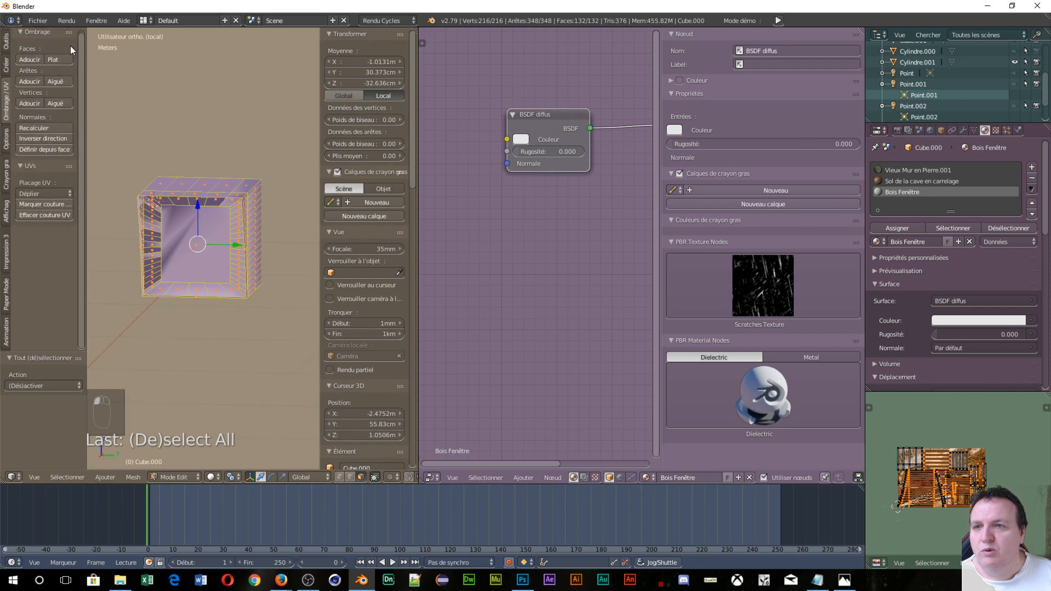
pyautogui.click(45, 129)
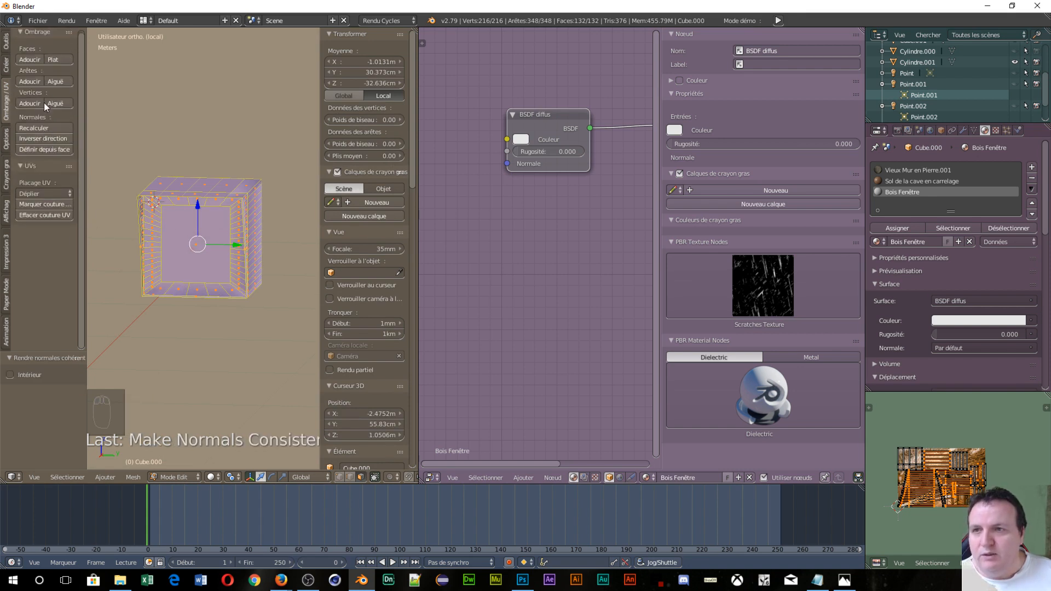
pyautogui.scroll(3, 181, 234)
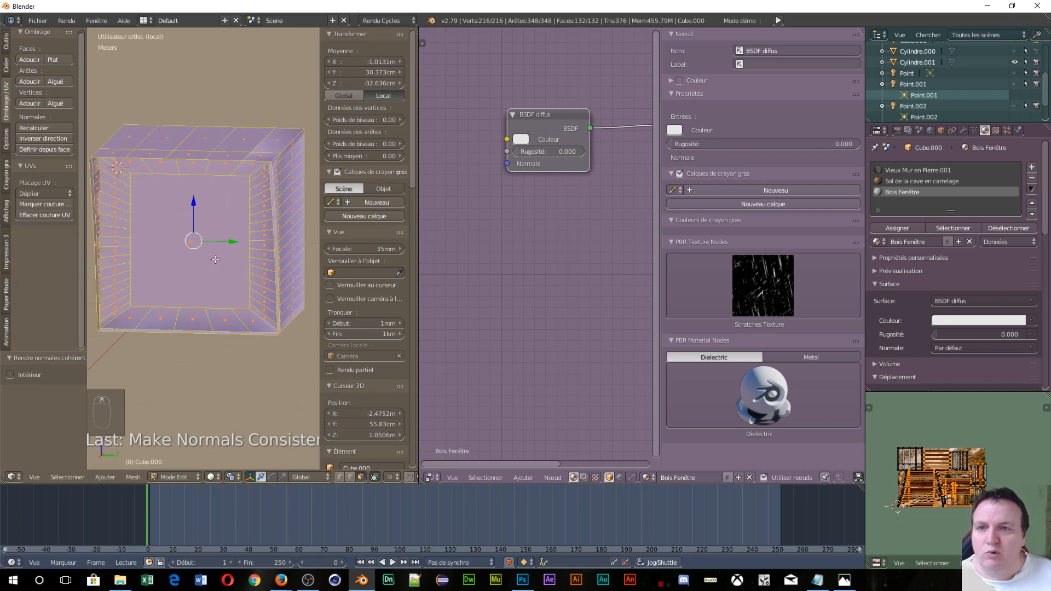
# - Clear the selection and circle-select the slanted frame faces around the window pane, leaving out the central pane face
pyautogui.moveTo(215, 259); pyautogui.dragTo(157, 236, button='middle')
pyautogui.scroll(4, 155, 250)
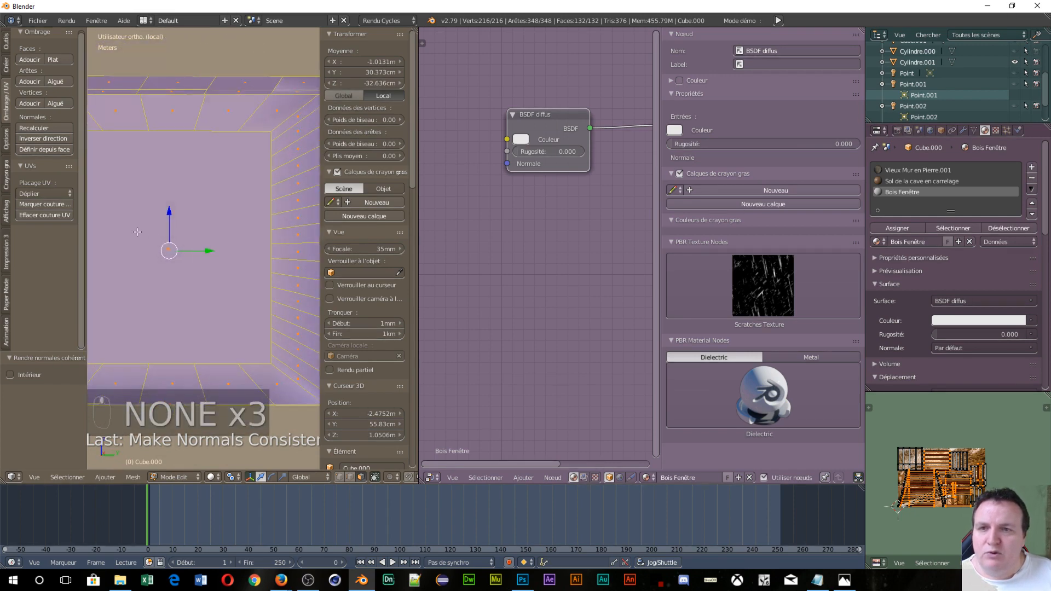
pyautogui.scroll(-4, 137, 232)
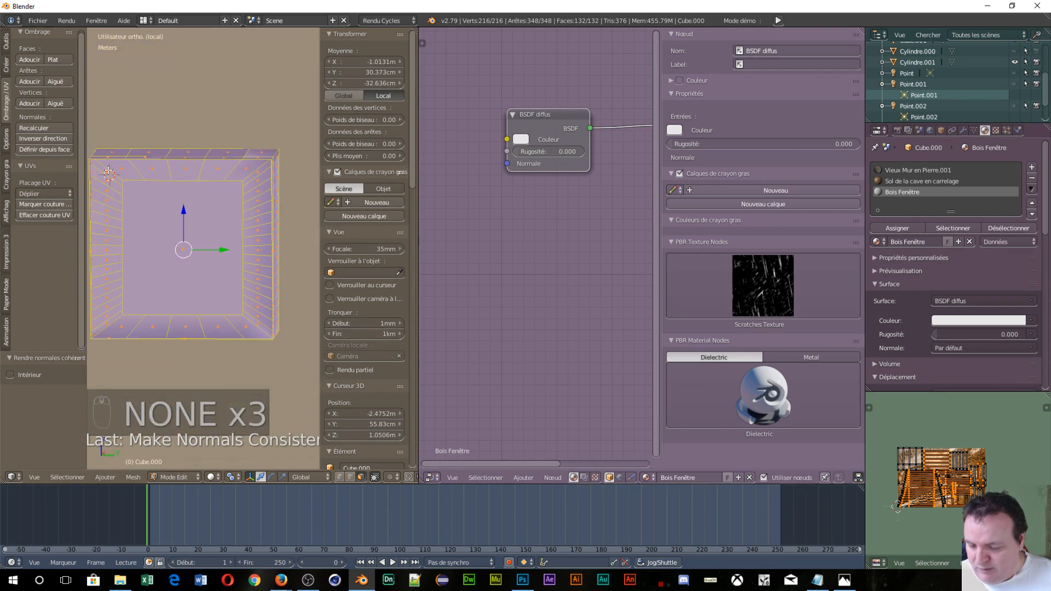
pyautogui.press('c')
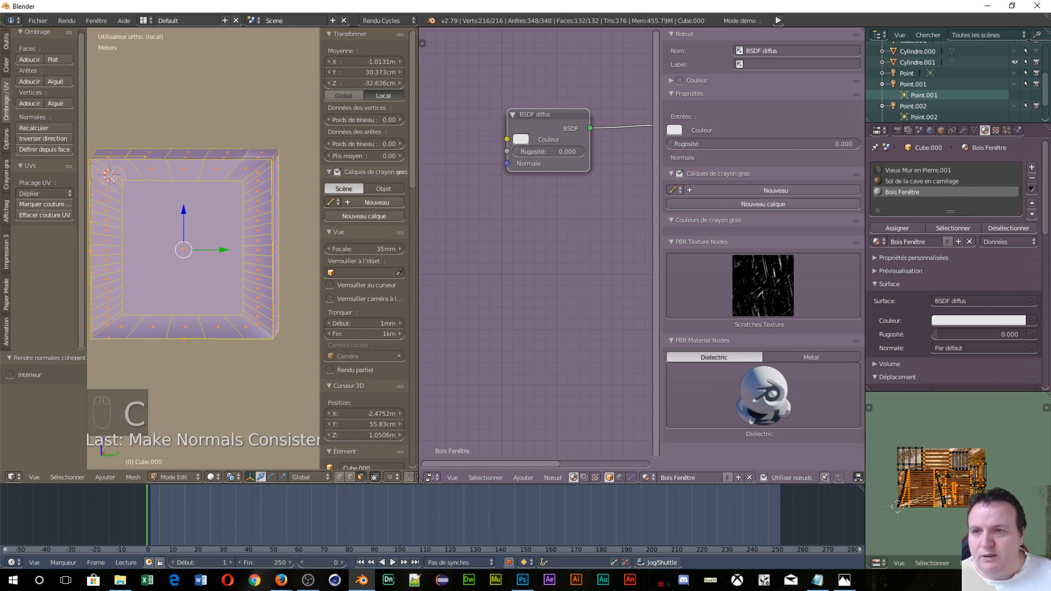
pyautogui.rightClick(113, 178)
pyautogui.press('a')
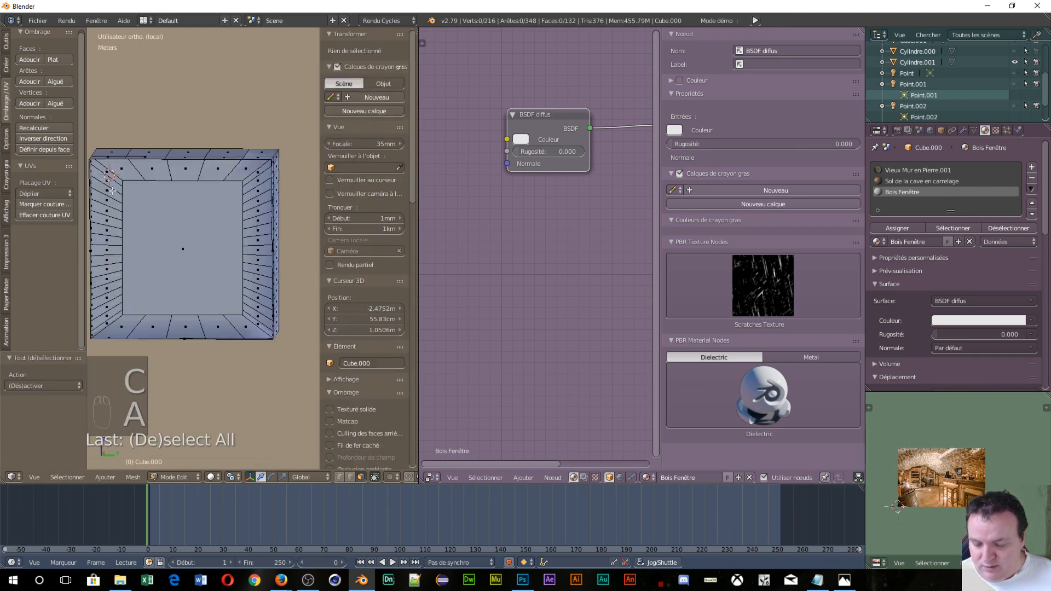
pyautogui.press('c')
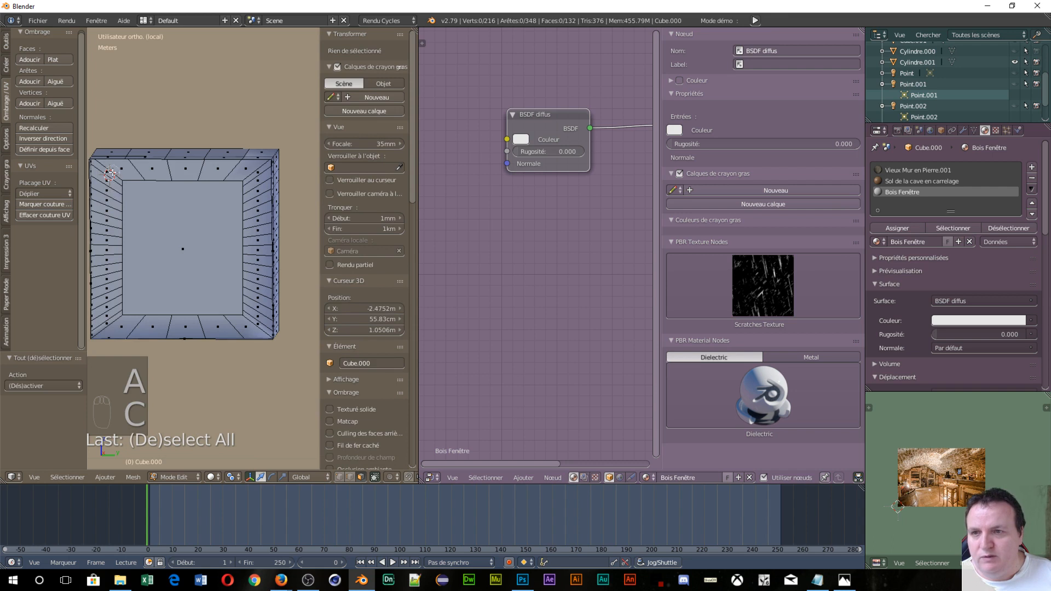
pyautogui.moveTo(112, 190)
pyautogui.mouseDown()
pyautogui.moveTo(109, 316)
pyautogui.moveTo(243, 316)
pyautogui.moveTo(258, 279)
pyautogui.moveTo(254, 185)
pyautogui.moveTo(162, 181)
pyautogui.mouseUp()
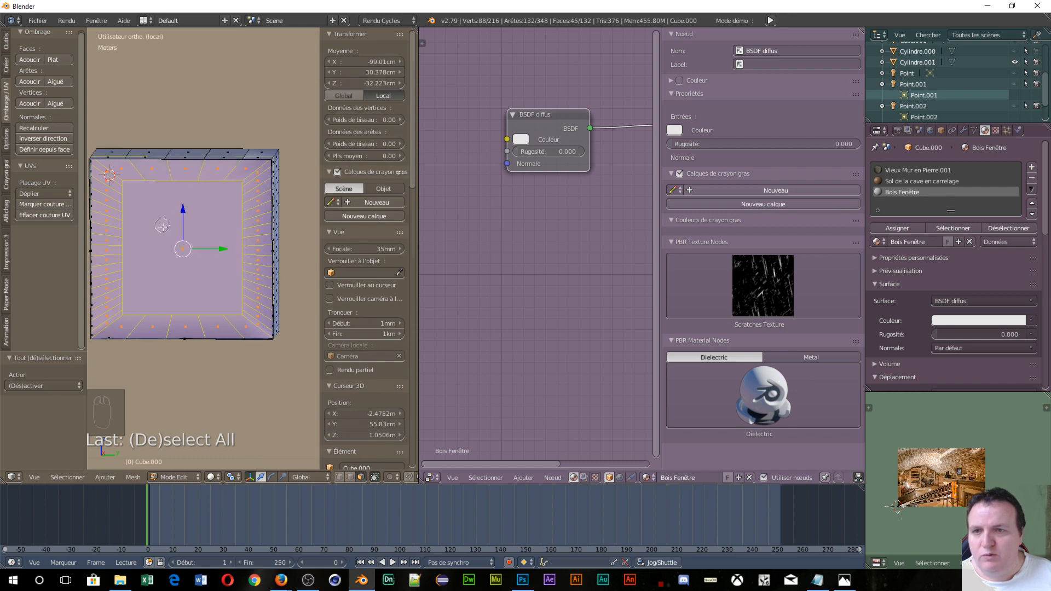
pyautogui.middleClick(178, 249)
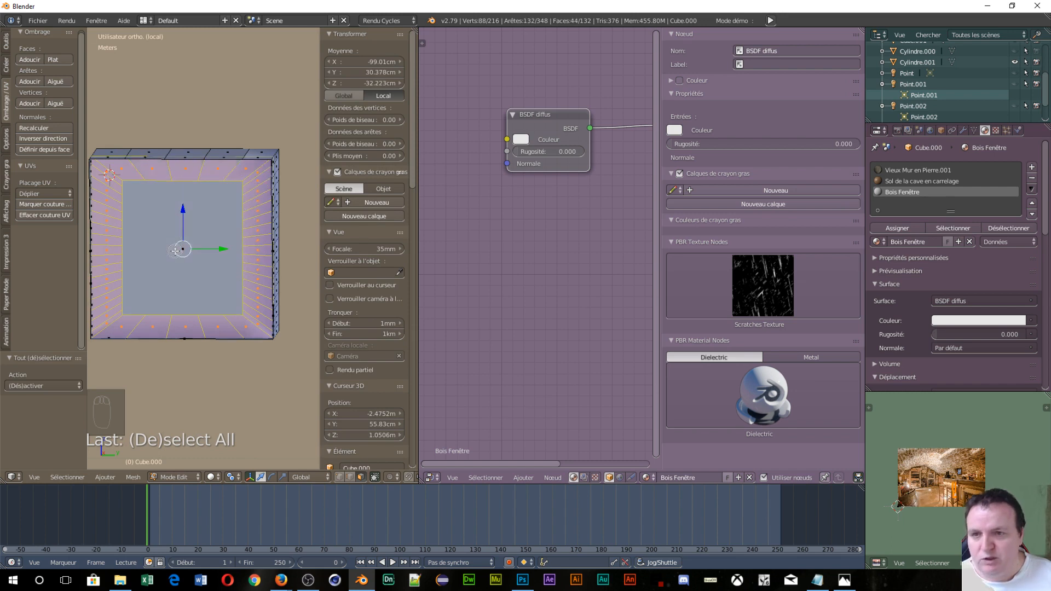
pyautogui.rightClick(175, 256)
# - Extrude the selected frame faces 1.29 cm along the global X axis
pyautogui.moveTo(168, 273); pyautogui.dragTo(210, 262, button='middle')
pyautogui.press('e')
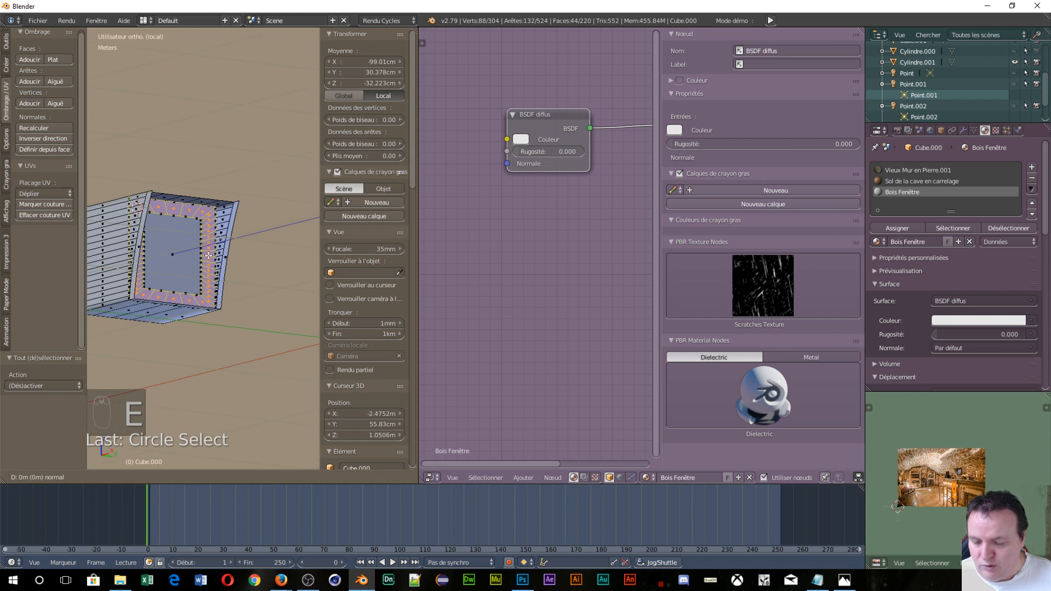
pyautogui.press('x')
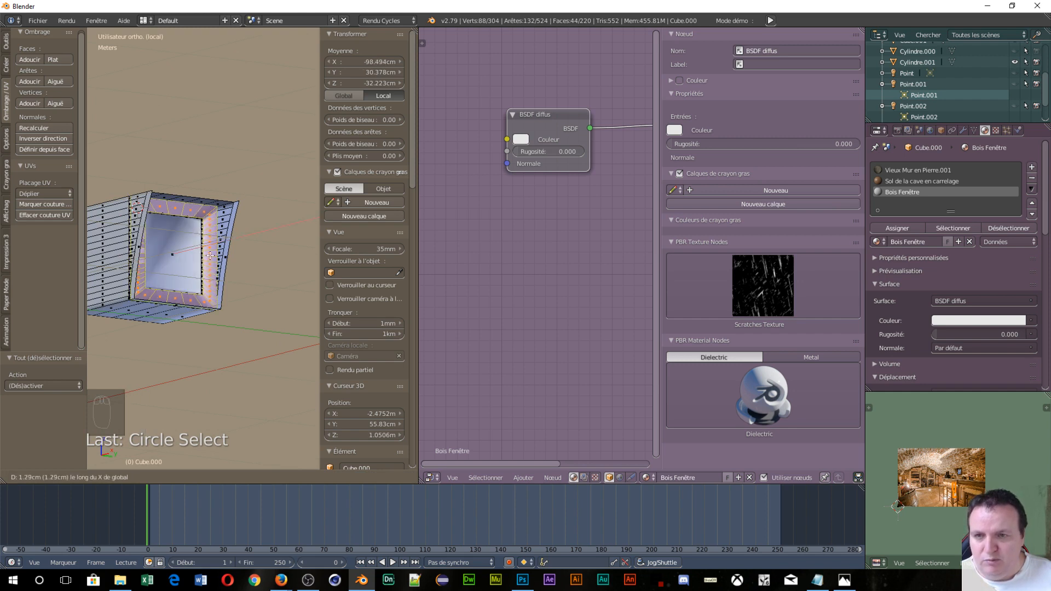
pyautogui.click(210, 255)
# - Circle-select the narrow extruded rim faces along both sides and the bottom of the pane, adding them to the selection
pyautogui.scroll(4, 246, 307)
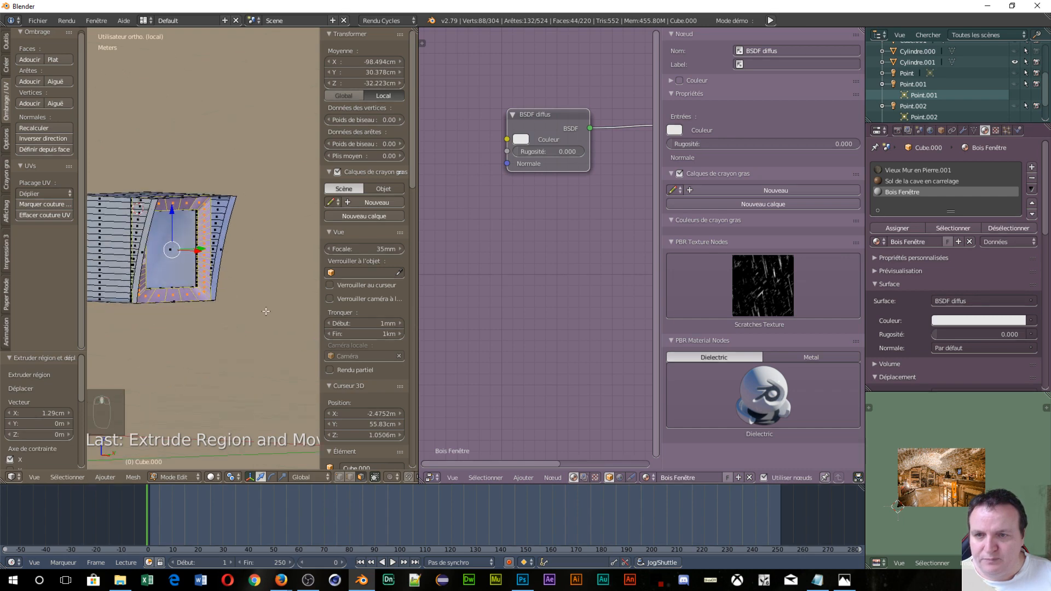
pyautogui.scroll(3, 194, 273)
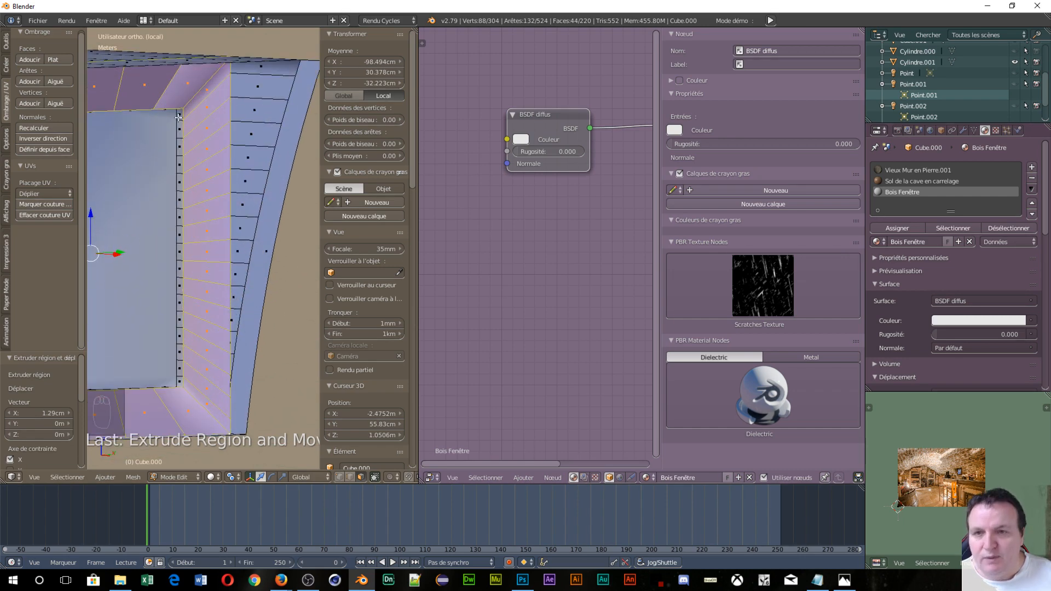
pyautogui.press('c')
pyautogui.moveTo(180, 116); pyautogui.dragTo(179, 382)
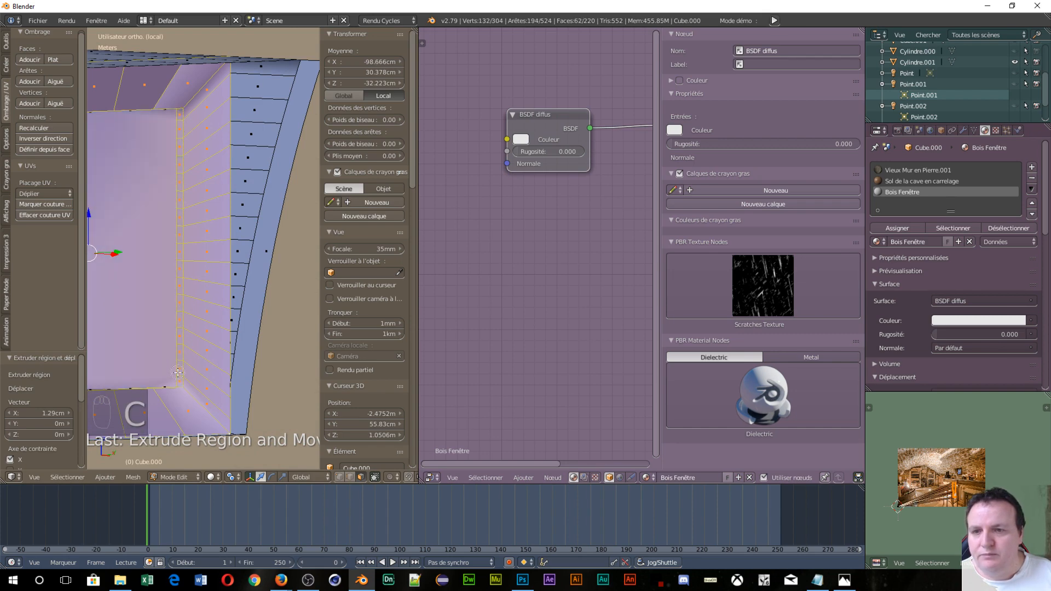
pyautogui.rightClick(137, 363)
pyautogui.moveTo(199, 314); pyautogui.dragTo(129, 154, button='middle')
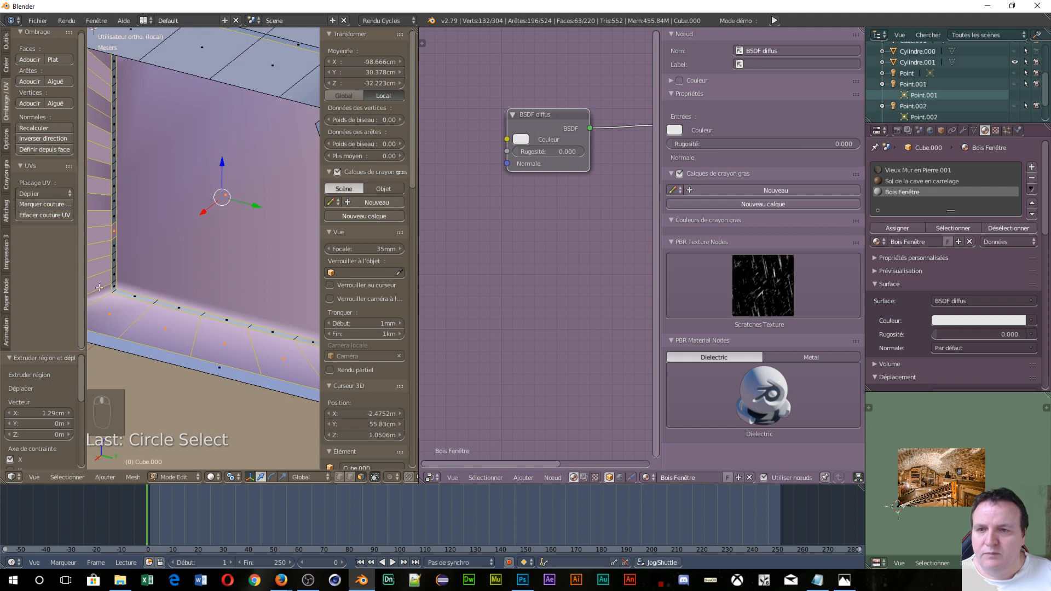
pyautogui.press('c')
pyautogui.moveTo(117, 73)
pyautogui.mouseDown()
pyautogui.moveTo(118, 290)
pyautogui.moveTo(193, 324)
pyautogui.moveTo(310, 342)
pyautogui.mouseUp()
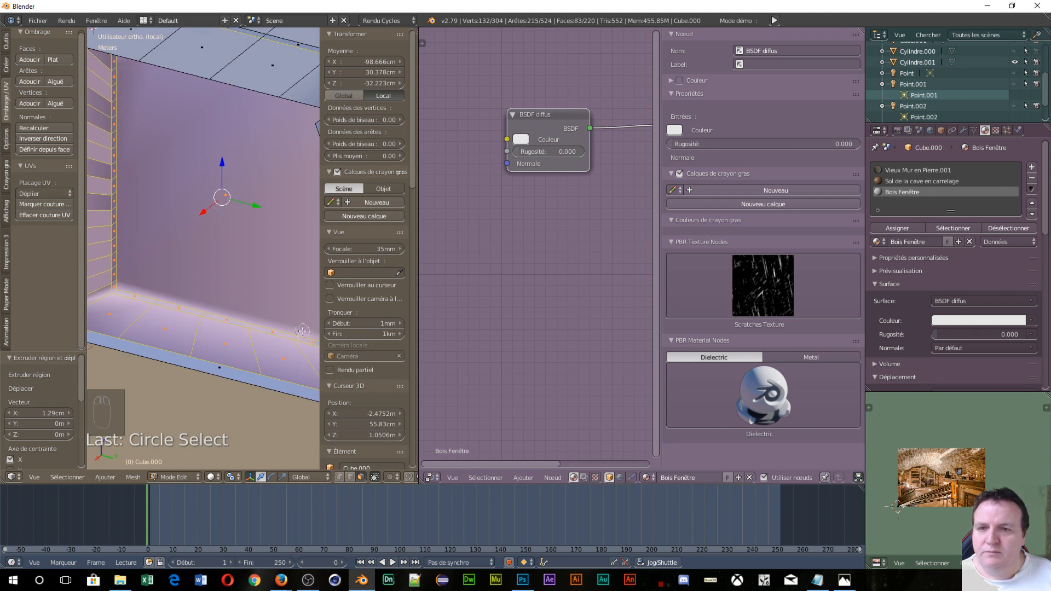
pyautogui.rightClick(301, 330)
# - Add the rim faces along the pane's top edge and upper corner to the selection, and deselect the central pane face
pyautogui.moveTo(247, 315)
pyautogui.mouseDown(button='middle')
pyautogui.moveTo(291, 301)
pyautogui.moveTo(277, 224)
pyautogui.mouseUp(button='middle')
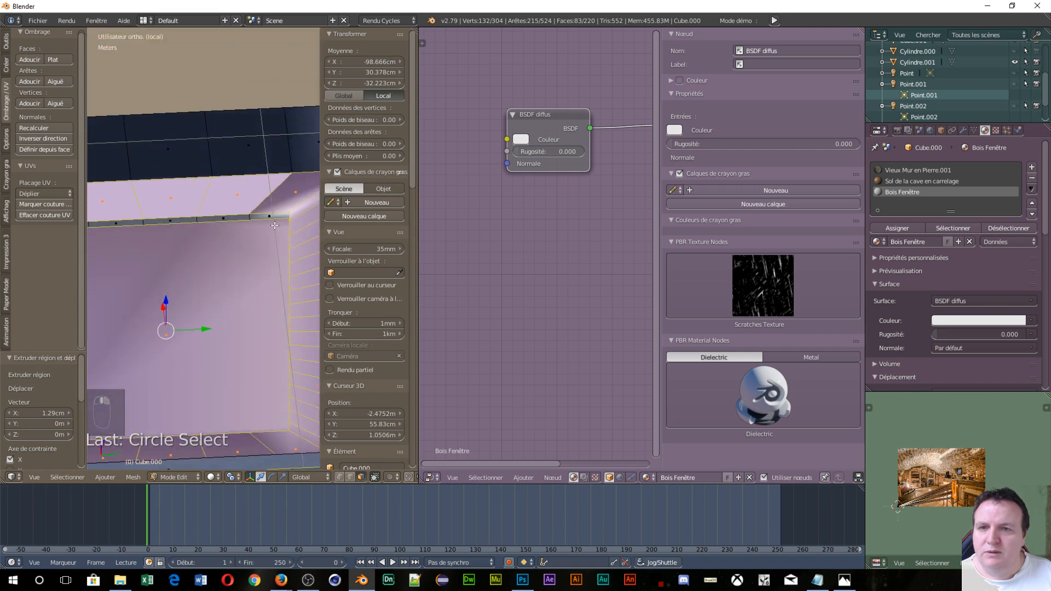
pyautogui.press('c')
pyautogui.moveTo(277, 223); pyautogui.dragTo(110, 230)
pyautogui.rightClick(142, 269)
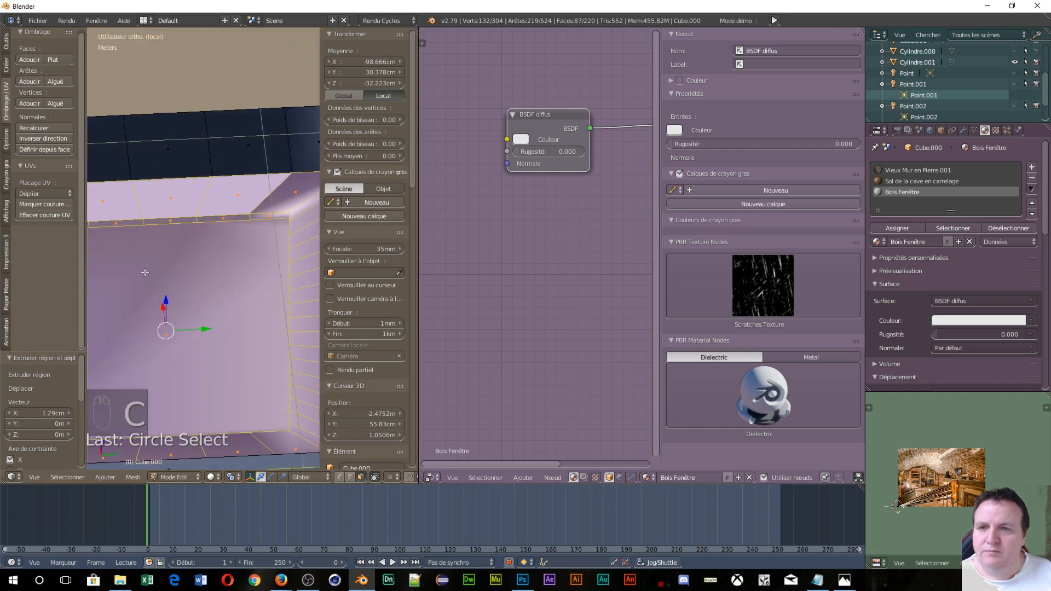
pyautogui.moveTo(143, 272); pyautogui.dragTo(101, 274, button='middle')
pyautogui.press('c')
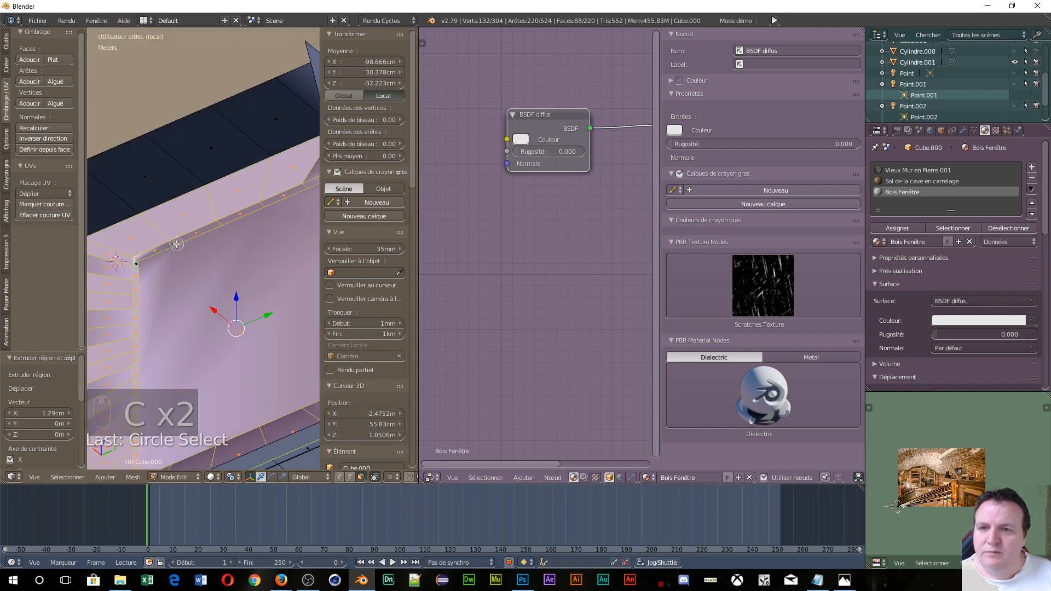
pyautogui.moveTo(151, 255); pyautogui.dragTo(141, 271)
pyautogui.moveTo(163, 315); pyautogui.dragTo(253, 362, button='middle')
pyautogui.press('c')
pyautogui.middleClick(202, 328)
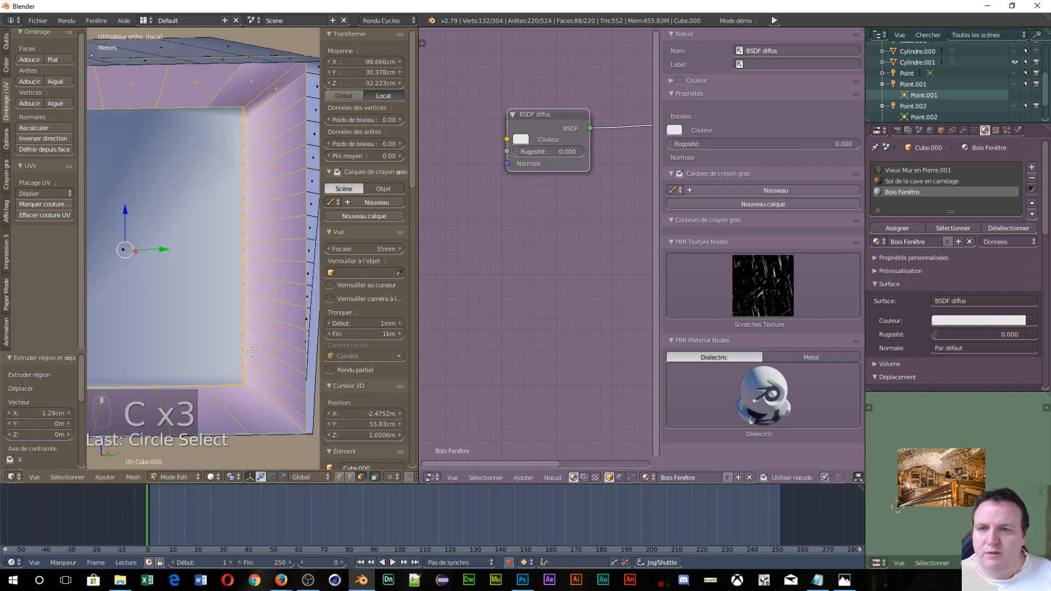
# - Set the right orthographic view and recalculate the normals of the selected frame faces, also trying to invert their direction
pyautogui.scroll(-4, 249, 358)
pyautogui.moveTo(164, 241); pyautogui.dragTo(213, 236, button='middle')
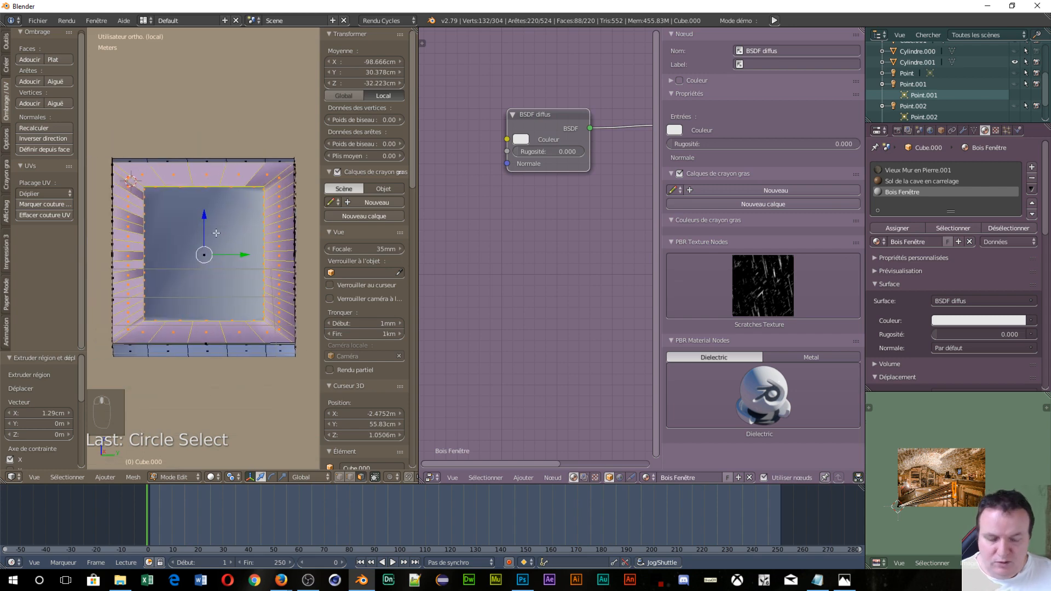
pyautogui.press('KP_1')
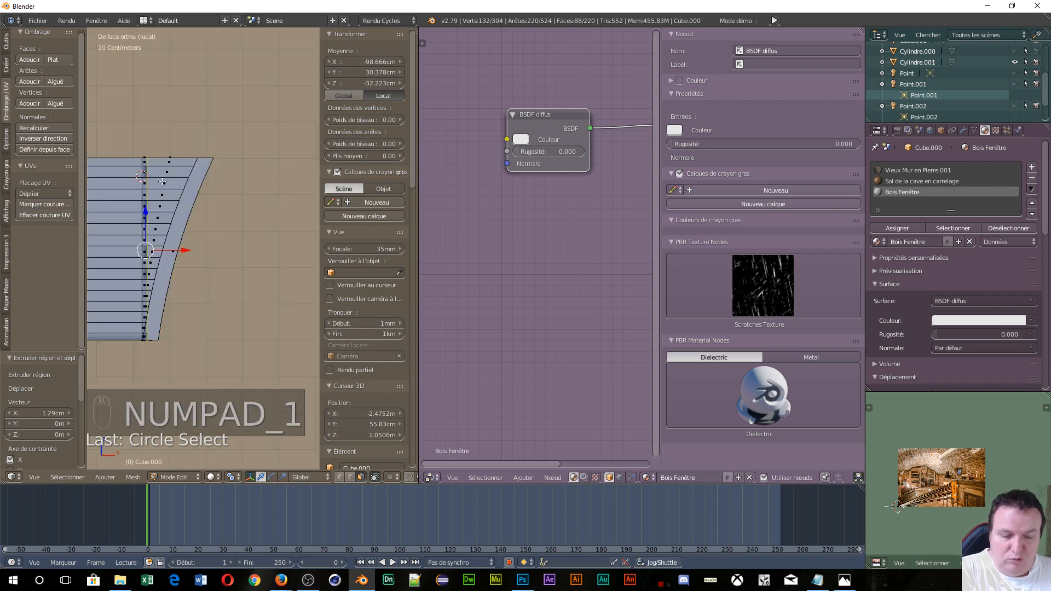
pyautogui.press('KP_3')
pyautogui.scroll(-2, 226, 248)
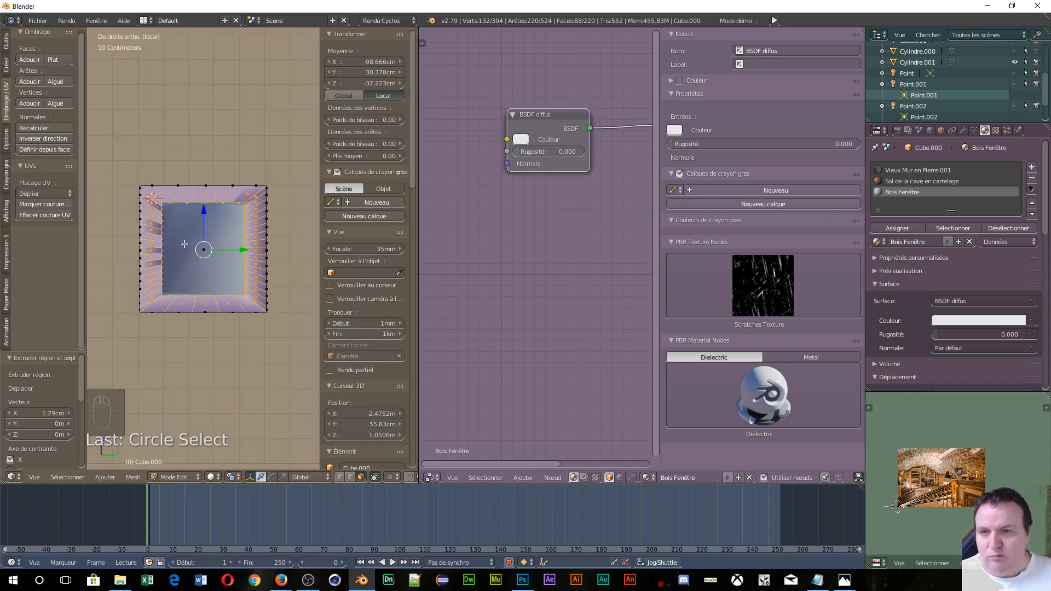
pyautogui.click(35, 129)
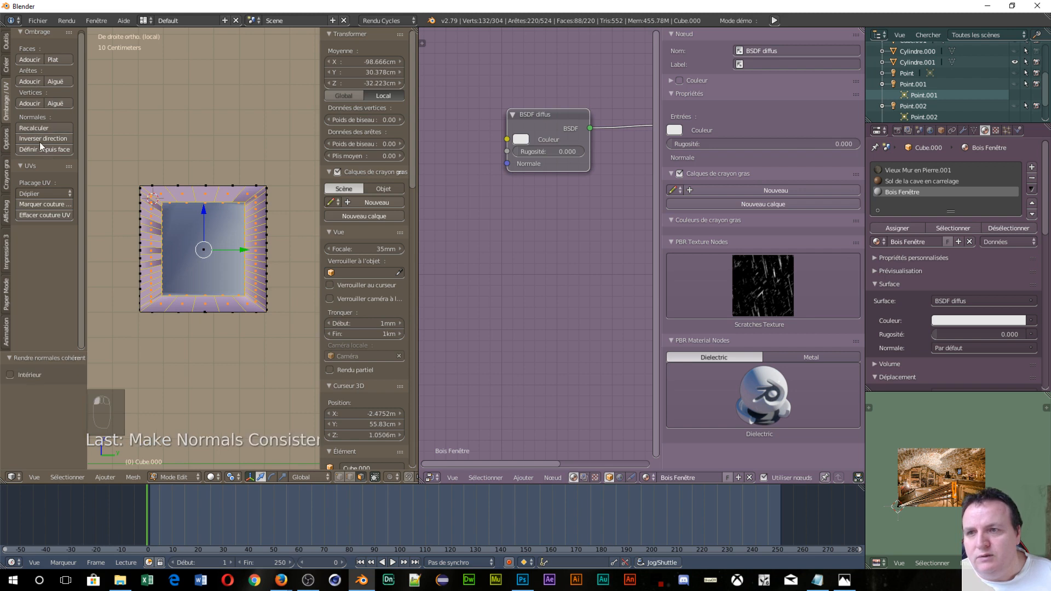
pyautogui.click(37, 139)
pyautogui.click(37, 130)
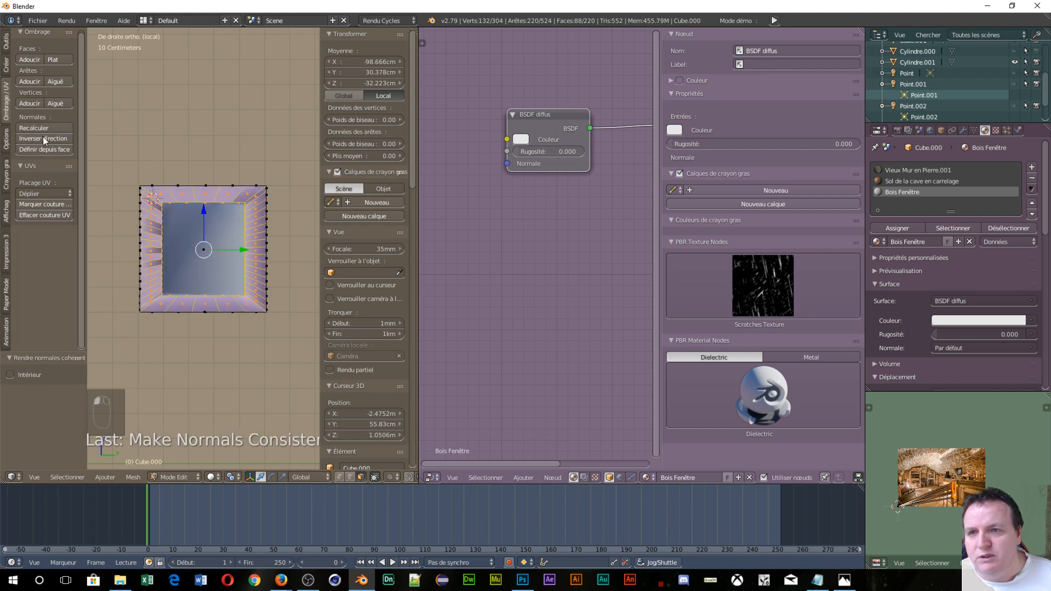
# - UV-map the selected frame faces by projecting them from the right orthographic view
pyautogui.scroll(3, 160, 281)
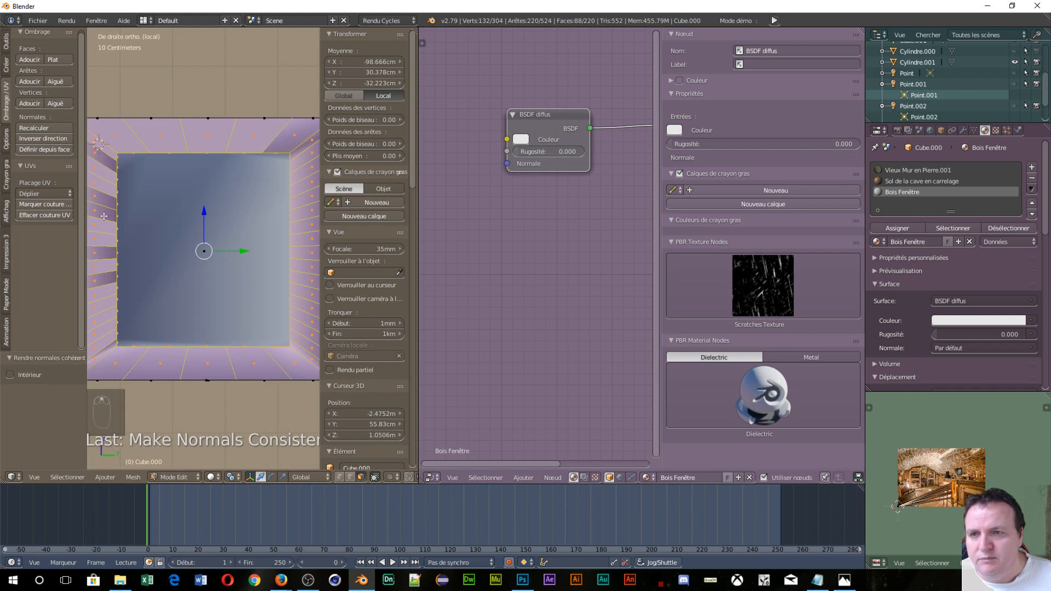
pyautogui.scroll(-2, 127, 225)
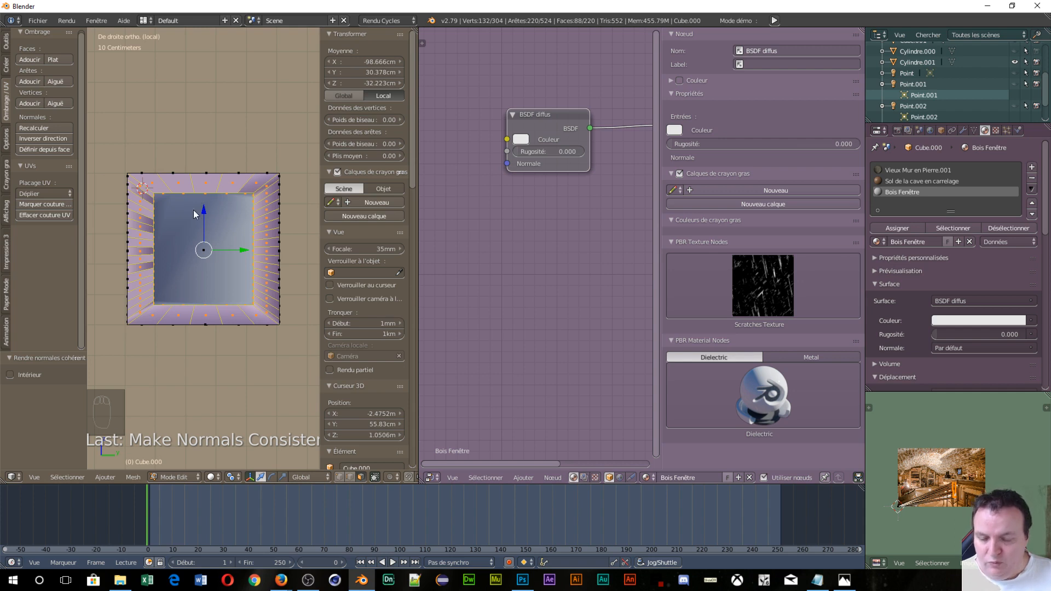
pyautogui.press('u')
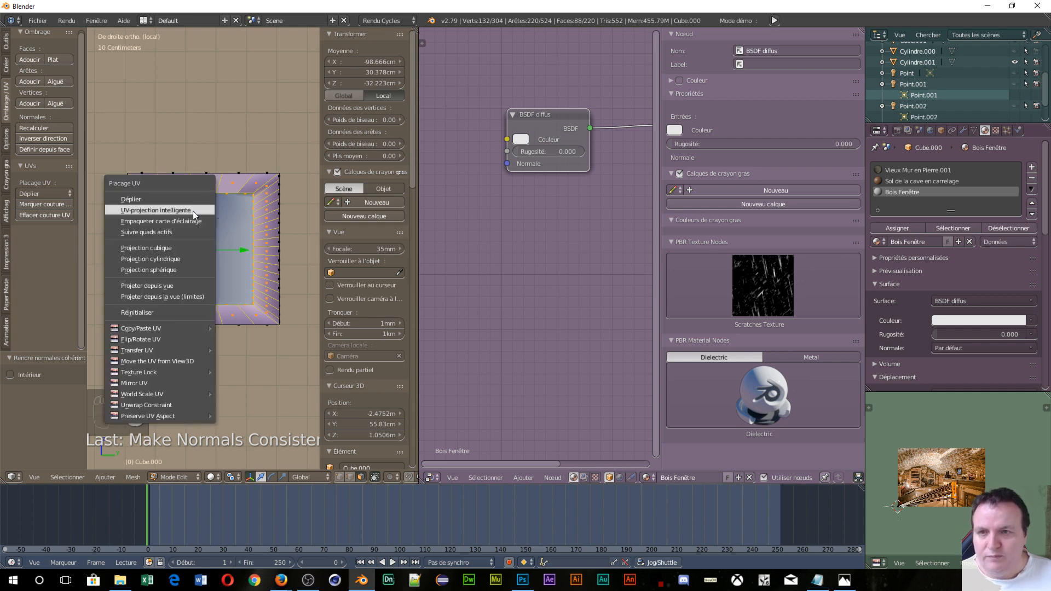
pyautogui.click(169, 286)
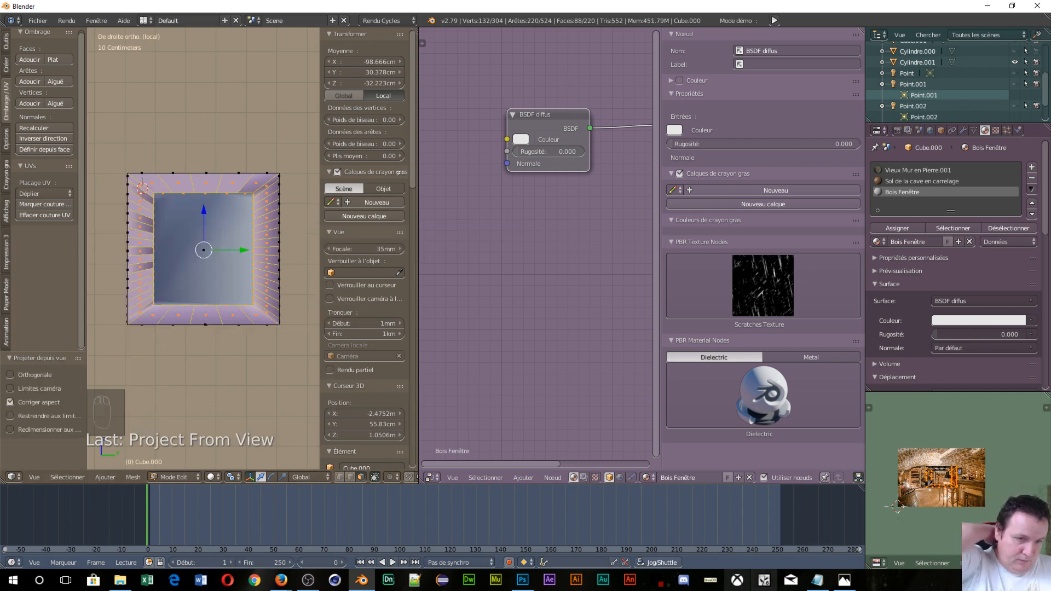
# - Switch to the browser on textures.com and open the Fine Wood subcategory of the Wood textures
pyautogui.scroll(2, 941, 461)
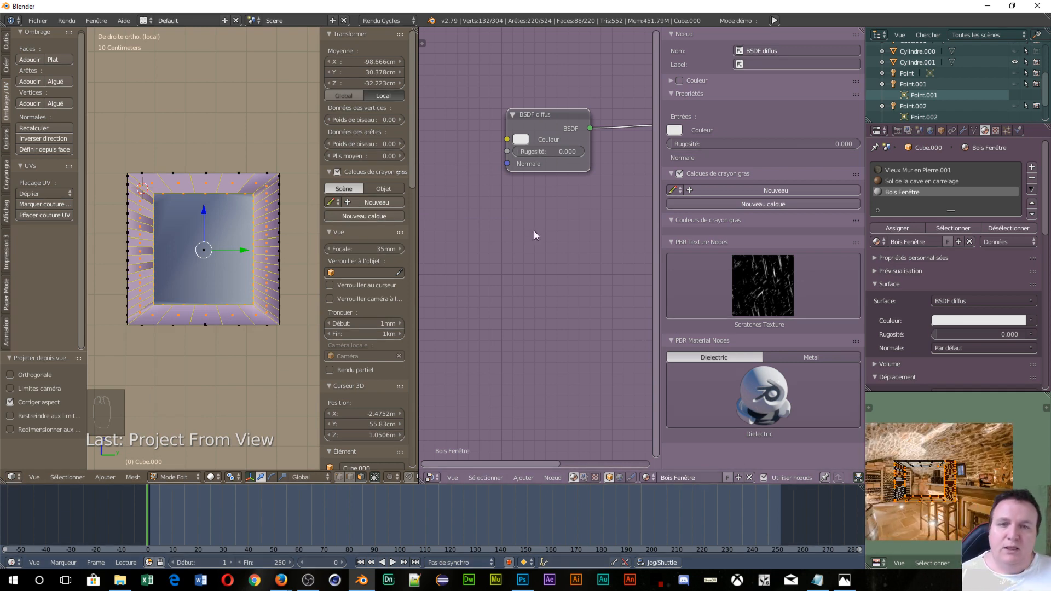
pyautogui.scroll(-3, 527, 218)
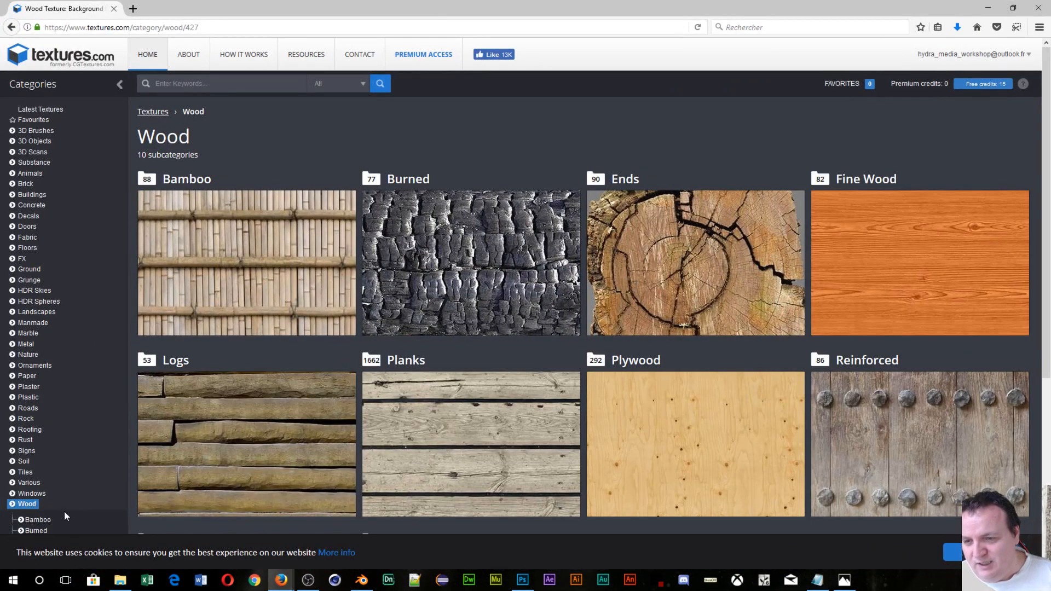
pyautogui.scroll(-5, 68, 454)
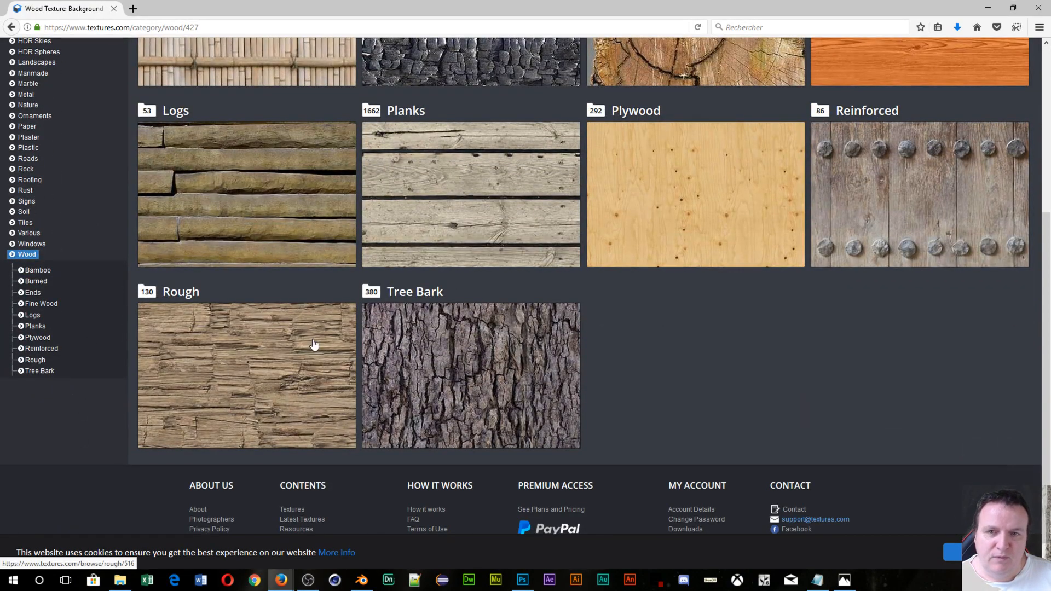
pyautogui.scroll(4, 314, 346)
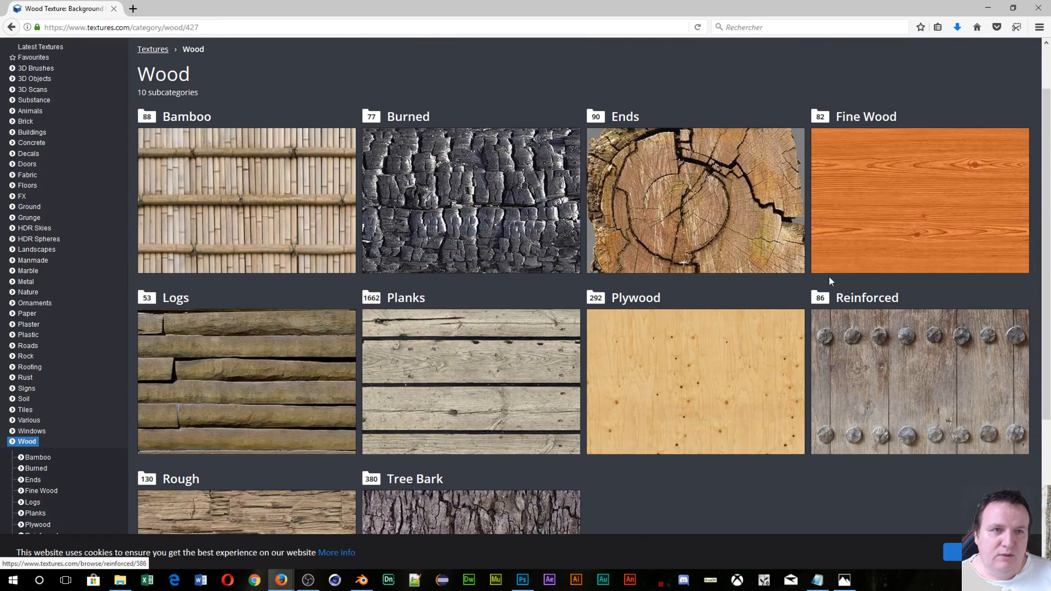
pyautogui.click(905, 204)
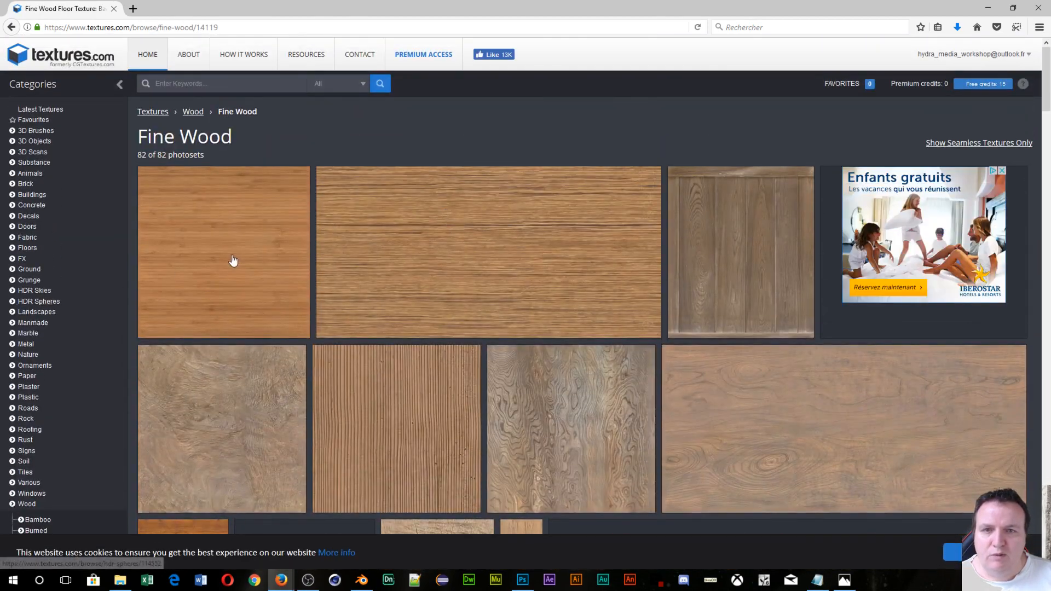
# - Browse the Fine Wood textures and open the brown seamless WoodFine0059 texture
pyautogui.scroll(-3, 238, 265)
pyautogui.scroll(2, 245, 271)
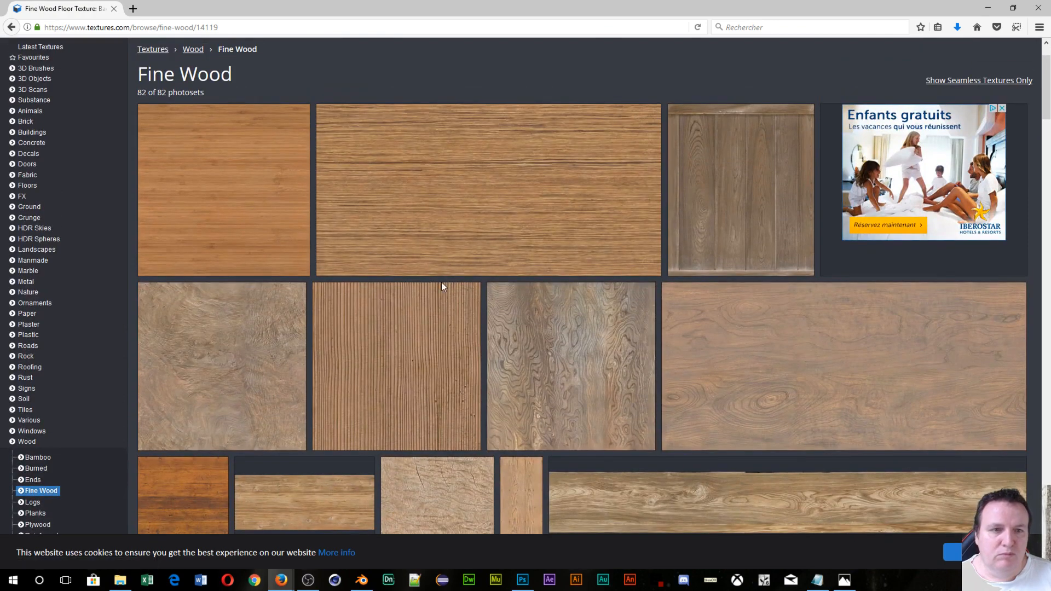
pyautogui.scroll(-2, 442, 287)
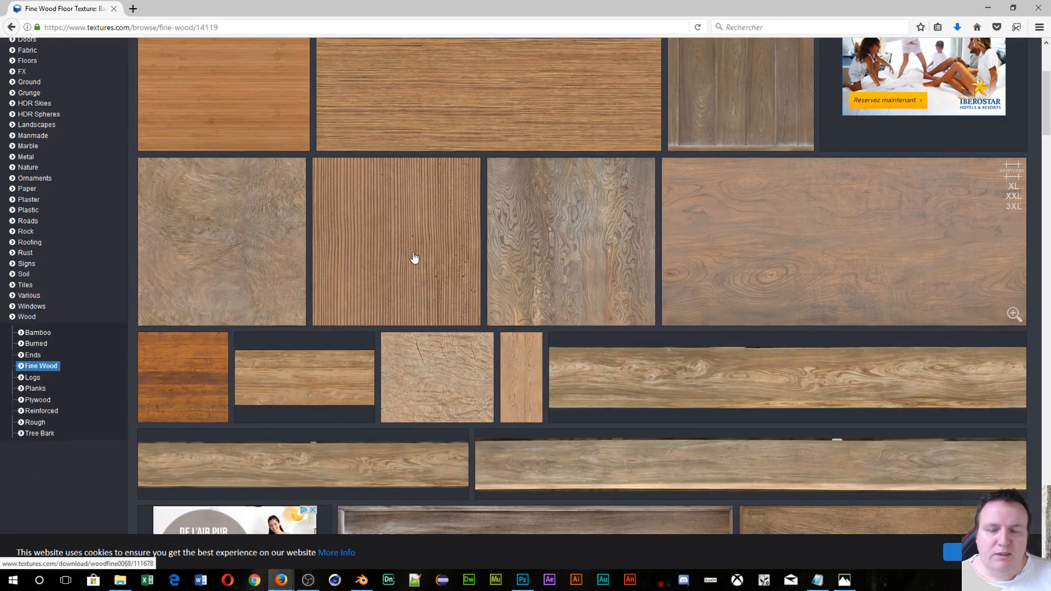
pyautogui.scroll(-4, 317, 284)
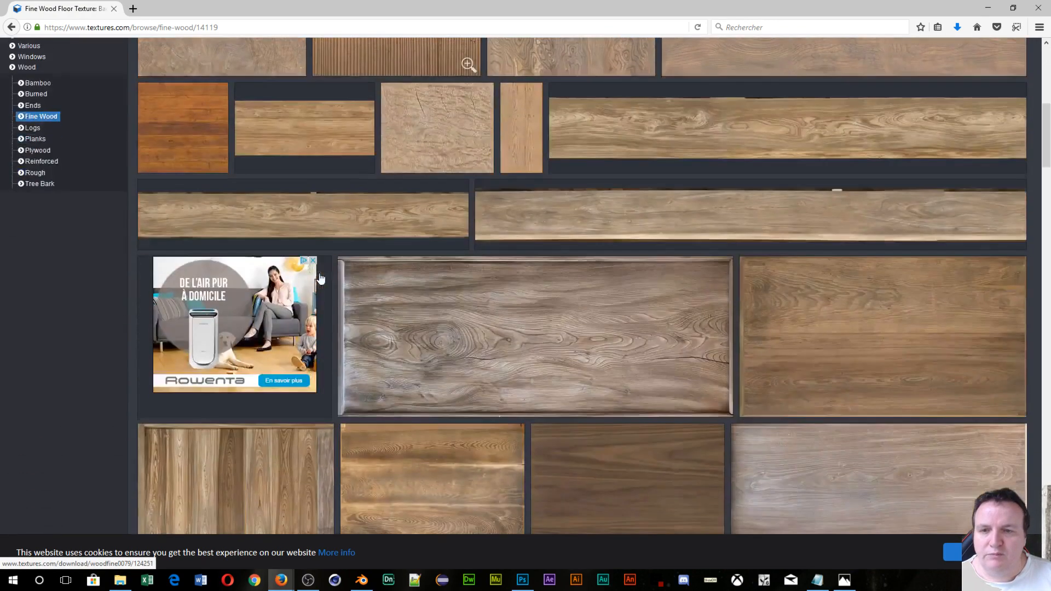
pyautogui.scroll(4, 320, 273)
pyautogui.scroll(-2, 246, 221)
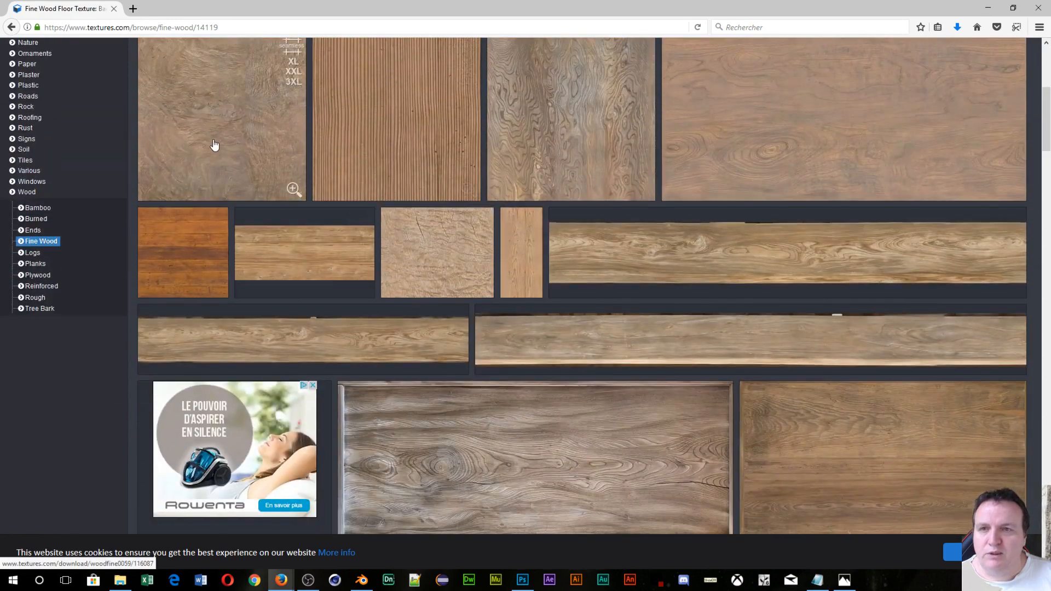
pyautogui.scroll(2, 220, 162)
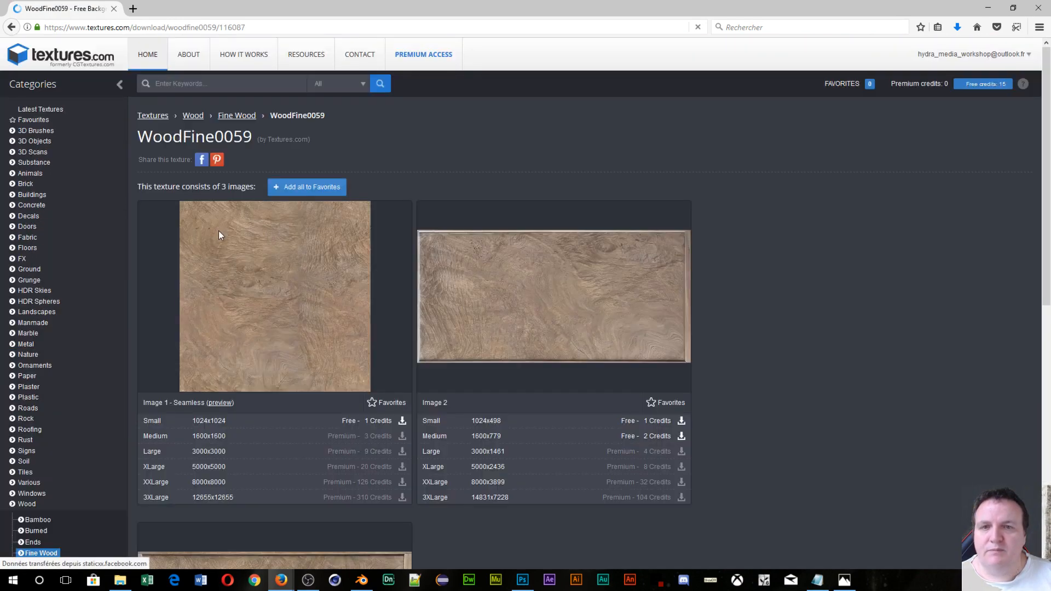
# - Download the small 1024x1024 seamless WoodFine0059 image, saving the file to disk, and return to Blender
pyautogui.click(364, 422)
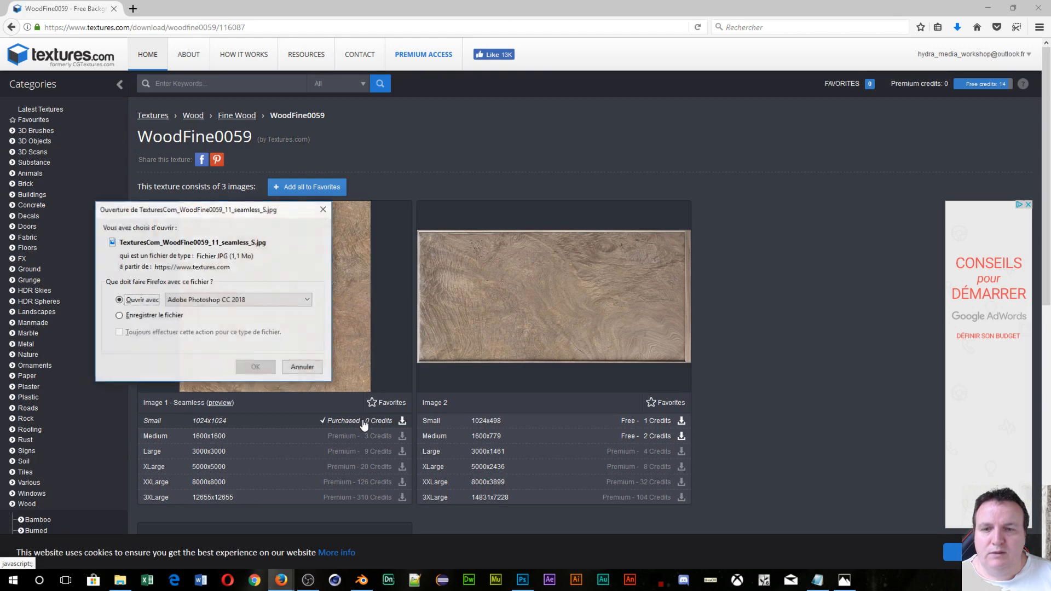
pyautogui.click(146, 317)
pyautogui.click(254, 368)
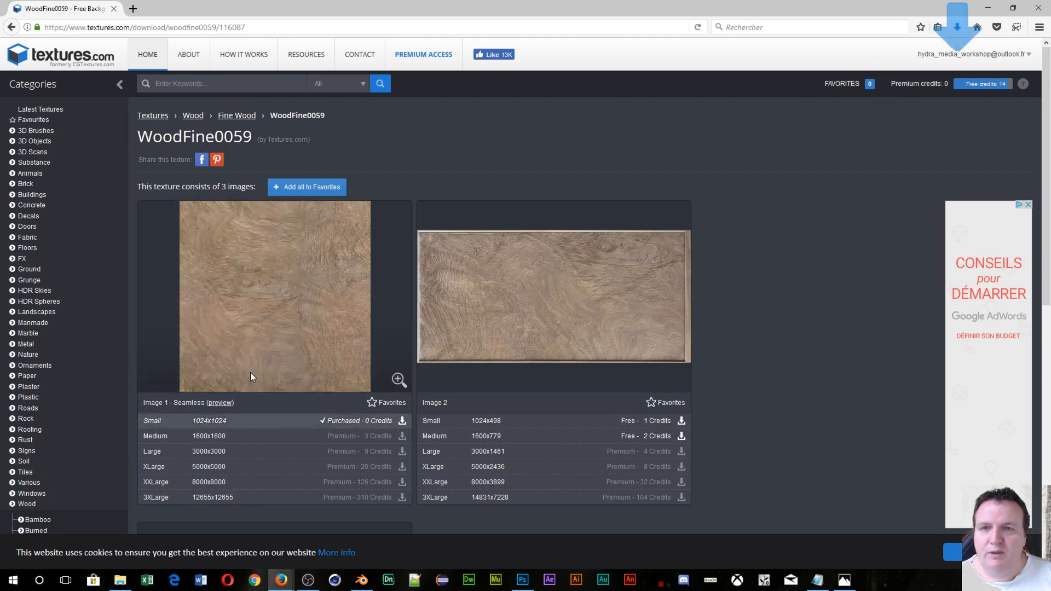
pyautogui.click(991, 8)
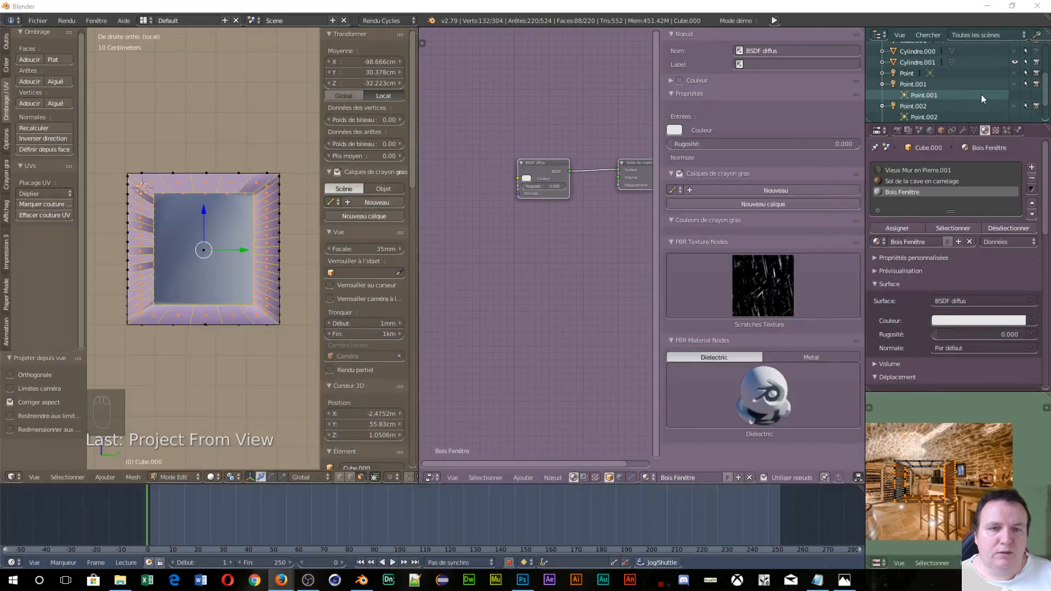
# - Replace the Bois Fenêtre material's diffuse shader with the -RBP Non Métallic node group, linking its shader output to the material output's surface
pyautogui.click(530, 172)
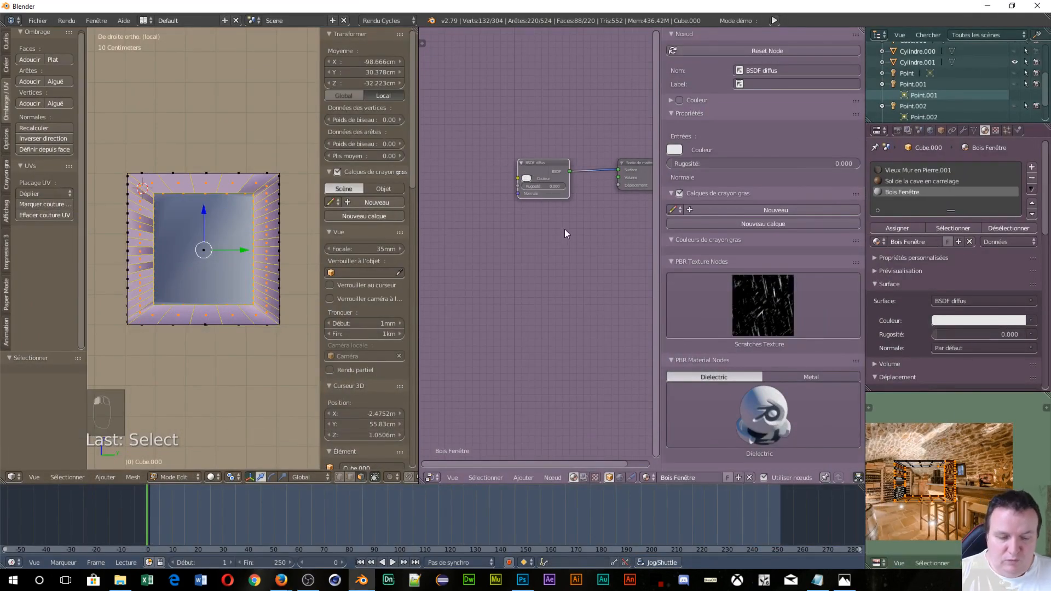
pyautogui.press('Delete')
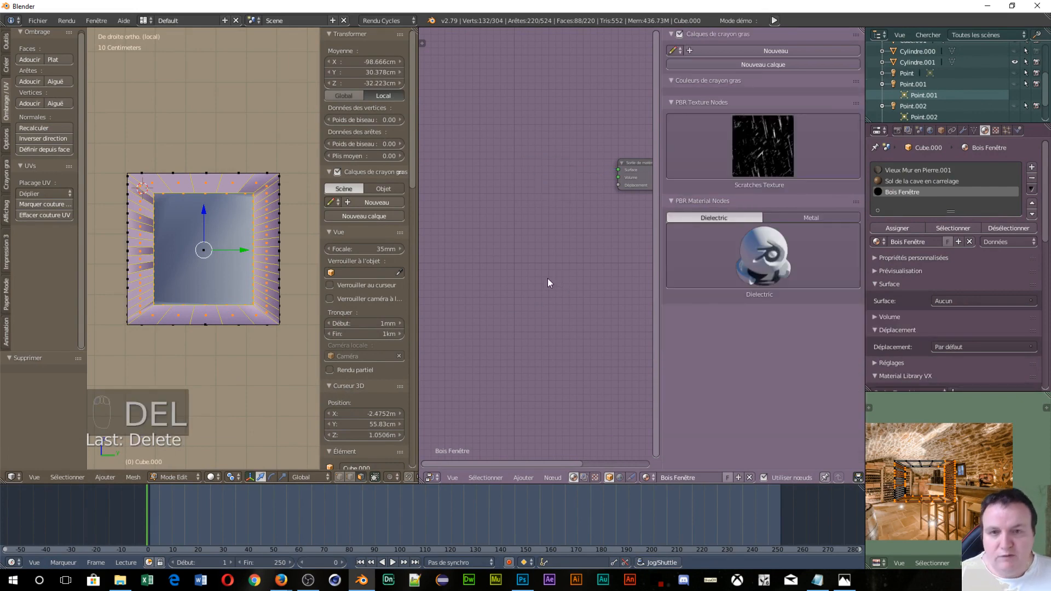
pyautogui.hotkey('shift', 'a')
pyautogui.moveTo(550, 378)
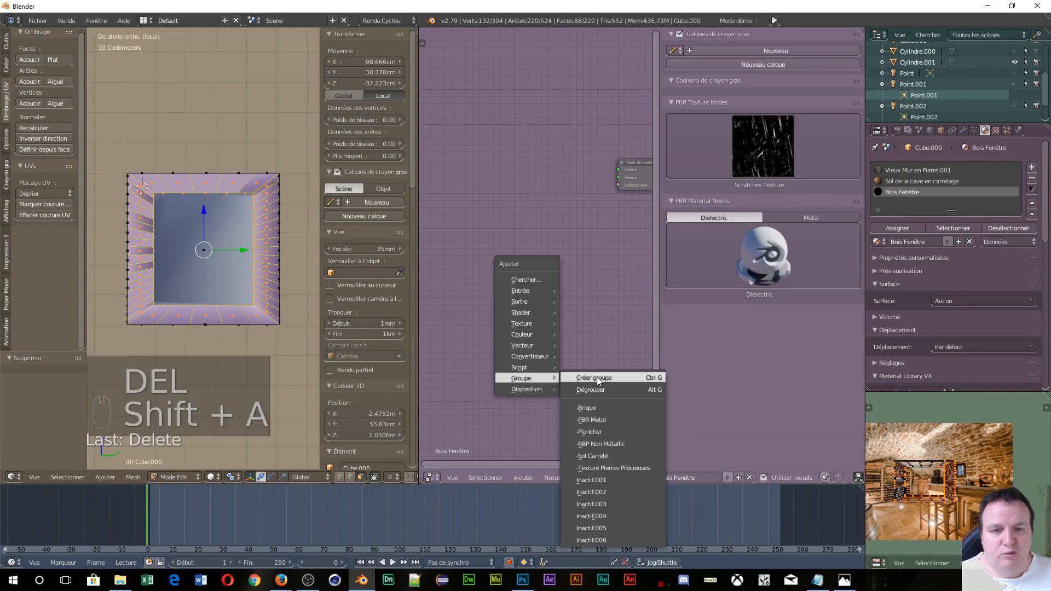
pyautogui.click(602, 445)
pyautogui.click(515, 145)
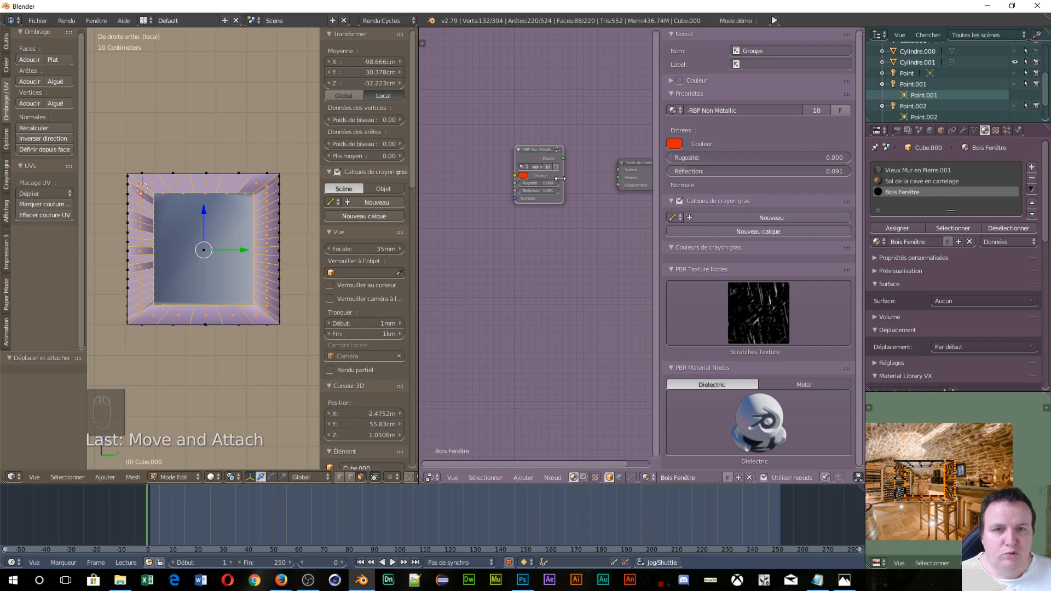
pyautogui.moveTo(563, 158); pyautogui.dragTo(617, 171)
pyautogui.moveTo(497, 242); pyautogui.dragTo(577, 288, button='middle')
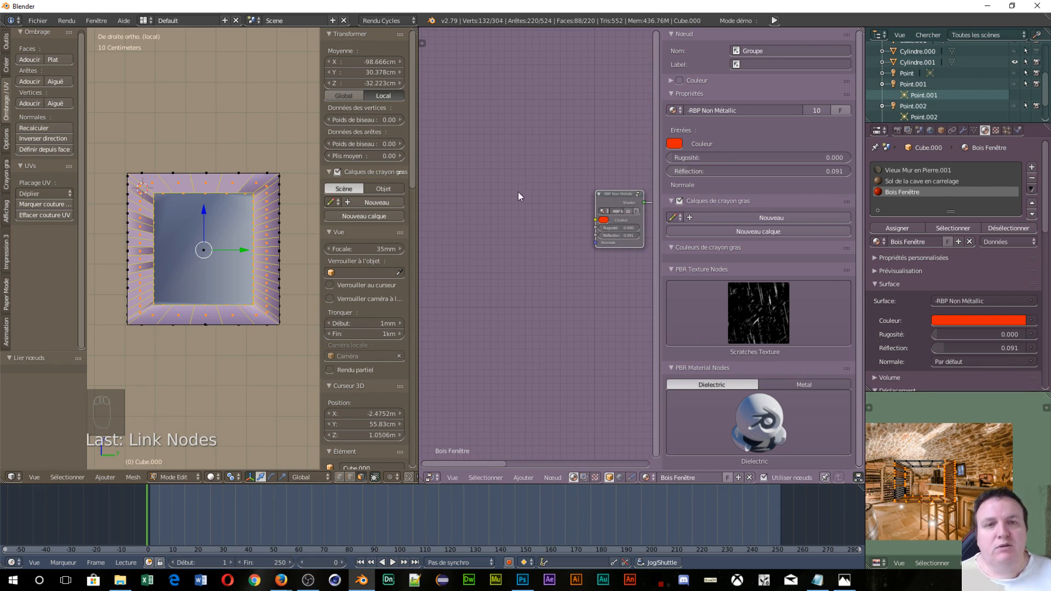
# - Add an image texture node and link its colour output to the colour input of the -RBP Non Métallic group
pyautogui.hotkey('shift', 'a')
pyautogui.moveTo(504, 170)
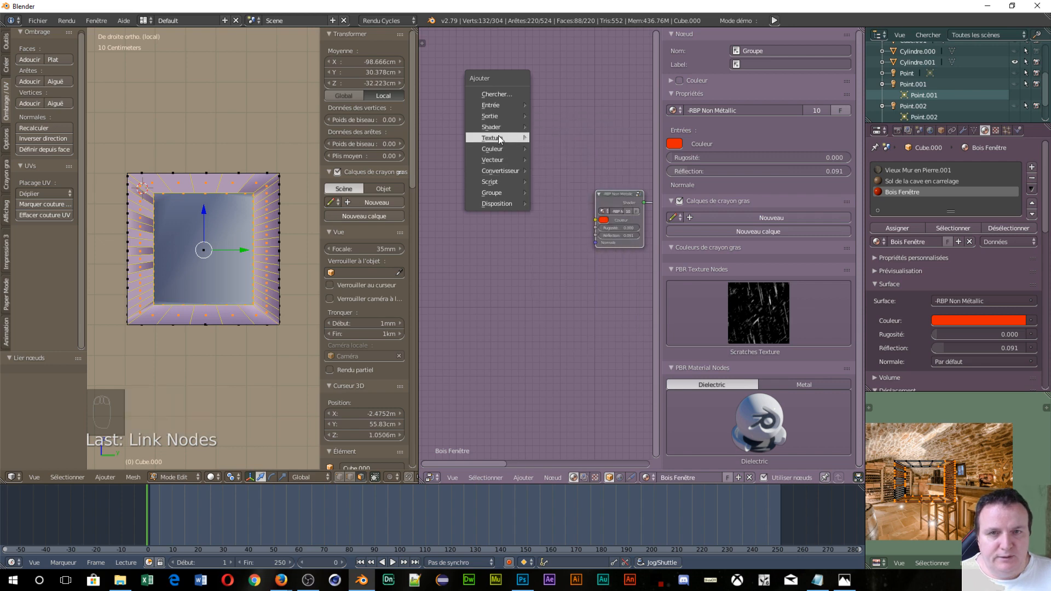
pyautogui.moveTo(500, 141)
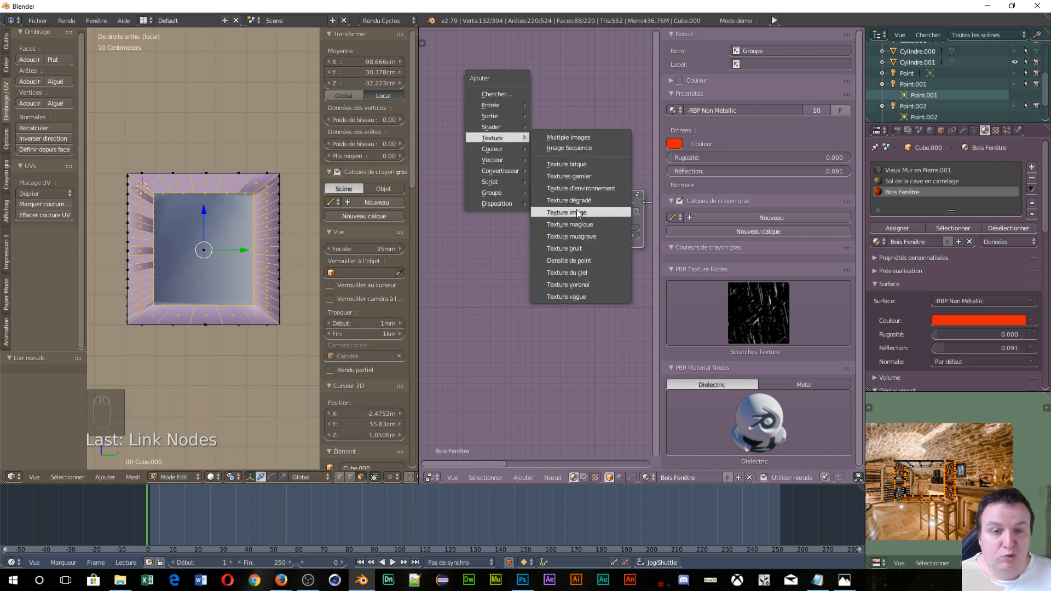
pyautogui.click(576, 209)
pyautogui.click(456, 119)
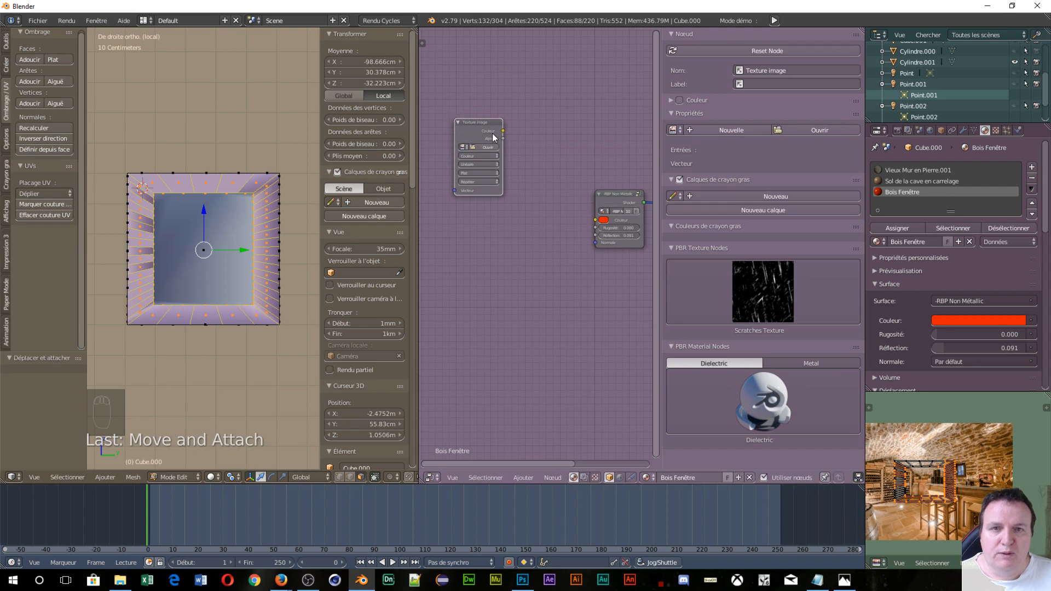
pyautogui.moveTo(503, 130); pyautogui.dragTo(601, 224)
# - Start opening an image for the texture node and browse to the user's Downloads folder, showing the files as thumbnails
pyautogui.click(484, 147)
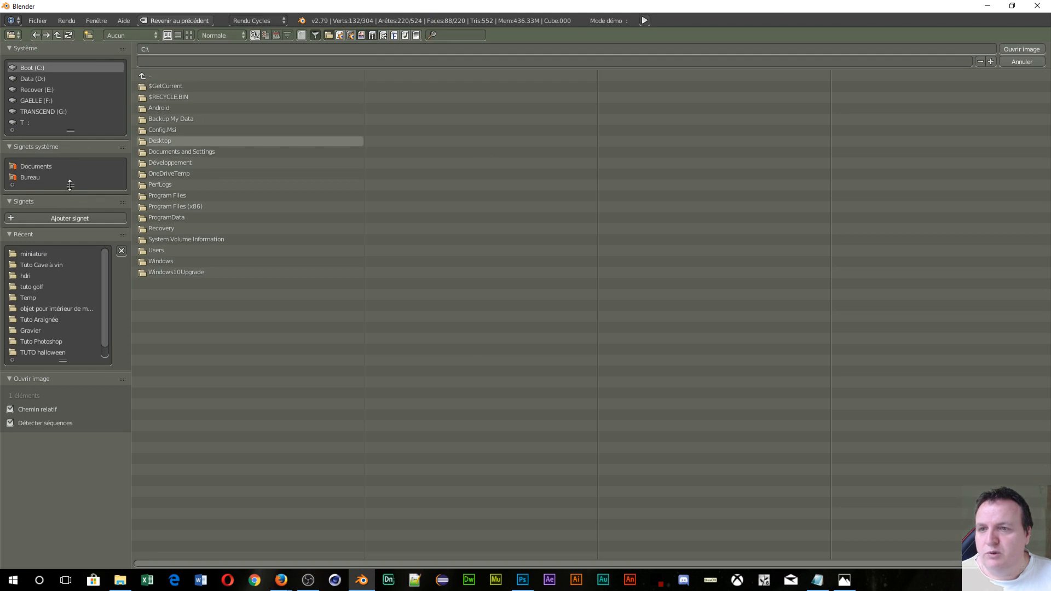
pyautogui.moveTo(65, 190)
pyautogui.mouseDown()
pyautogui.moveTo(74, 232)
pyautogui.moveTo(82, 178)
pyautogui.mouseUp()
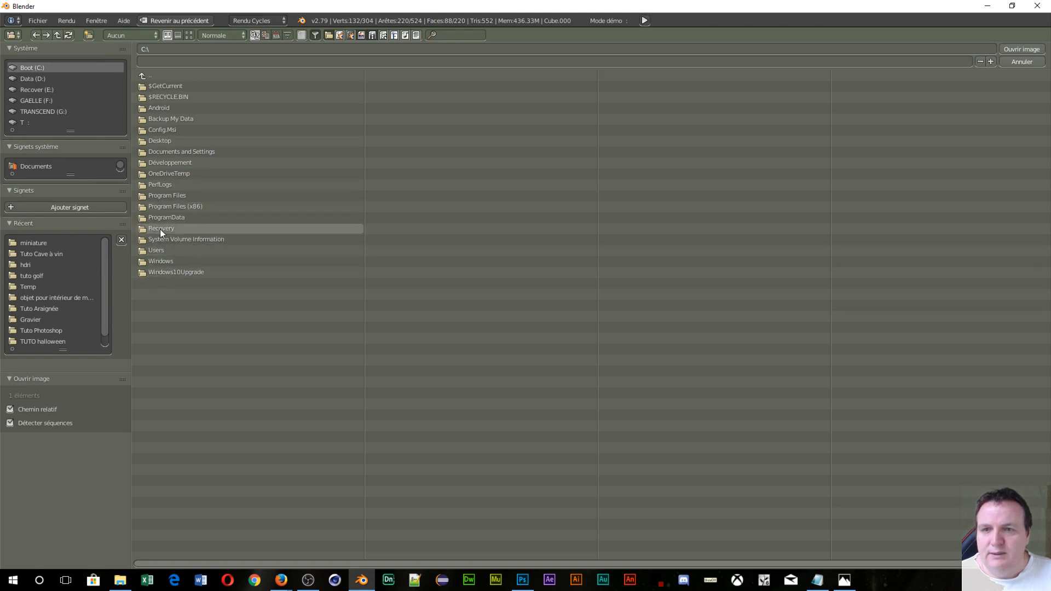
pyautogui.click(162, 247)
pyautogui.click(172, 107)
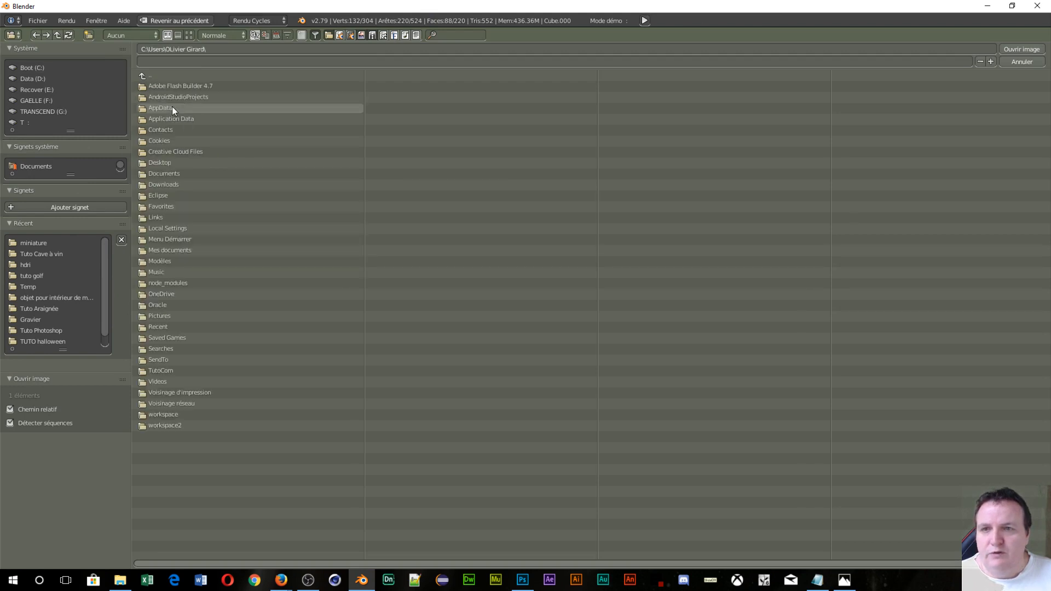
pyautogui.click(164, 184)
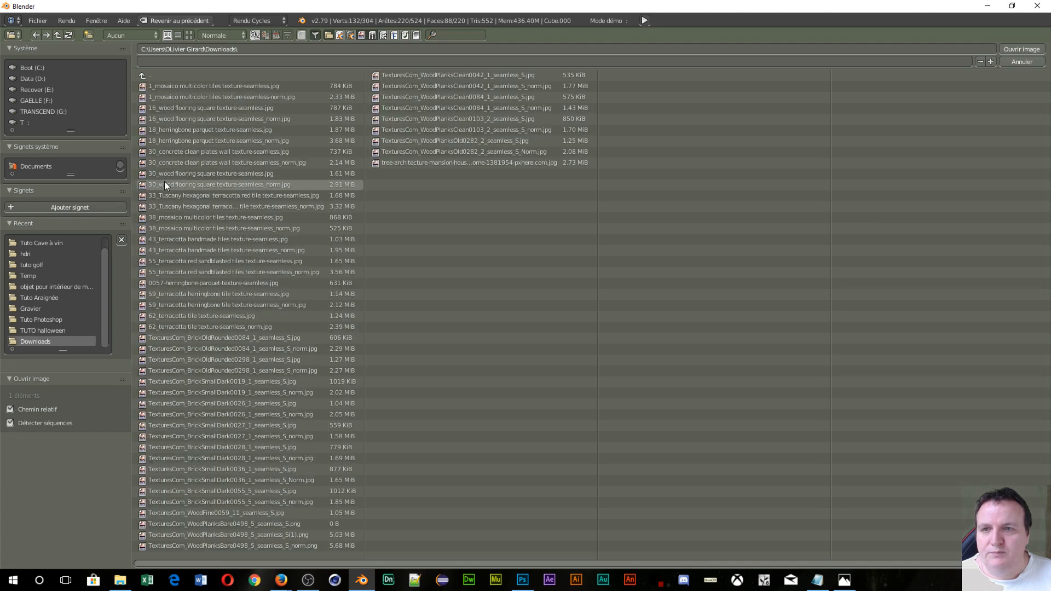
pyautogui.click(189, 36)
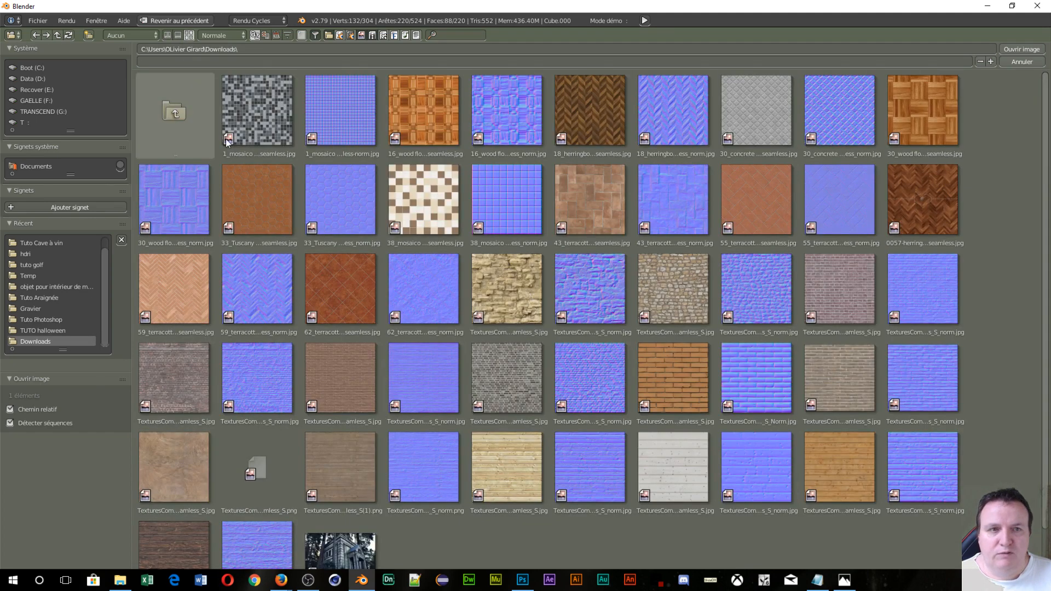
# - Load TexturesCom_WoodFine0059_11_seamless_S.jpg into the image texture node
pyautogui.scroll(-2, 429, 418)
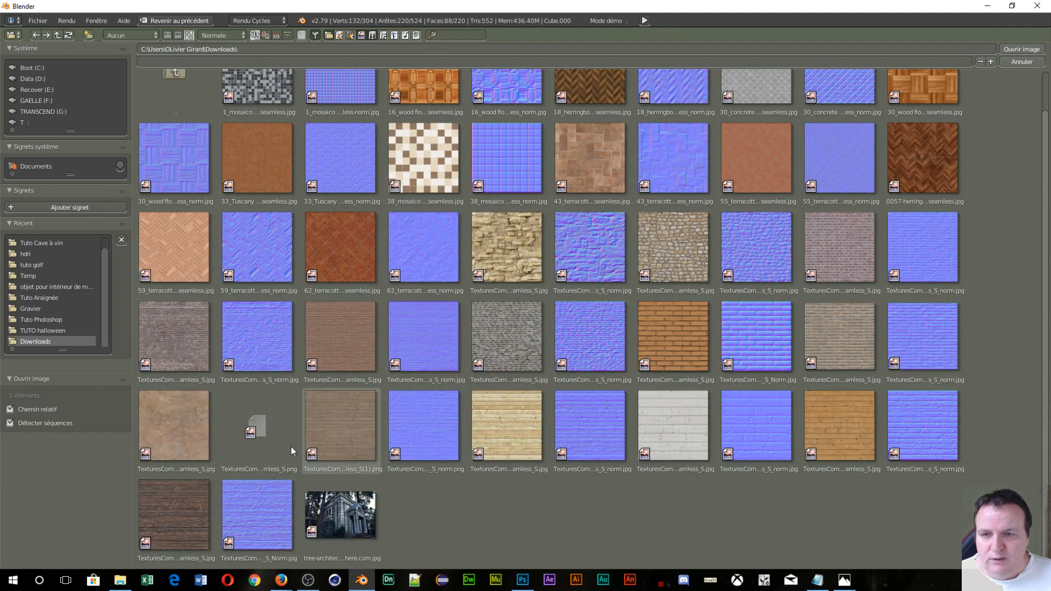
pyautogui.scroll(1, 366, 241)
pyautogui.scroll(1, 366, 241)
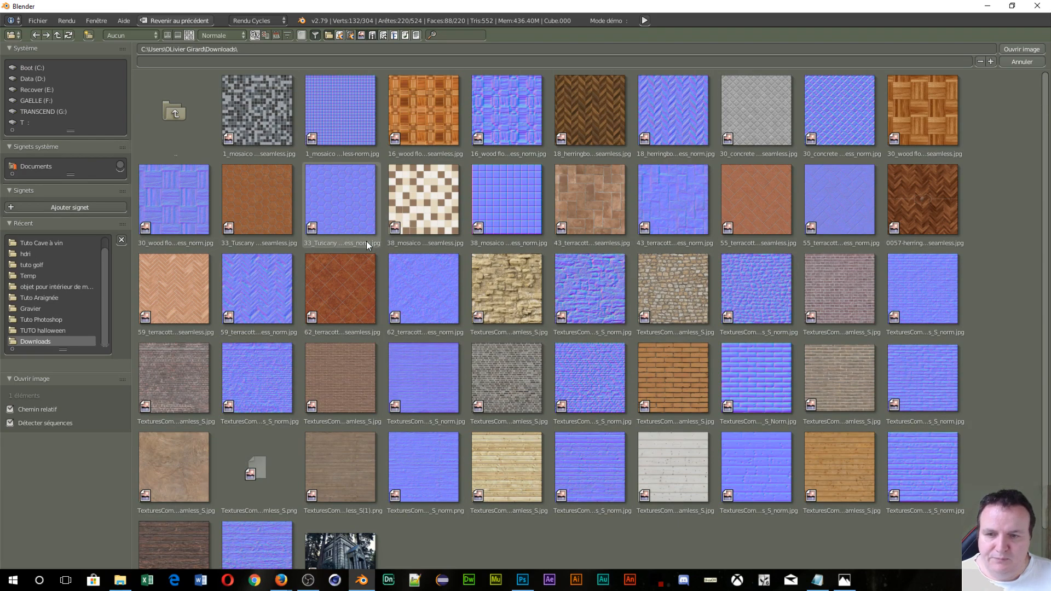
pyautogui.scroll(-1, 367, 241)
pyautogui.click(172, 451)
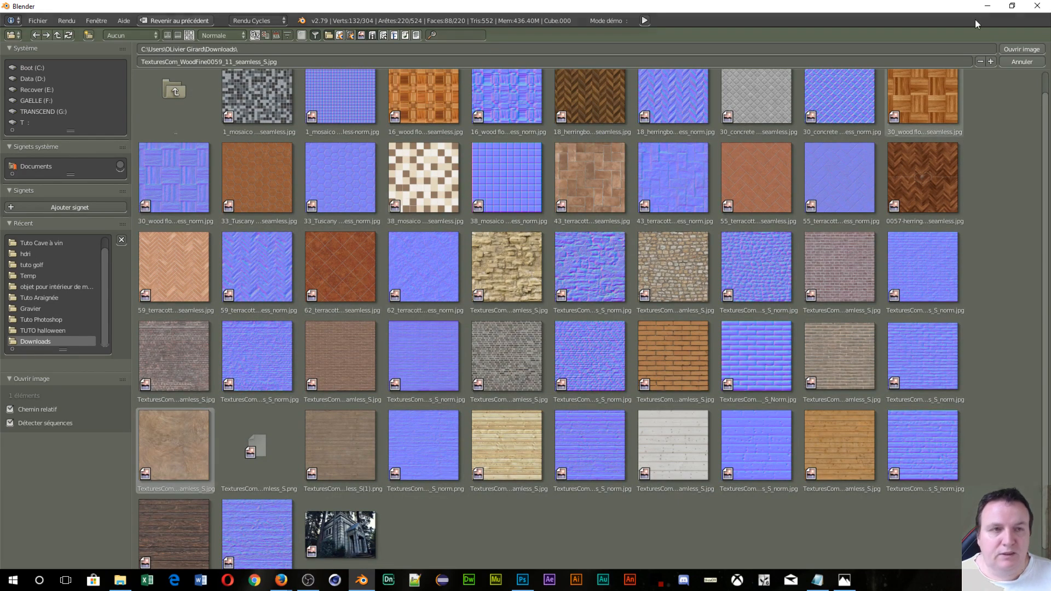
pyautogui.click(1016, 49)
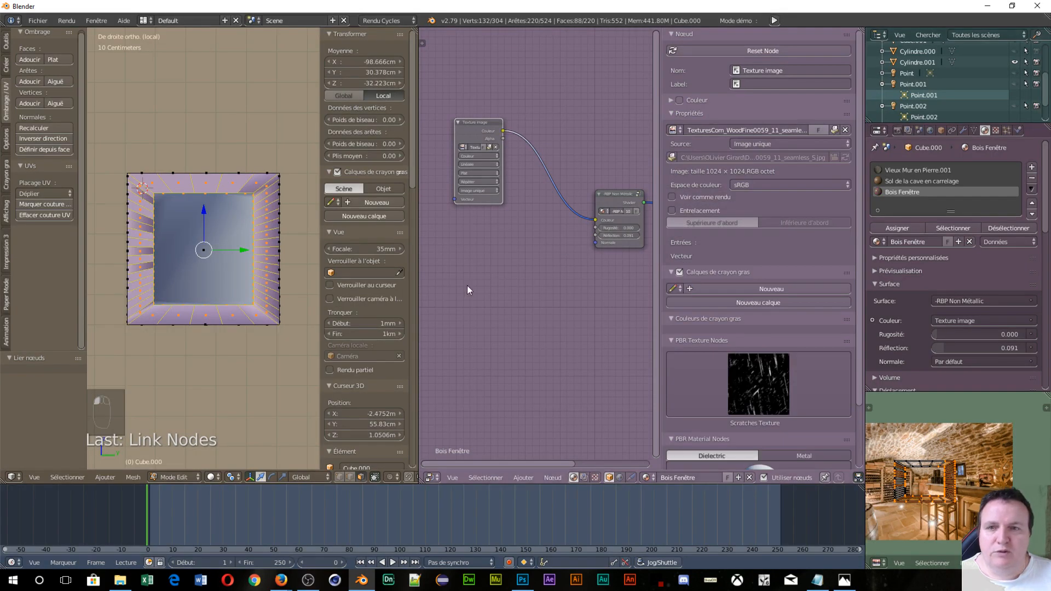
# - Preview the textured window frame in rendered shading from the camera view
pyautogui.scroll(-1, 220, 246)
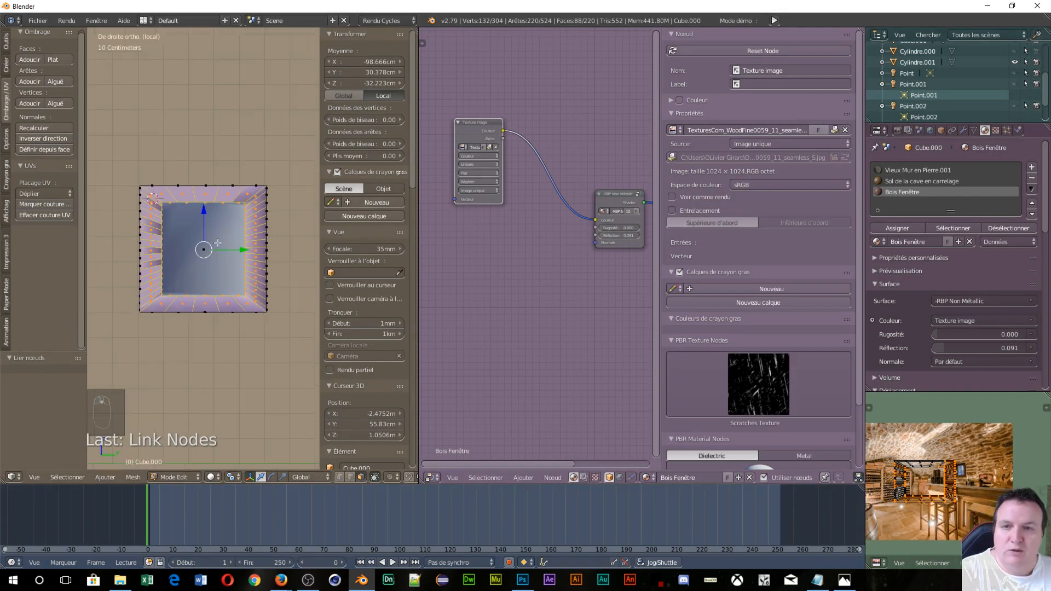
pyautogui.press('KP_0')
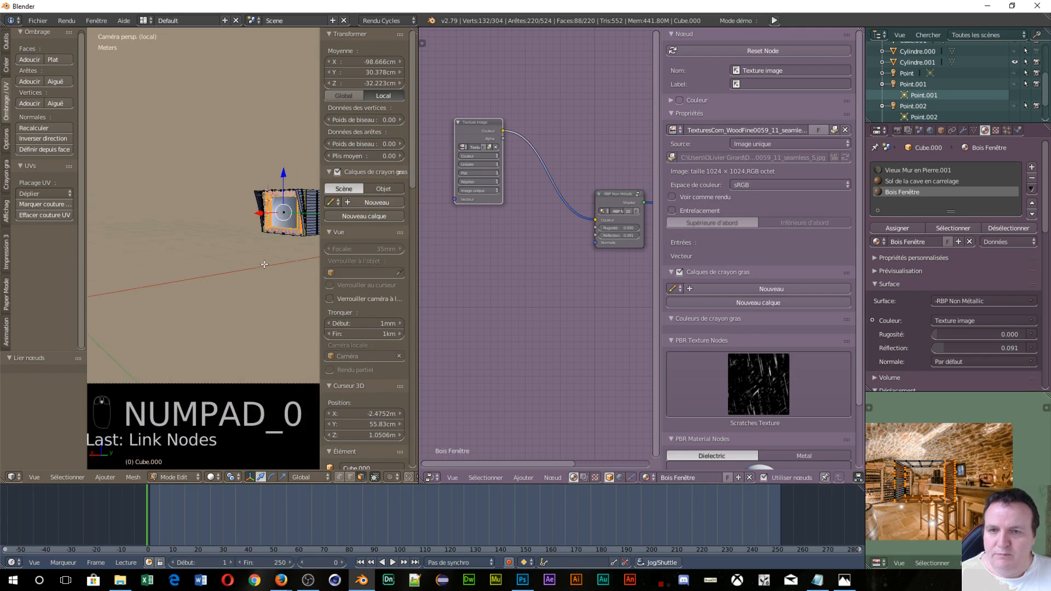
pyautogui.hotkey('shift', 'z')
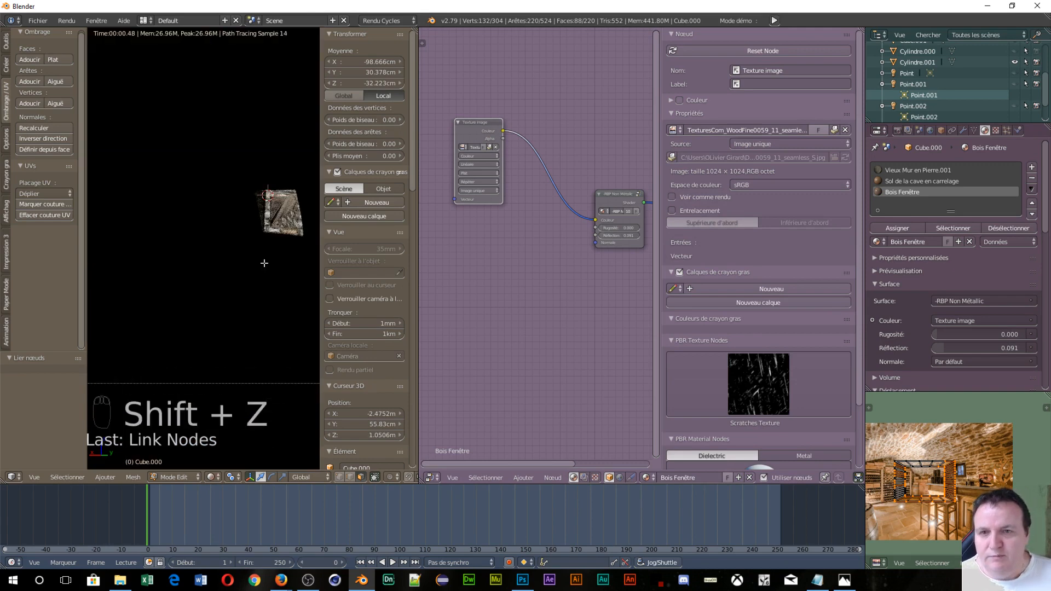
pyautogui.scroll(3, 310, 250)
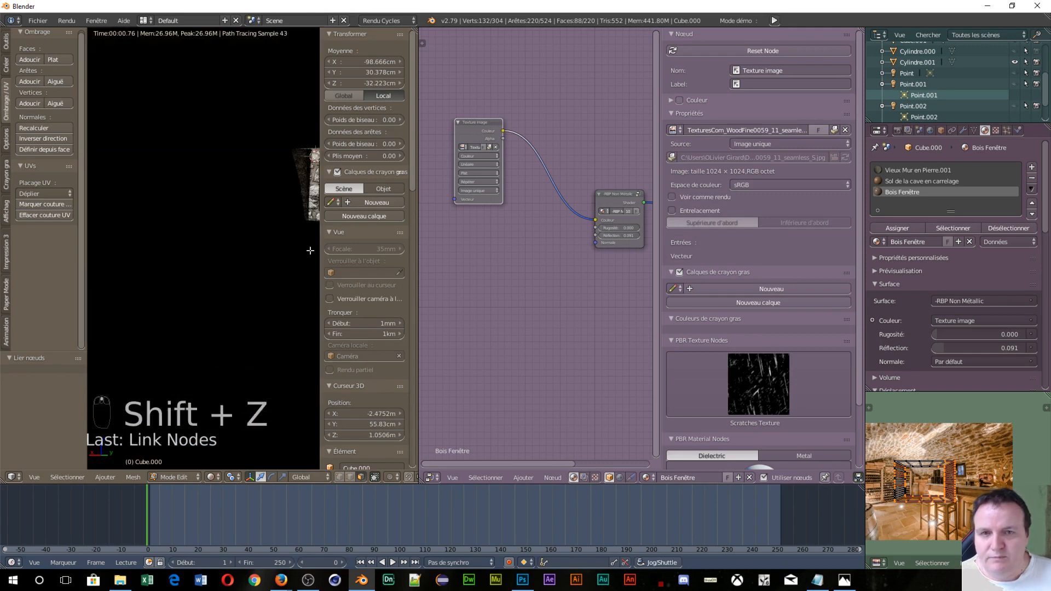
pyautogui.keyDown('shift'); pyautogui.moveTo(295, 230); pyautogui.dragTo(192, 230, button='middle'); pyautogui.keyUp('shift')
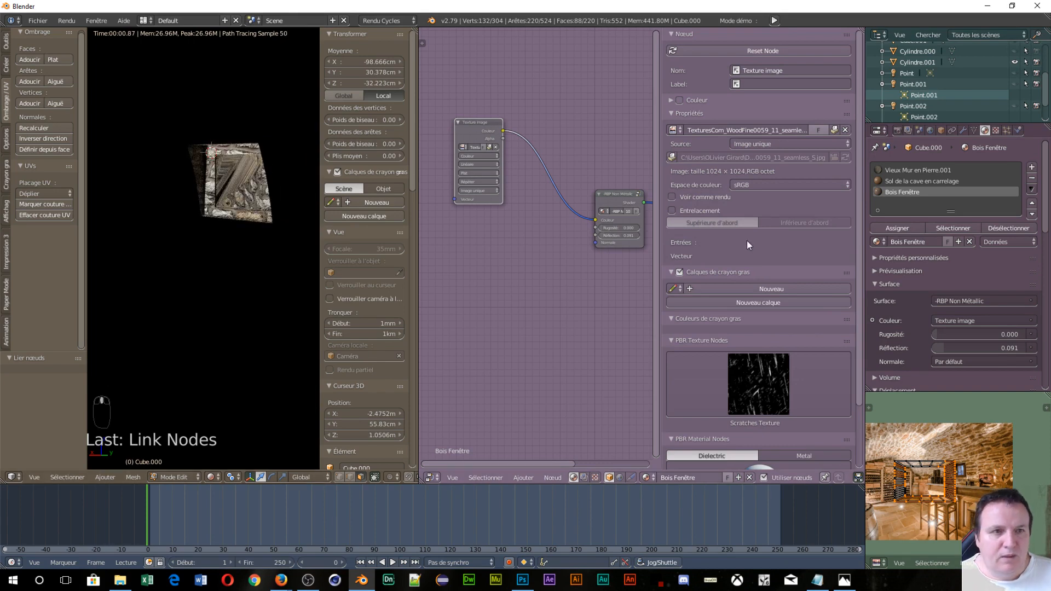
# - Assign the Bois Fenêtre material to the selected frame faces and inspect the wood texture on the window up close
pyautogui.click(899, 226)
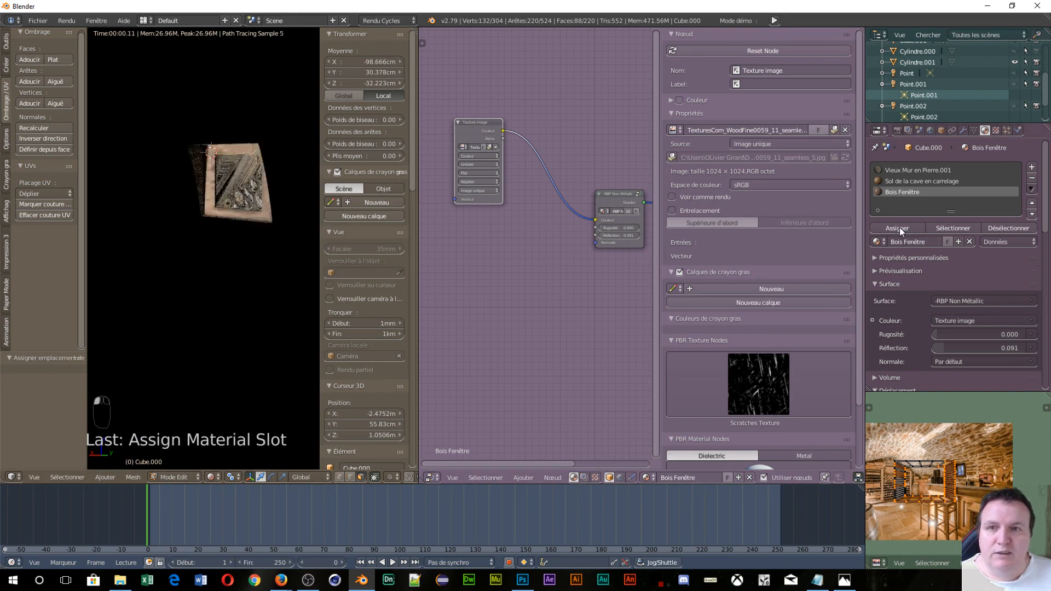
pyautogui.scroll(4, 226, 293)
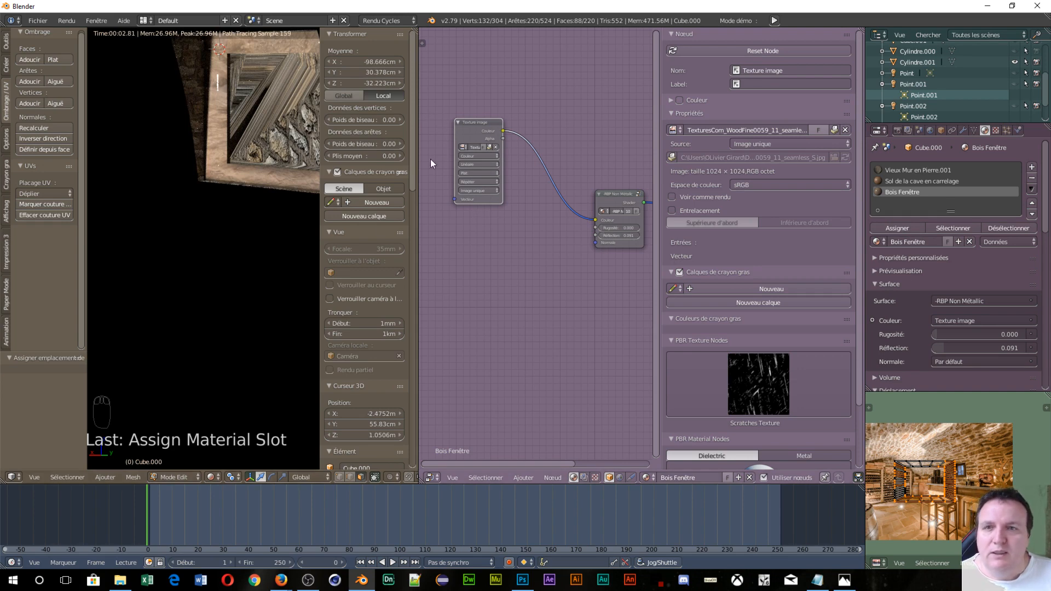
pyautogui.scroll(-3, 227, 103)
pyautogui.scroll(4, 235, 106)
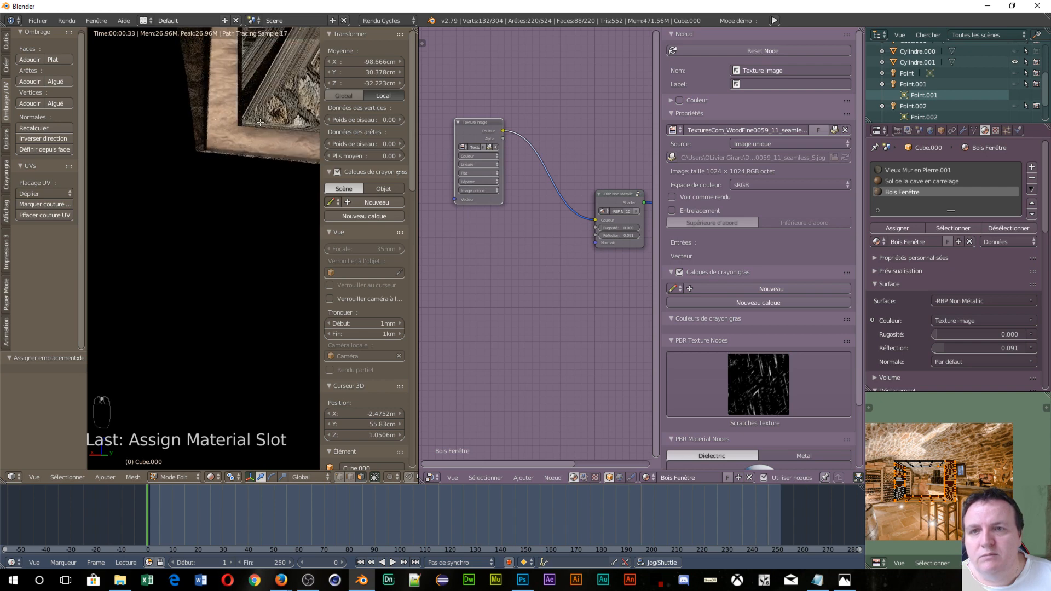
pyautogui.scroll(-2, 263, 125)
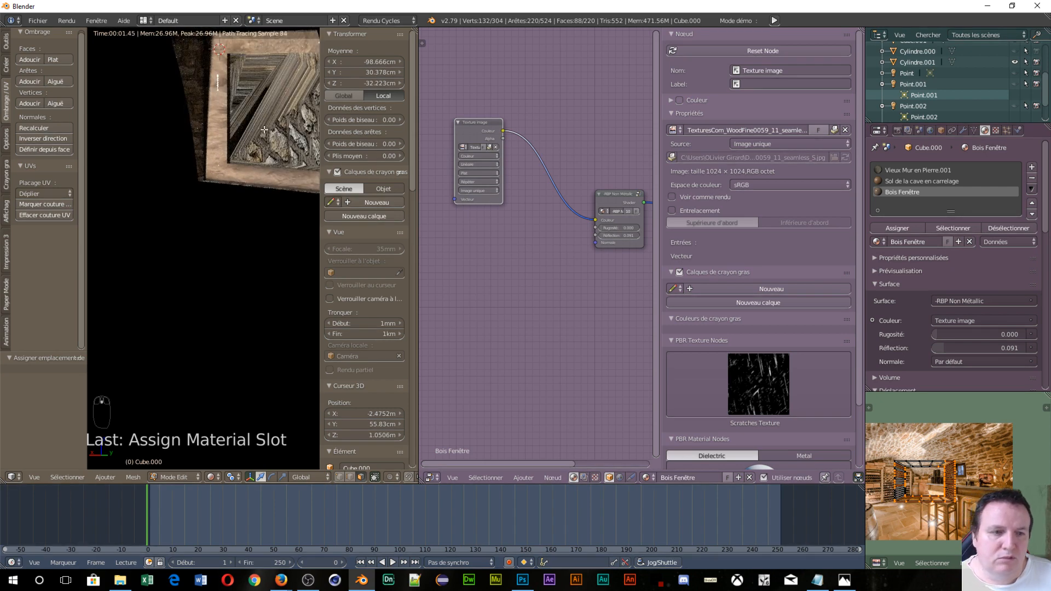
pyautogui.scroll(-2, 265, 129)
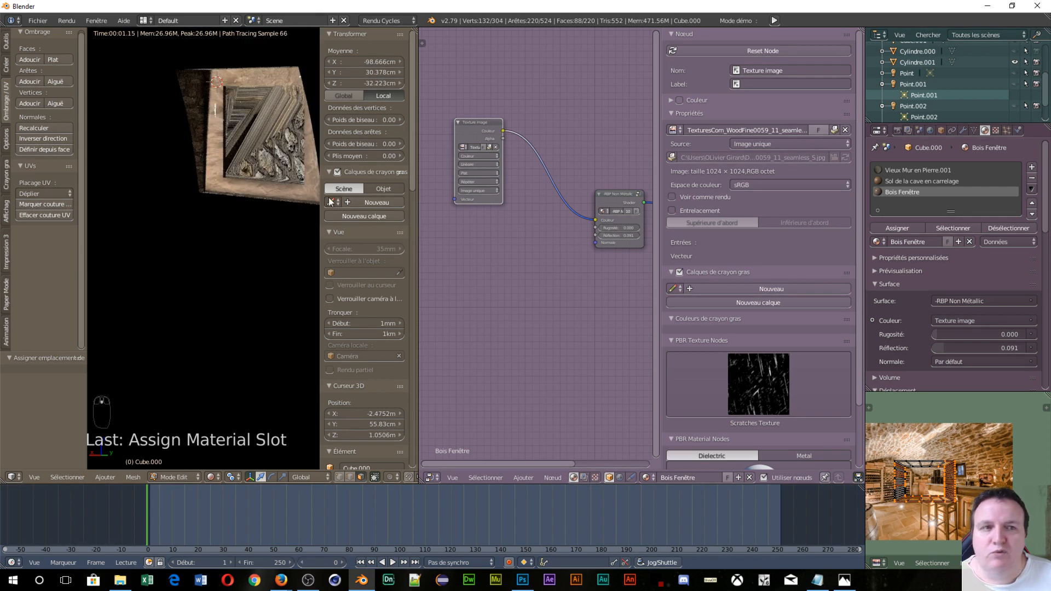
# - Add a fourth material slot to the window object and fill it with the existing Verre material
pyautogui.click(1032, 168)
pyautogui.click(923, 241)
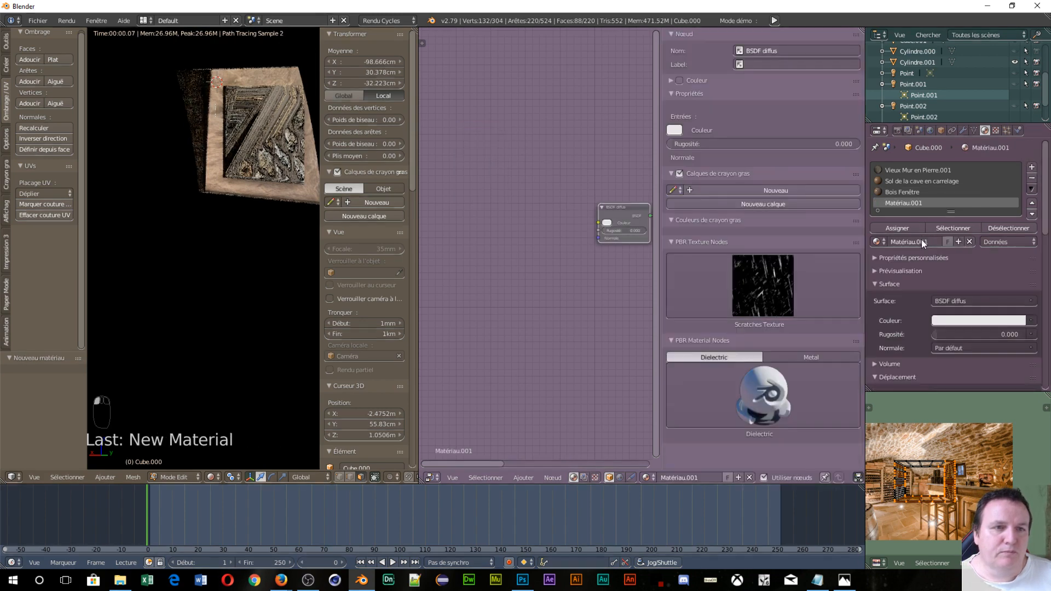
pyautogui.click(902, 242)
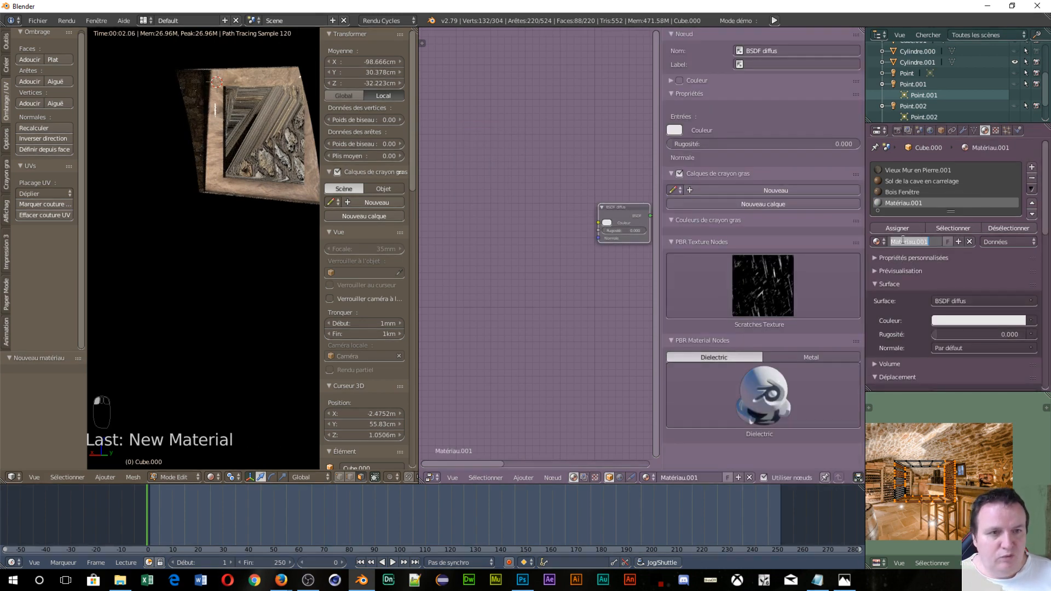
pyautogui.write('vb')
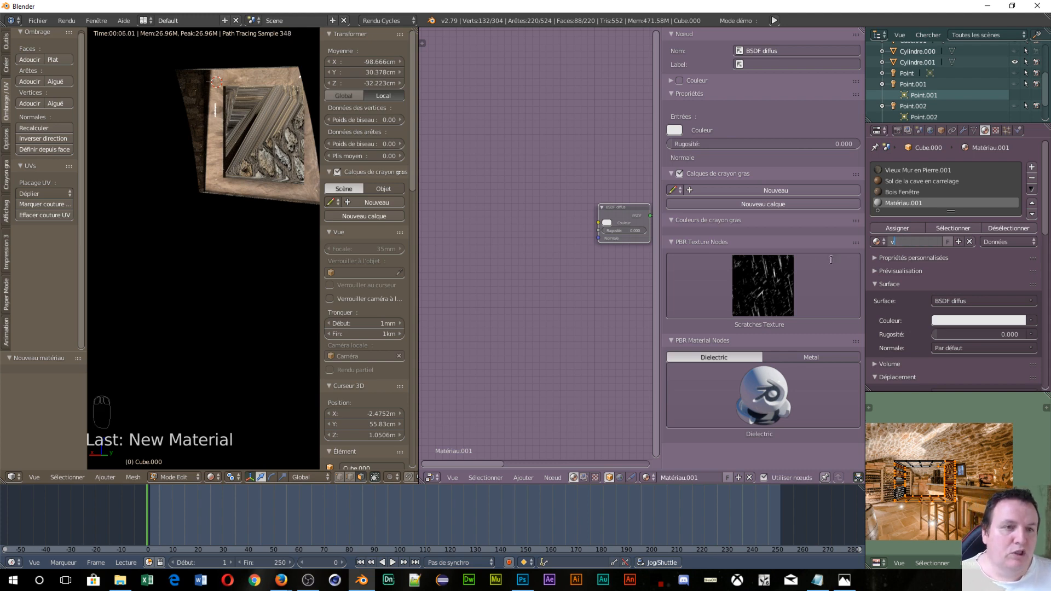
pyautogui.click(1029, 180)
pyautogui.click(1031, 179)
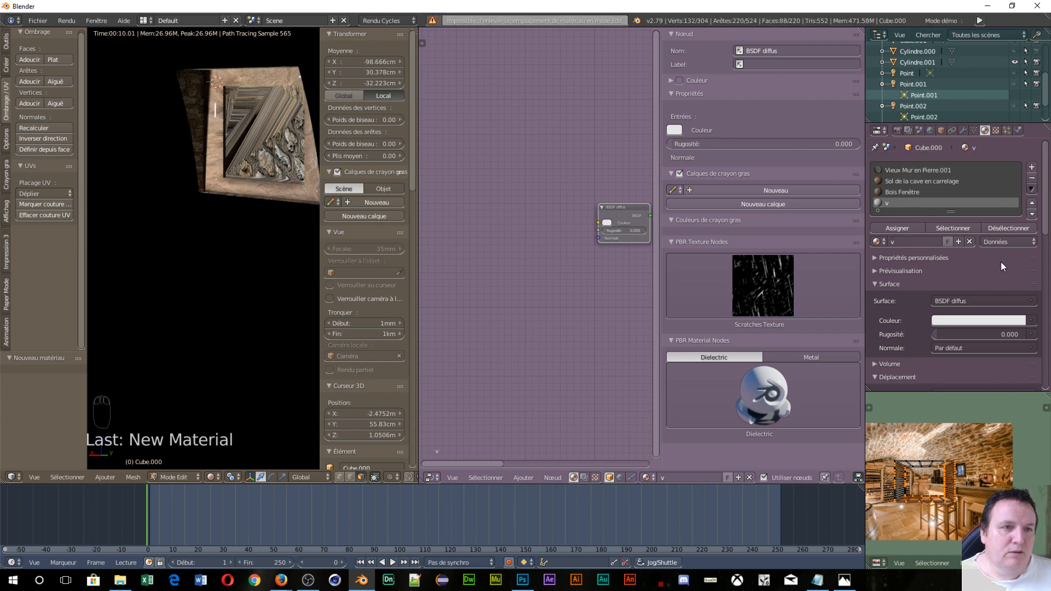
pyautogui.click(880, 243)
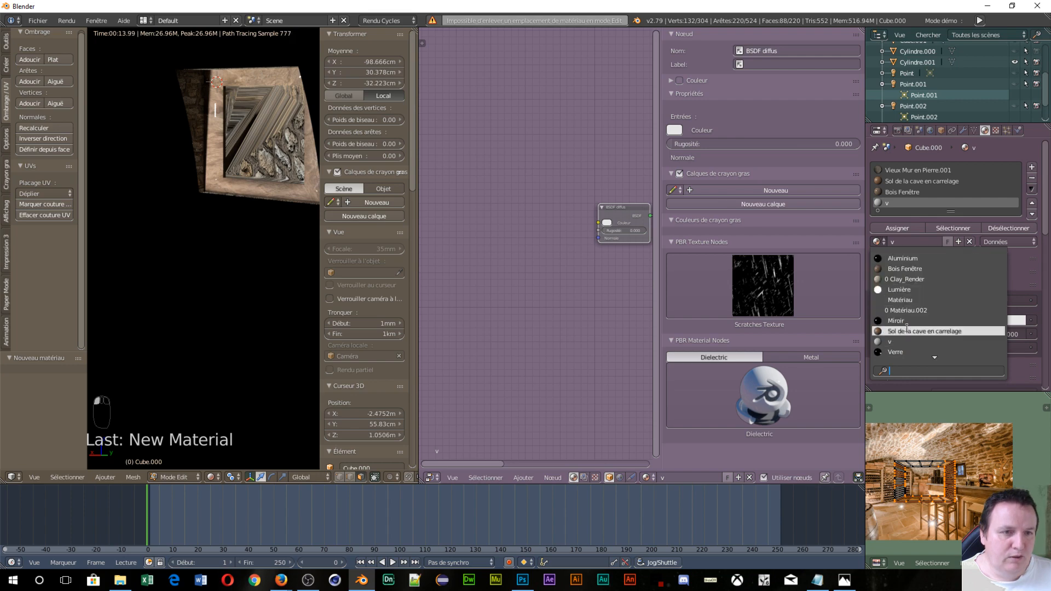
pyautogui.click(910, 350)
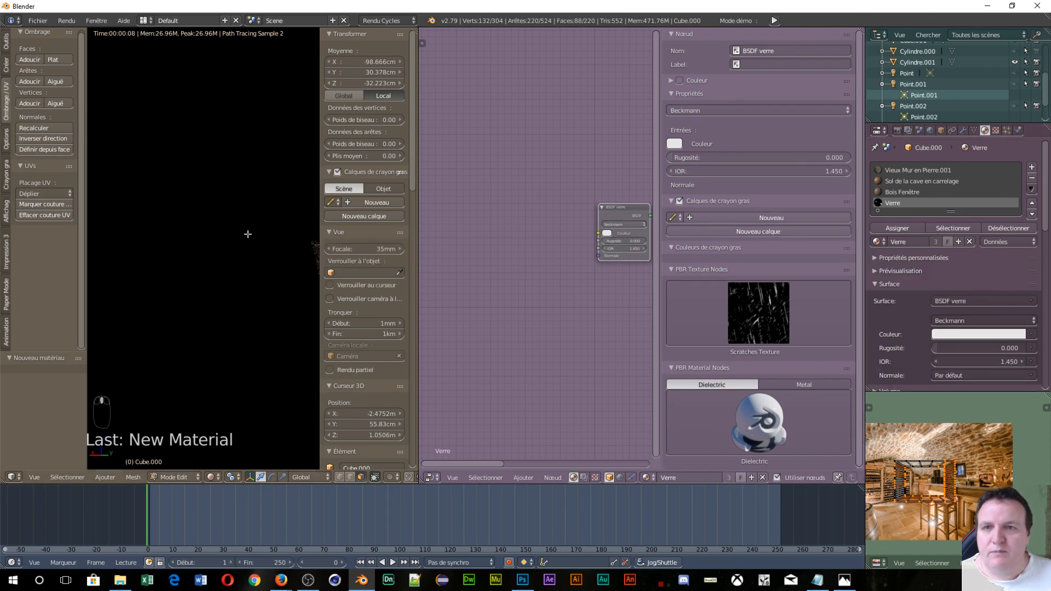
# - Select the pane face inside the window frame in solid shading and apply the active Vieux Mur en Pierre.001 material to it
pyautogui.scroll(-8, 227, 225)
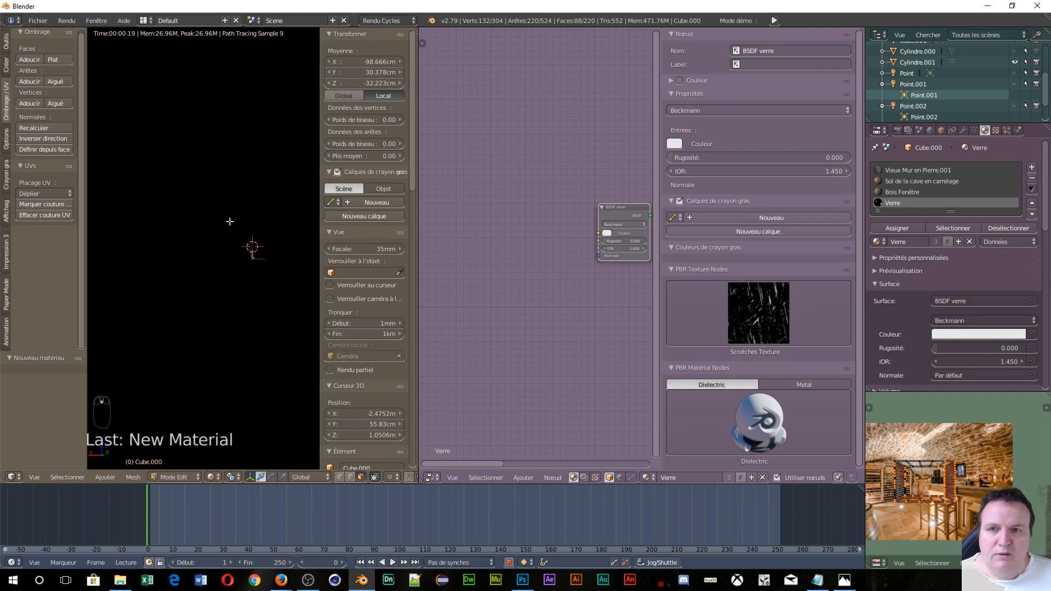
pyautogui.scroll(3, 231, 218)
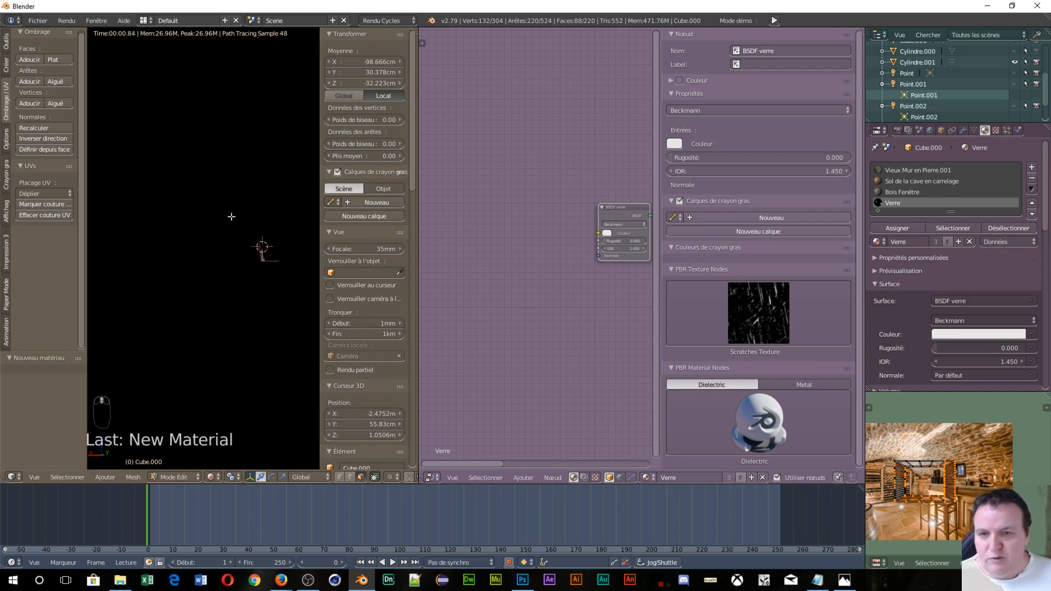
pyautogui.hotkey('shift', 'z')
pyautogui.scroll(4, 236, 246)
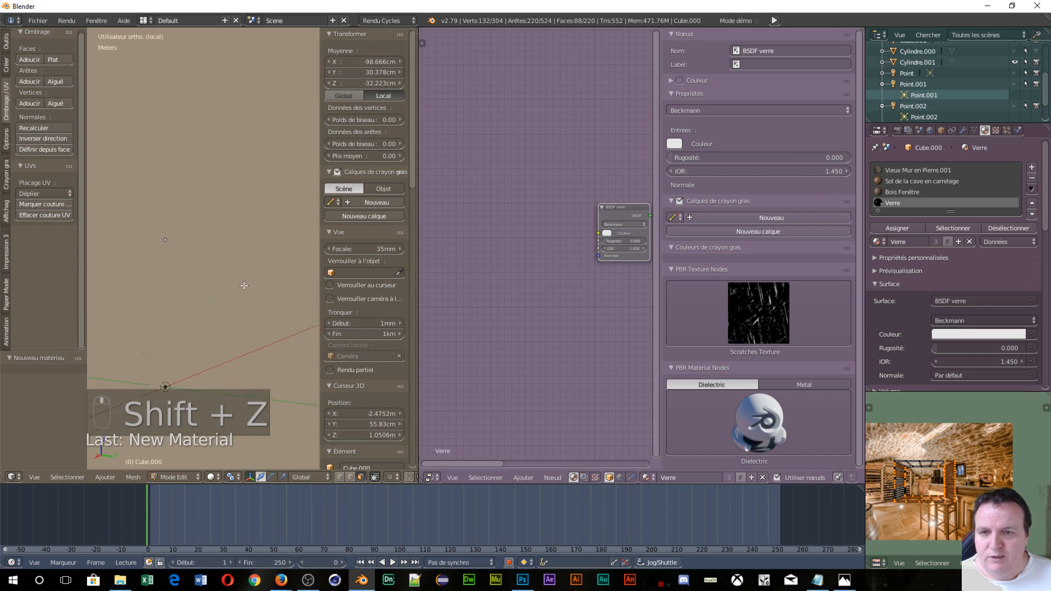
pyautogui.scroll(-4, 244, 286)
pyautogui.rightClick(266, 249)
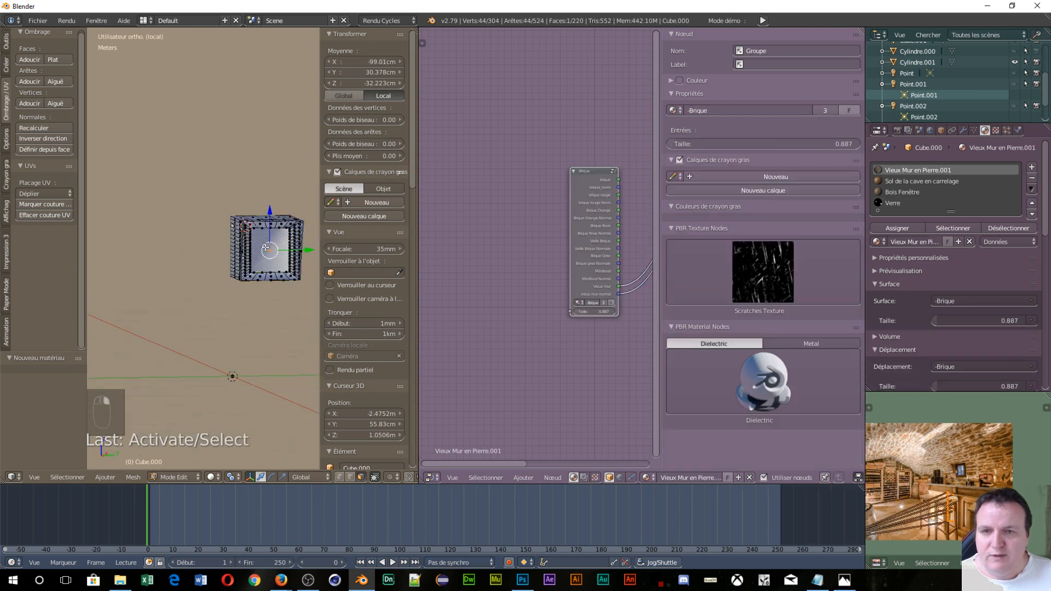
pyautogui.click(897, 229)
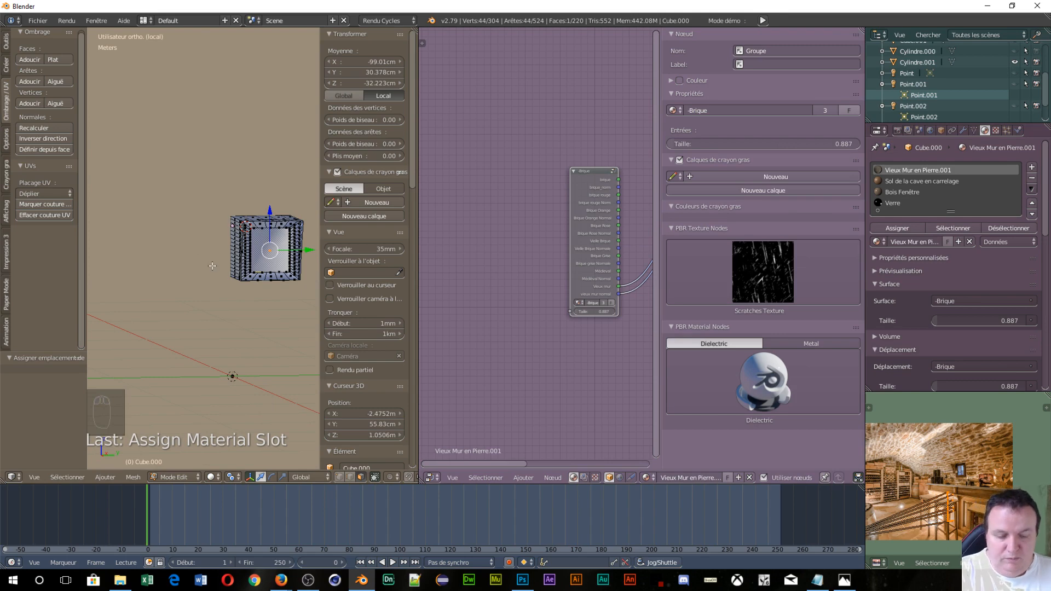
# - Show the window in rendered shading and assign the Verre material to the selected pane face
pyautogui.press('KP_0')
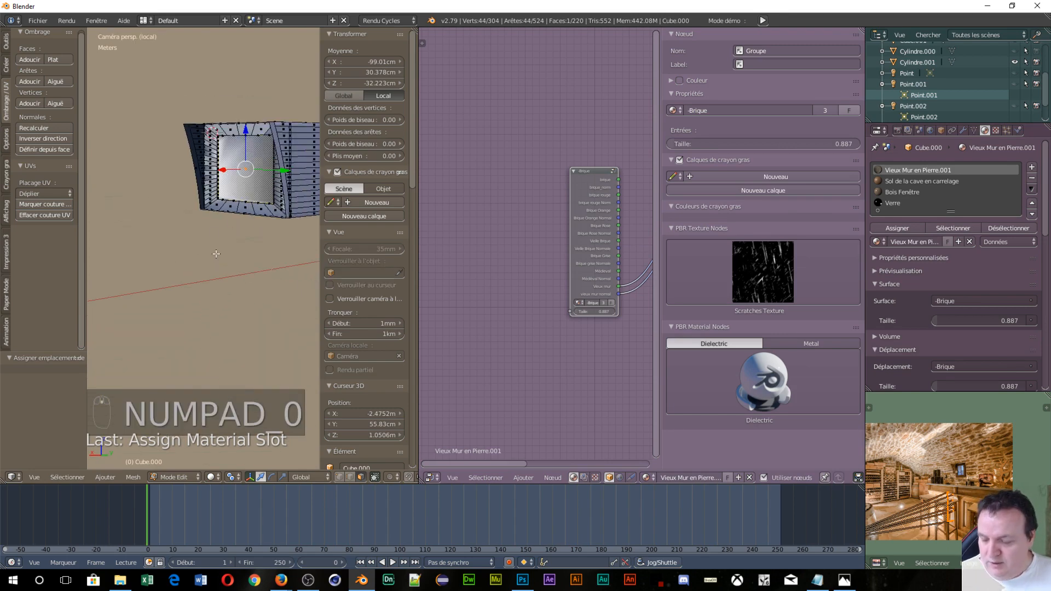
pyautogui.hotkey('shift', 'z')
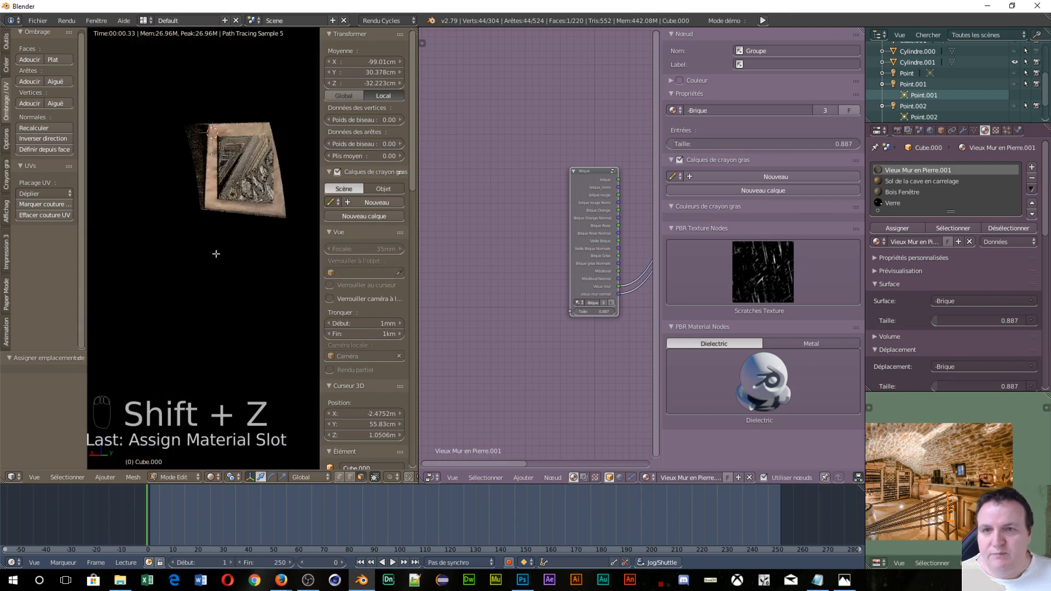
pyautogui.scroll(5, 242, 256)
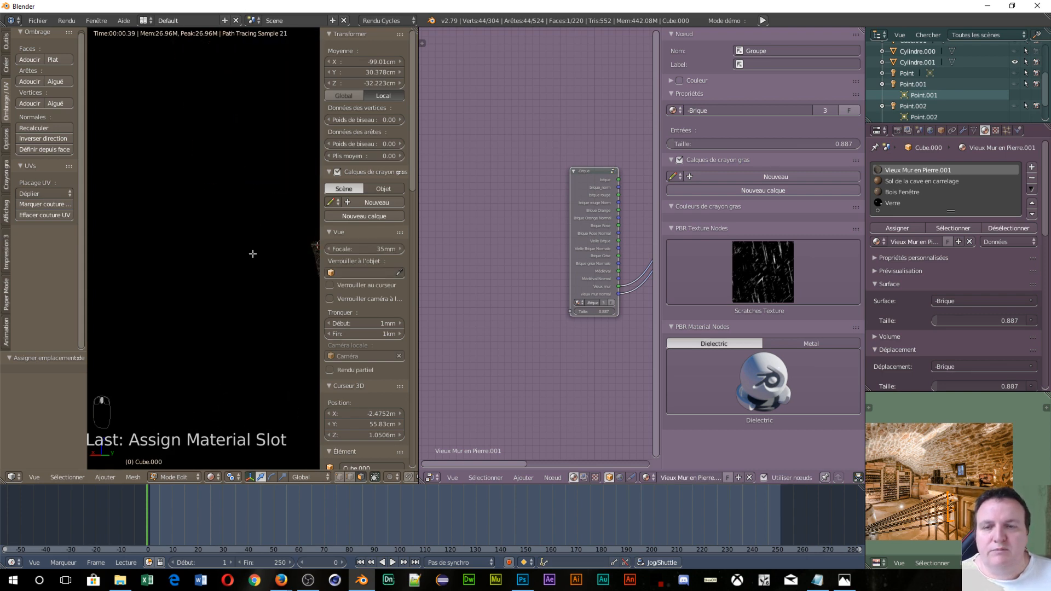
pyautogui.scroll(-7, 252, 254)
pyautogui.scroll(7, 253, 270)
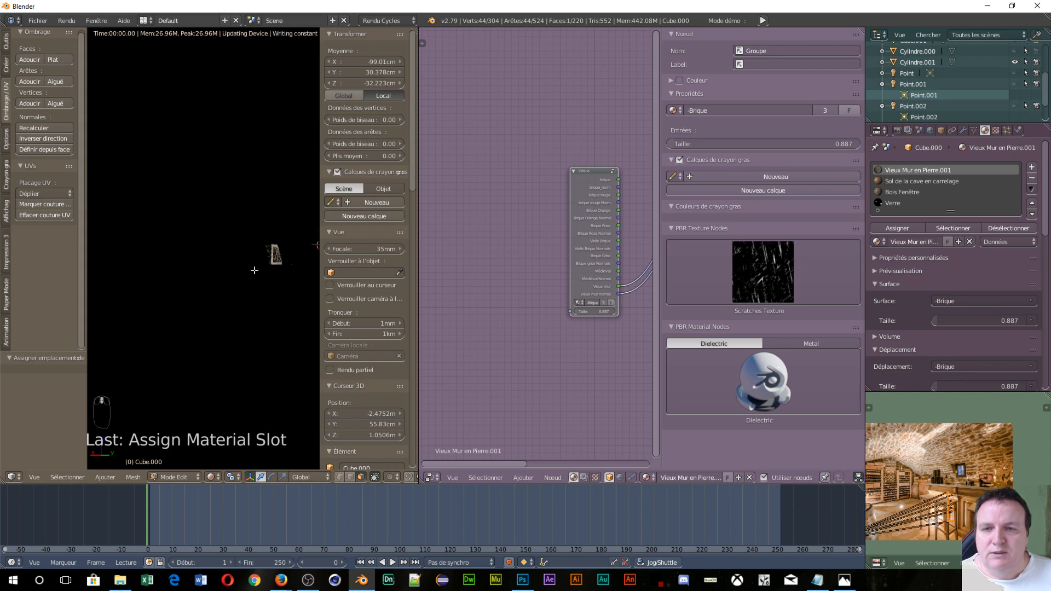
pyautogui.moveTo(254, 271); pyautogui.dragTo(110, 268, button='middle')
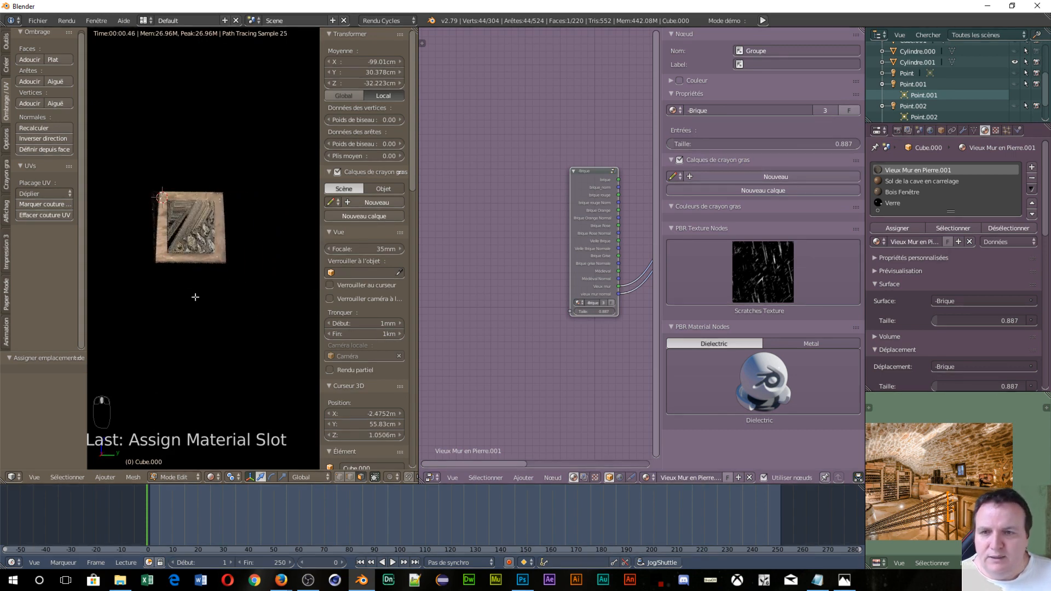
pyautogui.scroll(4, 259, 311)
pyautogui.scroll(1, 259, 311)
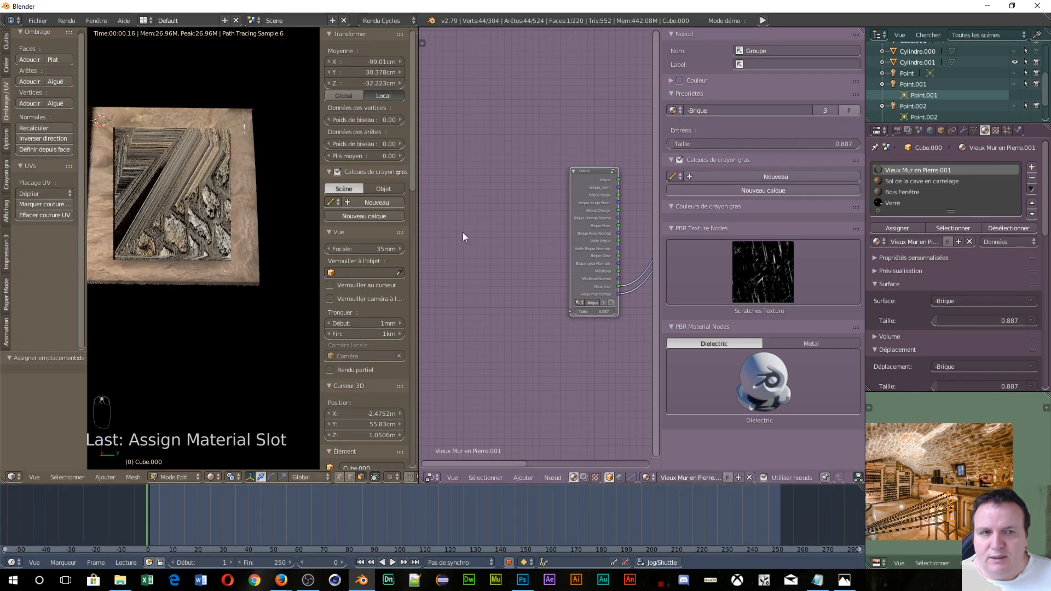
pyautogui.click(890, 206)
pyautogui.click(901, 227)
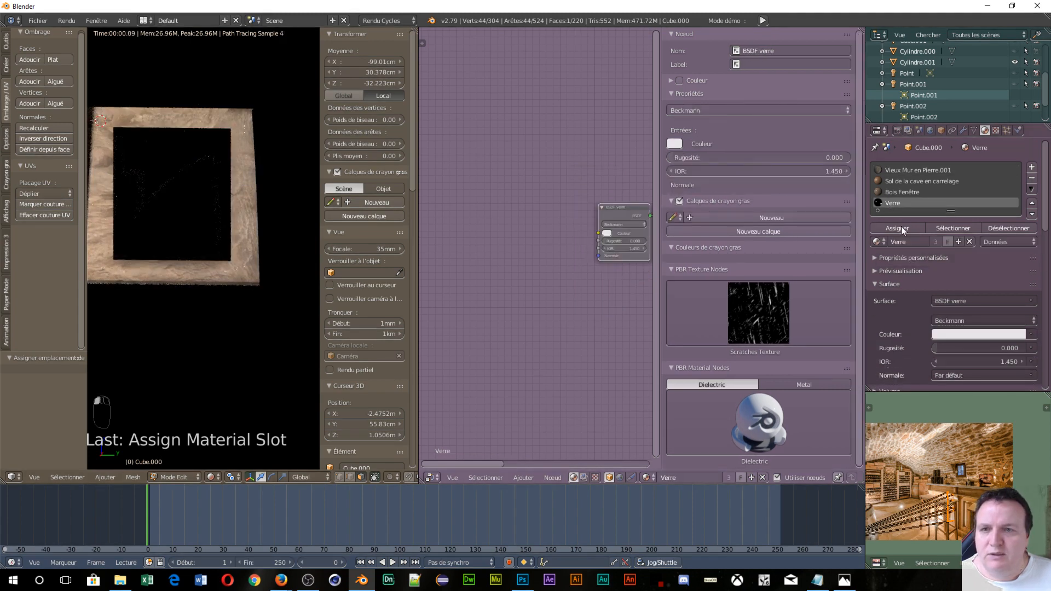
# - Set the roughness of the Bois Fenêtre material to 0.673
pyautogui.moveTo(245, 327); pyautogui.dragTo(219, 246, button='middle')
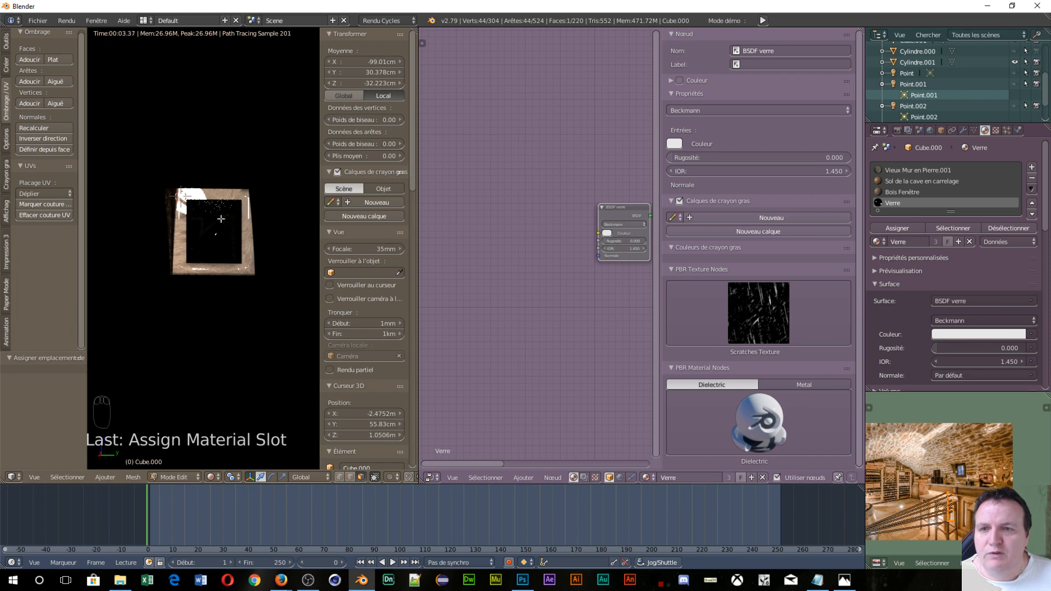
pyautogui.scroll(5, 216, 241)
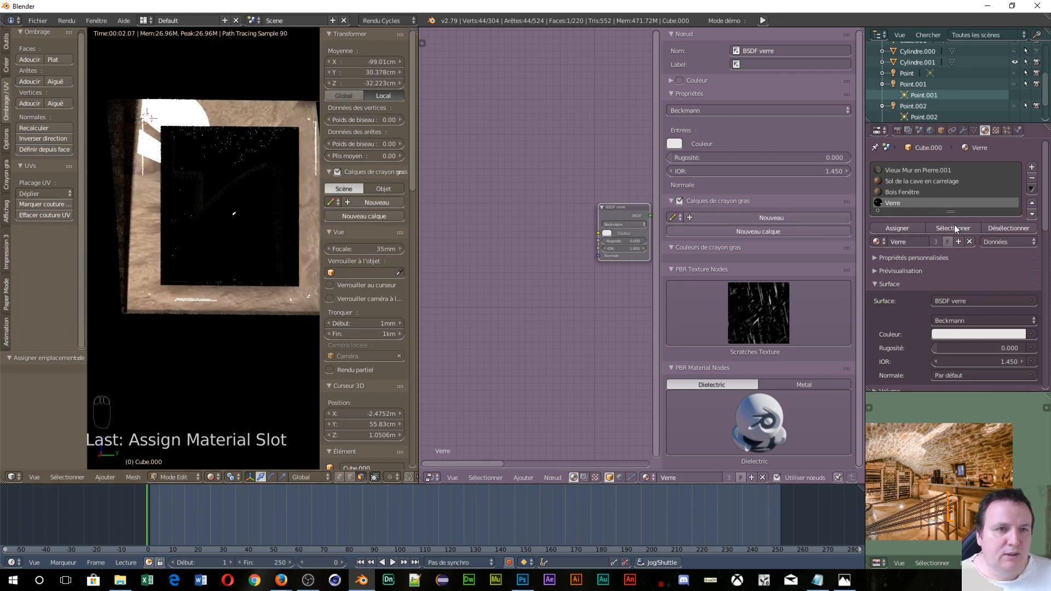
pyautogui.click(907, 192)
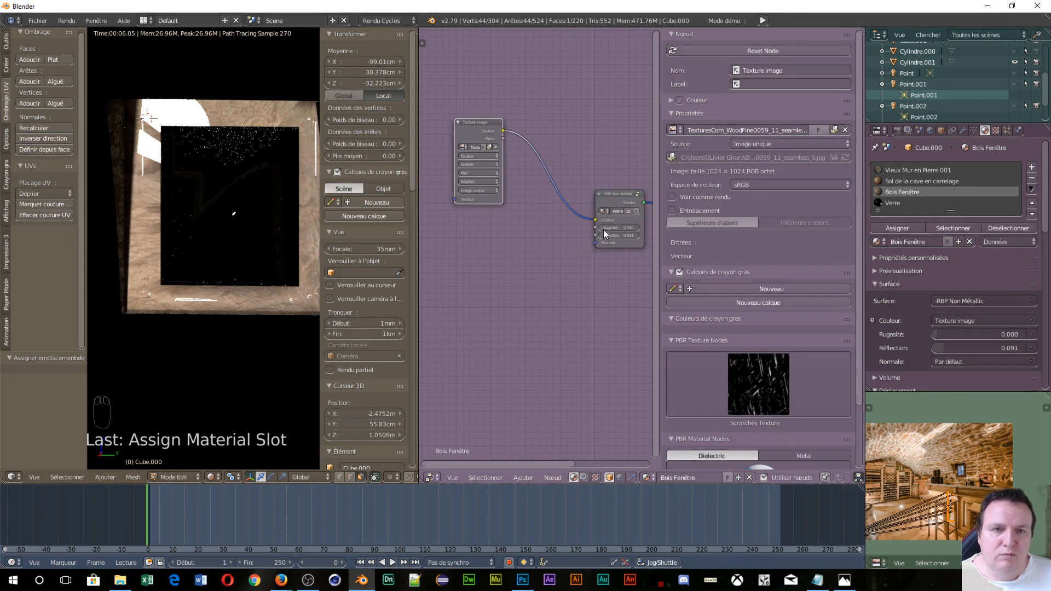
pyautogui.moveTo(961, 335); pyautogui.dragTo(1025, 335)
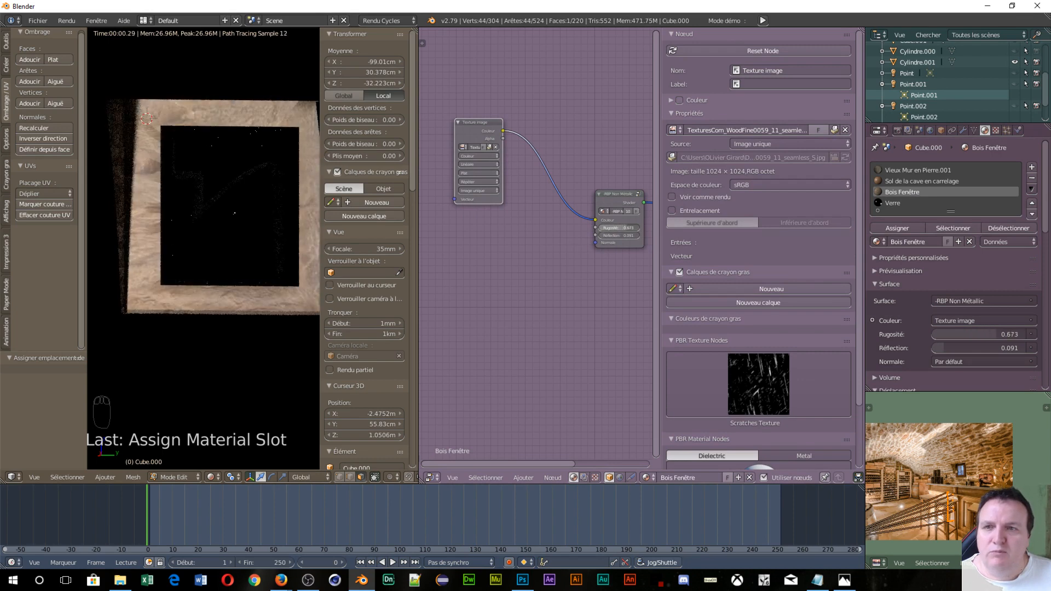
# - Exit local view to bring back the whole cellar and look through the camera
pyautogui.scroll(-4, 155, 312)
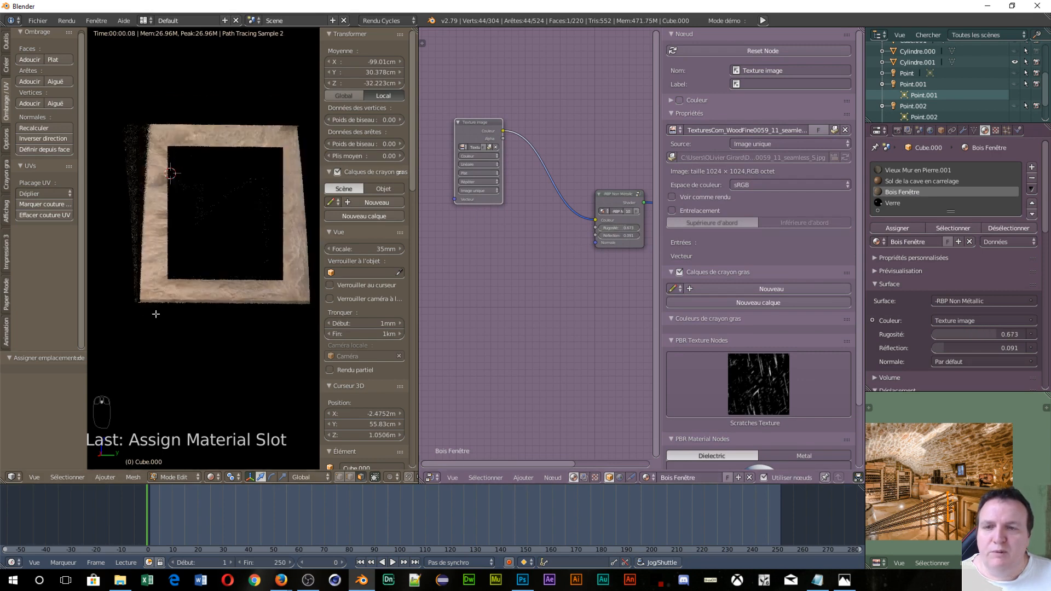
pyautogui.moveTo(277, 303); pyautogui.dragTo(256, 308, button='middle')
pyautogui.scroll(-5, 255, 304)
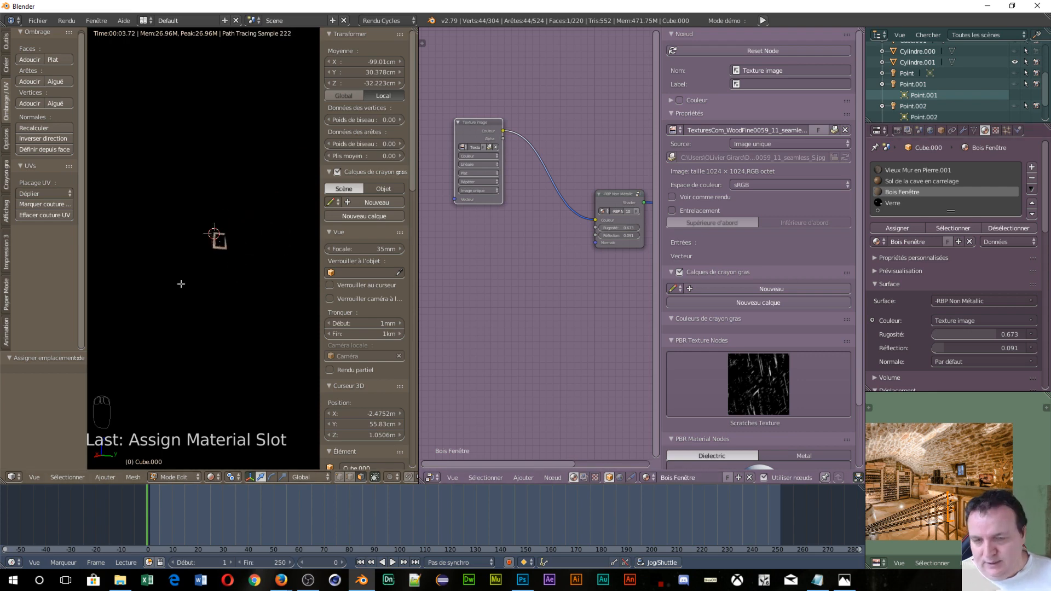
pyautogui.scroll(-2, 198, 296)
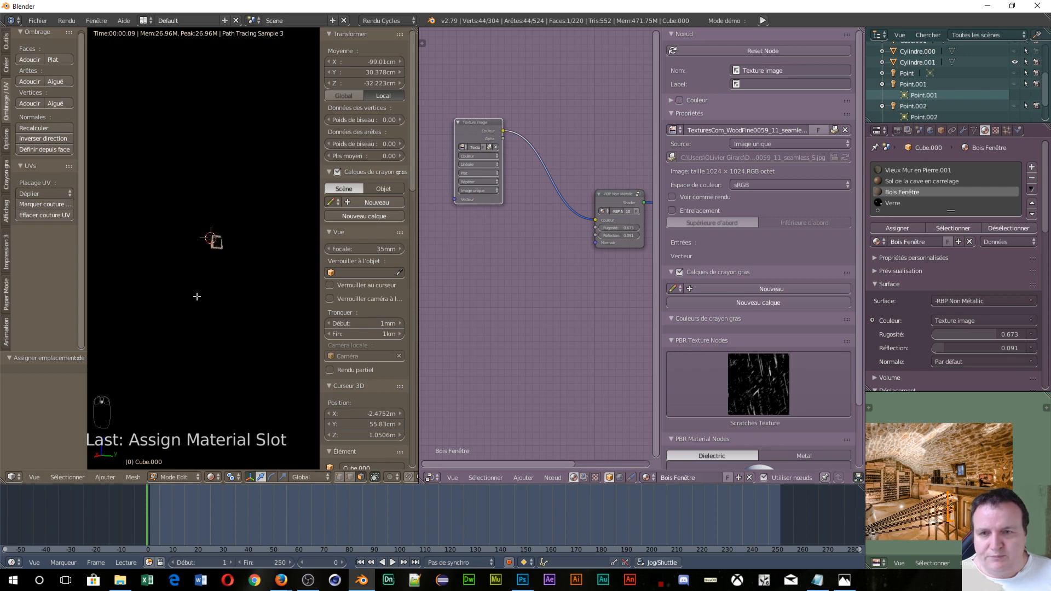
pyautogui.press('KP_Divide')
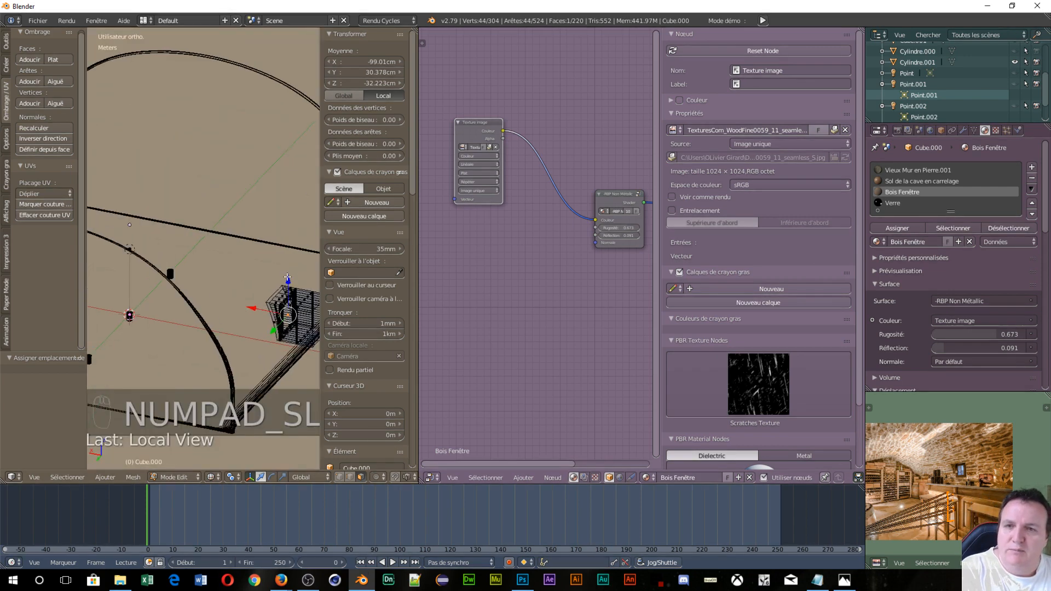
pyautogui.scroll(-4, 228, 273)
pyautogui.moveTo(159, 319); pyautogui.dragTo(236, 310, button='middle')
pyautogui.press('KP_0')
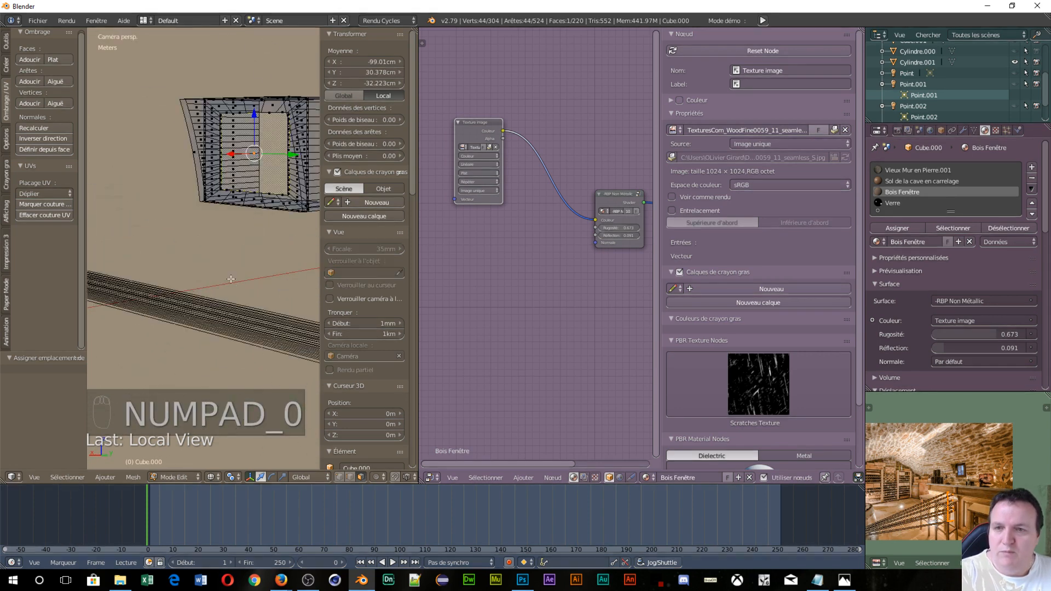
# - Merge the node editor area into the 3D view and preview the whole cellar in rendered shading through the camera
pyautogui.moveTo(419, 31); pyautogui.dragTo(455, 81)
pyautogui.moveTo(265, 212); pyautogui.dragTo(312, 218, button='middle')
pyautogui.press('KP_0')
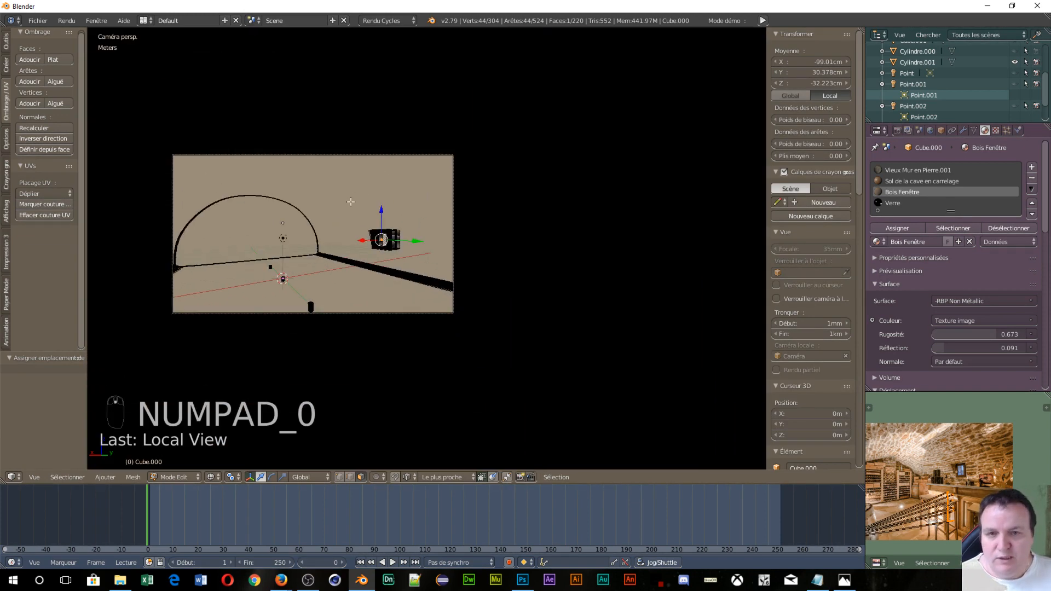
pyautogui.hotkey('shift', 'z')
pyautogui.scroll(2, 328, 268)
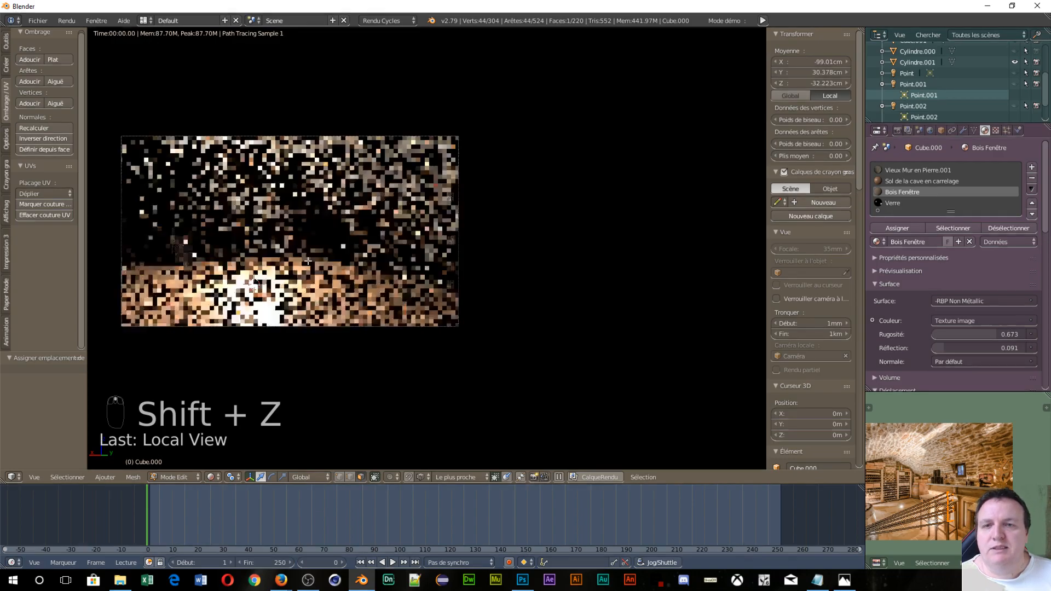
pyautogui.scroll(2, 302, 257)
pyautogui.keyDown('shift'); pyautogui.moveTo(238, 243); pyautogui.dragTo(522, 233, button='middle'); pyautogui.keyUp('shift')
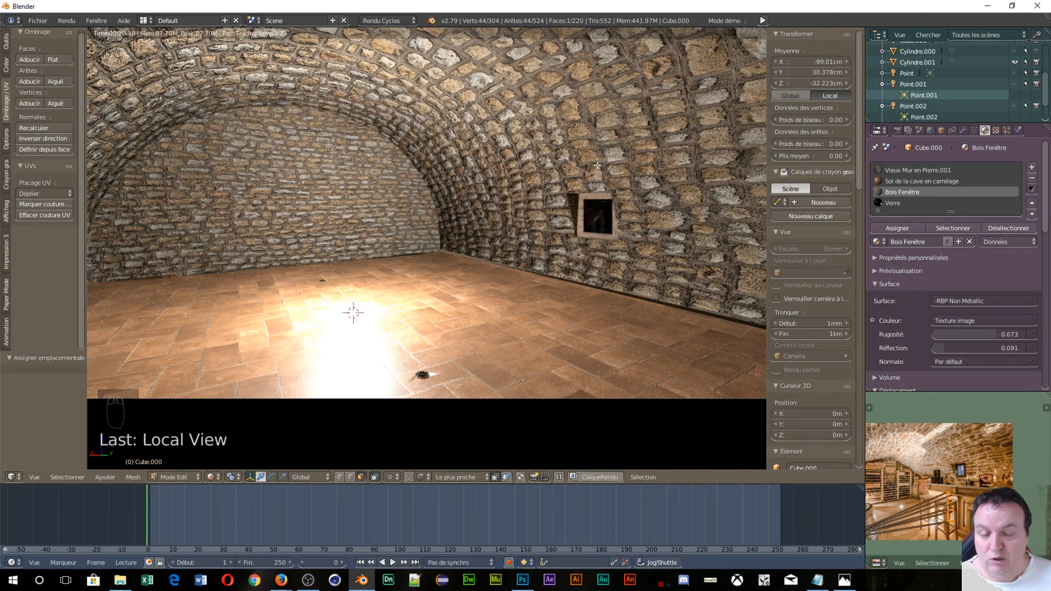
# - Leave the camera view, switch to Object Mode and display the whole cellar in wireframe shading
pyautogui.scroll(-5, 598, 166)
pyautogui.moveTo(598, 166); pyautogui.dragTo(563, 206, button='middle')
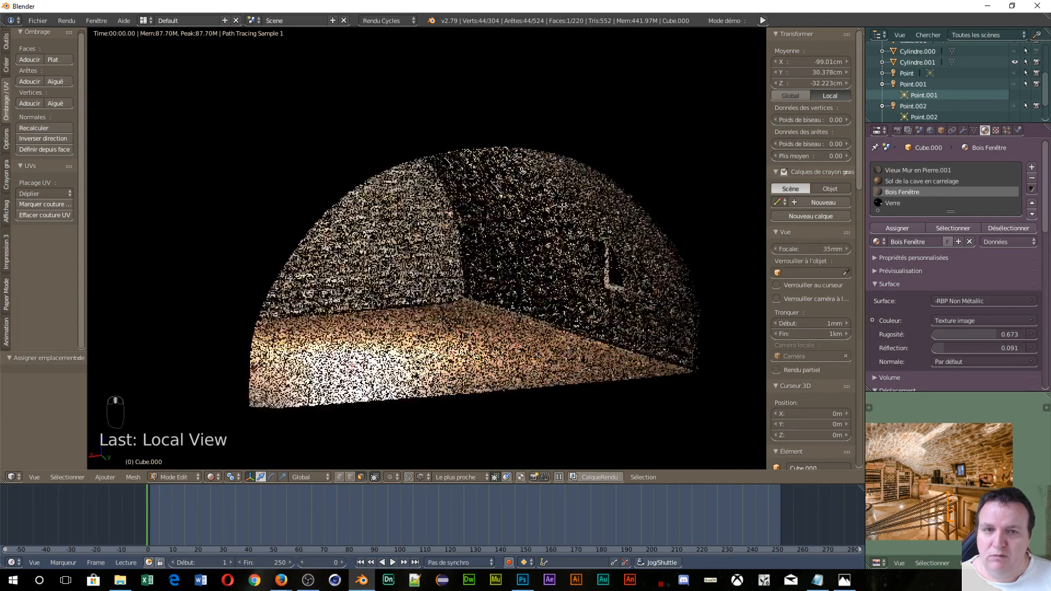
pyautogui.scroll(5, 530, 205)
pyautogui.hotkey('shift', 'a')
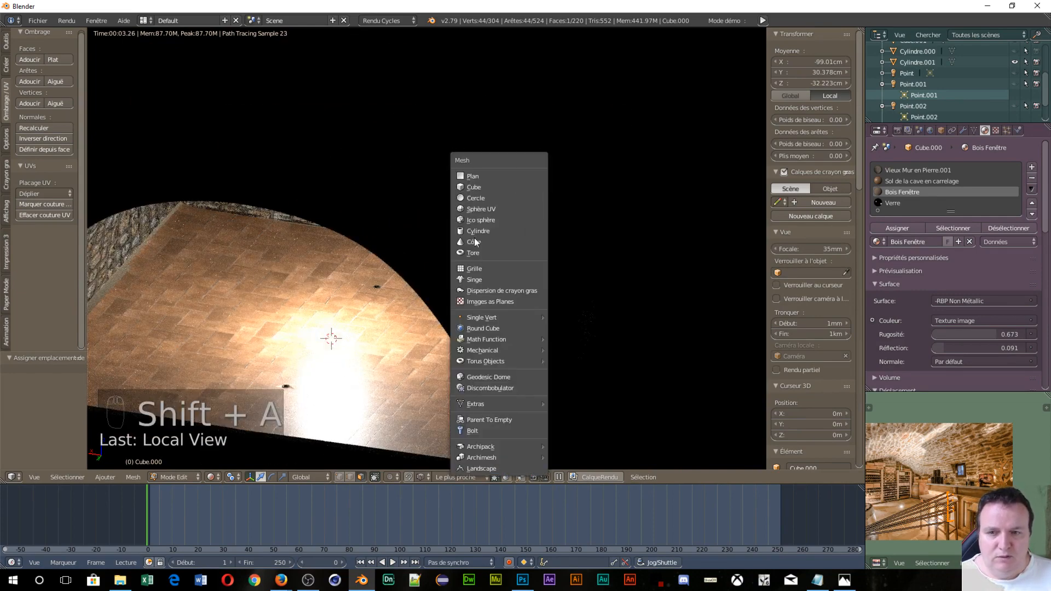
pyautogui.click(177, 475)
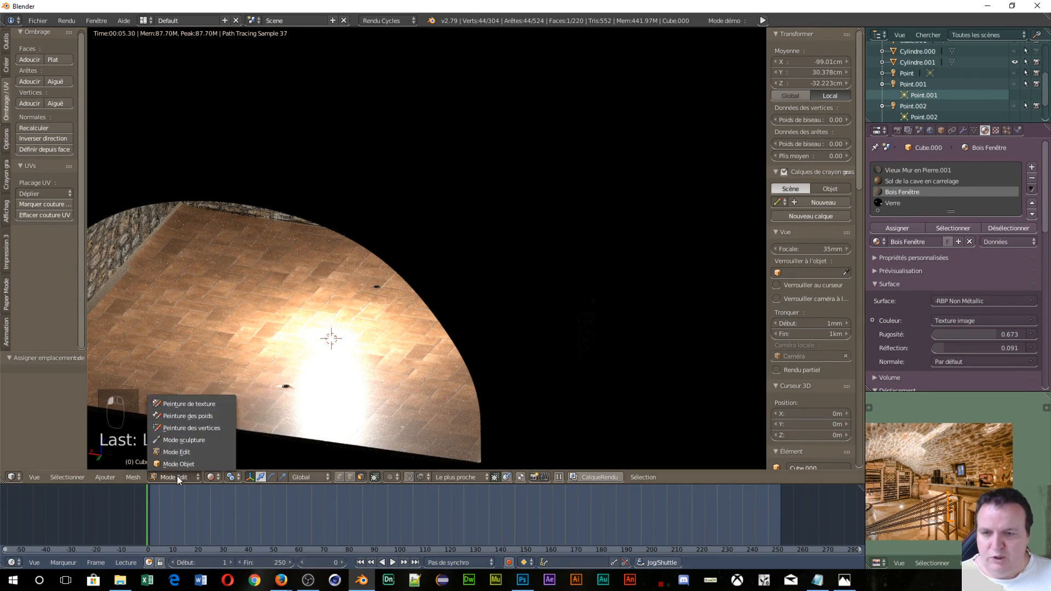
pyautogui.click(166, 464)
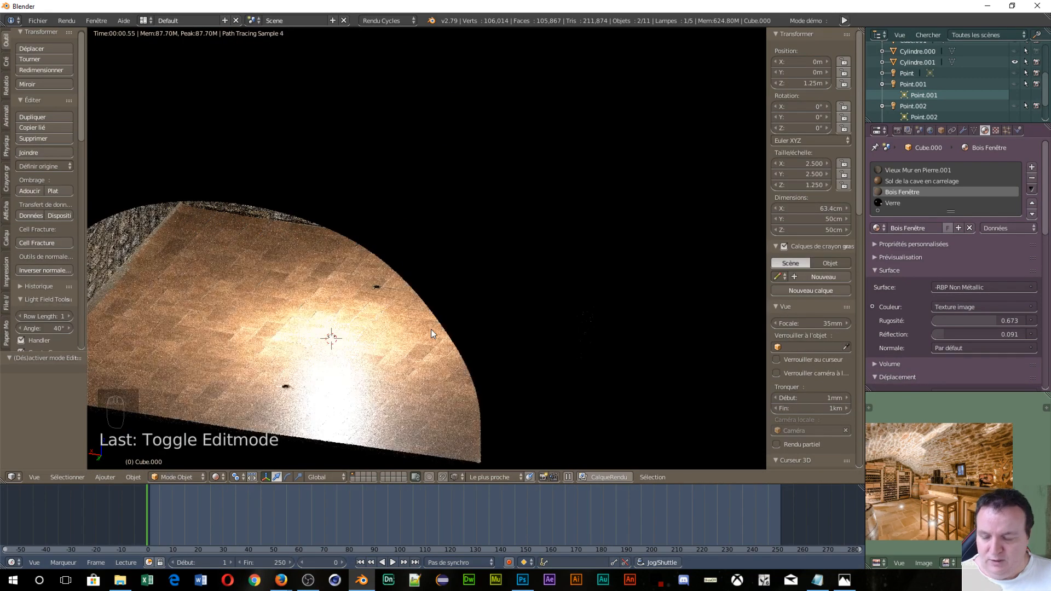
pyautogui.hotkey('shift', 'a')
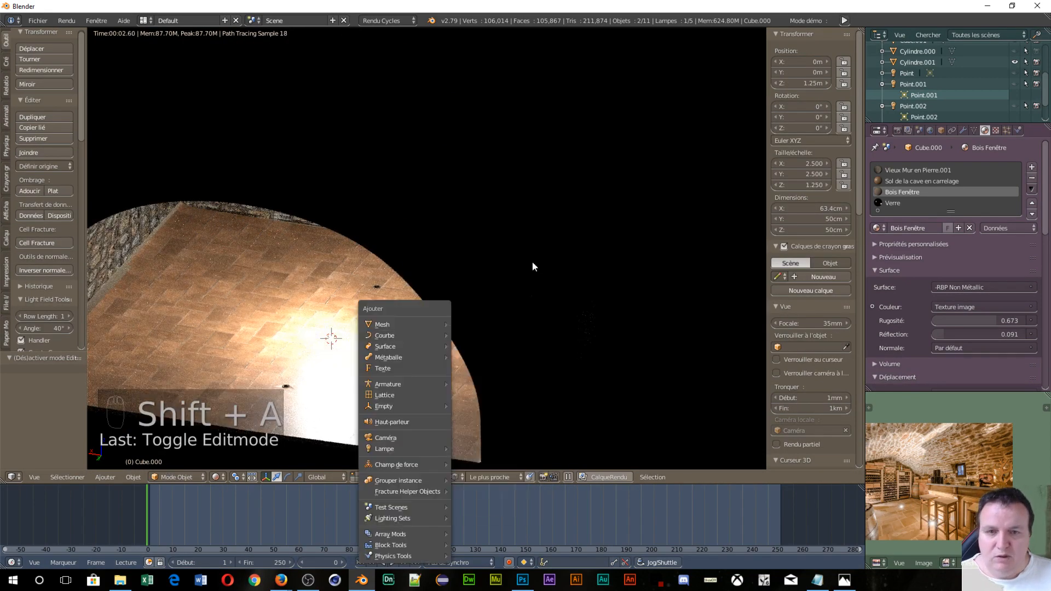
pyautogui.hotkey('shift', 'z')
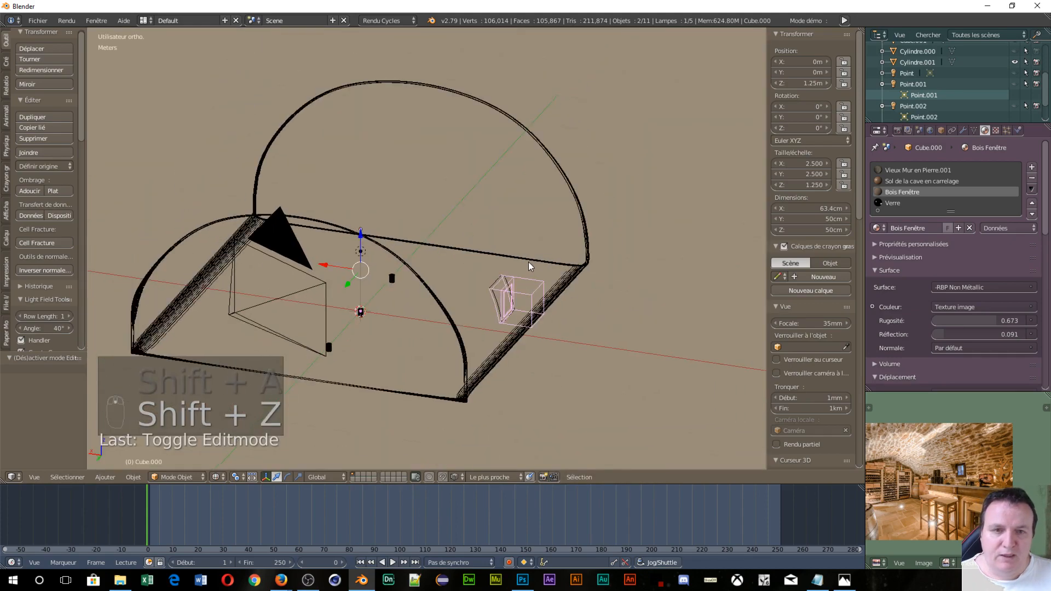
# - Edit the window recess mesh in edge selection mode and select the edge loop around its outer end
pyautogui.scroll(3, 580, 316)
pyautogui.click(577, 320)
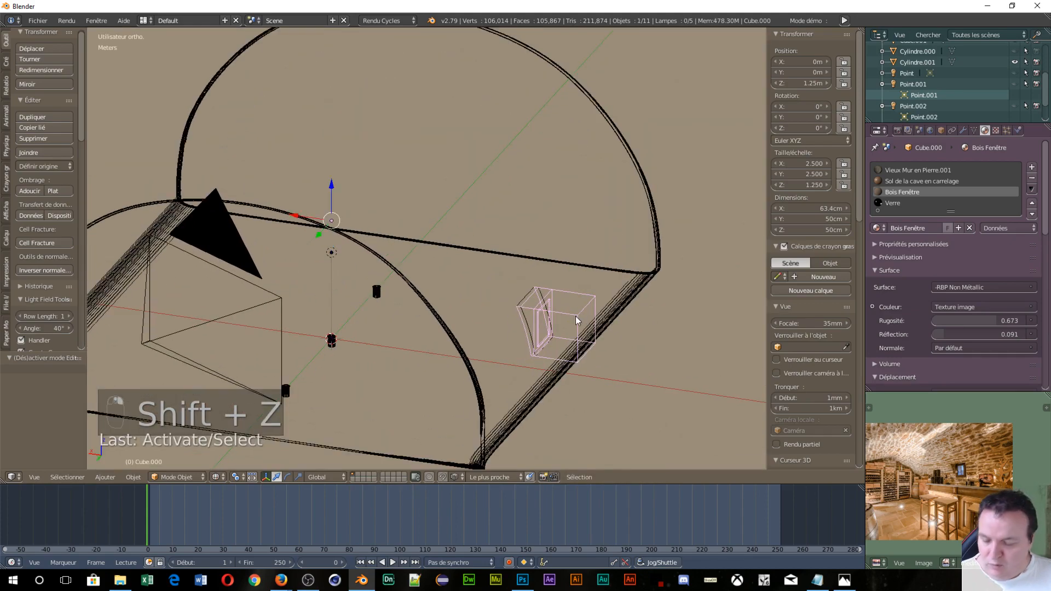
pyautogui.press('Tab')
pyautogui.click(650, 323)
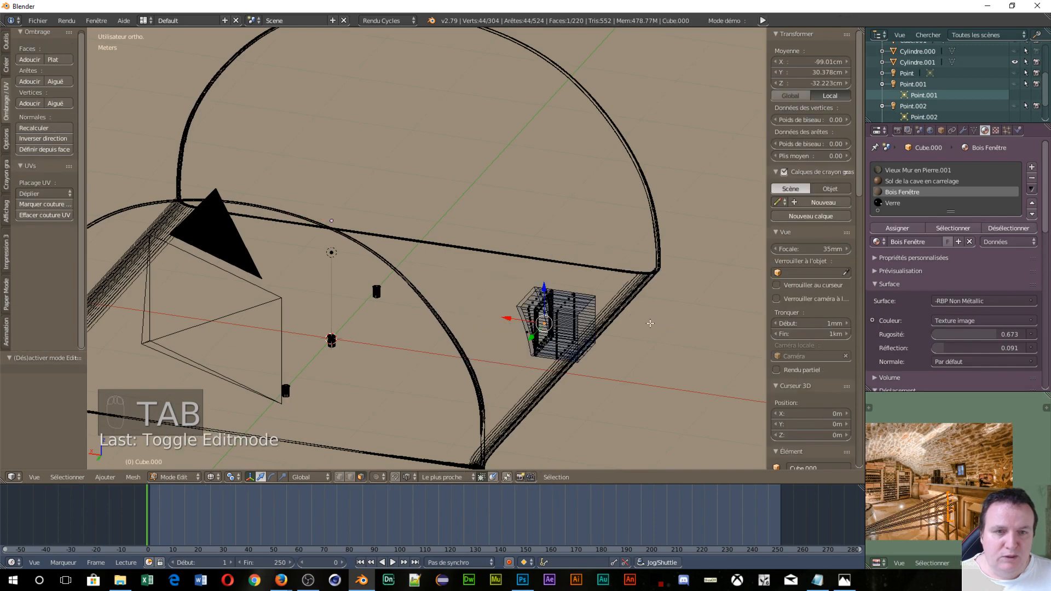
pyautogui.scroll(3, 636, 352)
pyautogui.keyDown('shift'); pyautogui.moveTo(635, 344); pyautogui.dragTo(278, 236, button='middle'); pyautogui.keyUp('shift')
pyautogui.scroll(3, 363, 321)
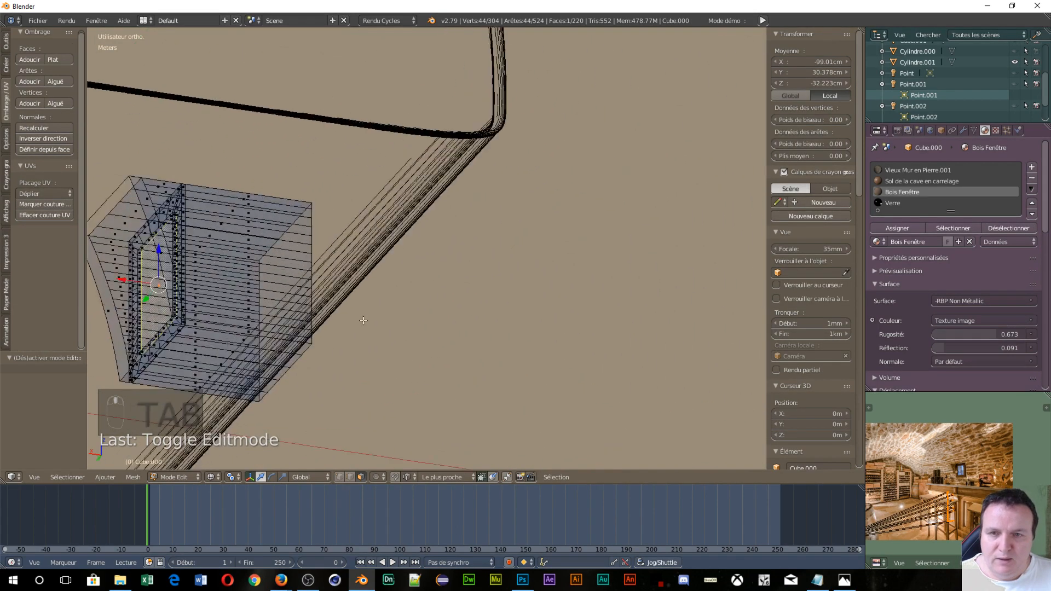
pyautogui.scroll(1, 363, 321)
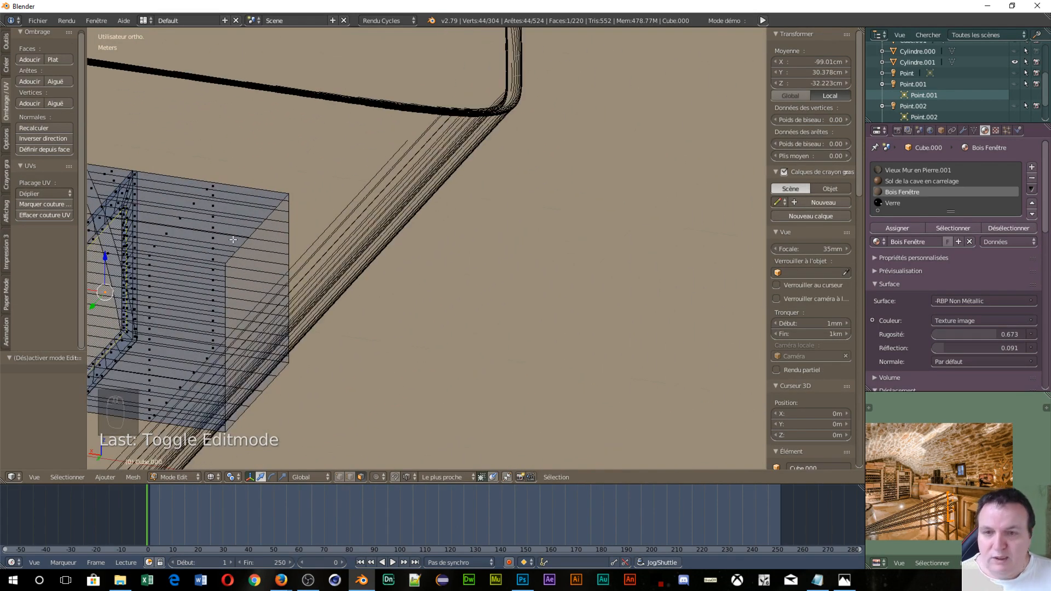
pyautogui.hotkey('ctrl', 'Tab')
pyautogui.click(181, 225)
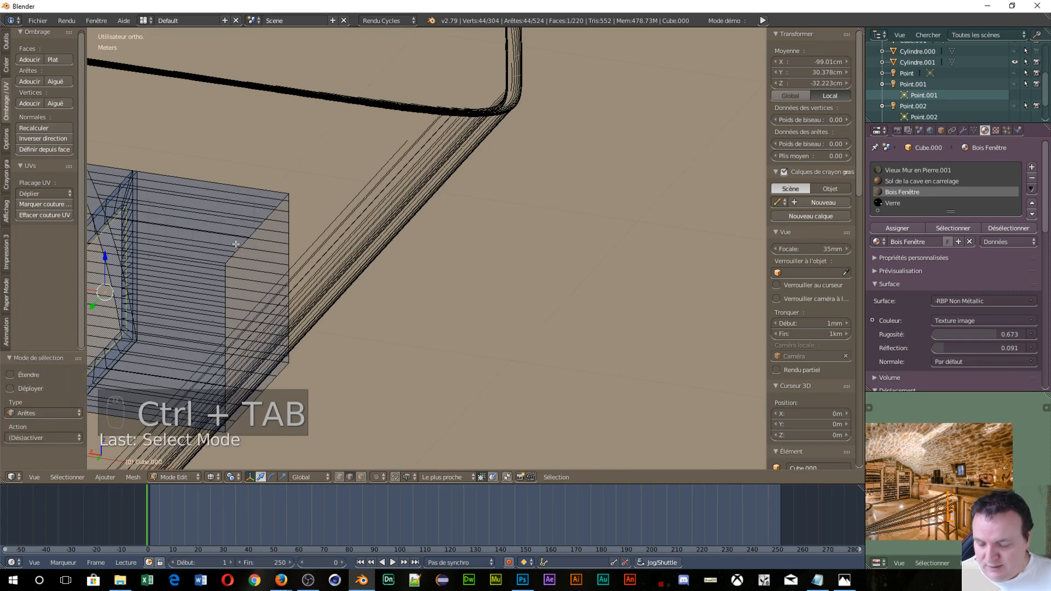
pyautogui.keyDown('alt'); pyautogui.rightClick(244, 244); pyautogui.keyUp('alt')
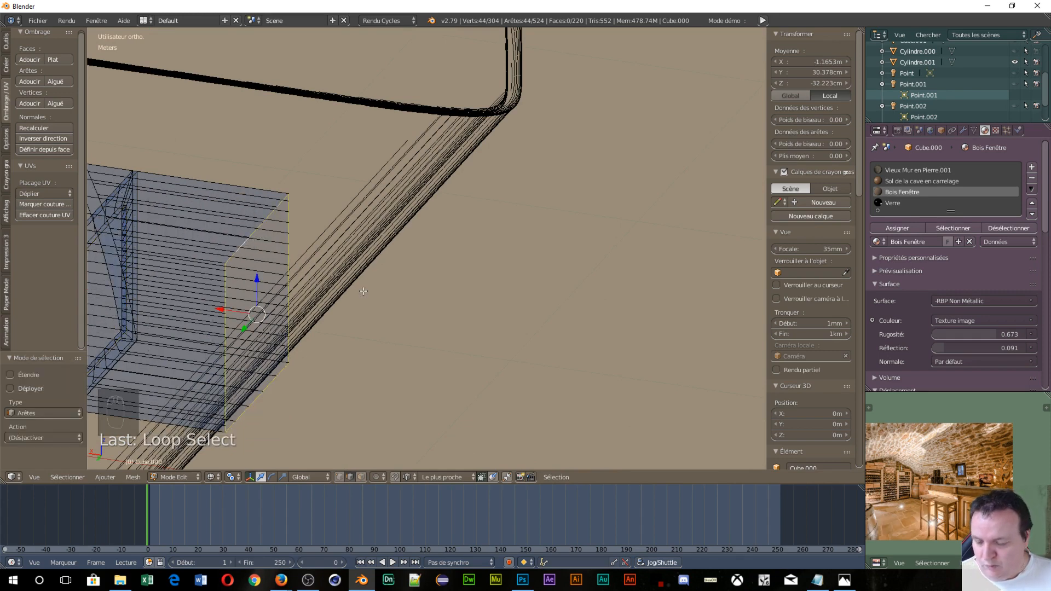
# - Duplicate the selected edge loop about -4.6 mm in X, -0.4 mm in Y and -2.7 mm in Z, and separate it into its own object
pyautogui.hotkey('shift', 'd')
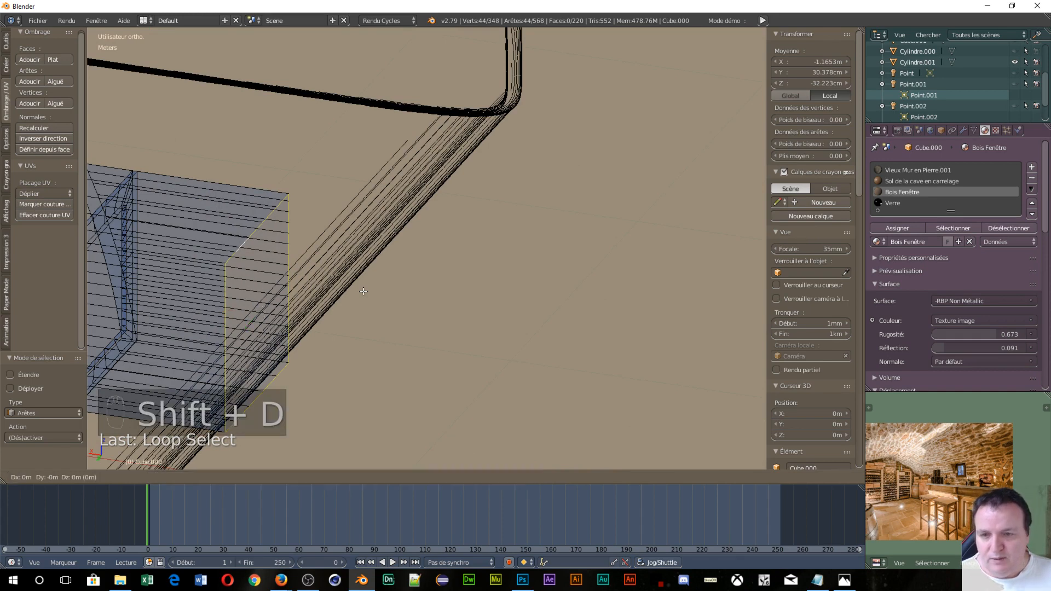
pyautogui.click(365, 293)
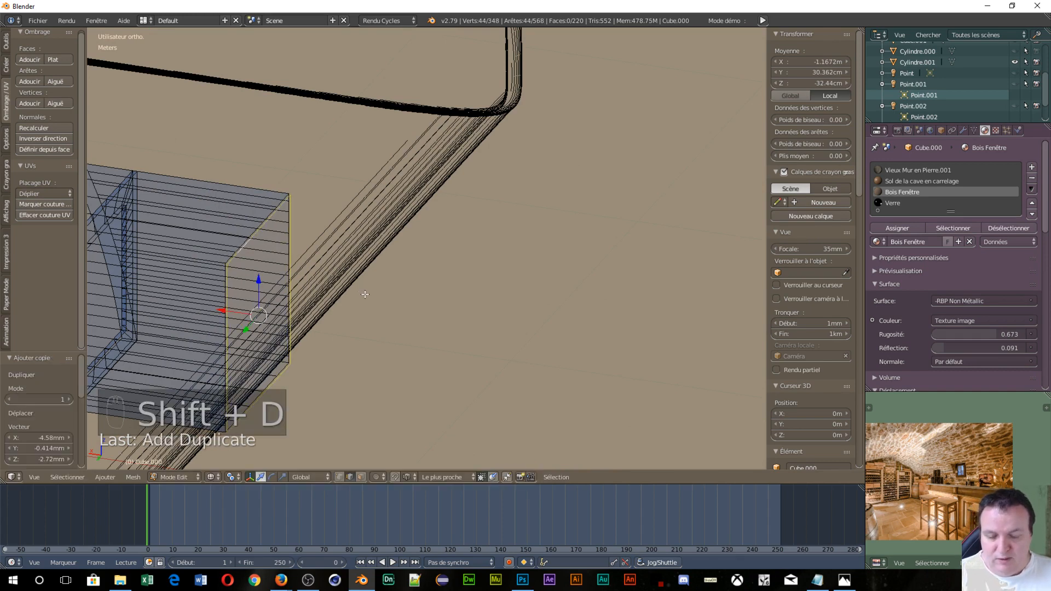
pyautogui.press('p')
pyautogui.click(365, 294)
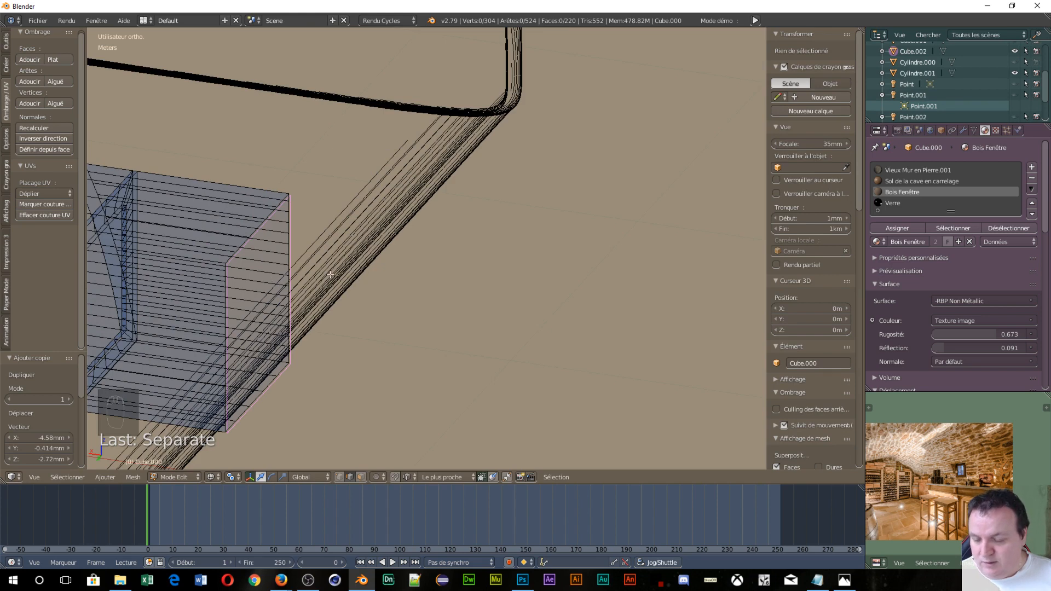
# - Edit the separated edge loop object, select its whole outline and fill it with a face
pyautogui.press('Tab')
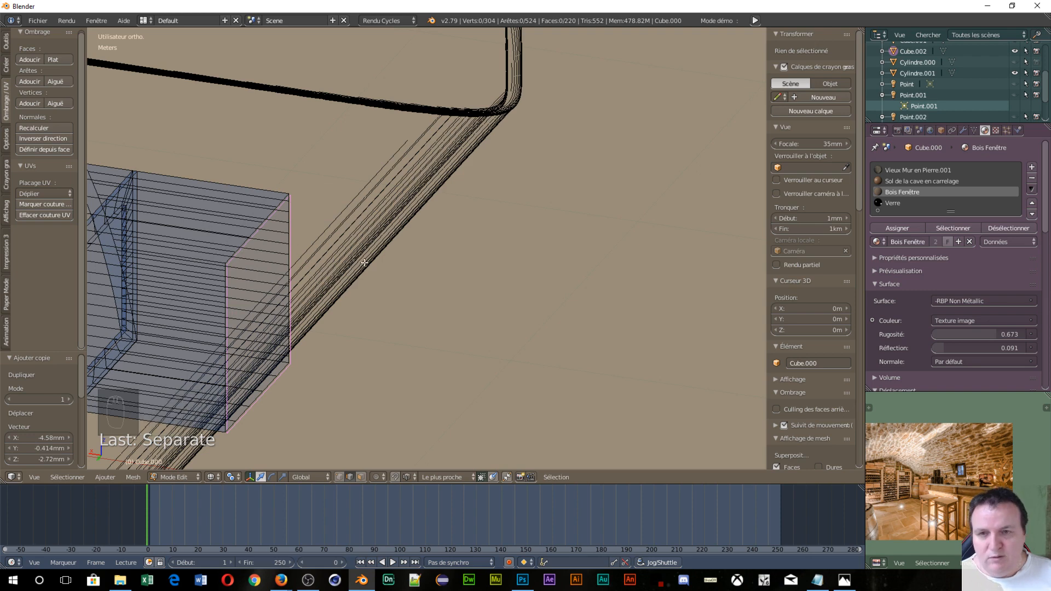
pyautogui.press('Tab')
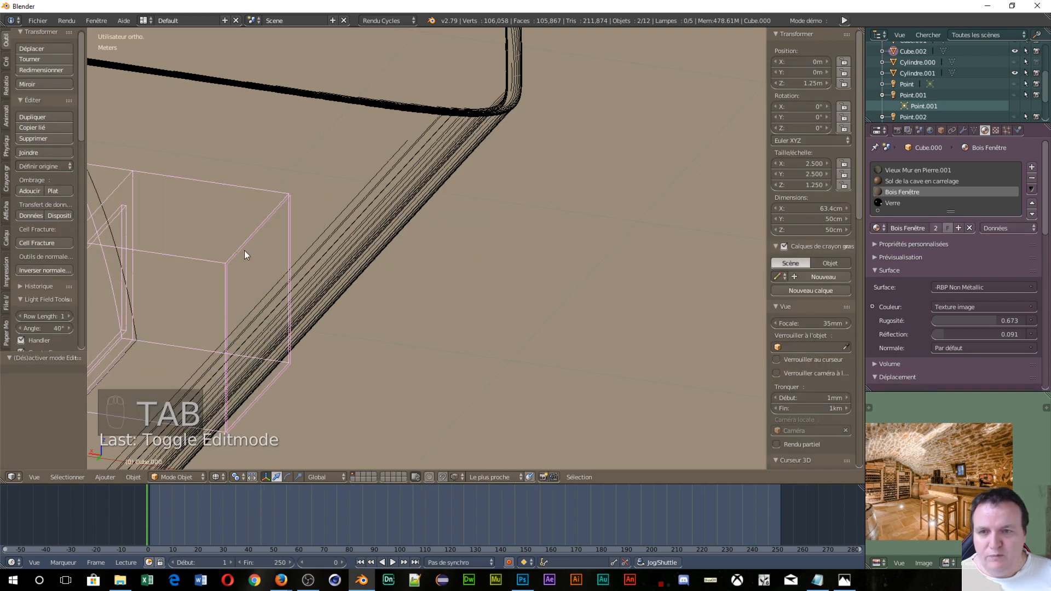
pyautogui.rightClick(242, 248)
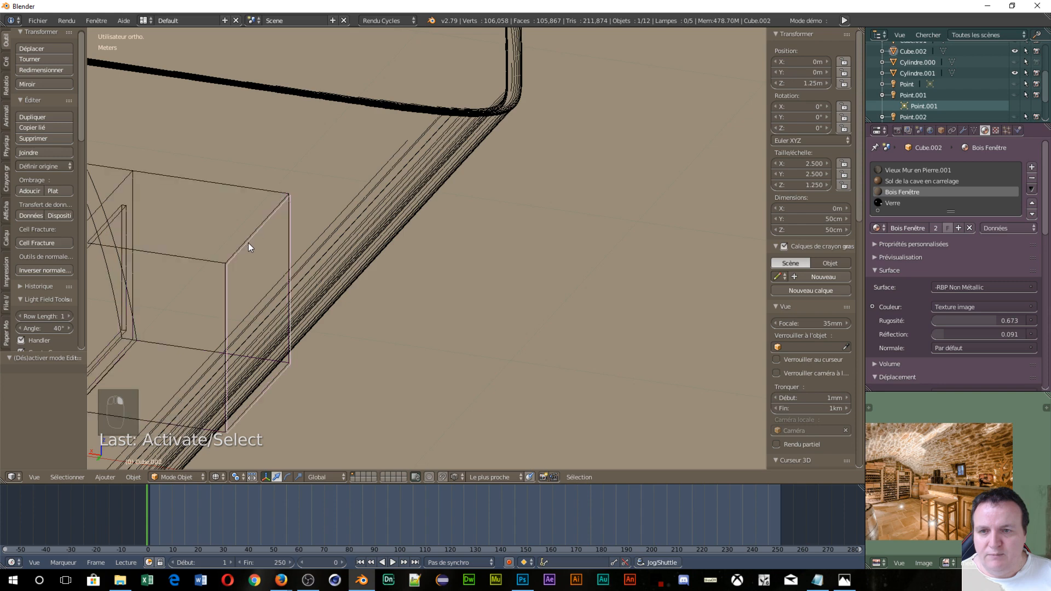
pyautogui.press('Tab')
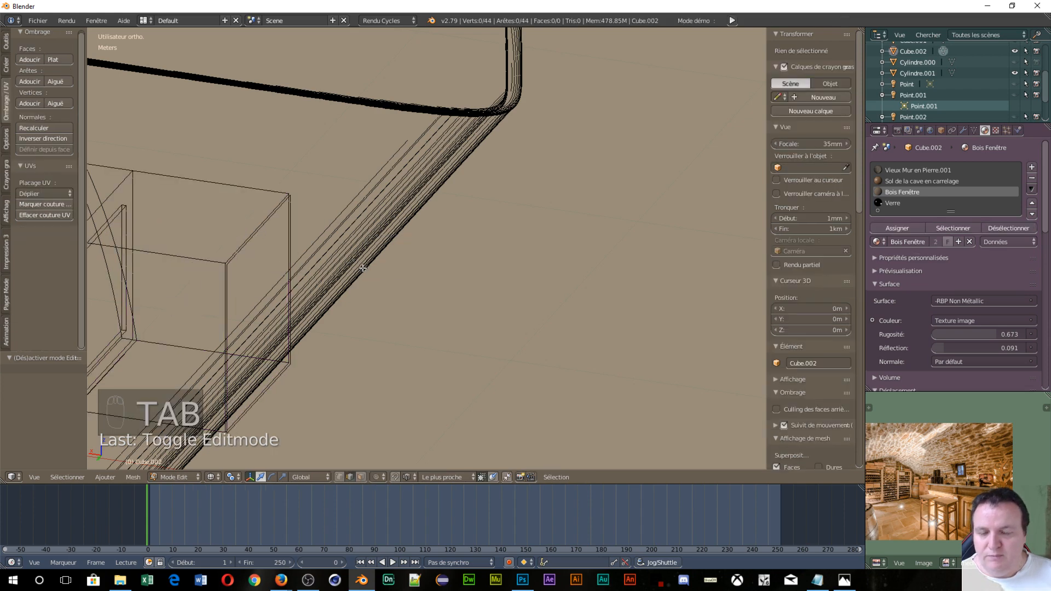
pyautogui.press('a')
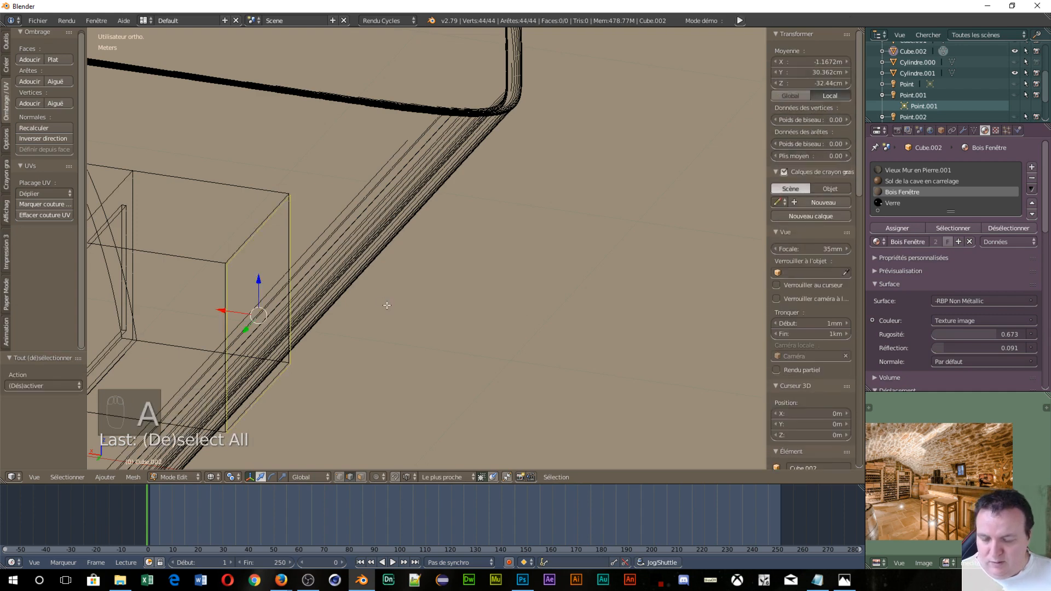
pyautogui.press('f')
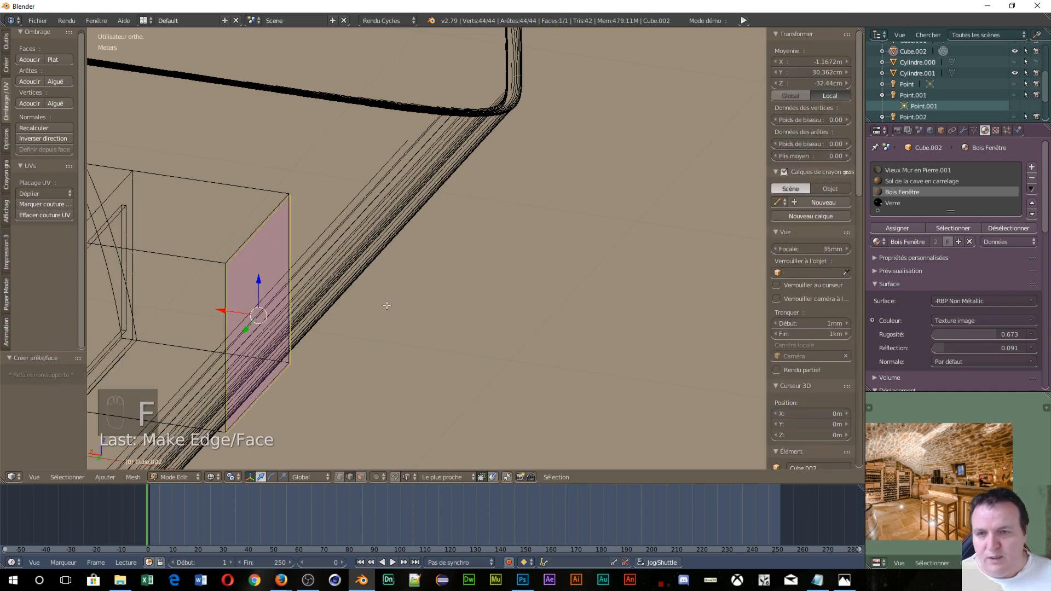
# - Extrude the filled face about 1.1 cm along the global X axis and return to Object Mode
pyautogui.press('e')
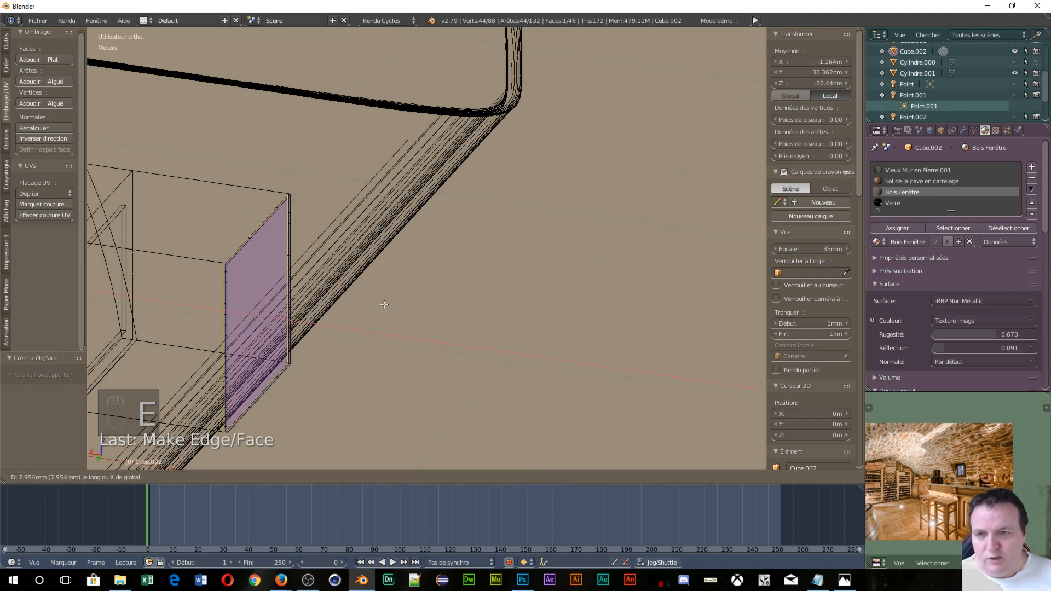
pyautogui.click(383, 305)
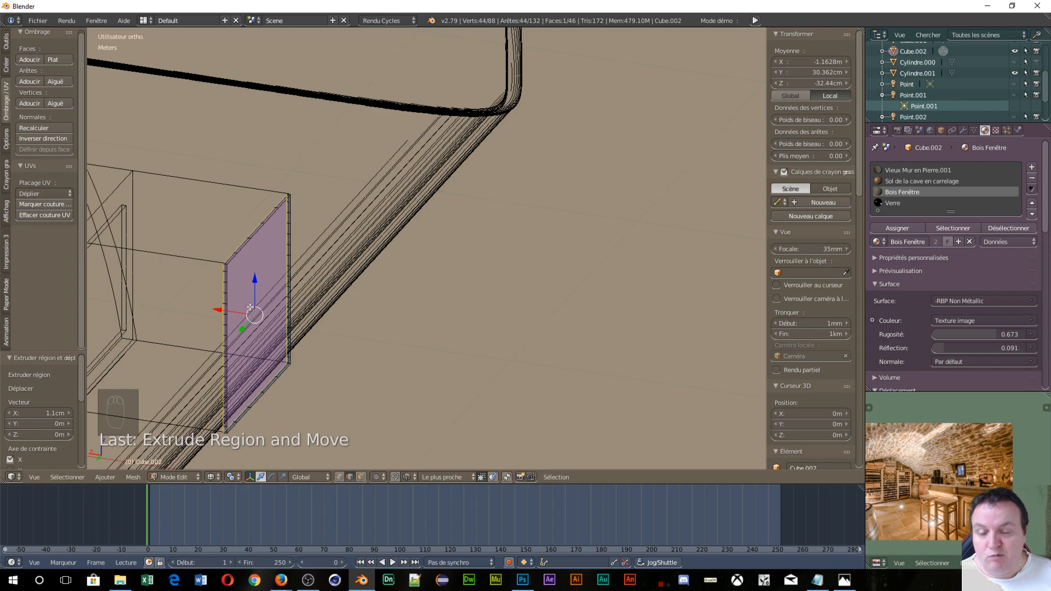
pyautogui.moveTo(249, 307); pyautogui.dragTo(267, 298, button='middle')
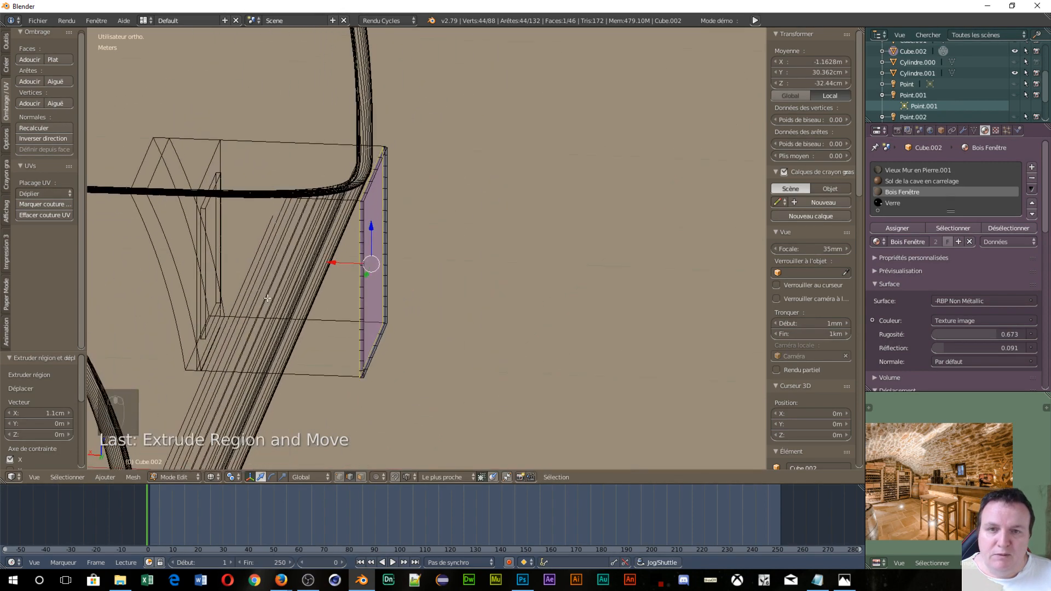
pyautogui.press('Tab')
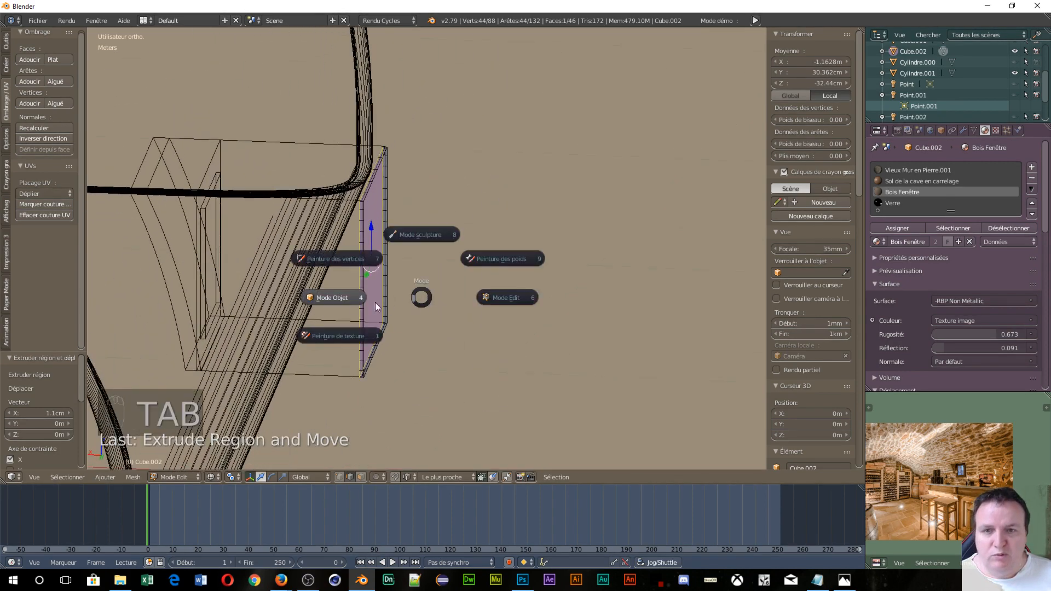
pyautogui.click(340, 299)
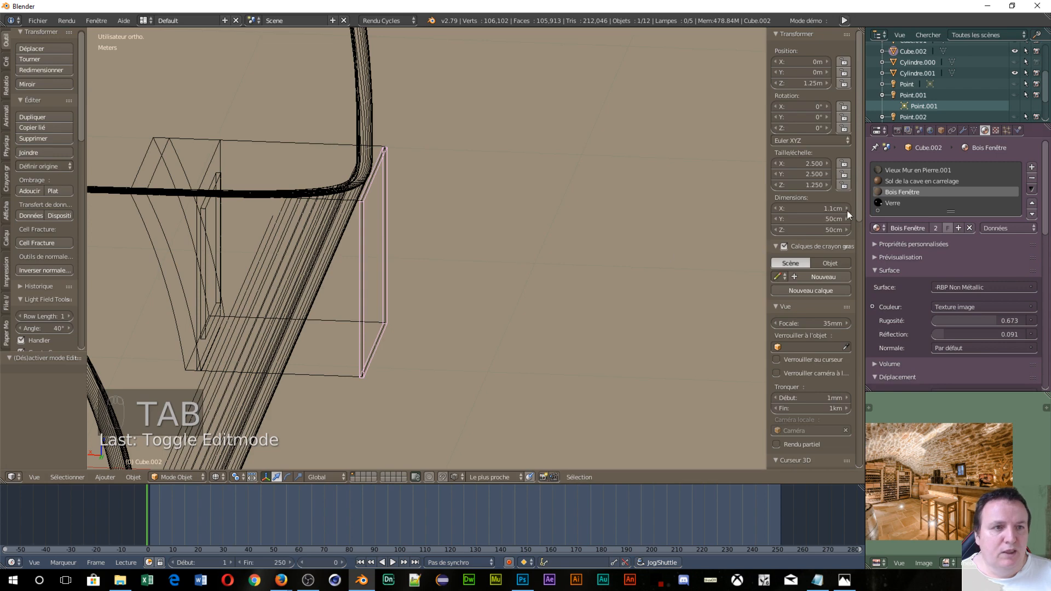
# - Remove all inherited material slots from the panel behind the window and create a new material in a fresh slot
pyautogui.click(1033, 179)
pyautogui.click(1033, 179)
pyautogui.click(1032, 179)
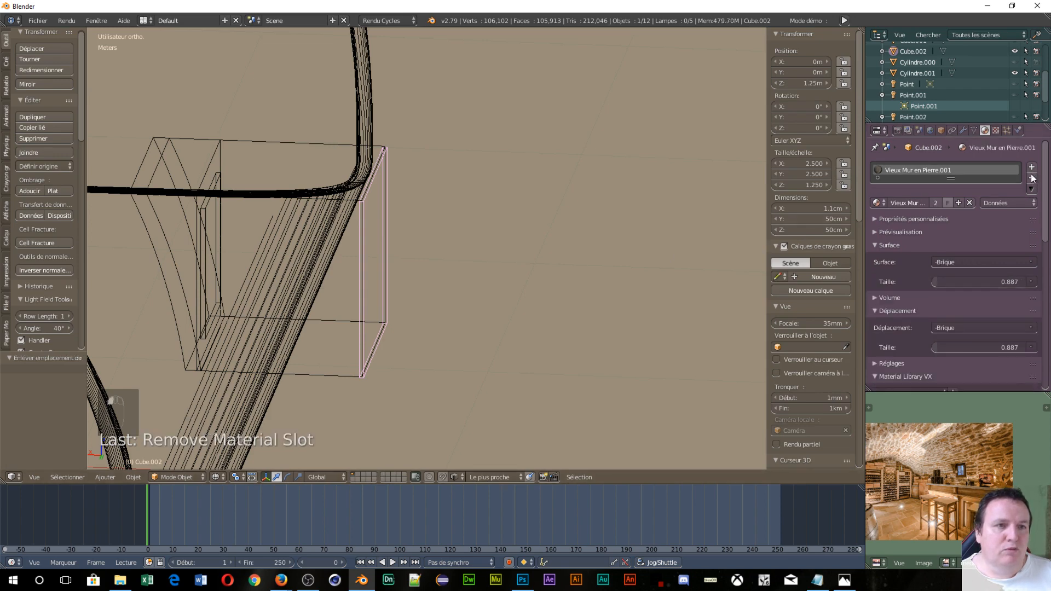
pyautogui.click(1033, 179)
pyautogui.click(1042, 168)
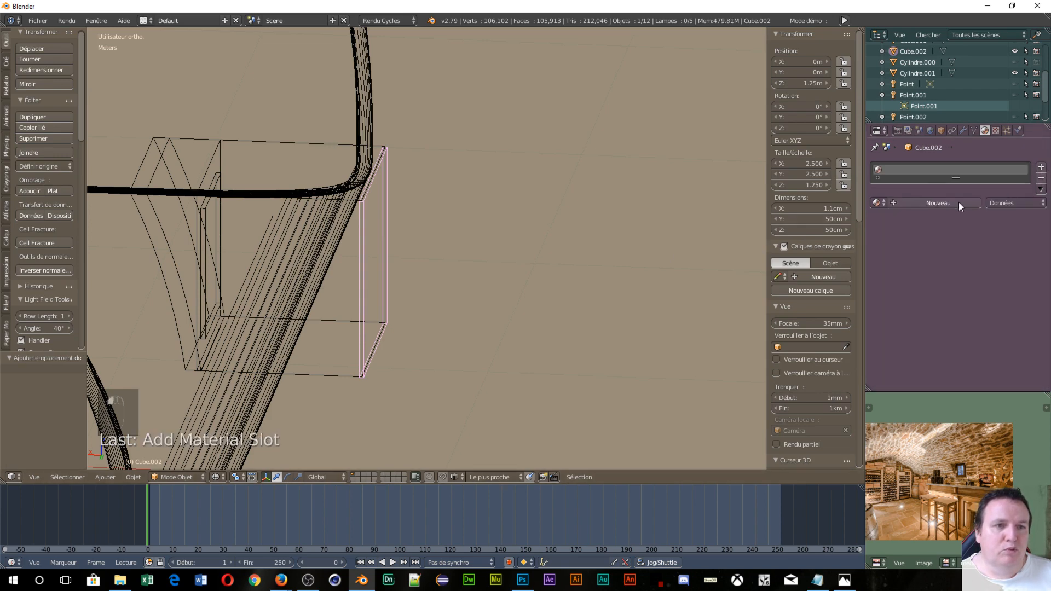
pyautogui.click(918, 202)
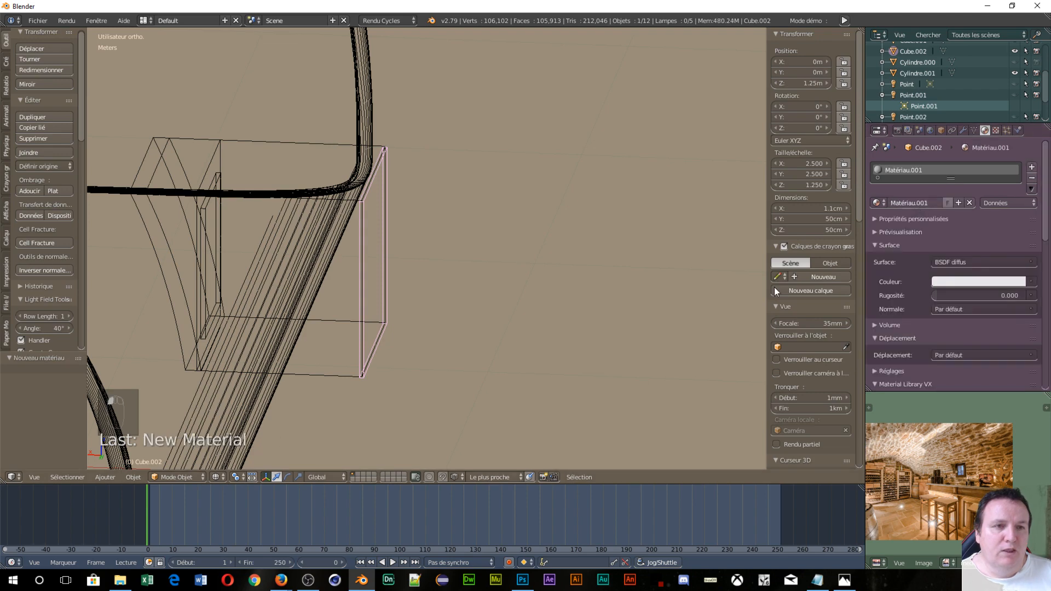
# - Change the new material's surface to Émission with a pale blue colour of about R 0.487, V 0.544, B 0.800
pyautogui.click(977, 264)
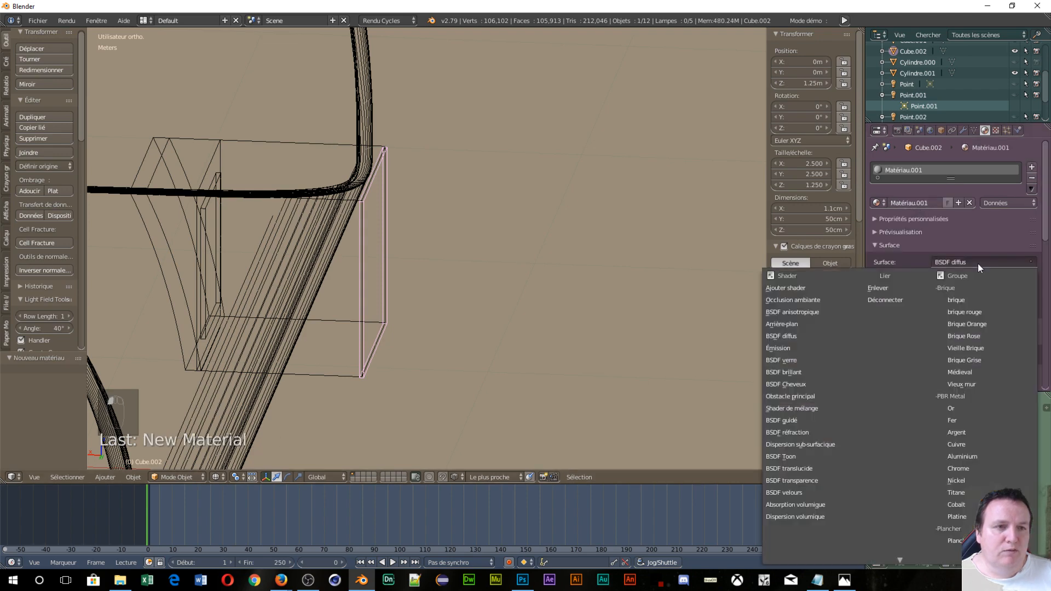
pyautogui.click(781, 347)
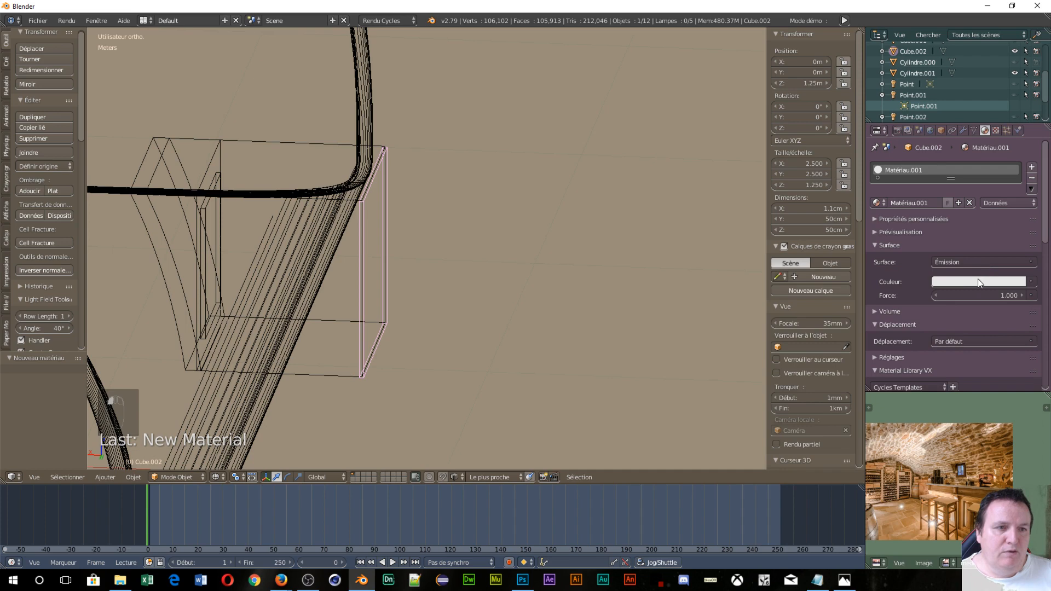
pyautogui.click(979, 283)
pyautogui.moveTo(969, 162); pyautogui.dragTo(971, 160)
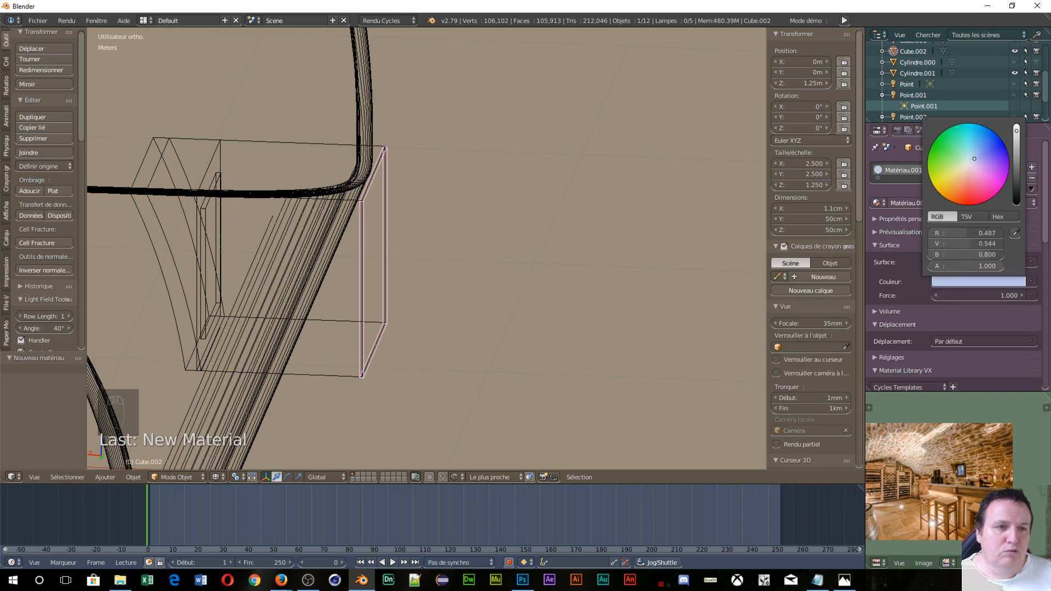
# - Preview the cellar with the glowing window panel in rendered shading through the camera
pyautogui.scroll(-10, 423, 288)
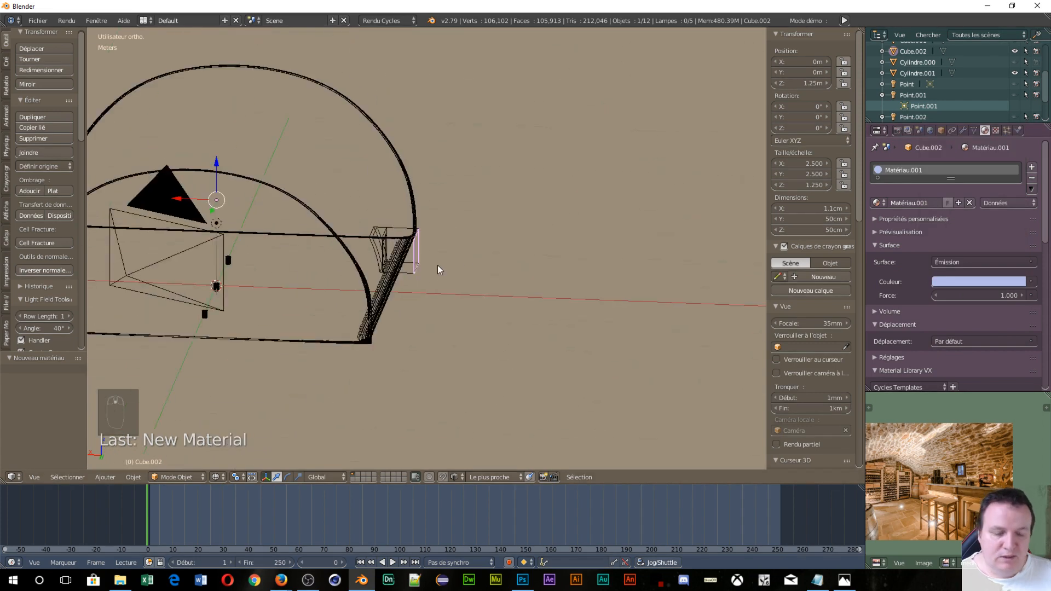
pyautogui.press('KP_0')
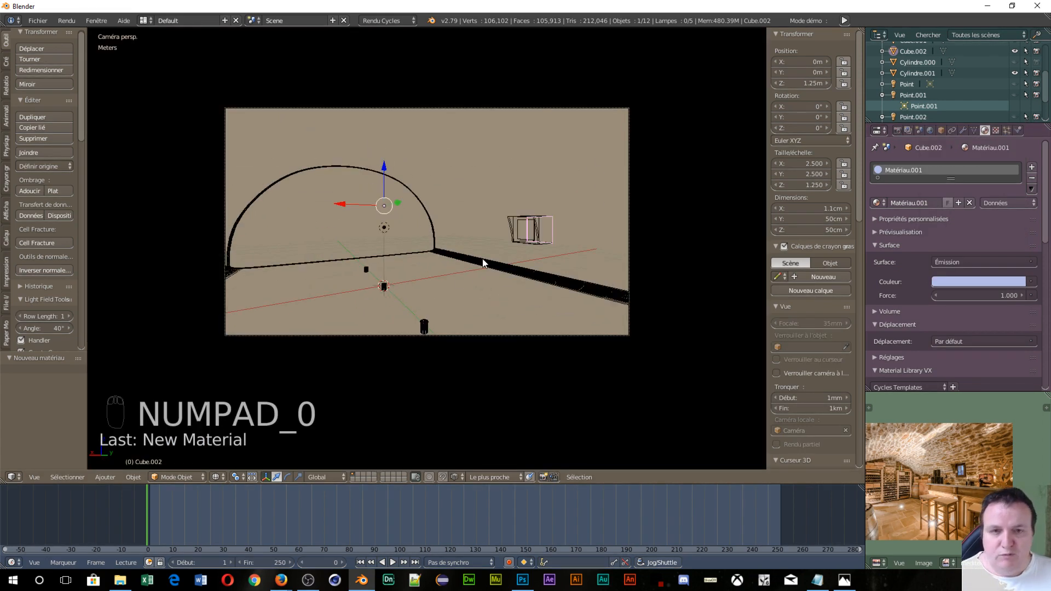
pyautogui.hotkey('shift', 'z')
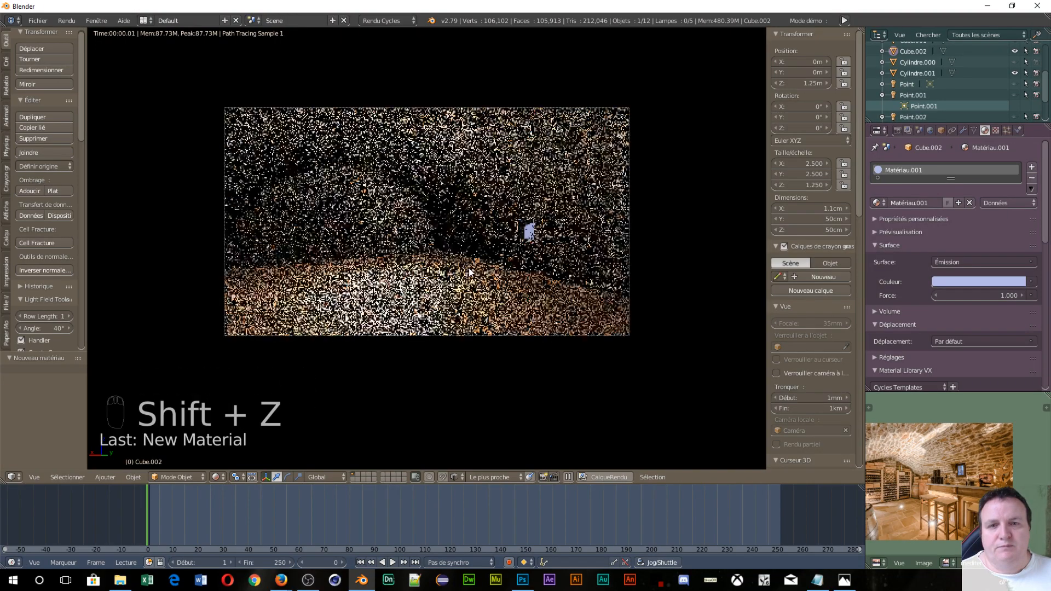
# - Try a more saturated blue emission colour with a strength of 0.400 on the panel behind the window
pyautogui.scroll(4, 468, 267)
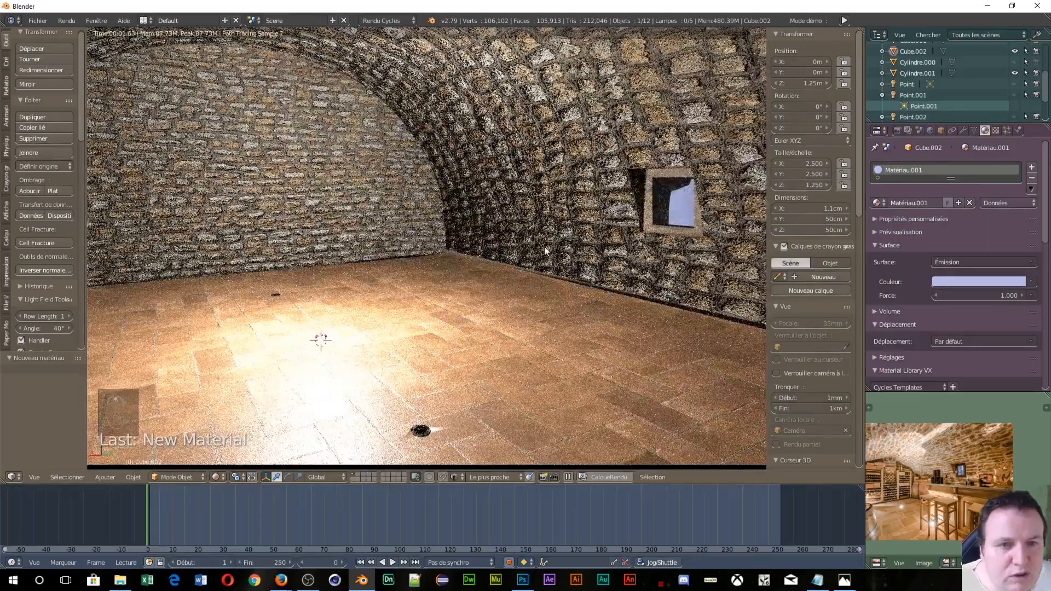
pyautogui.scroll(1, 711, 256)
pyautogui.scroll(1, 711, 256)
pyautogui.scroll(-2, 711, 256)
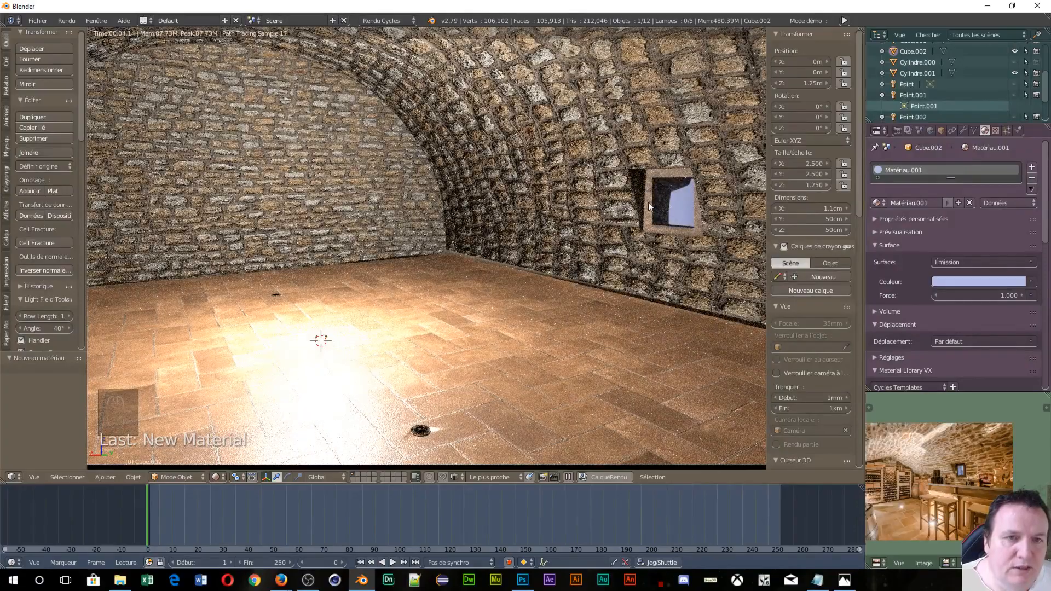
pyautogui.scroll(-1, 604, 233)
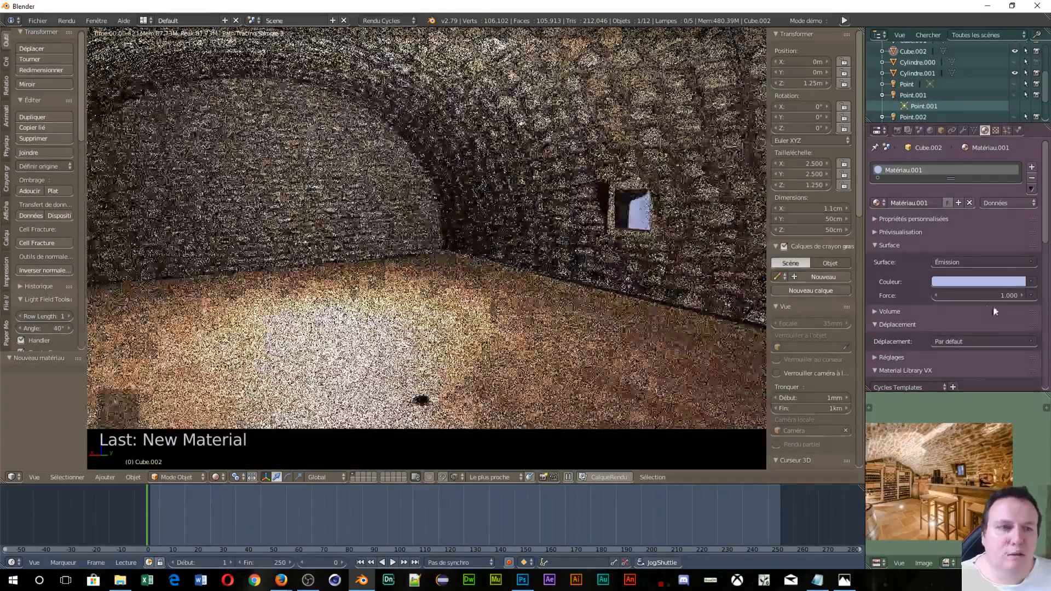
pyautogui.click(977, 283)
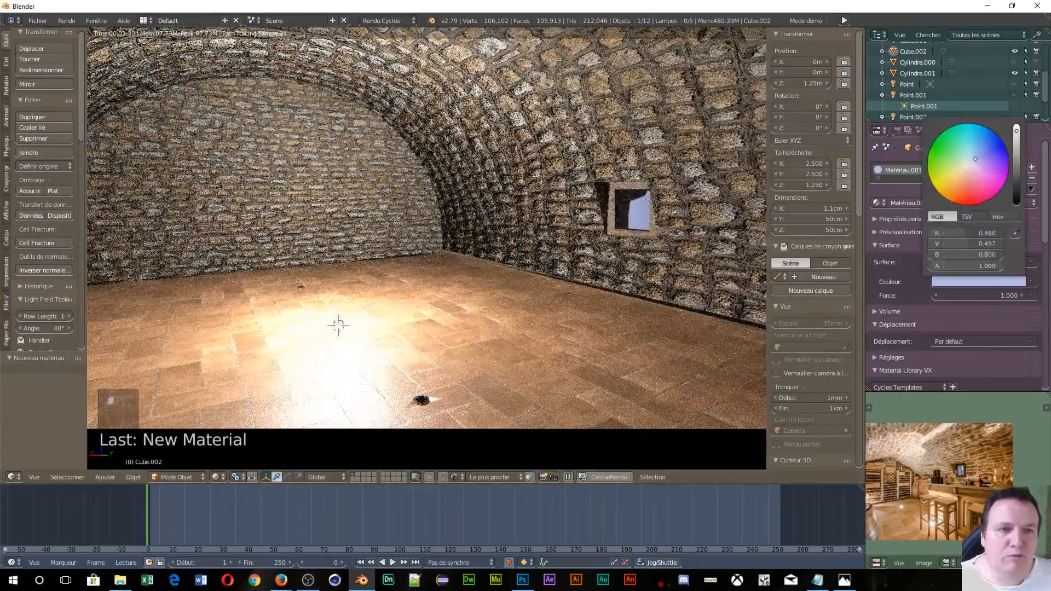
pyautogui.moveTo(976, 158); pyautogui.dragTo(980, 150)
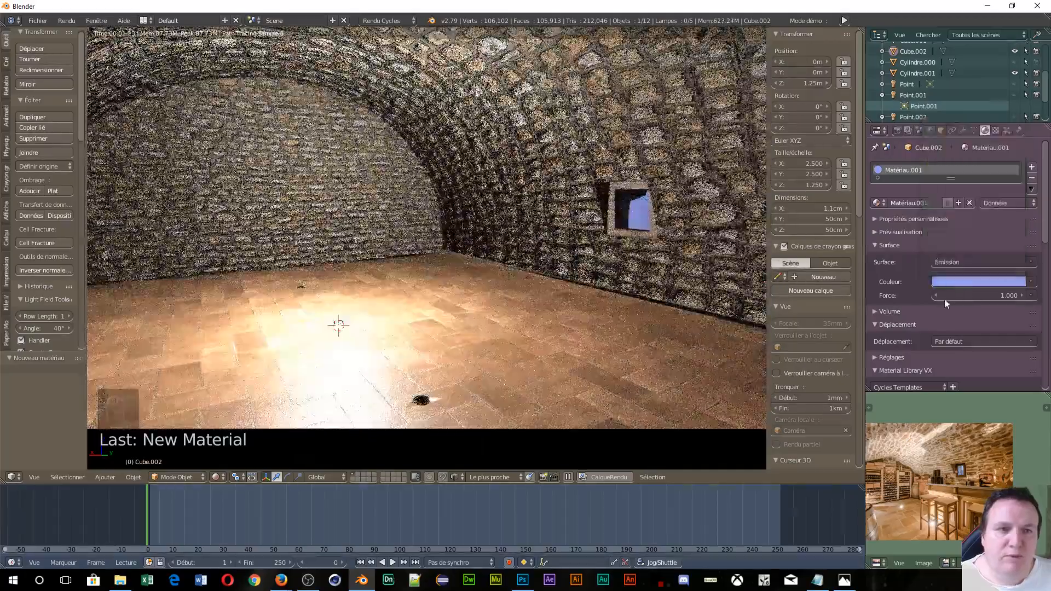
pyautogui.moveTo(955, 296)
pyautogui.mouseDown()
pyautogui.moveTo(934, 296)
pyautogui.moveTo(957, 296)
pyautogui.mouseUp()
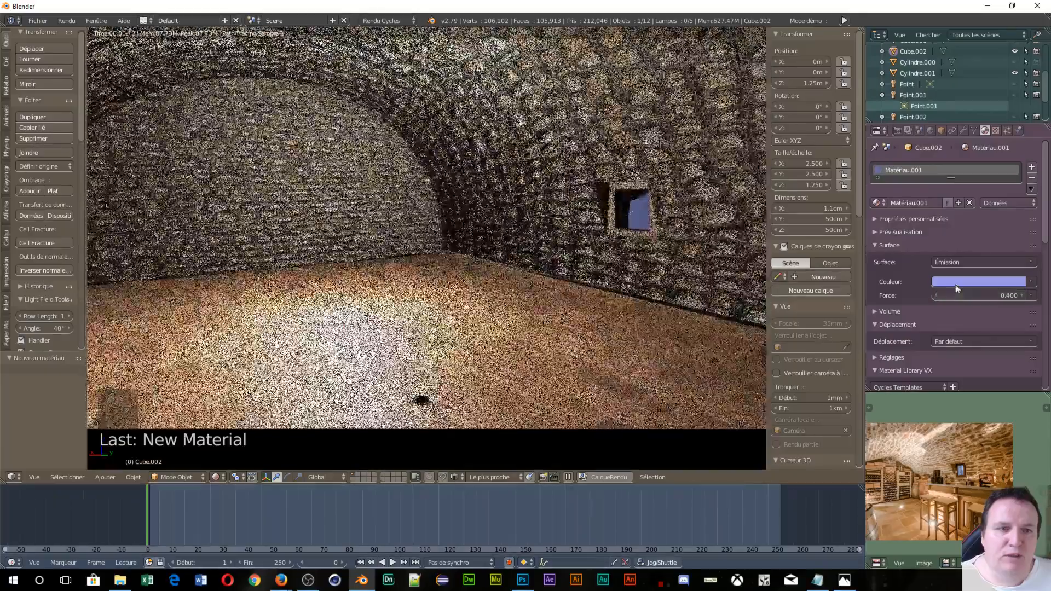
# - Change the window panel's emission to a lighter sky blue with a strength of 1.000 and check it in the camera preview
pyautogui.click(956, 283)
pyautogui.moveTo(980, 156)
pyautogui.mouseDown()
pyautogui.moveTo(969, 168)
pyautogui.moveTo(973, 153)
pyautogui.moveTo(981, 163)
pyautogui.moveTo(970, 157)
pyautogui.moveTo(981, 138)
pyautogui.moveTo(974, 156)
pyautogui.mouseUp()
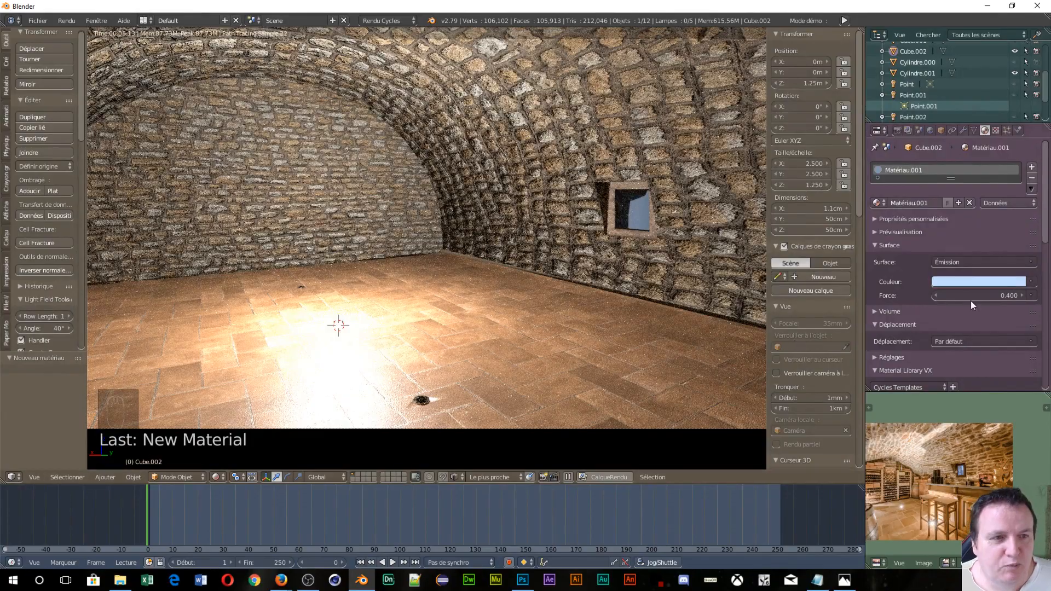
pyautogui.moveTo(949, 297); pyautogui.dragTo(988, 297)
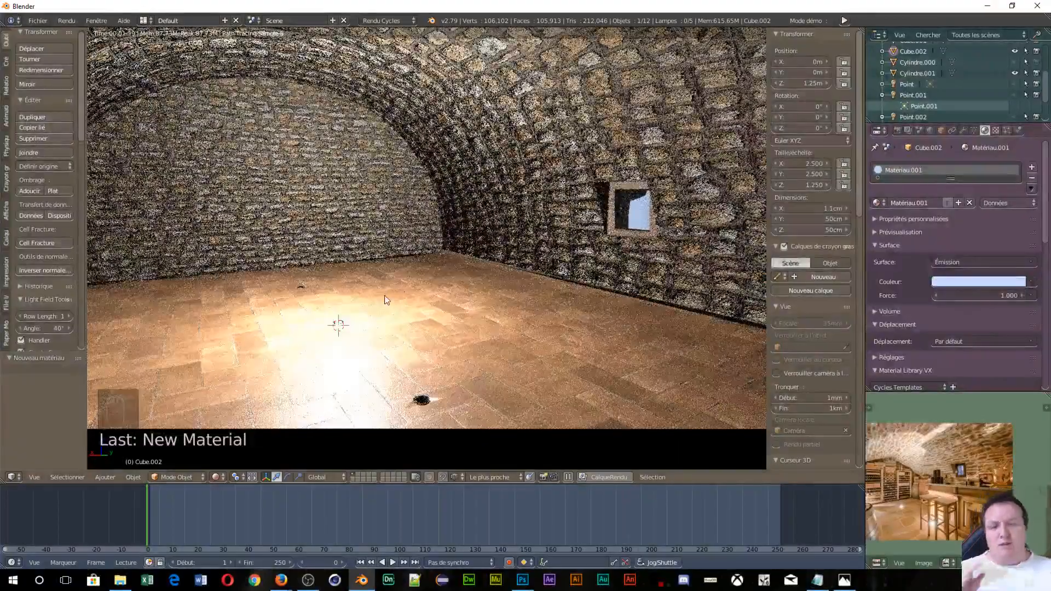
pyautogui.scroll(-3, 385, 291)
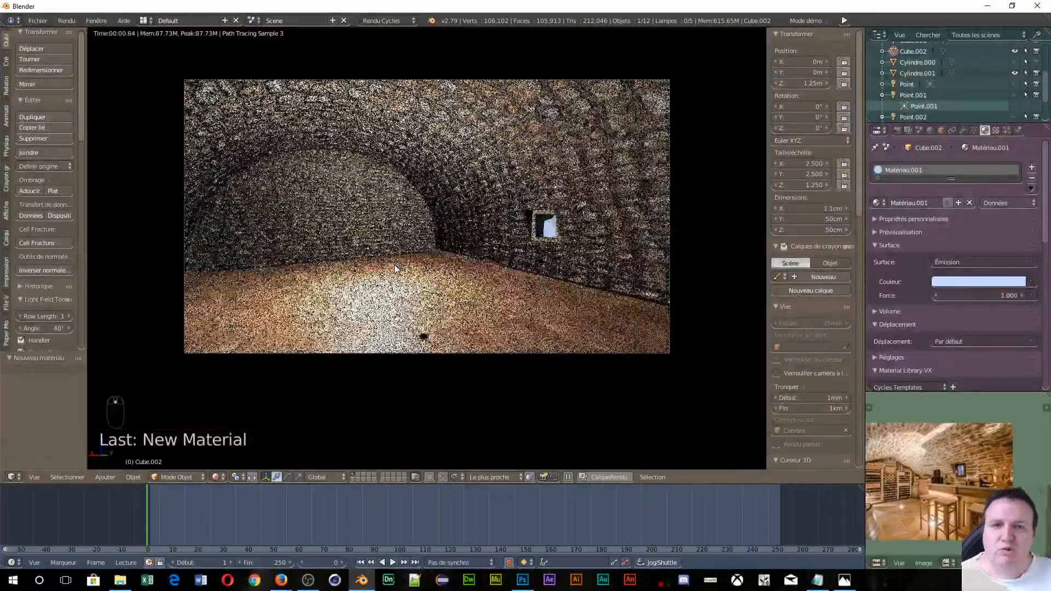
pyautogui.scroll(2, 396, 266)
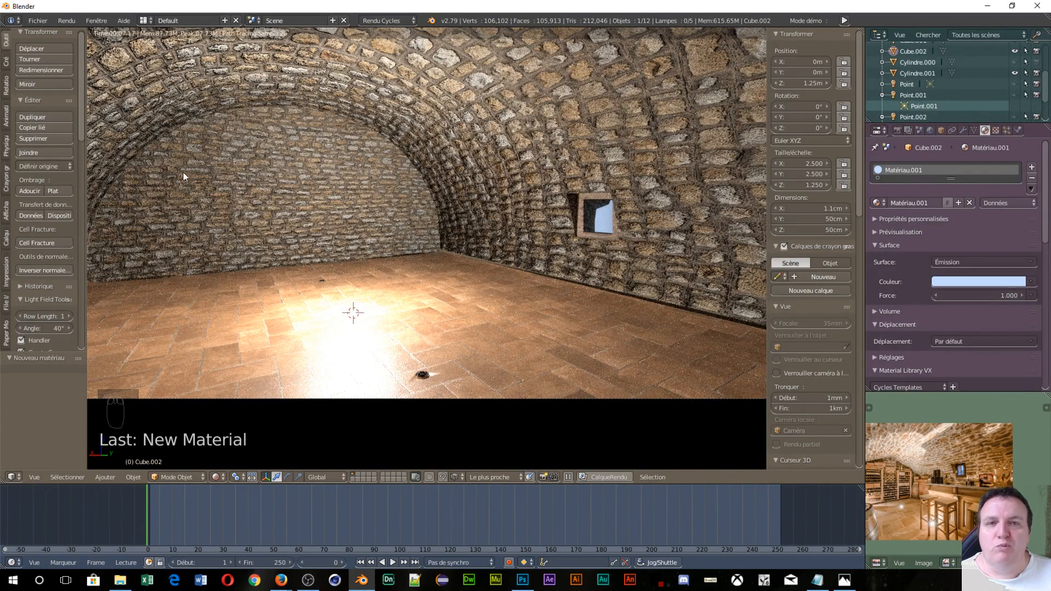
pyautogui.scroll(-1, 396, 216)
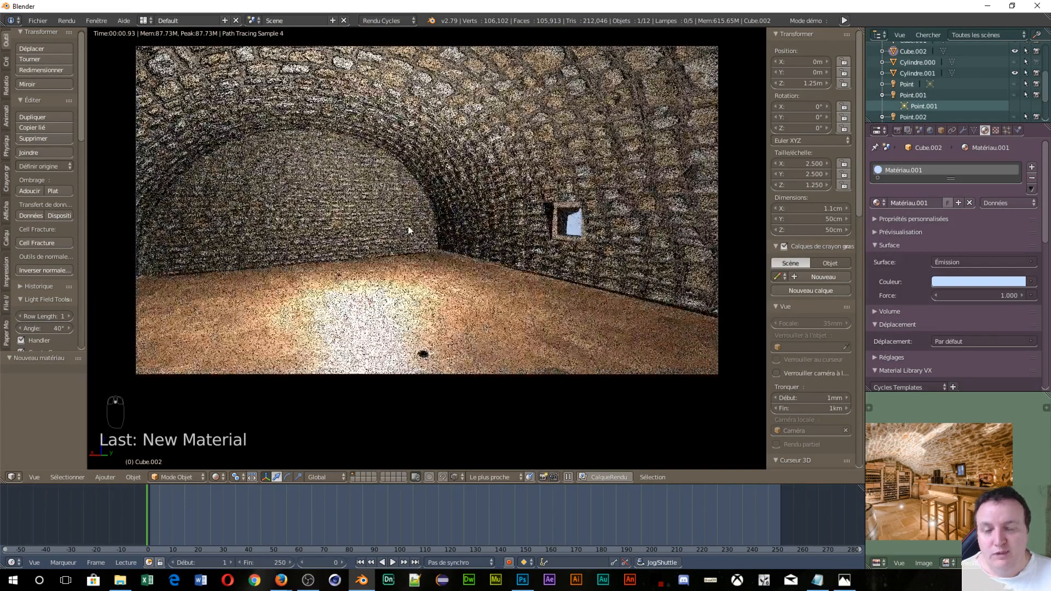